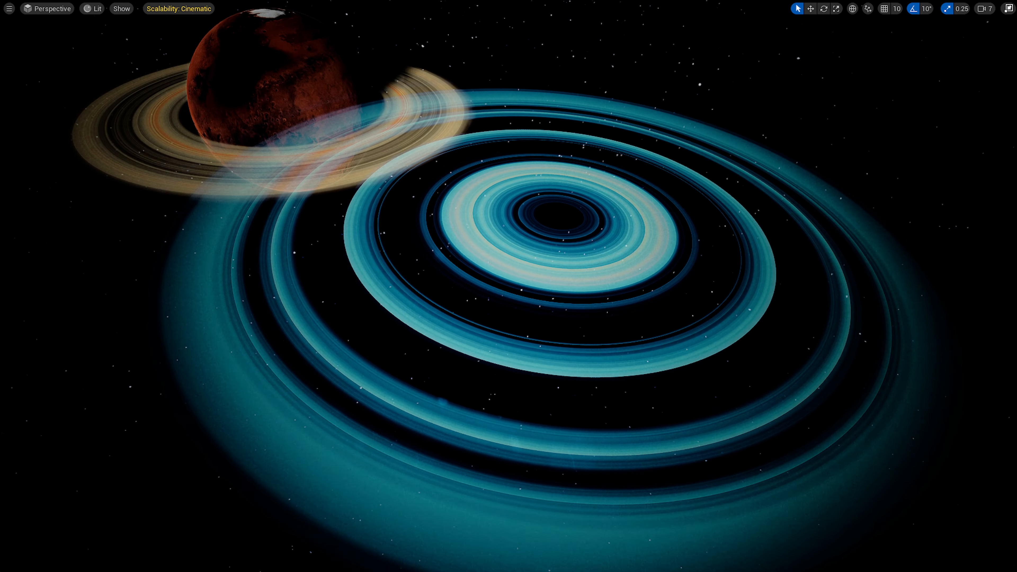
Orbit around the ringed planet and the blue dust rings to examine the scene from several angles.
right_drag(595, 243, 569, 228)
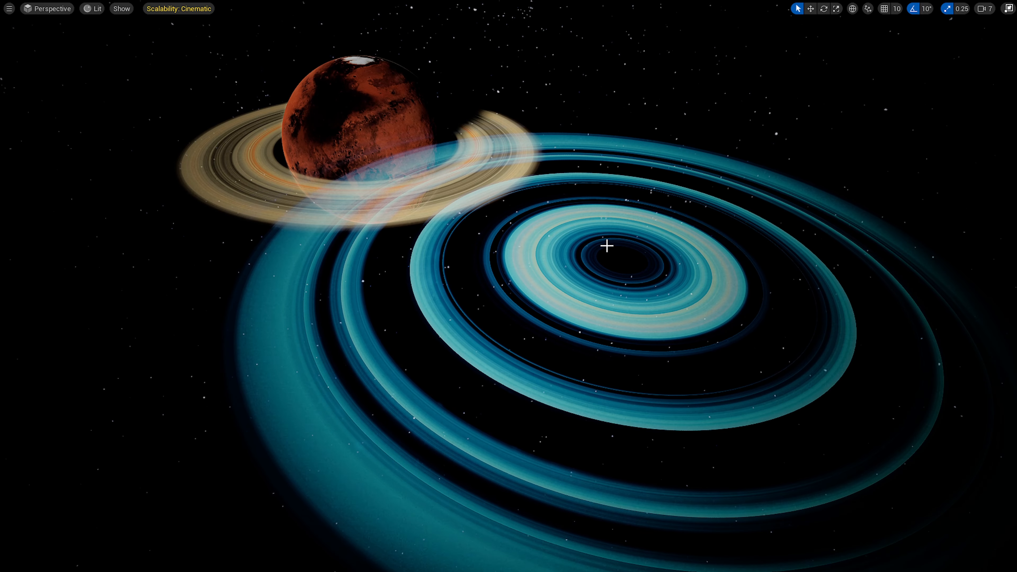
right_drag(613, 361, 641, 363)
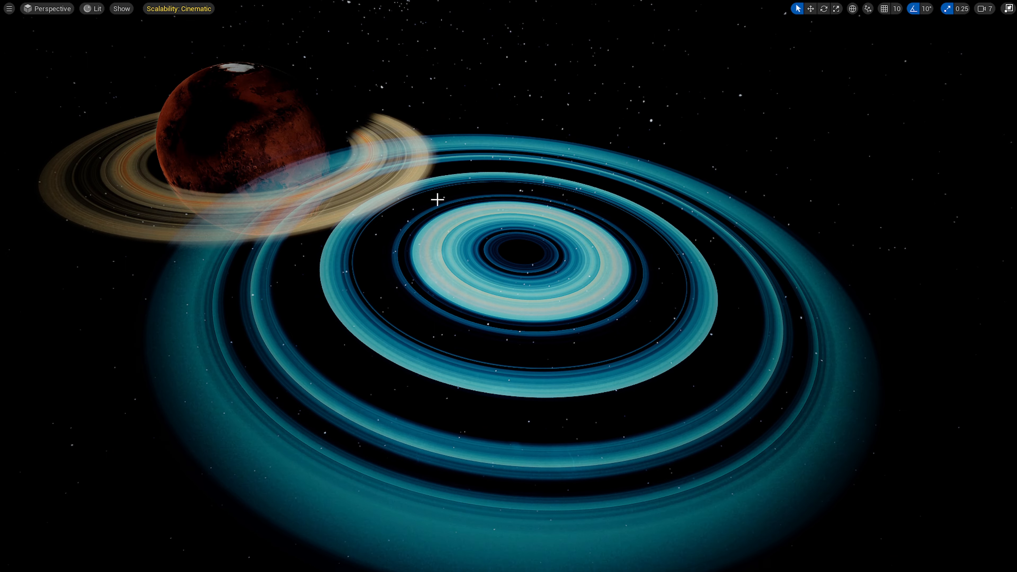
right_drag(594, 278, 568, 276)
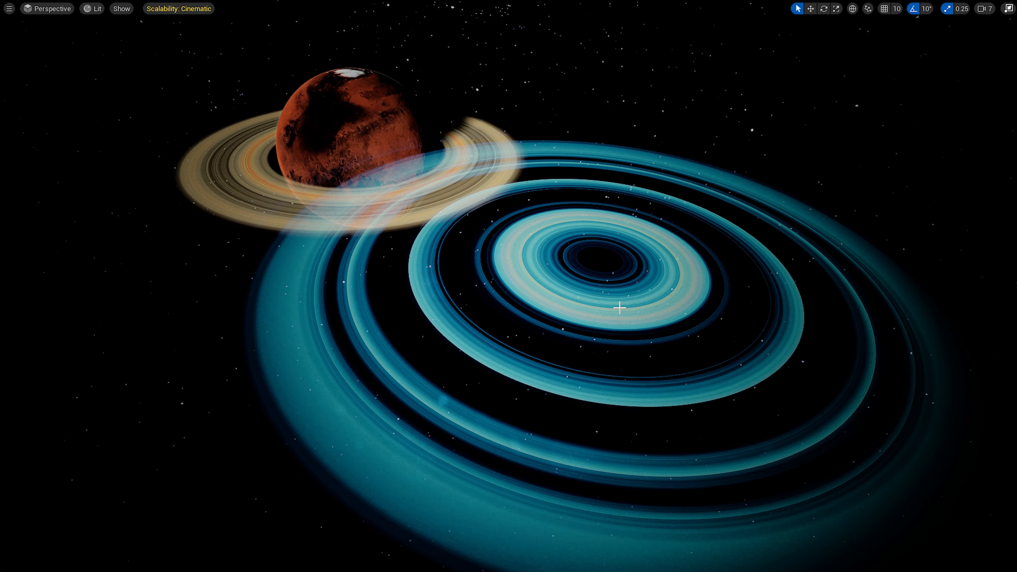
right_drag(615, 302, 649, 376)
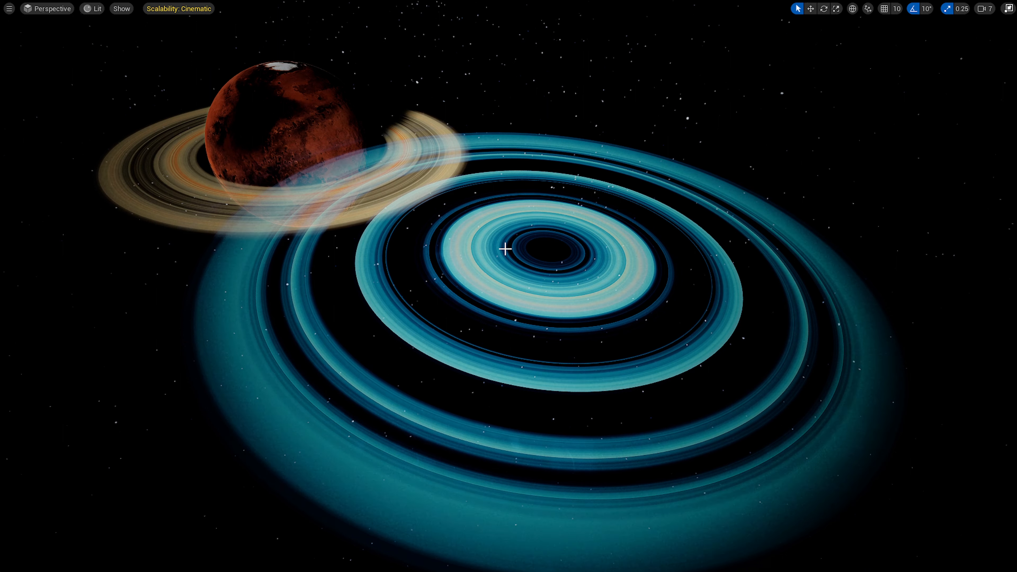
right_drag(629, 337, 613, 395)
right_drag(571, 211, 612, 206)
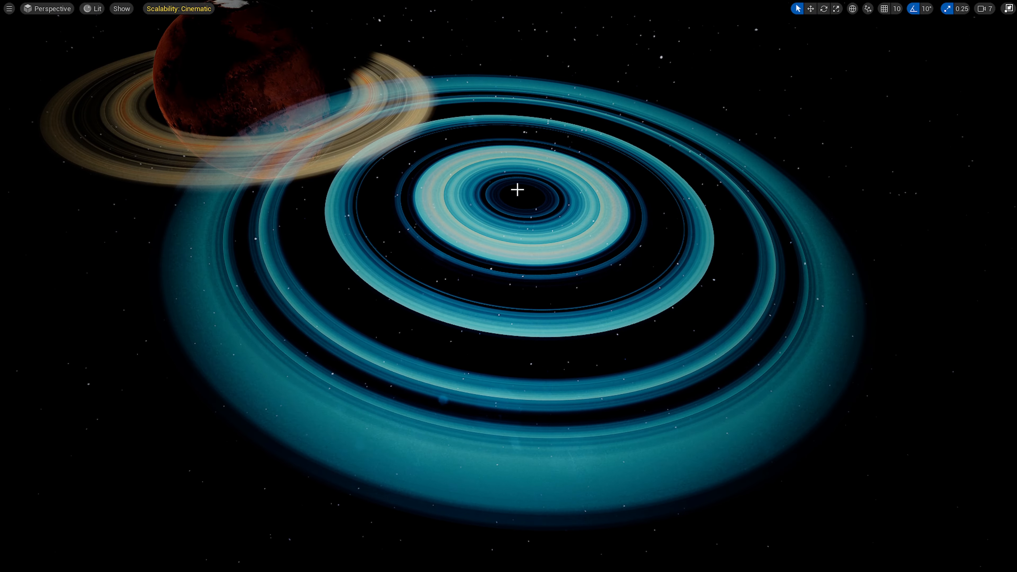
right_drag(517, 189, 249, 263)
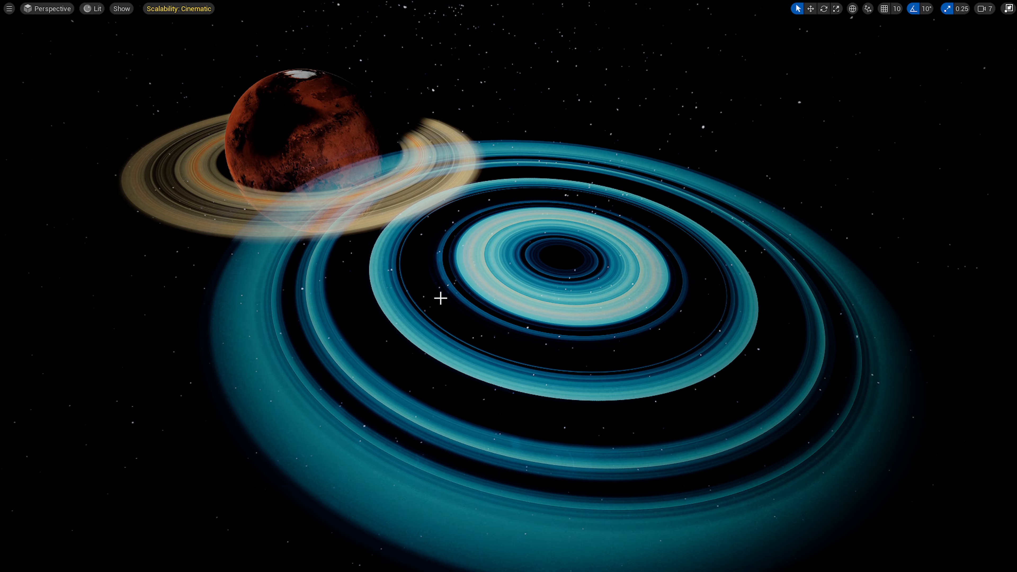
right_drag(589, 289, 680, 301)
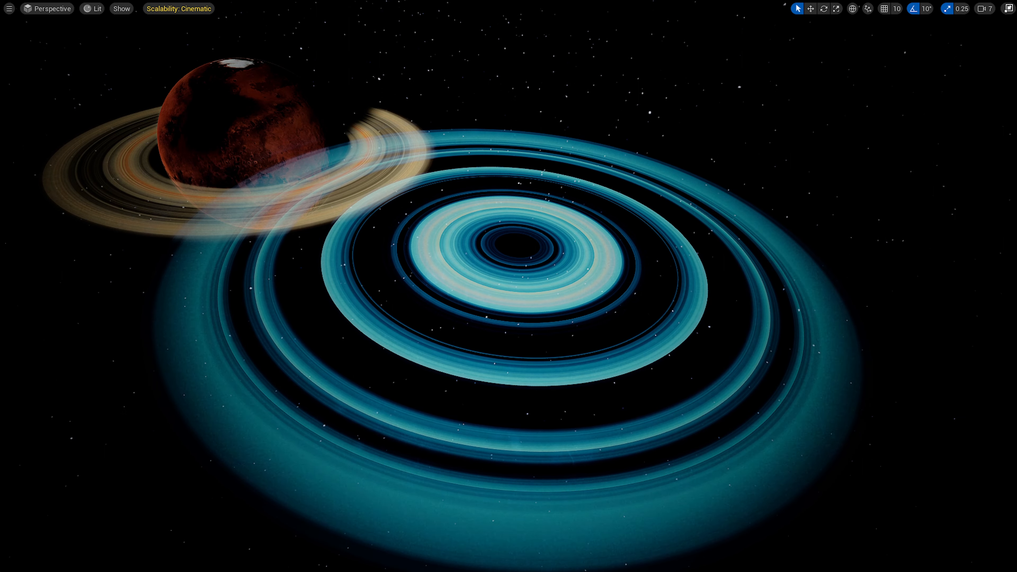
right_drag(630, 244, 609, 233)
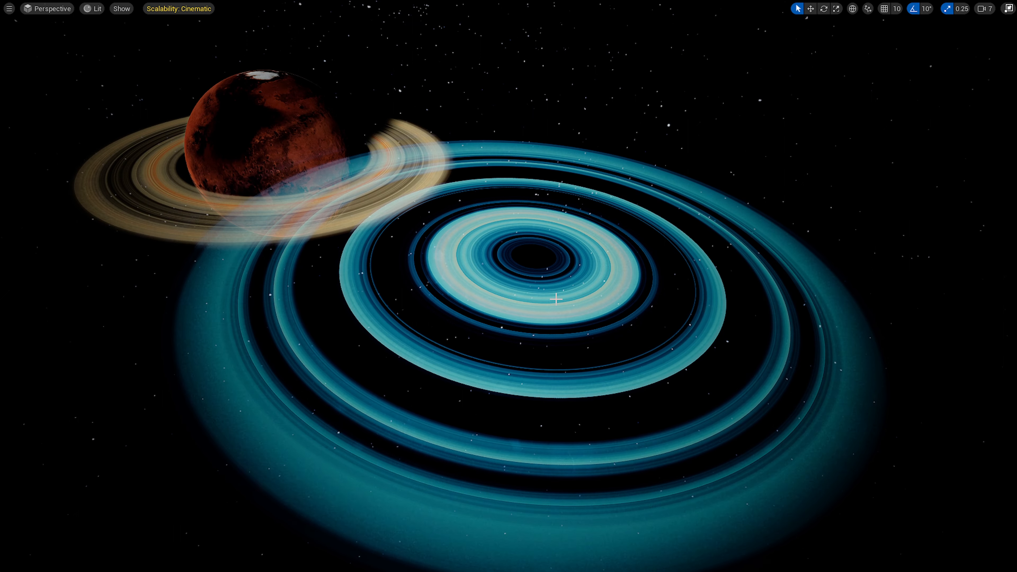
Leave the full-screen immersive viewport mode to bring back the editor panels.
right_click(516, 328)
right_drag(480, 271, 518, 270)
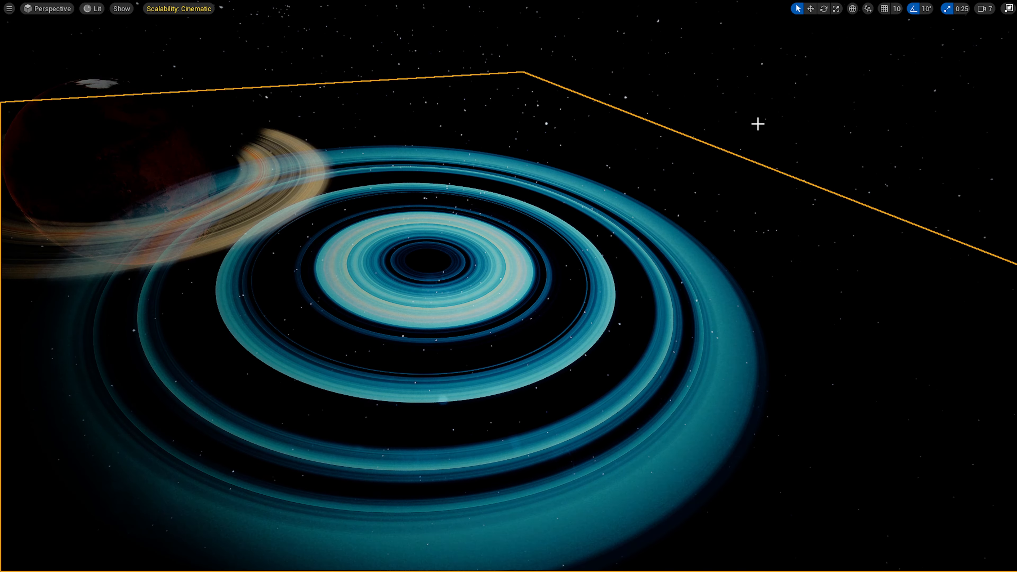
click(758, 124)
right_drag(556, 149, 675, 137)
key(F11)
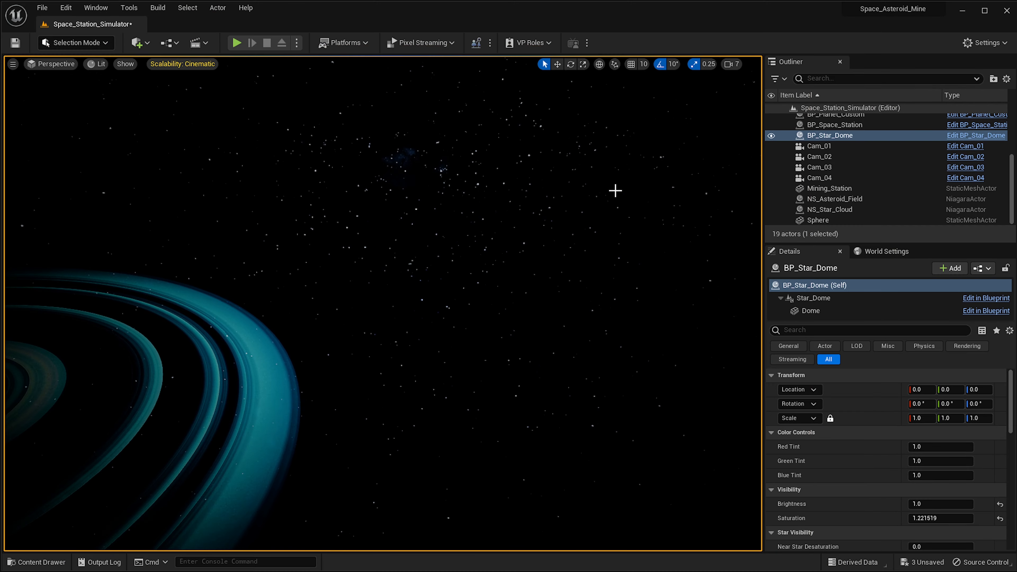
Place a Plane shape actor into the level from the shapes list.
right_drag(615, 191, 665, 188)
right_drag(491, 157, 524, 228)
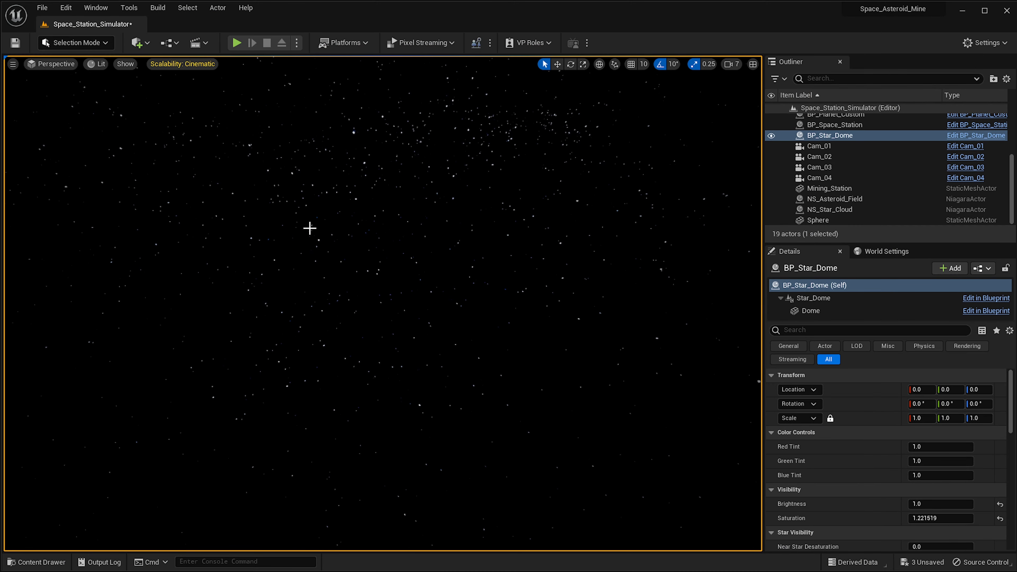
click(137, 43)
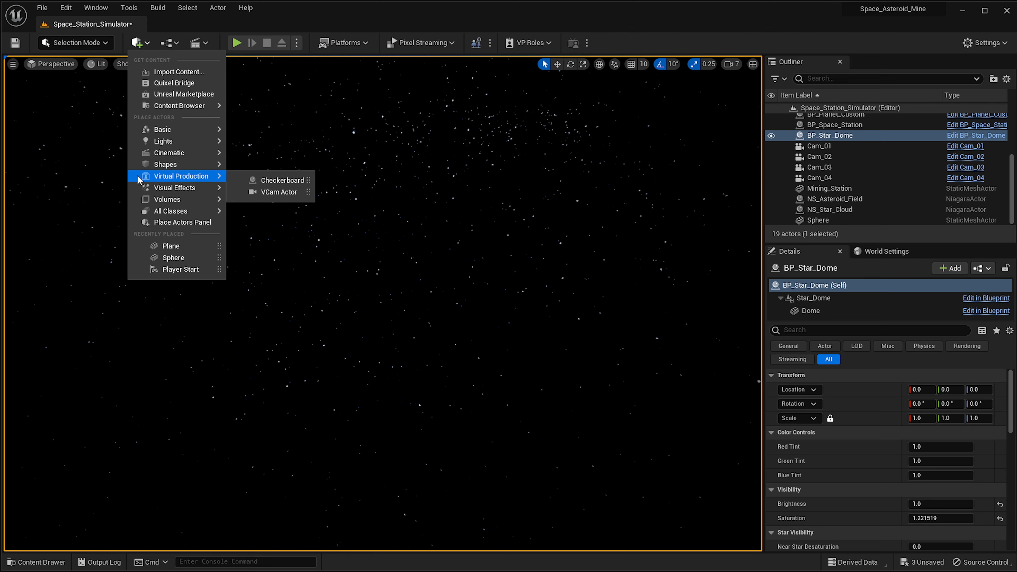
mouse_move(164, 168)
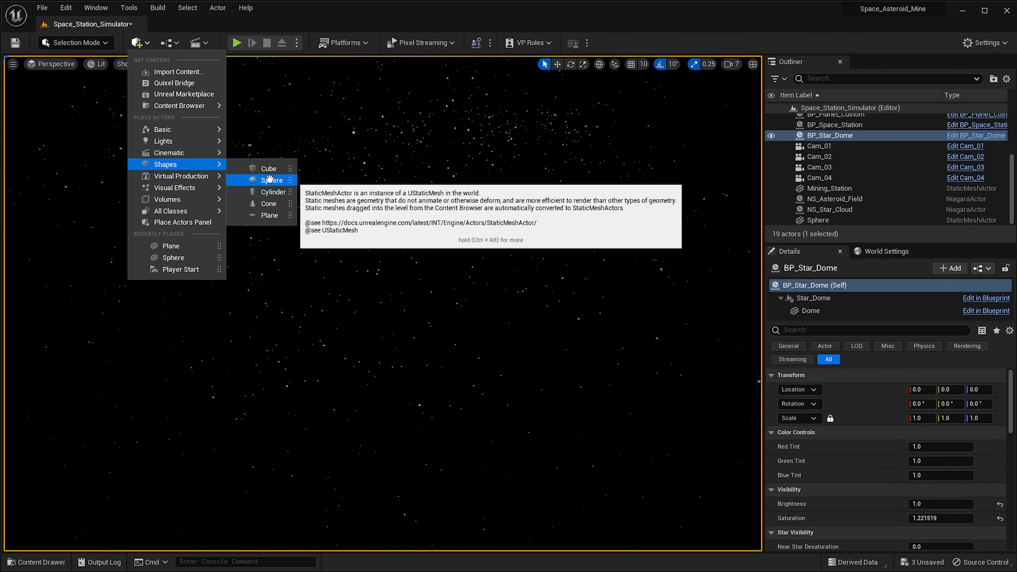
click(269, 215)
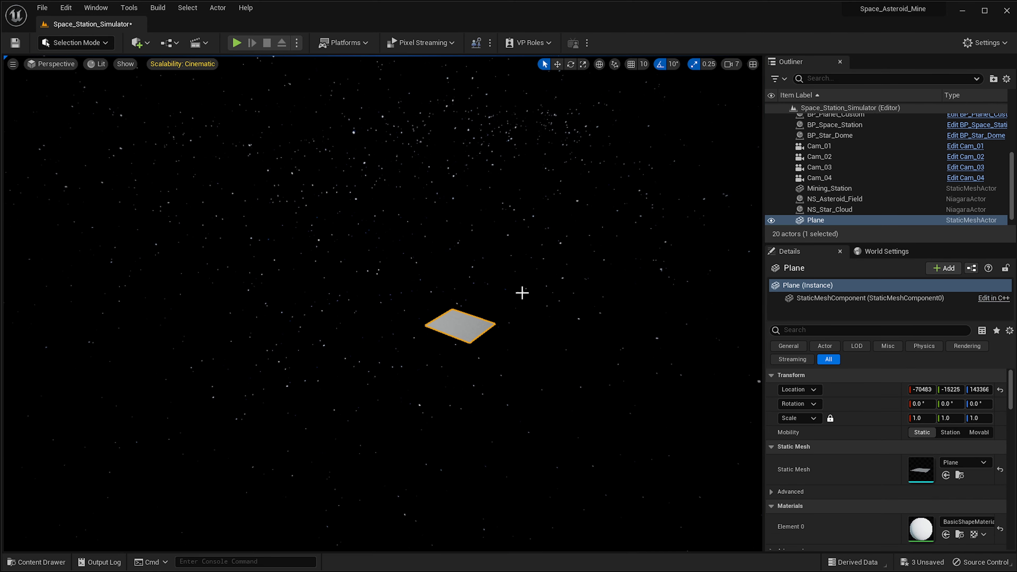
Set the plane's uniform scale to 10000.
click(917, 419)
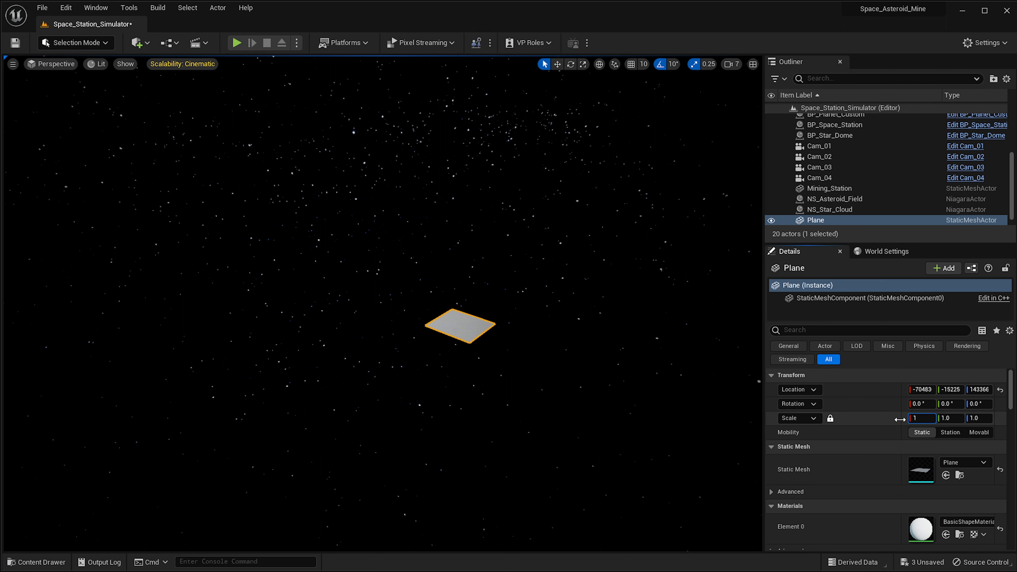
text(10000)
key(Return)
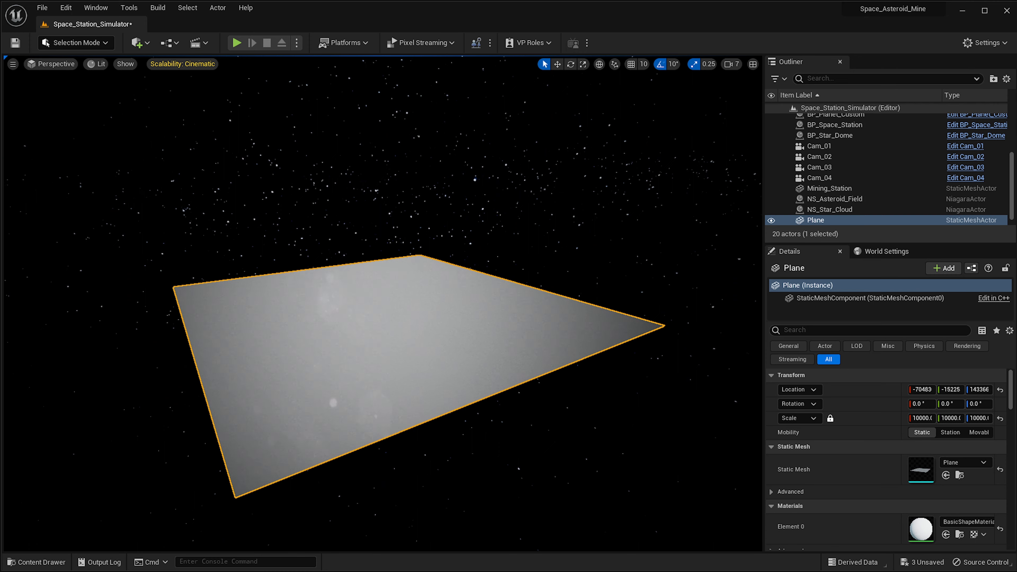
Open the M_Dust_Rings material from the M_Rings folder in the content drawer.
mouse_move(383, 303)
right_down()
mouse_move(305, 303)
mouse_move(383, 314)
right_up()
key(w)
key(s)
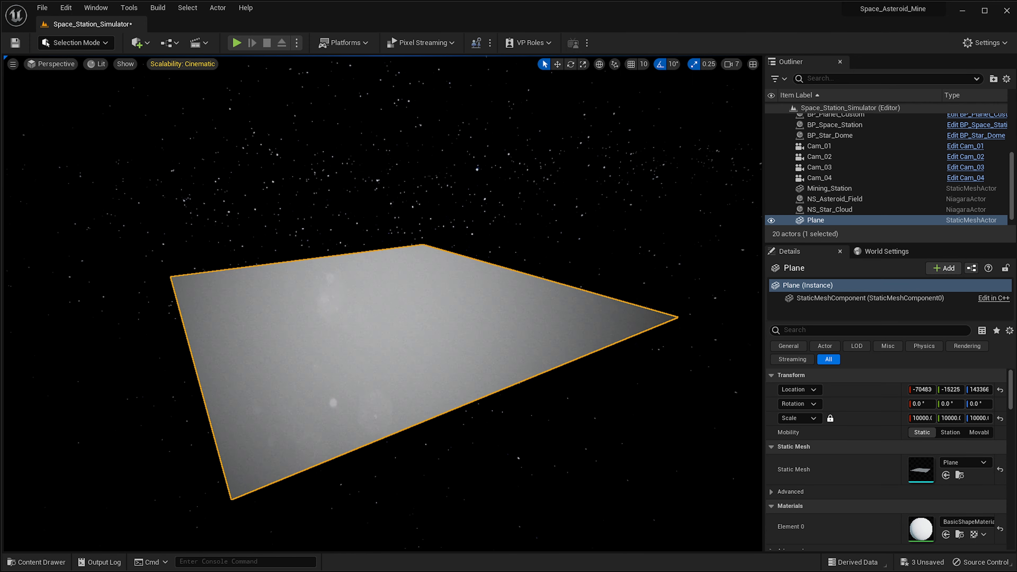
right_drag(320, 370, 317, 370)
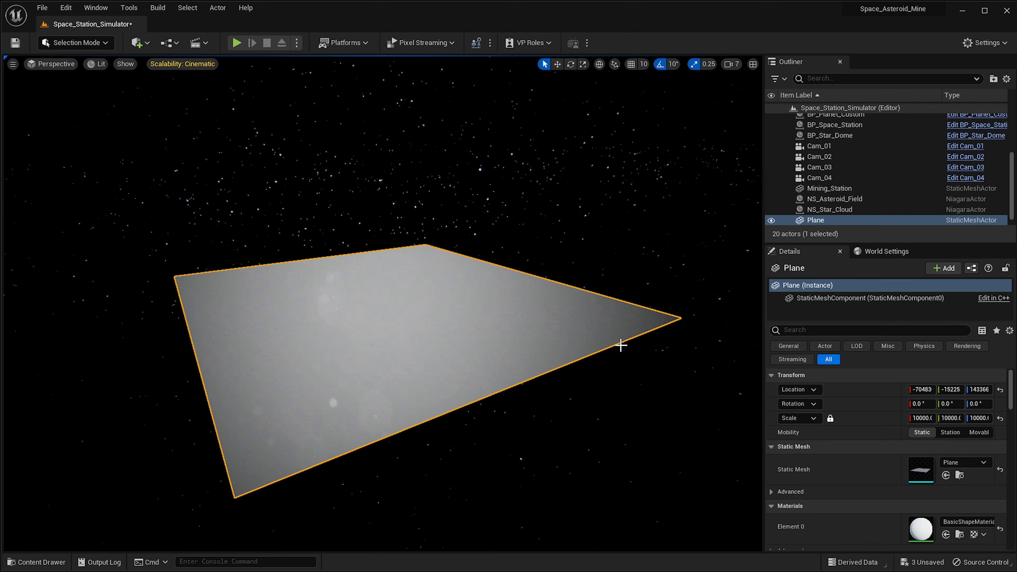
right_drag(620, 345, 577, 346)
key(ctrl+space)
right_click(505, 415)
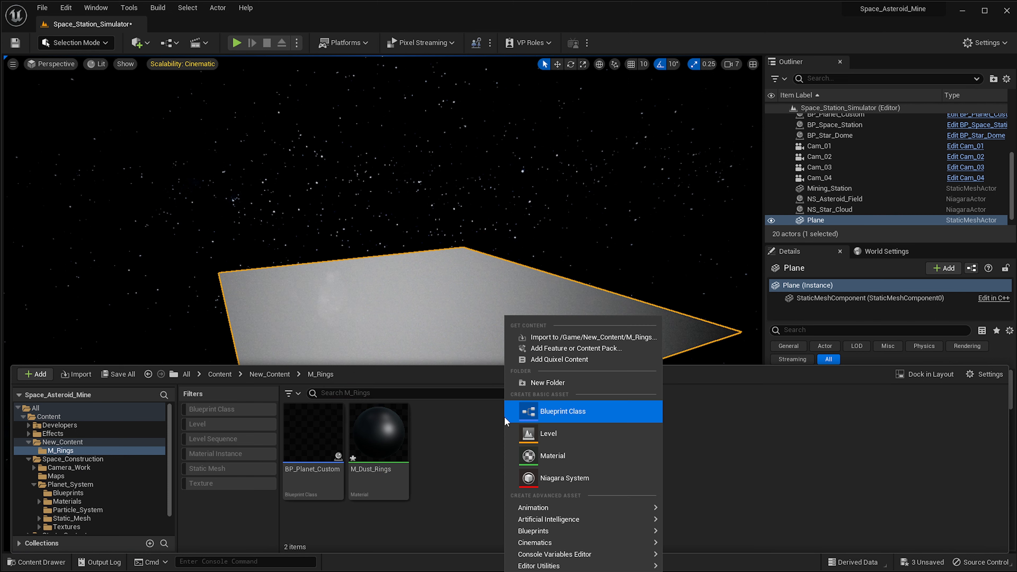
click(483, 452)
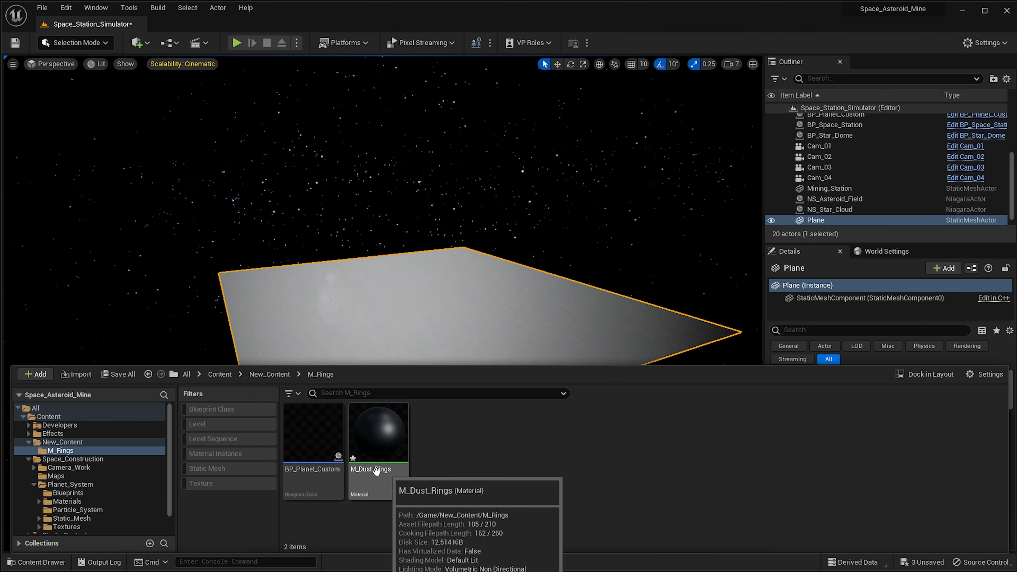
click(387, 445)
double_click(387, 445)
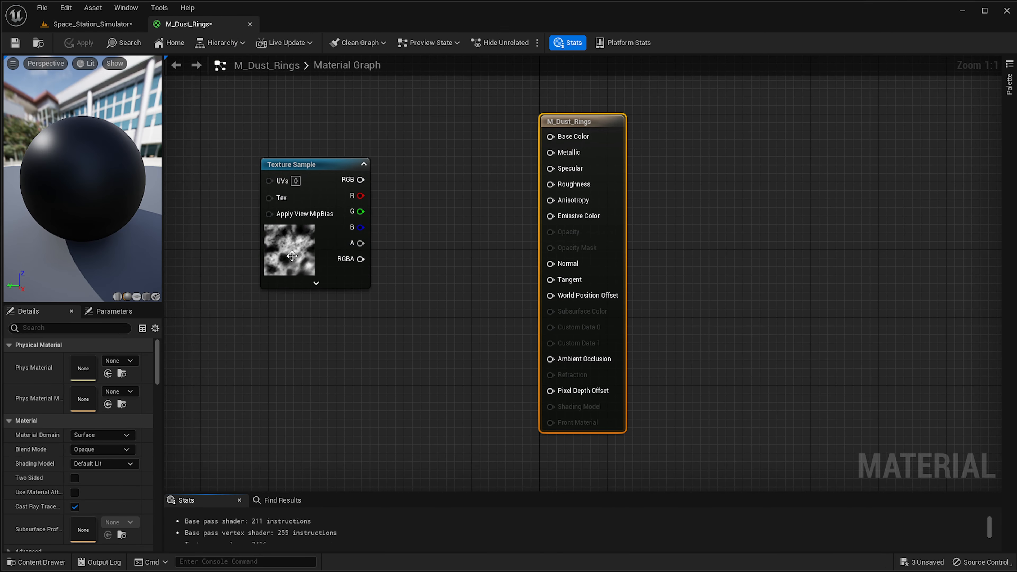
Add a second Texture Sample node below the existing one in the material graph.
drag(386, 181, 338, 149)
right_drag(480, 189, 509, 212)
right_click(347, 321)
text(TEXTUR)
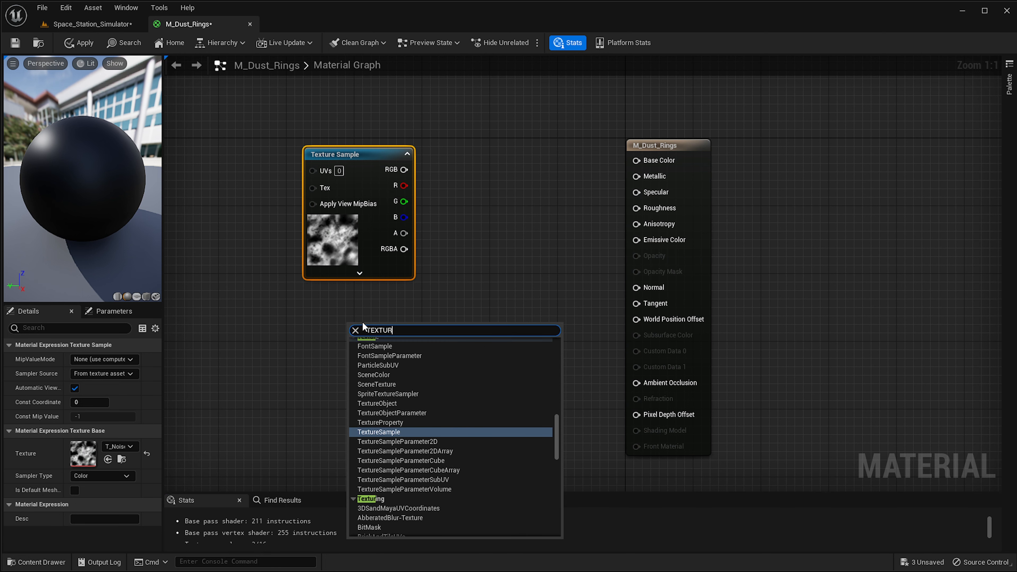
key(Return)
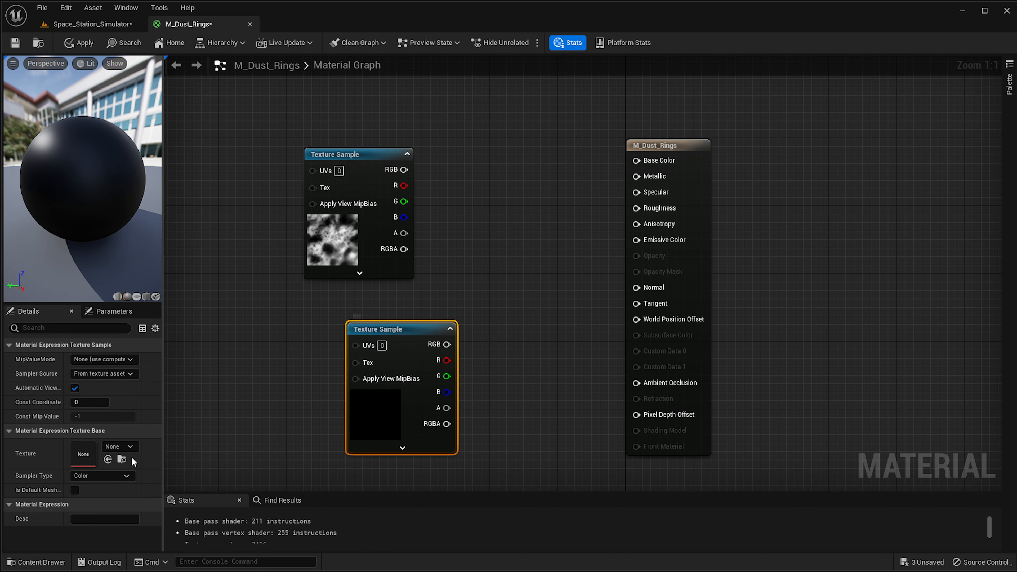
Browse NOISE textures for the new node's texture and delete that added Texture Sample node.
click(112, 447)
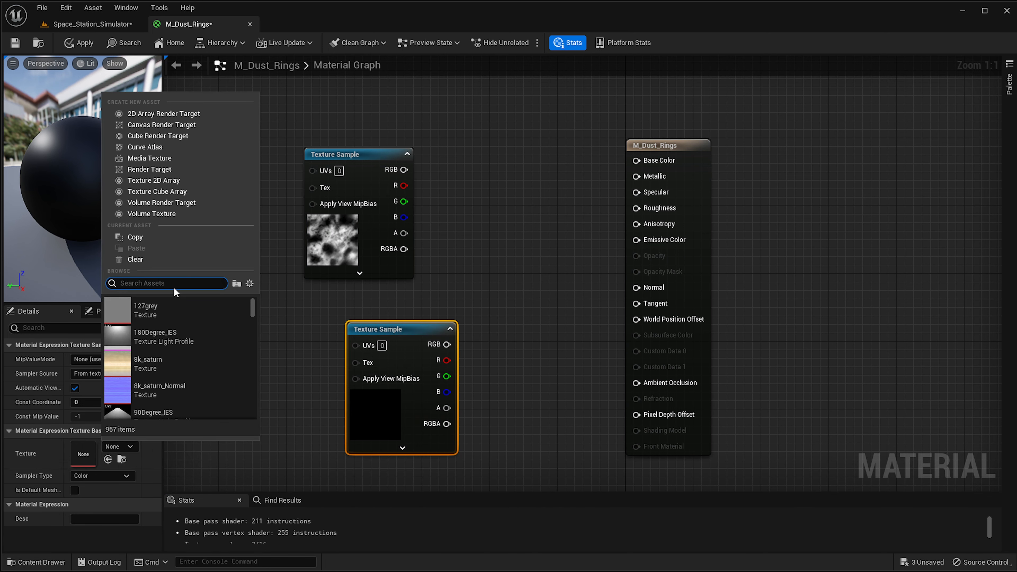
text(NOISE)
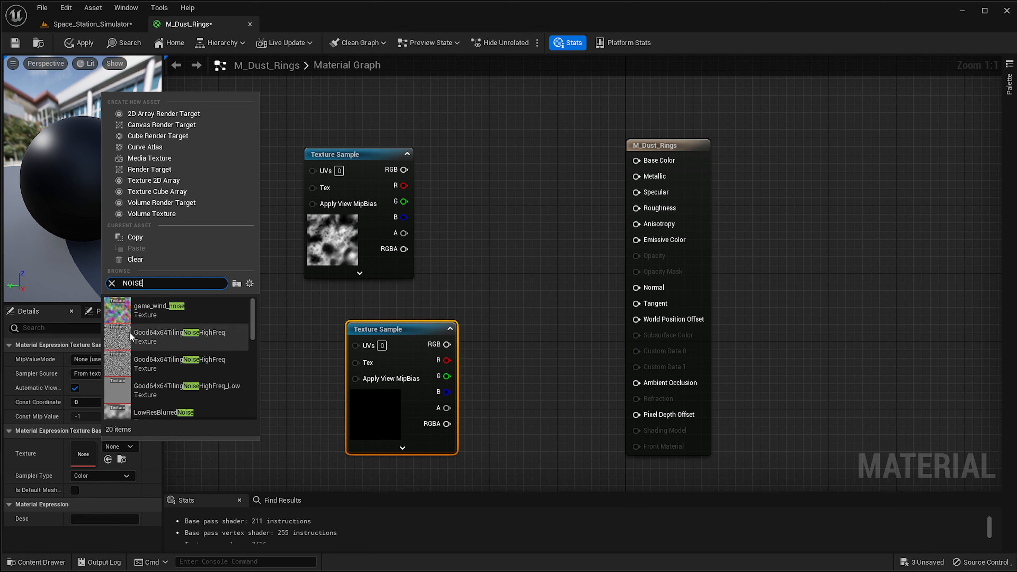
scroll(200, 358, down, 1)
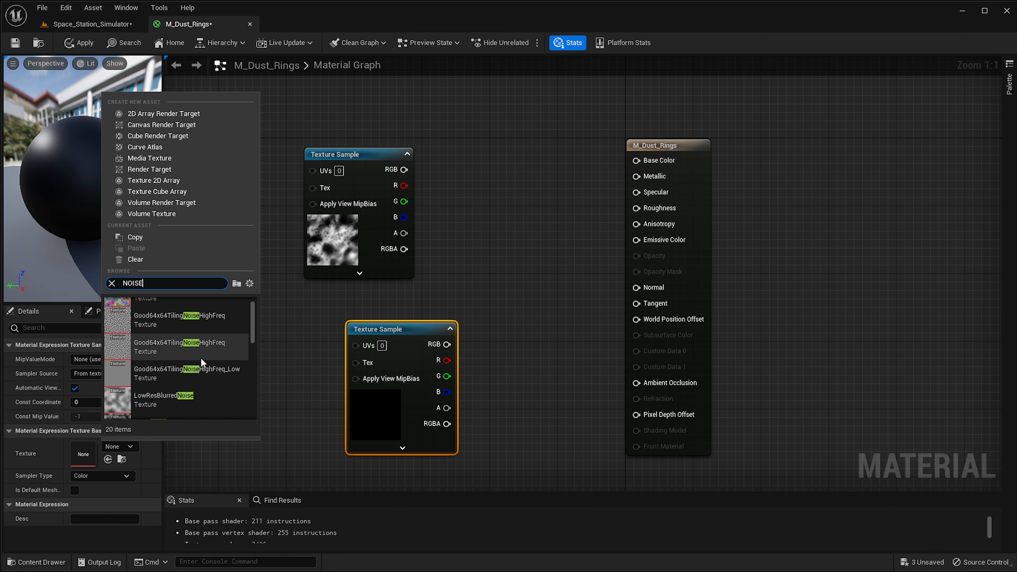
scroll(198, 354, down, 5)
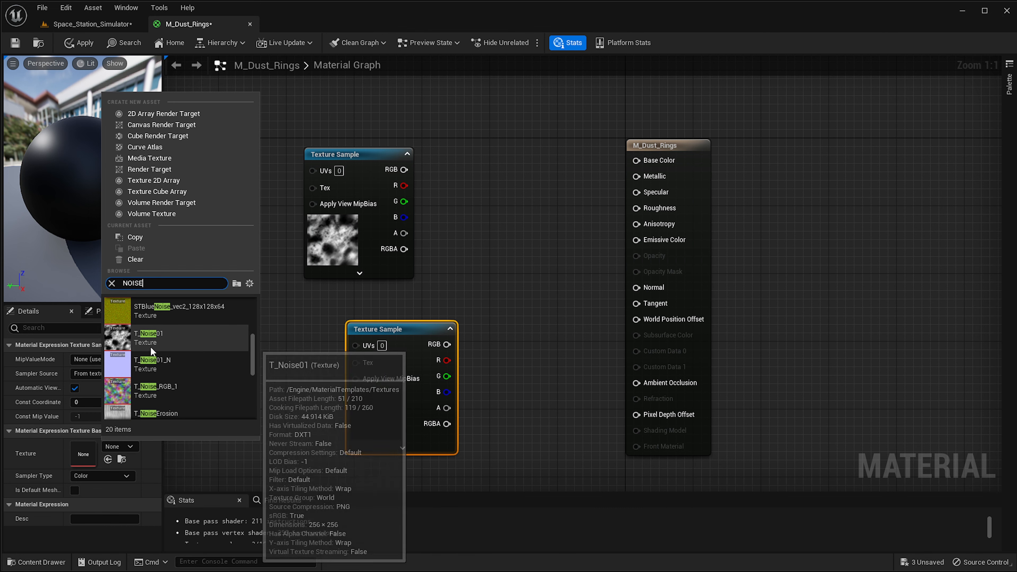
scroll(147, 361, down, 2)
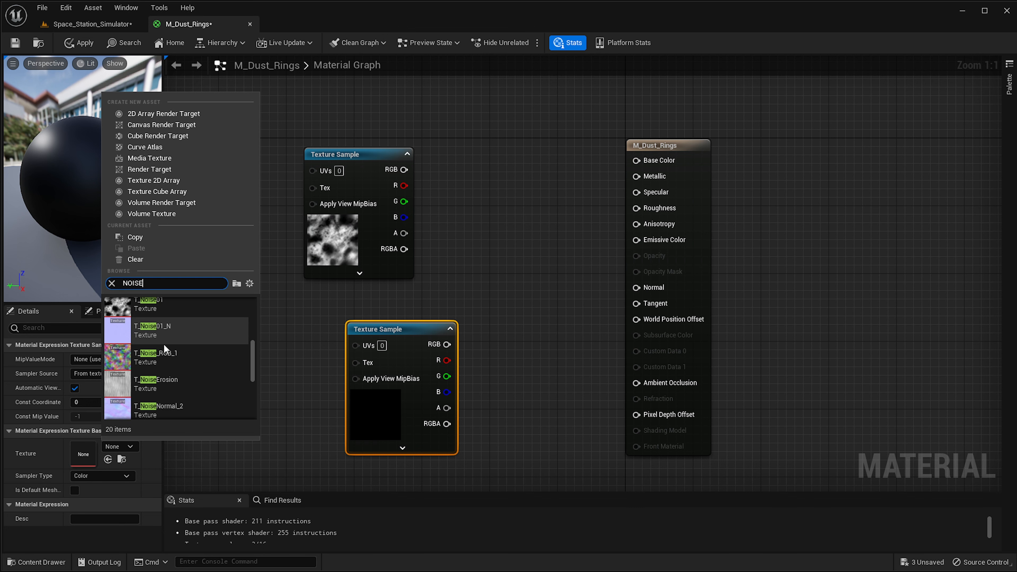
scroll(172, 367, down, 1)
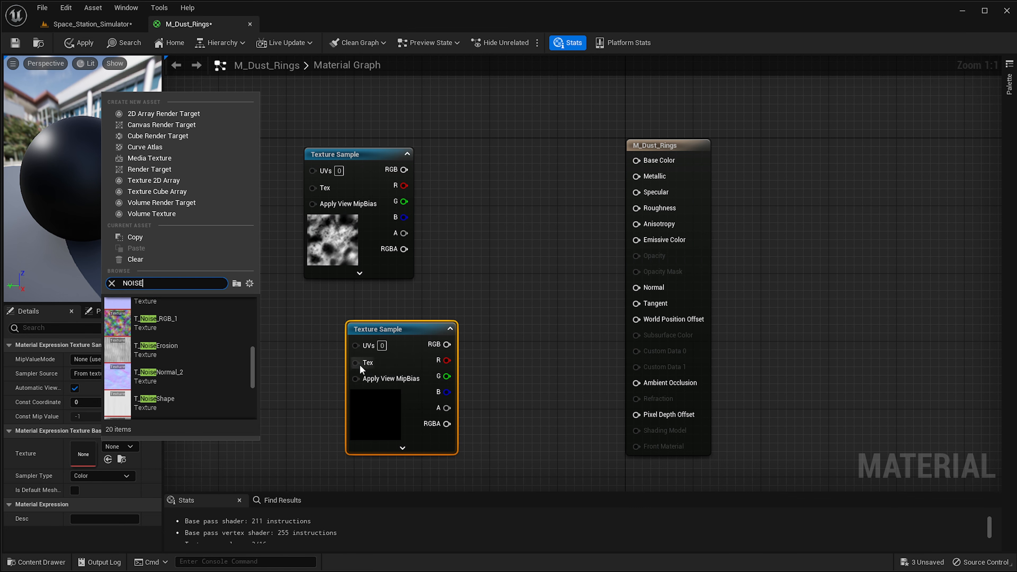
scroll(160, 352, up, 3)
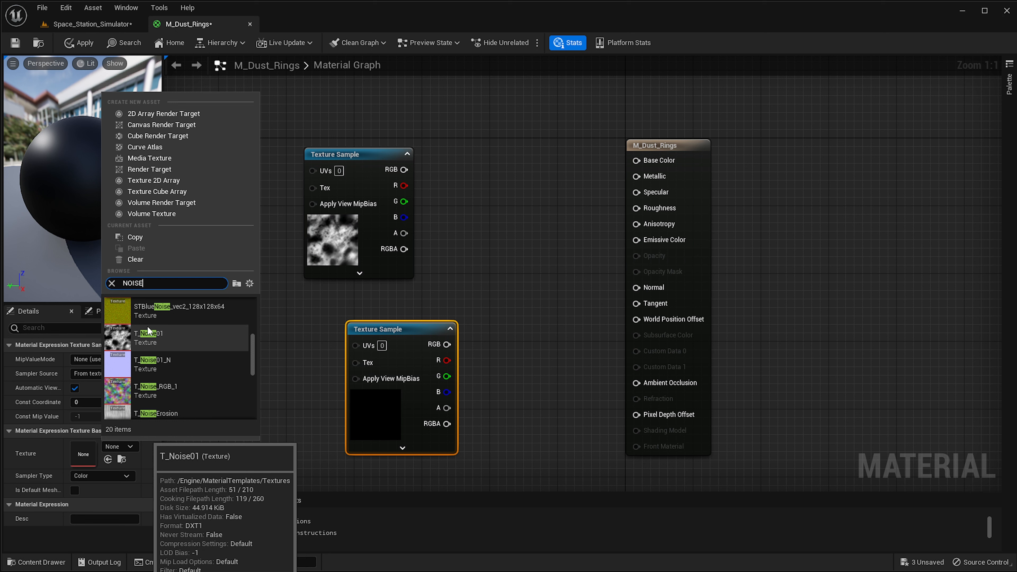
click(405, 390)
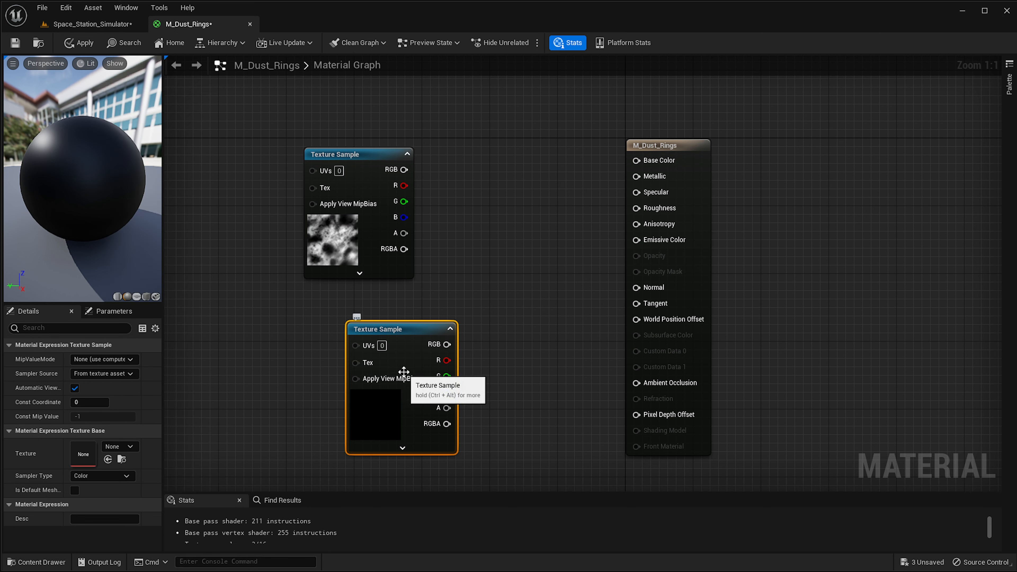
key(Delete)
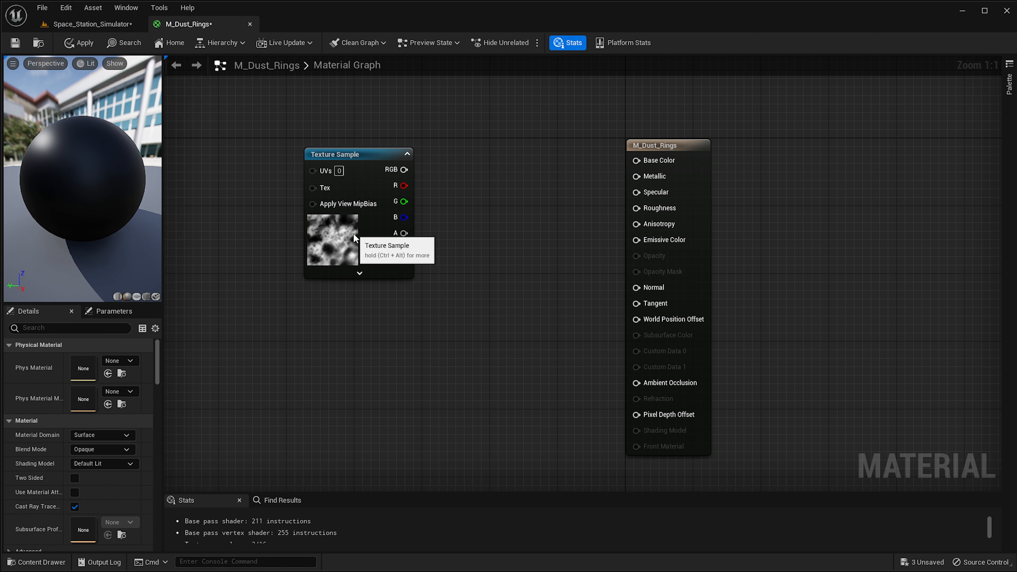
Switch back to the Space_Station_Simulator level editor tab.
drag(354, 237, 348, 285)
right_drag(287, 275, 348, 286)
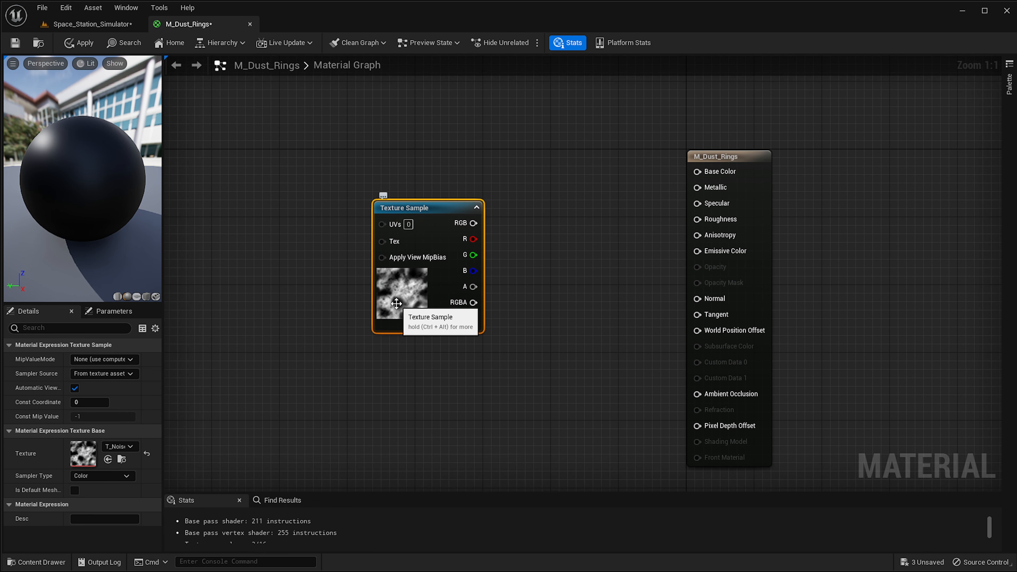
drag(396, 304, 387, 303)
right_drag(284, 300, 333, 305)
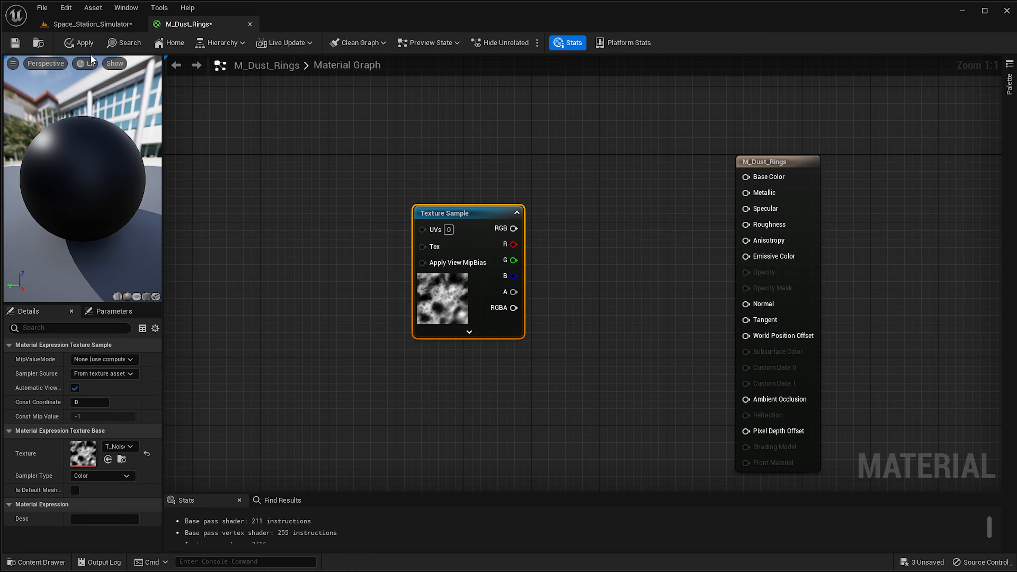
click(100, 25)
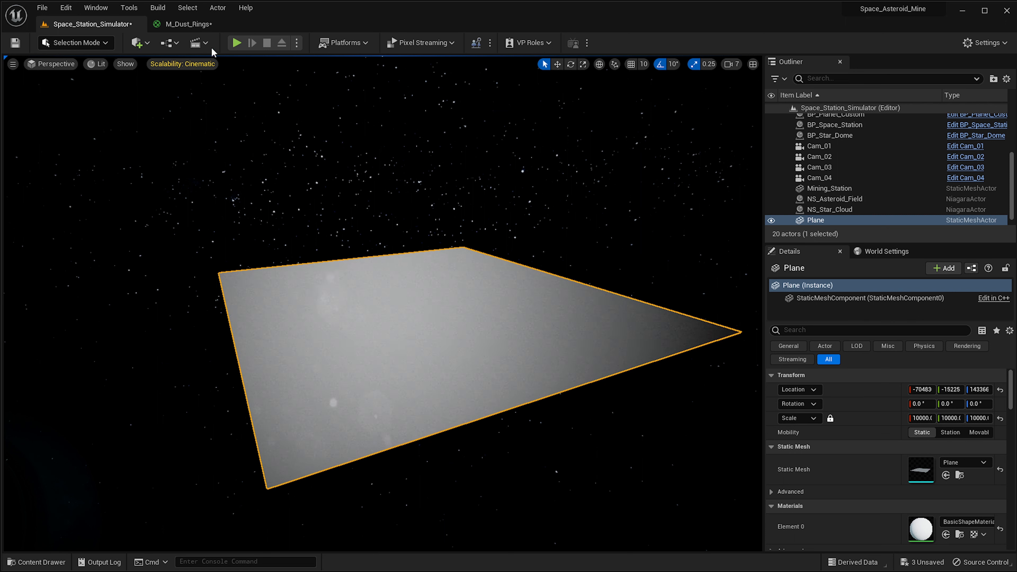
In the M_Dust_Rings material graph, add a VectorToRadialValue node and place it left of the Texture Sample.
click(189, 25)
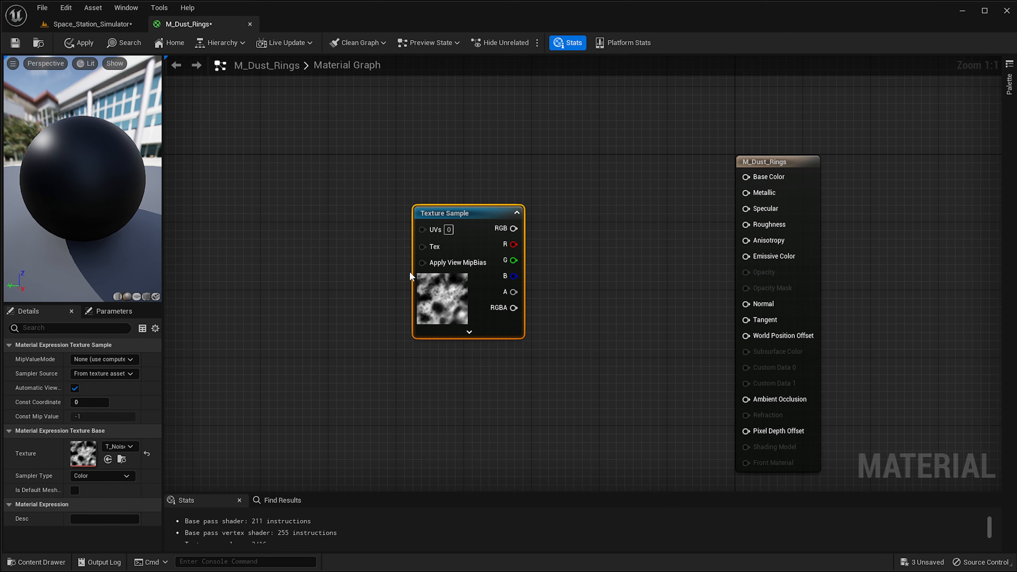
drag(455, 289, 348, 309)
right_drag(304, 291, 451, 254)
text(VECTOR)
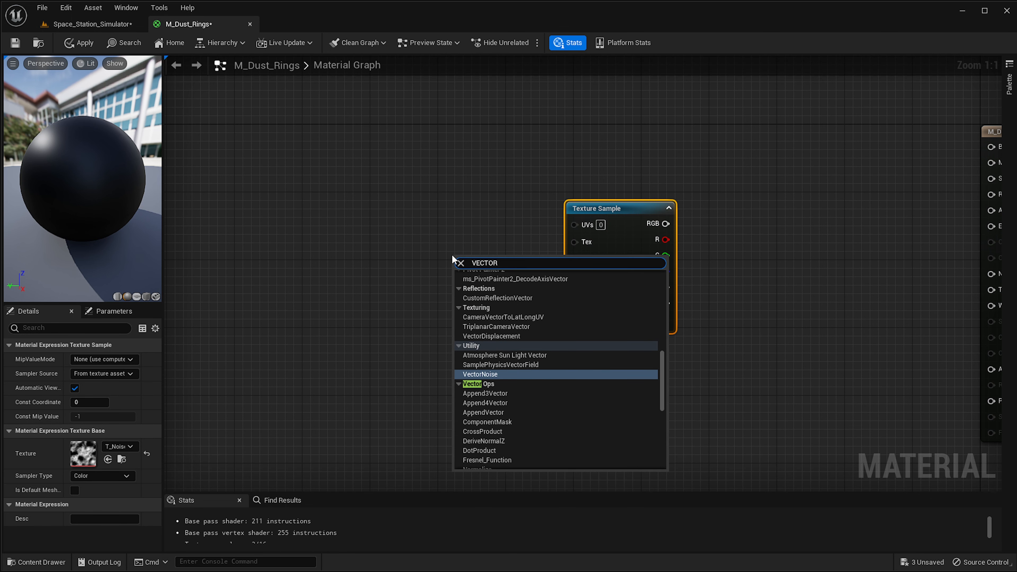
text(TORADIAL)
key(Return)
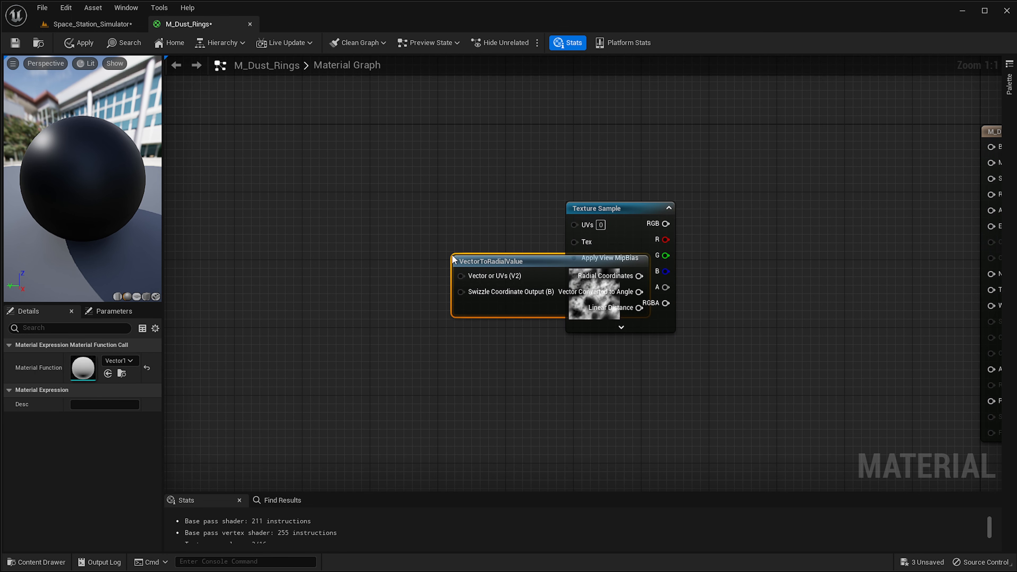
drag(549, 258, 349, 238)
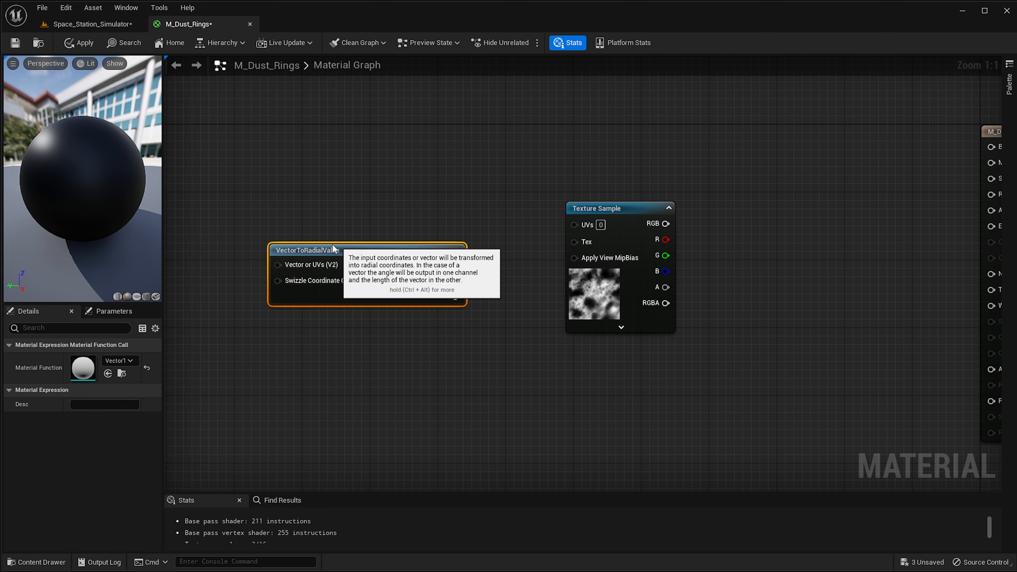
Open the VectorToRadialValue material function to examine its outputs, then close it.
double_click(84, 375)
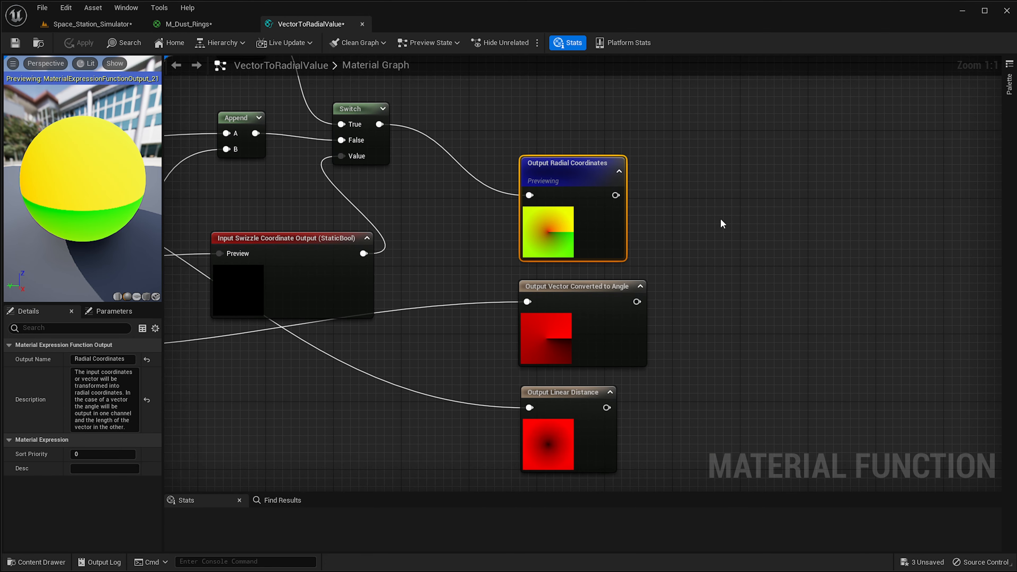
drag(742, 138, 566, 486)
right_drag(733, 316, 714, 376)
click(764, 236)
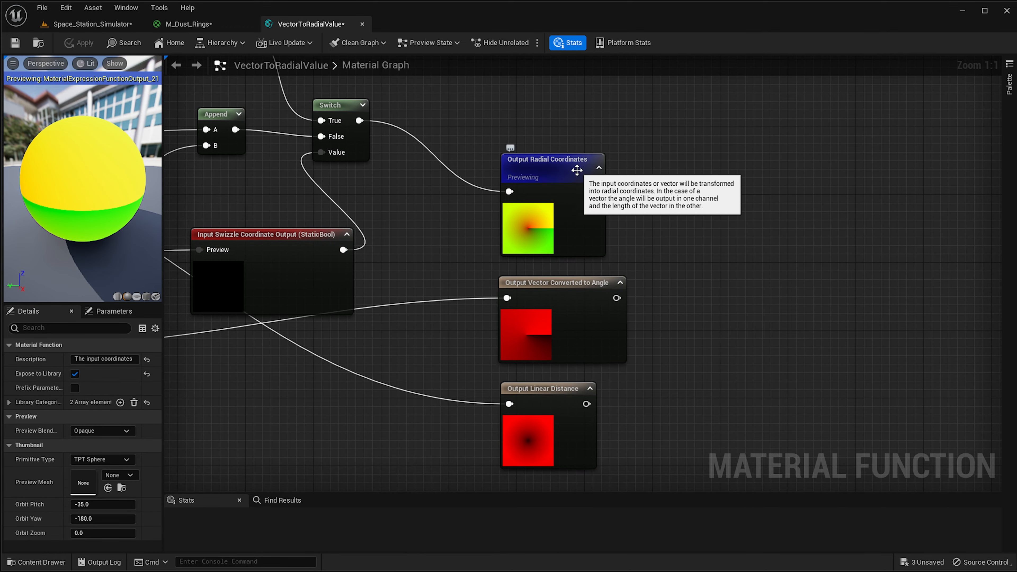
mouse_move(546, 295)
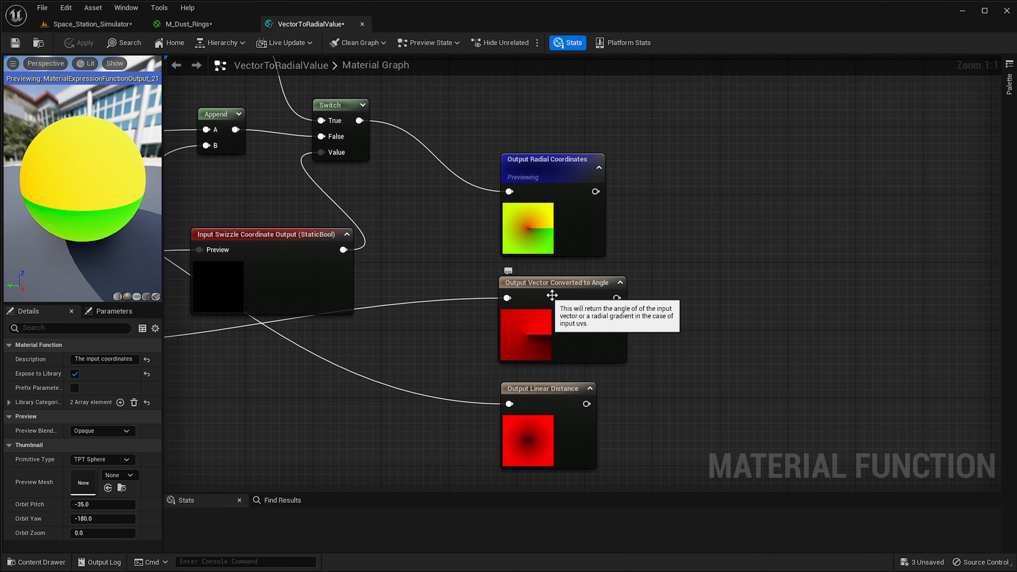
mouse_move(534, 422)
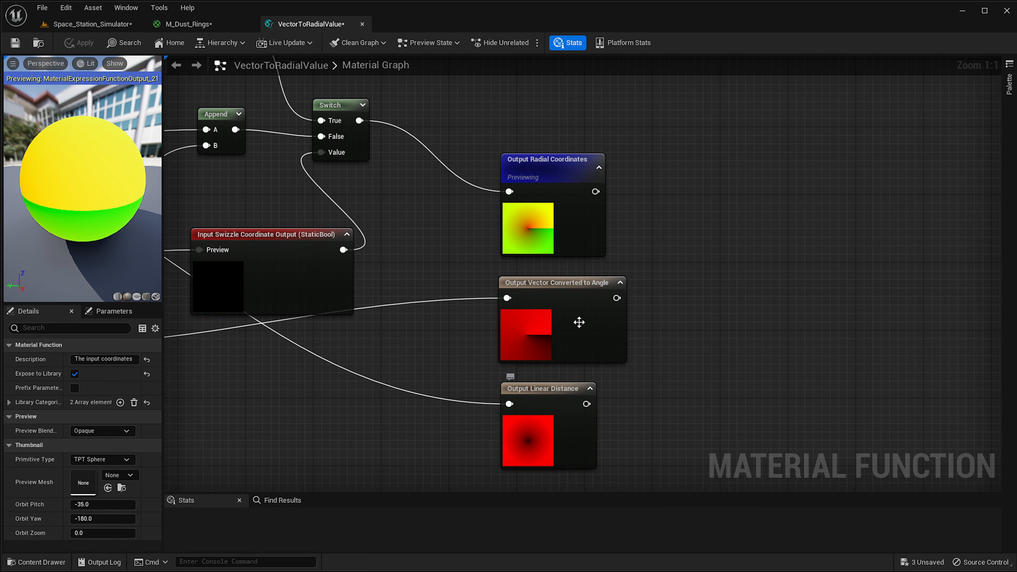
click(210, 26)
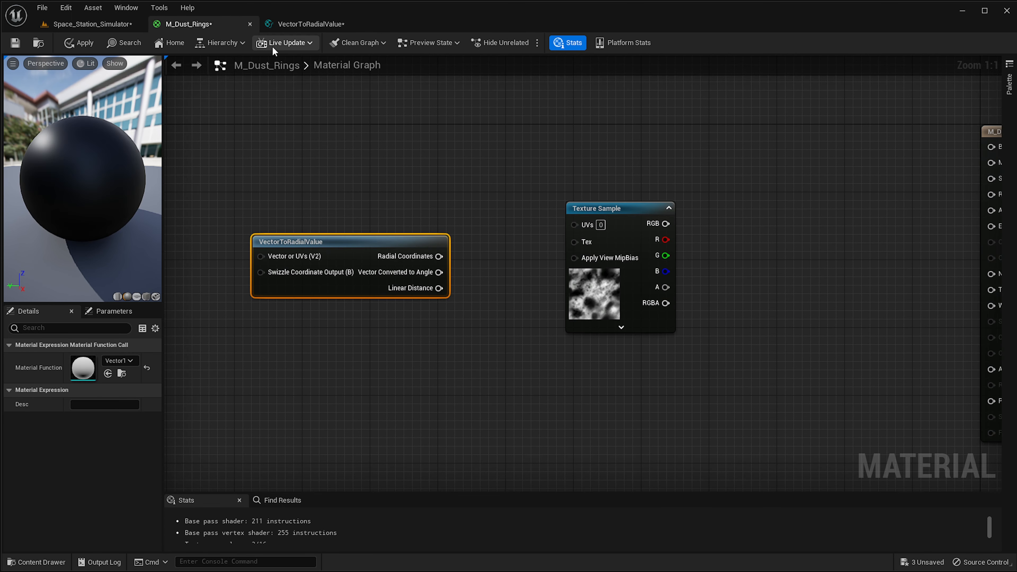
click(363, 25)
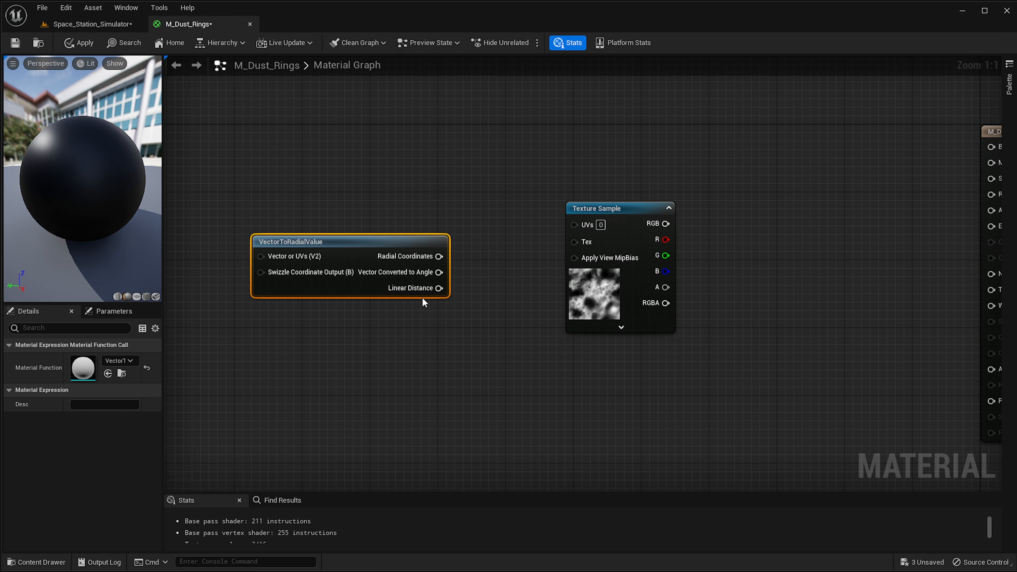
Connect the VectorToRadialValue's Linear Distance output to the Texture Sample's UVs input.
click(423, 300)
click(434, 282)
drag(437, 287, 472, 292)
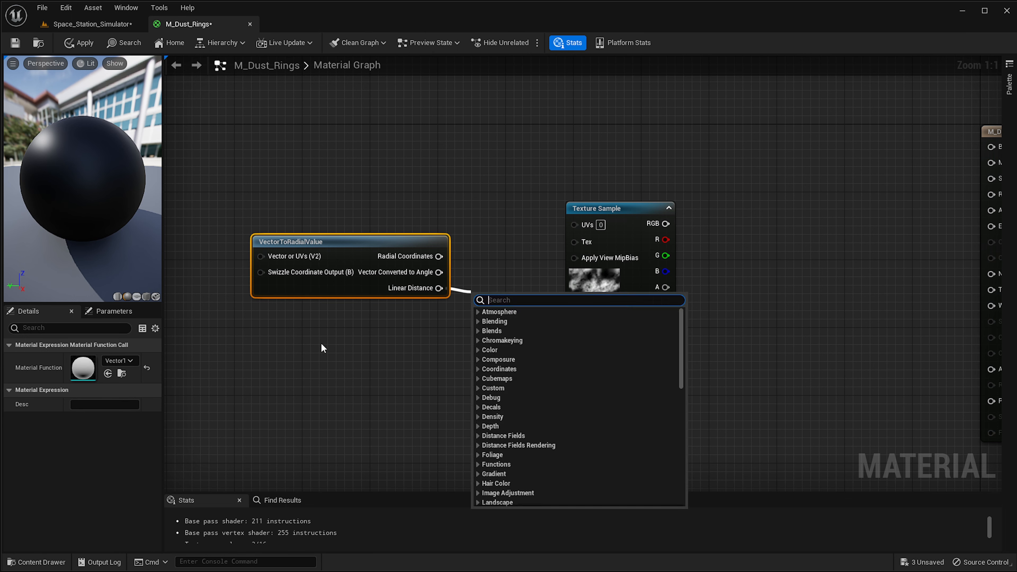
right_drag(323, 348, 461, 325)
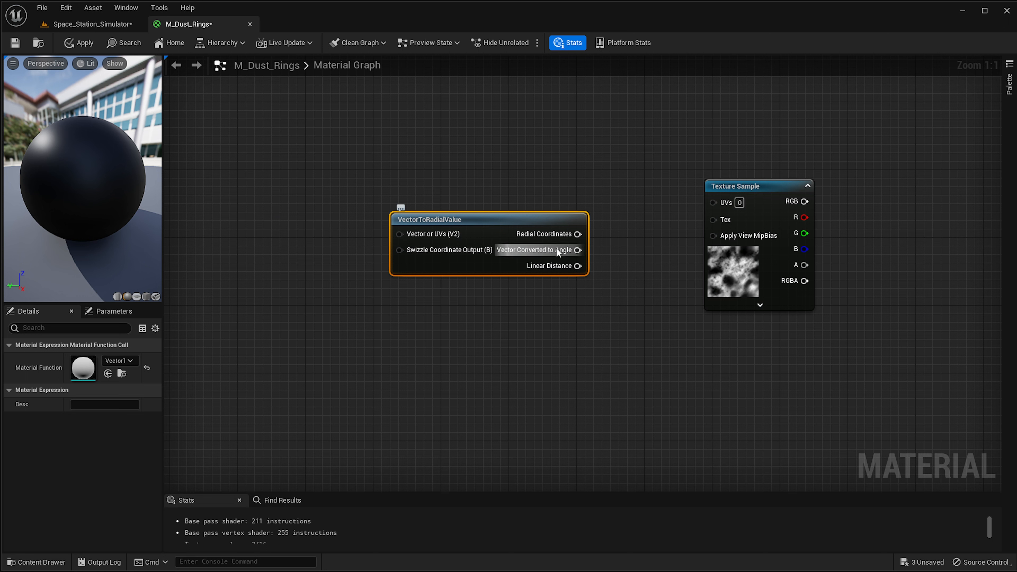
drag(496, 225, 334, 233)
right_drag(451, 251, 406, 249)
drag(286, 235, 278, 236)
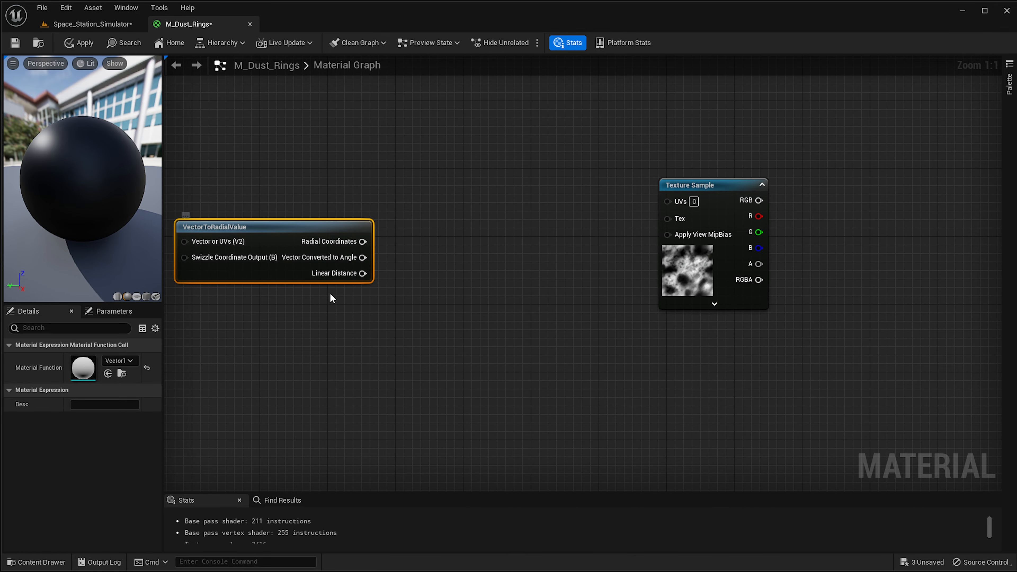
drag(362, 274, 668, 201)
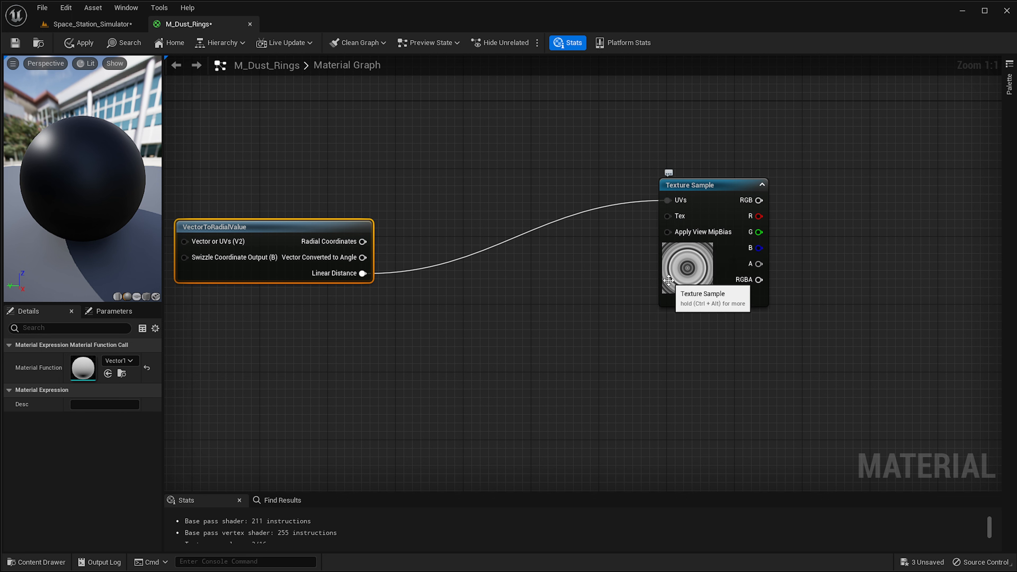
click(689, 298)
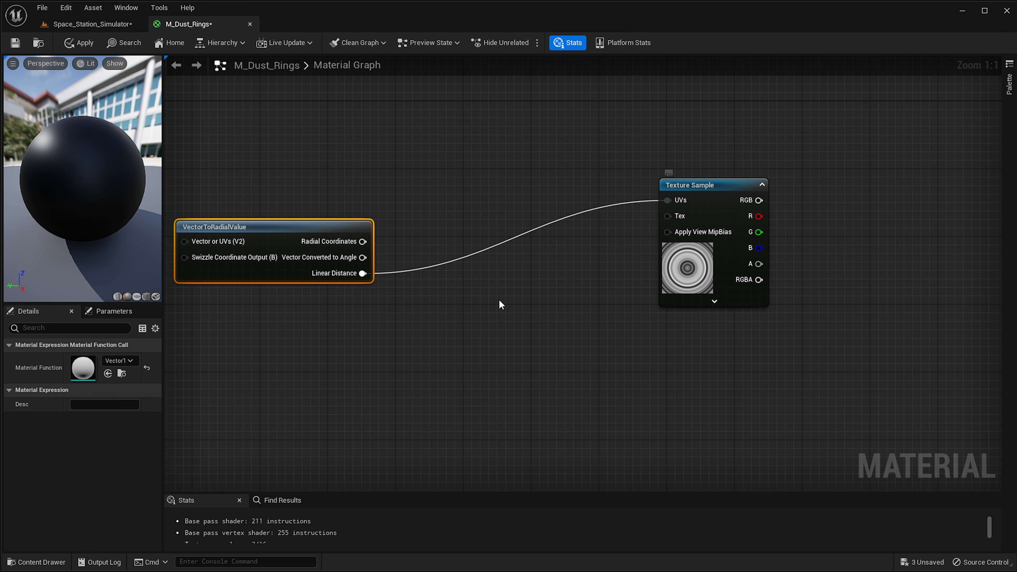
Reposition the Texture Sample node between the VectorToRadialValue node and the M_Dust_Rings output node.
drag(330, 223, 289, 163)
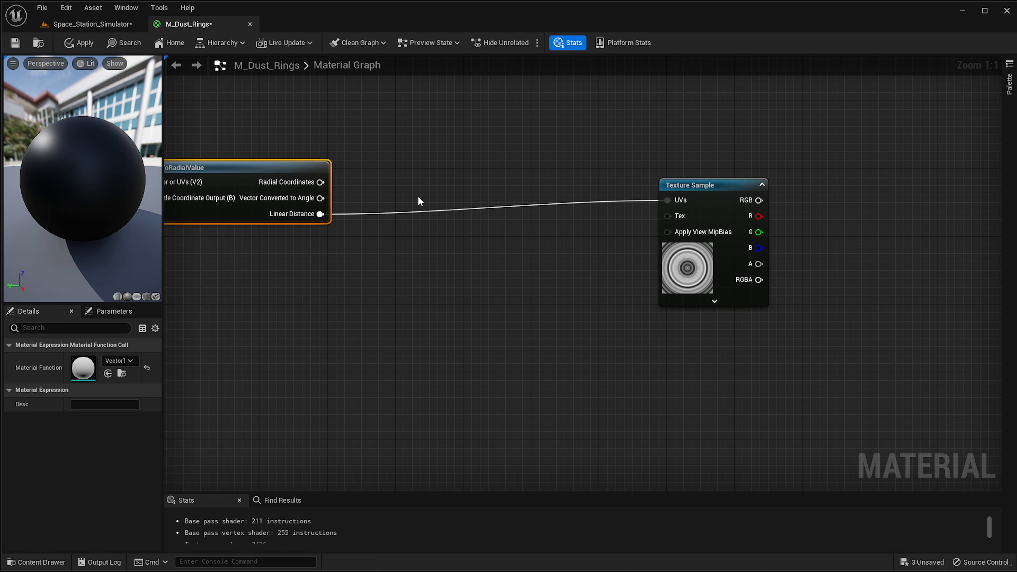
right_drag(418, 196, 365, 213)
drag(642, 220, 571, 236)
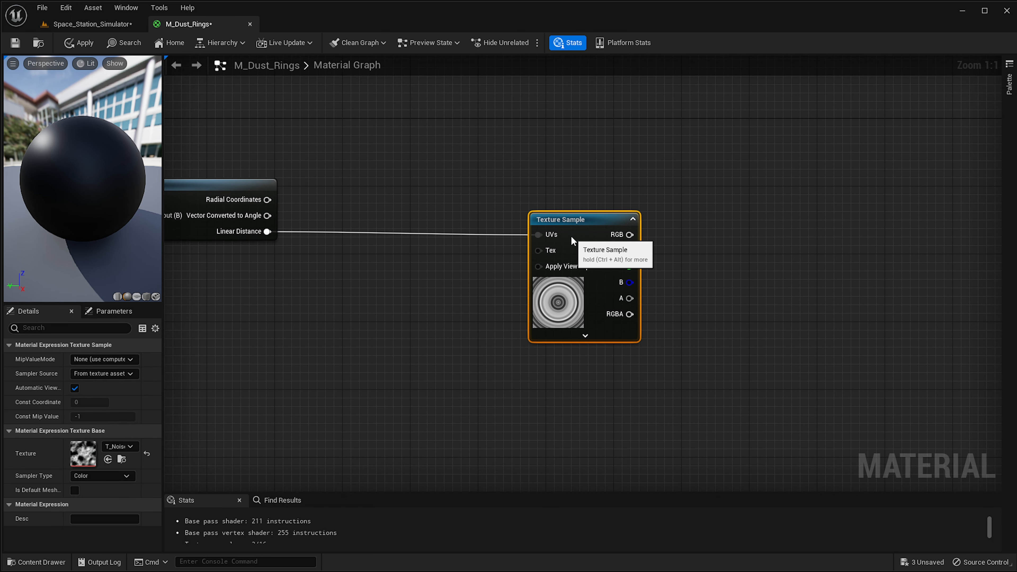
right_drag(541, 268, 379, 259)
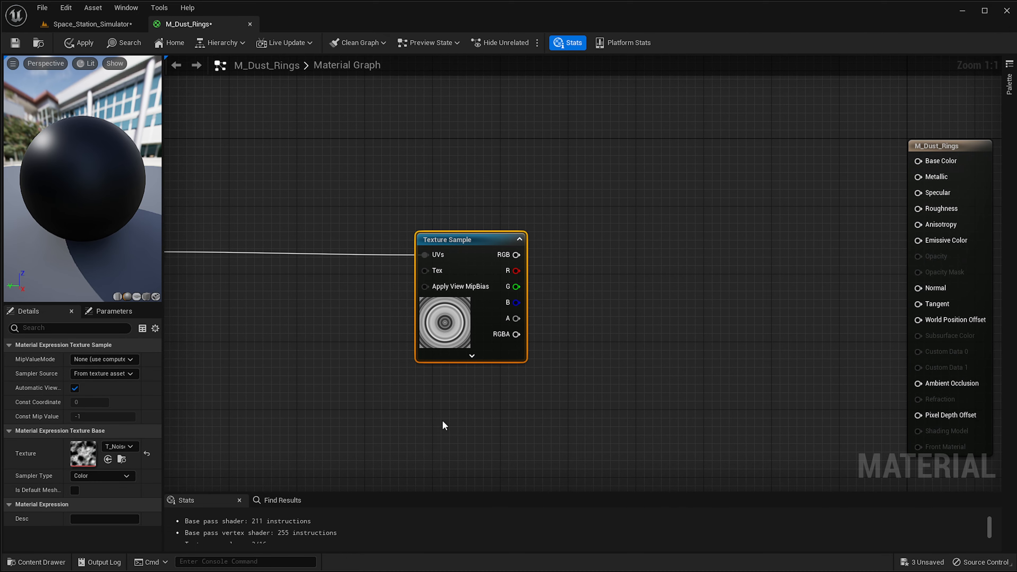
right_drag(442, 421, 408, 417)
drag(469, 255, 346, 255)
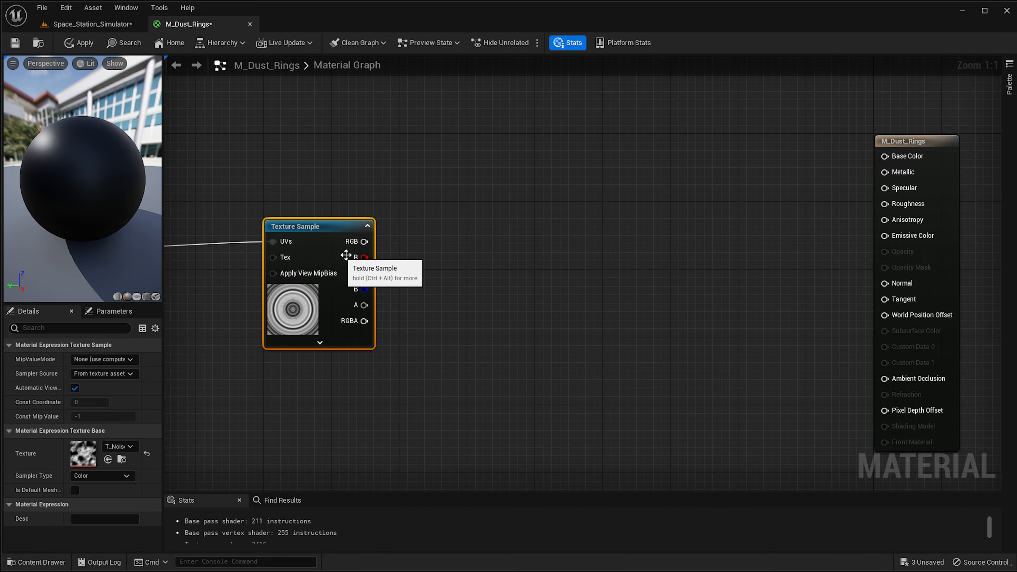
right_drag(345, 256, 486, 257)
drag(457, 254, 434, 256)
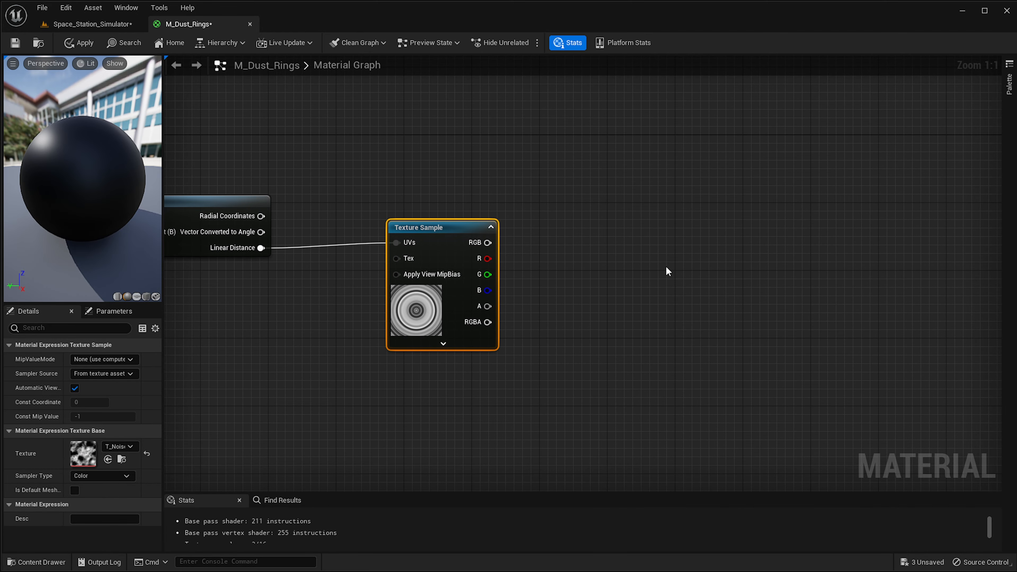
right_drag(668, 272, 609, 295)
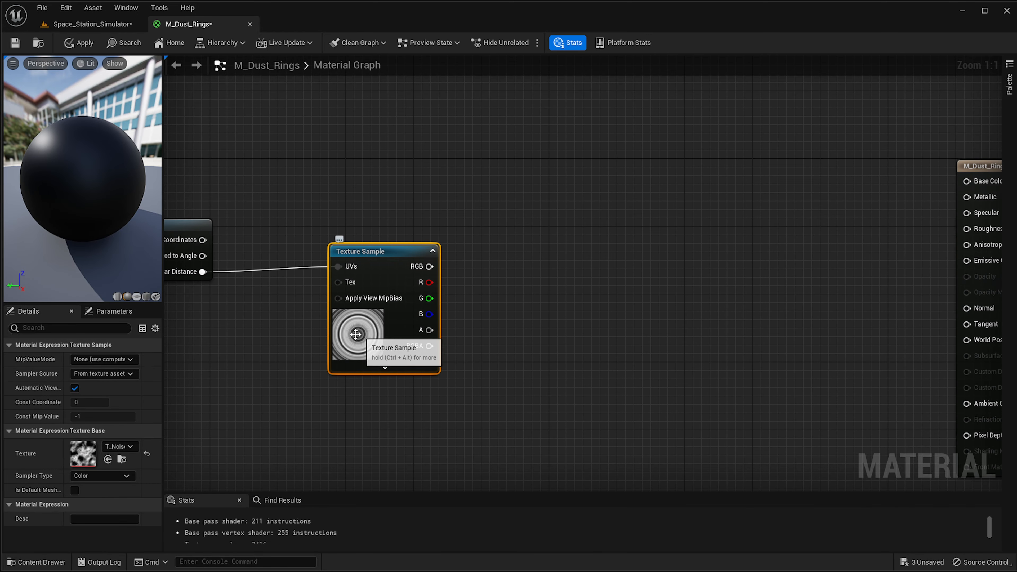
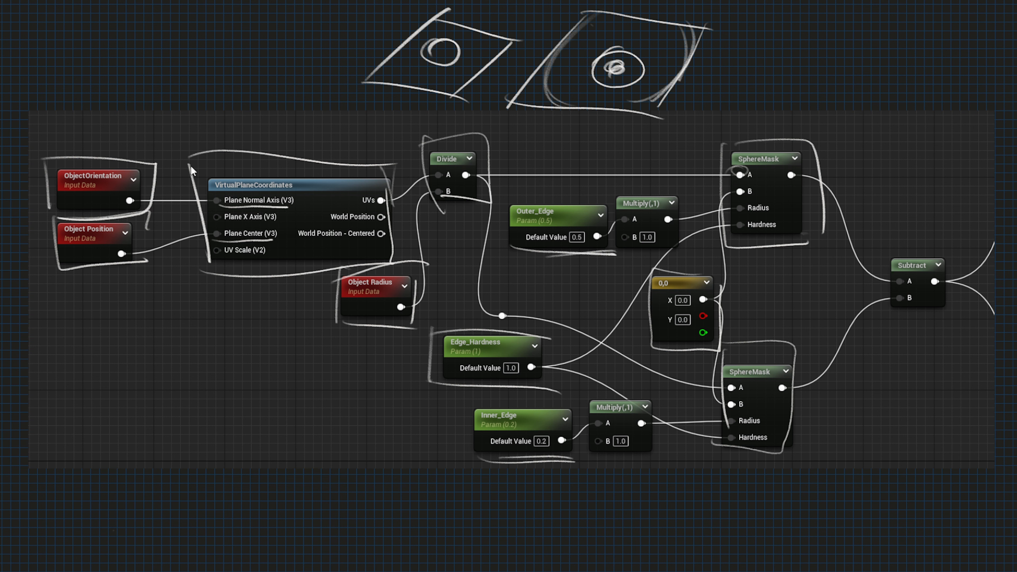
drag(460, 331, 524, 328)
mouse_move(877, 246)
mouse_down()
mouse_move(875, 323)
mouse_move(963, 259)
mouse_up()
drag(857, 323, 951, 332)
drag(951, 333, 963, 261)
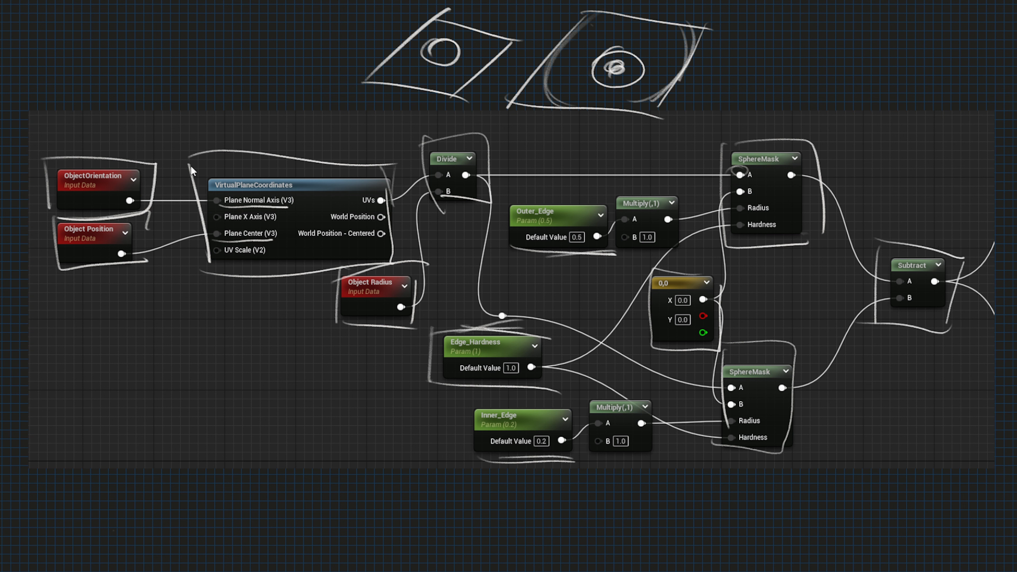
mouse_move(790, 225)
mouse_down()
mouse_move(829, 294)
mouse_move(803, 332)
mouse_up()
drag(795, 258, 821, 254)
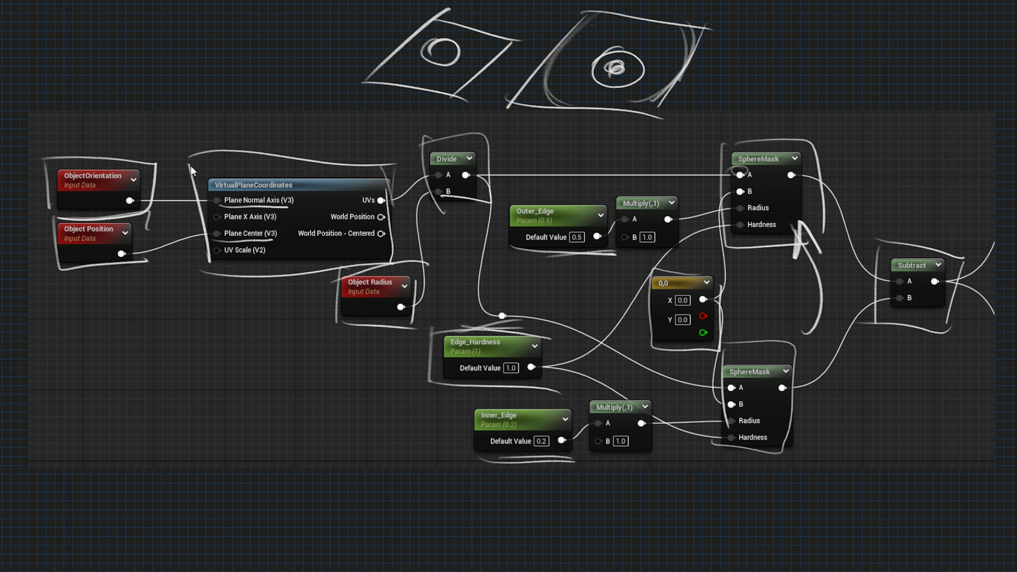
drag(796, 317, 837, 336)
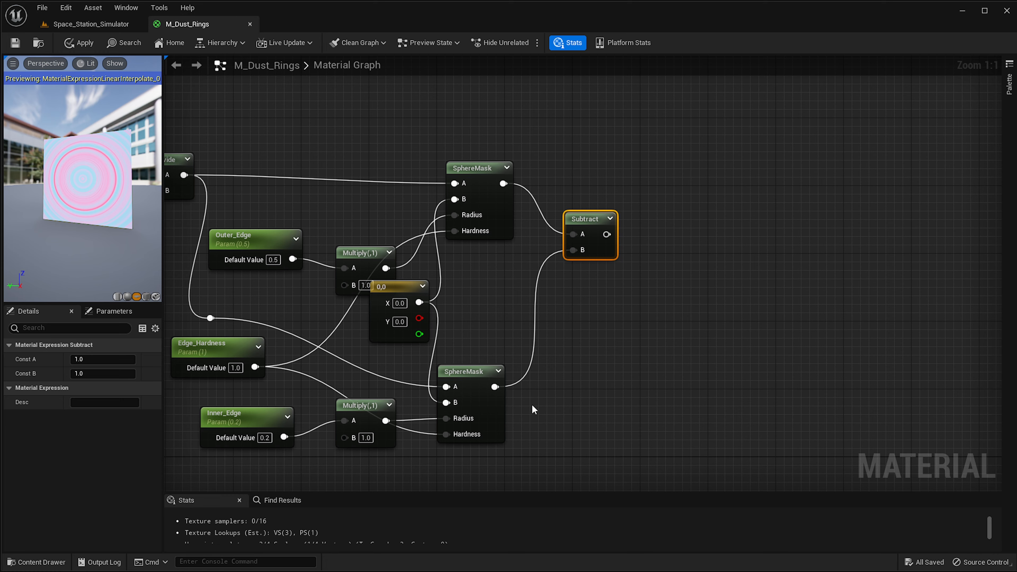
scroll(532, 404, down, 1)
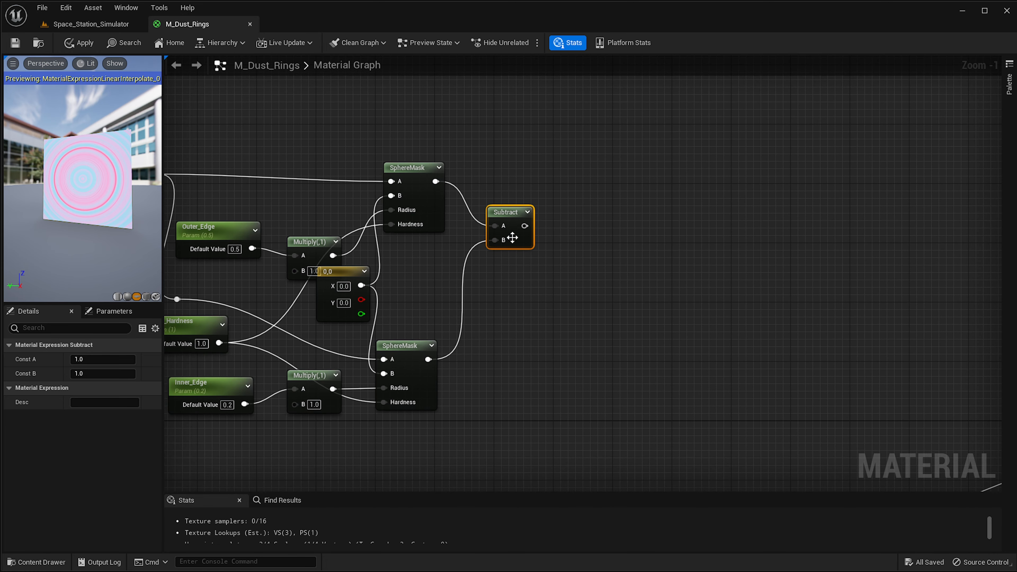
Nudge the Subtract node down and add a Lerp_Multiple_Float3 node below the ring mask network.
drag(512, 238, 527, 277)
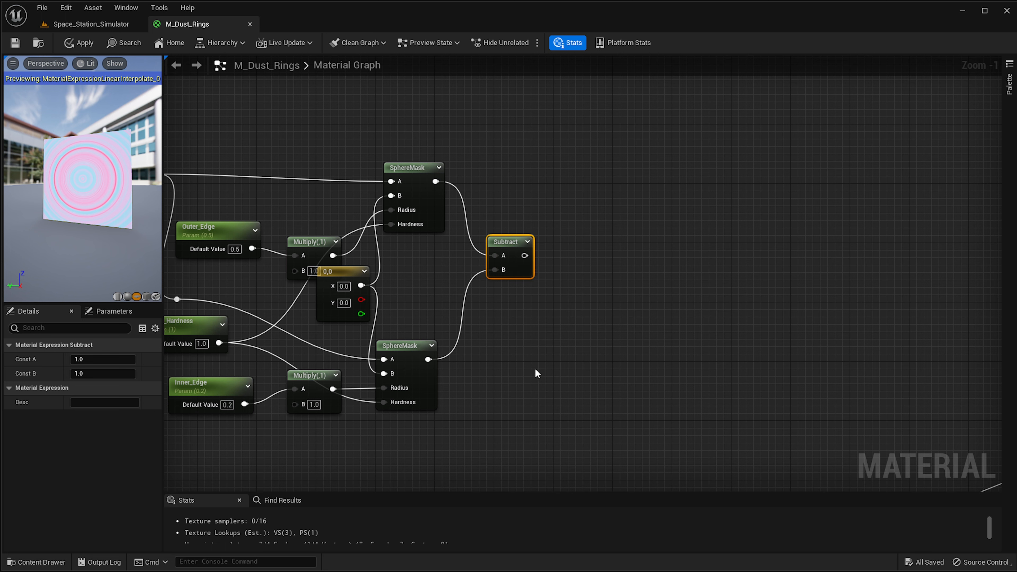
drag(528, 276, 547, 289)
right_drag(583, 359, 625, 70)
scroll(641, 248, down, 2)
right_drag(649, 281, 737, 147)
right_drag(756, 396, 640, 481)
scroll(609, 281, down, 1)
right_drag(609, 282, 582, 327)
right_click(582, 328)
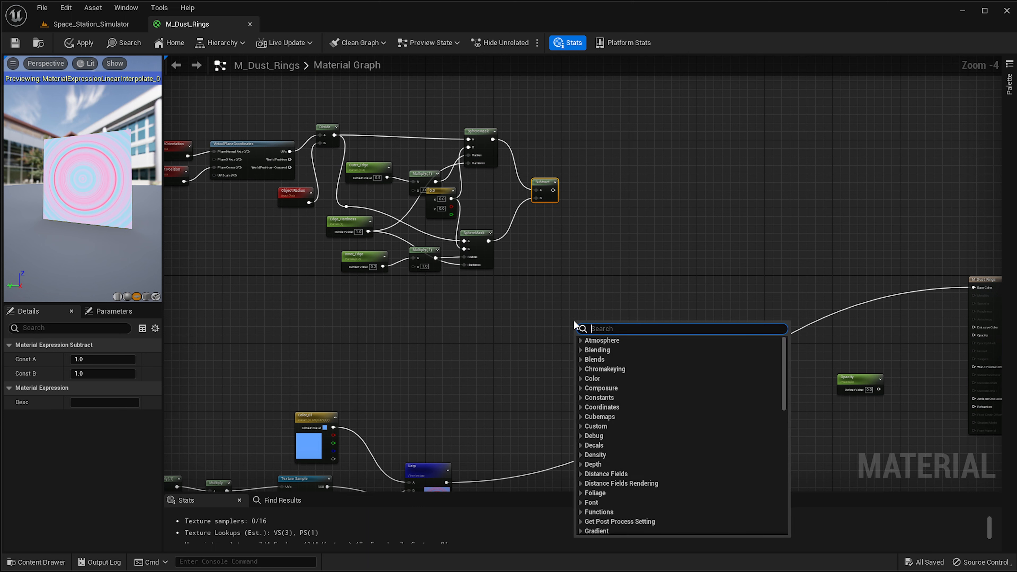
text(l)
key(BackSpace)
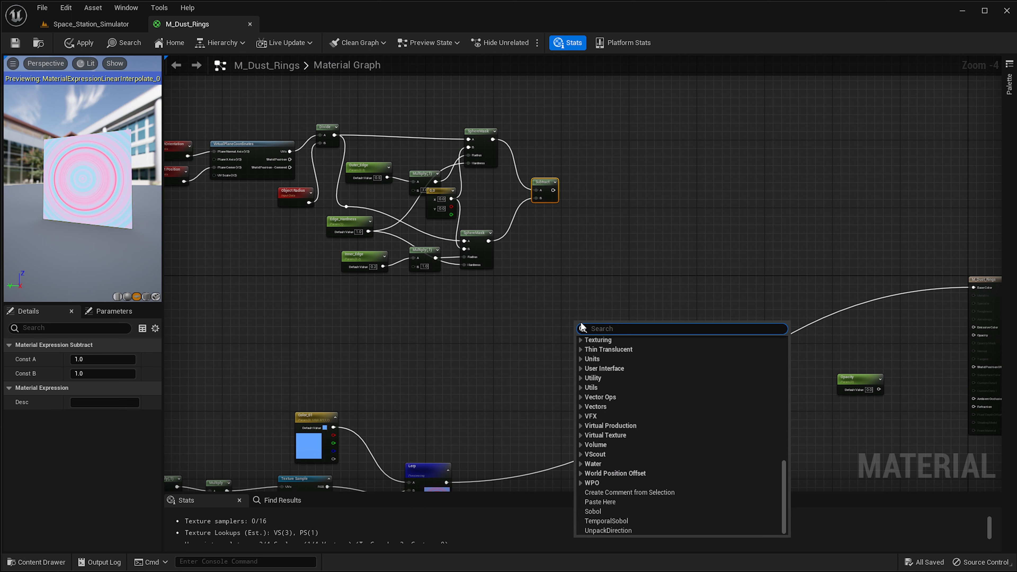
text(lerp_)
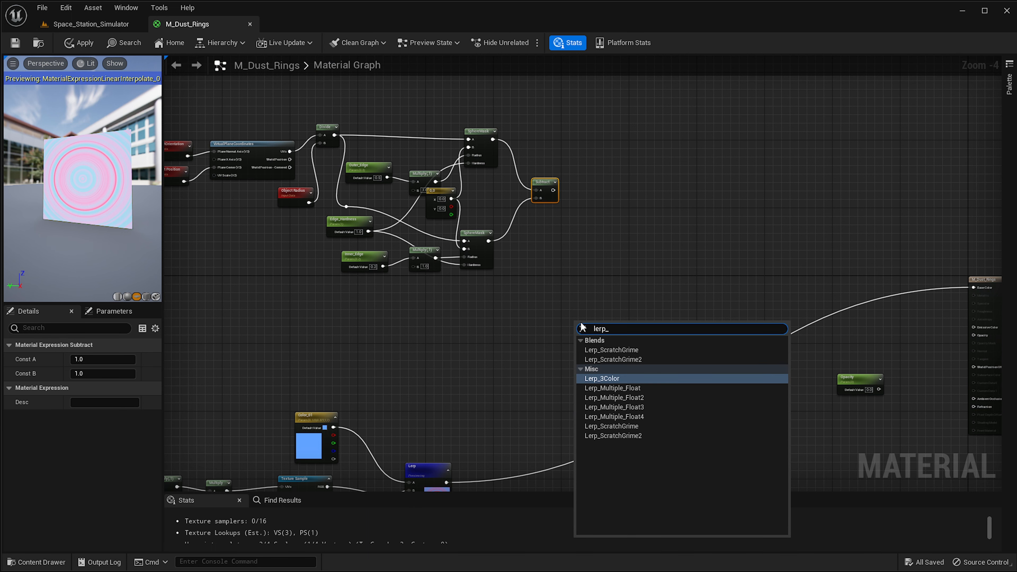
click(625, 407)
Connect the Subtract output to the Lerp_Multiple_Float3's A (S) input.
scroll(626, 406, up, 4)
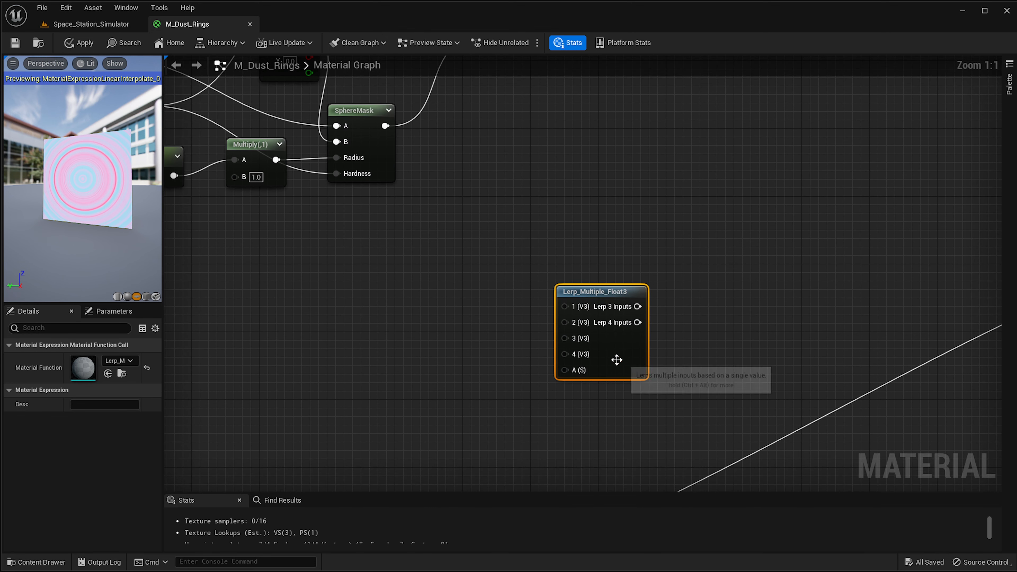
drag(617, 359, 643, 313)
right_drag(643, 257, 620, 395)
drag(491, 163, 568, 464)
right_drag(613, 420, 795, 207)
scroll(700, 281, down, 1)
right_drag(700, 280, 729, 156)
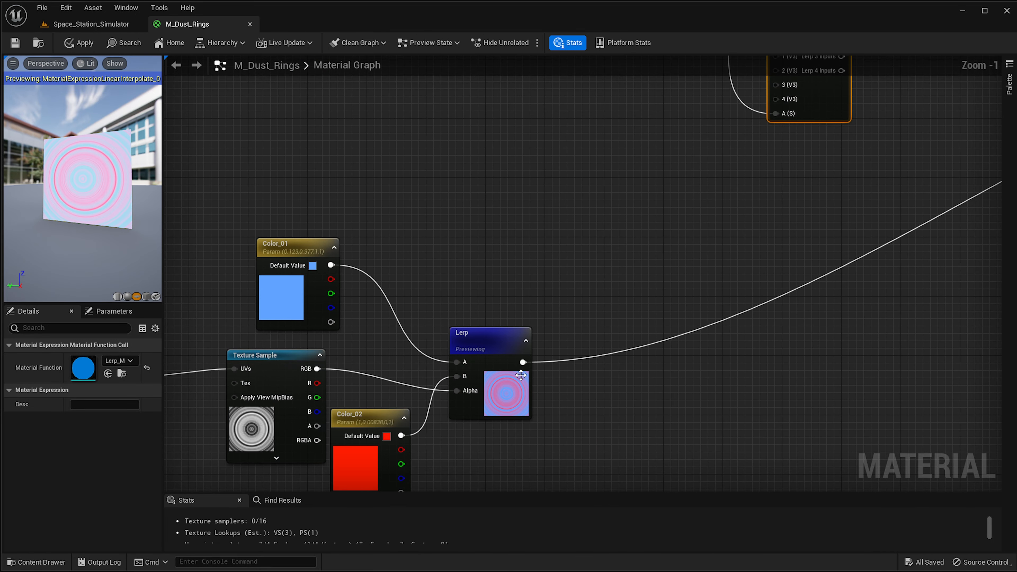
Disconnect the Lerp node from Base Color and plug its output into the Lerp_Multiple_Float3's 3 (V3) input.
click(513, 347)
right_drag(541, 355, 479, 364)
scroll(479, 363, down, 2)
right_drag(826, 307, 580, 399)
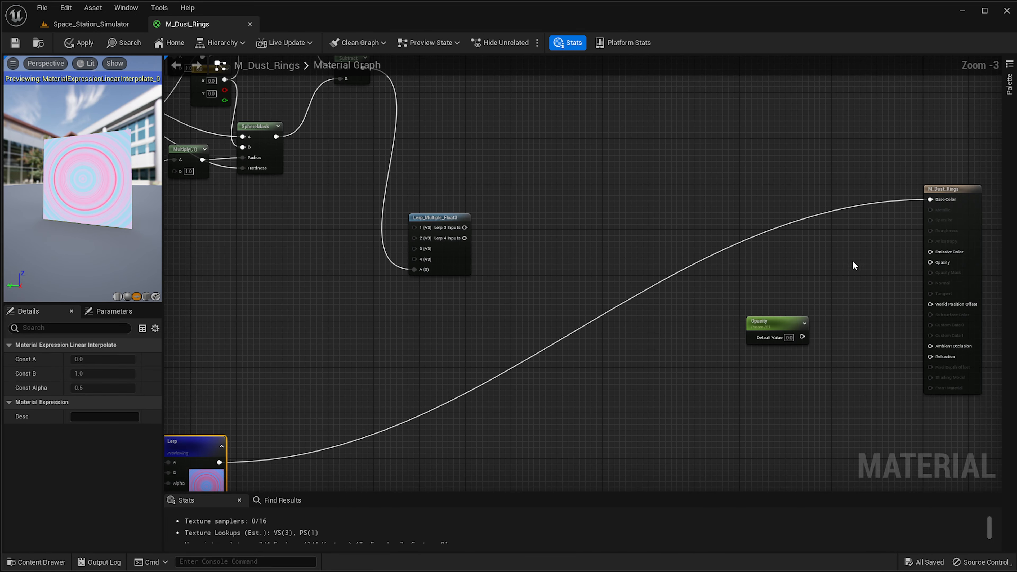
alt+click(930, 199)
right_drag(656, 280, 898, 236)
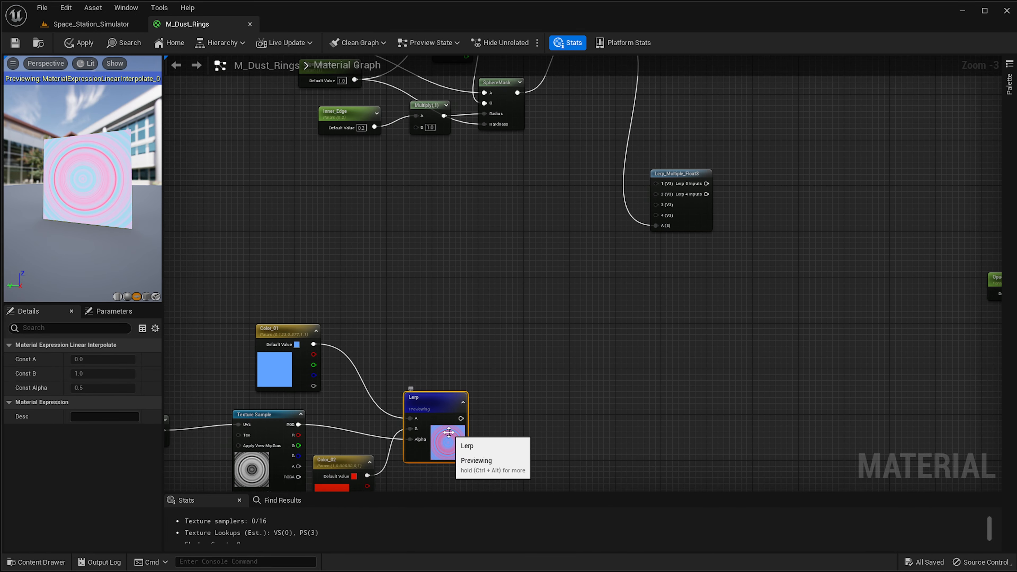
scroll(613, 364, up, 1)
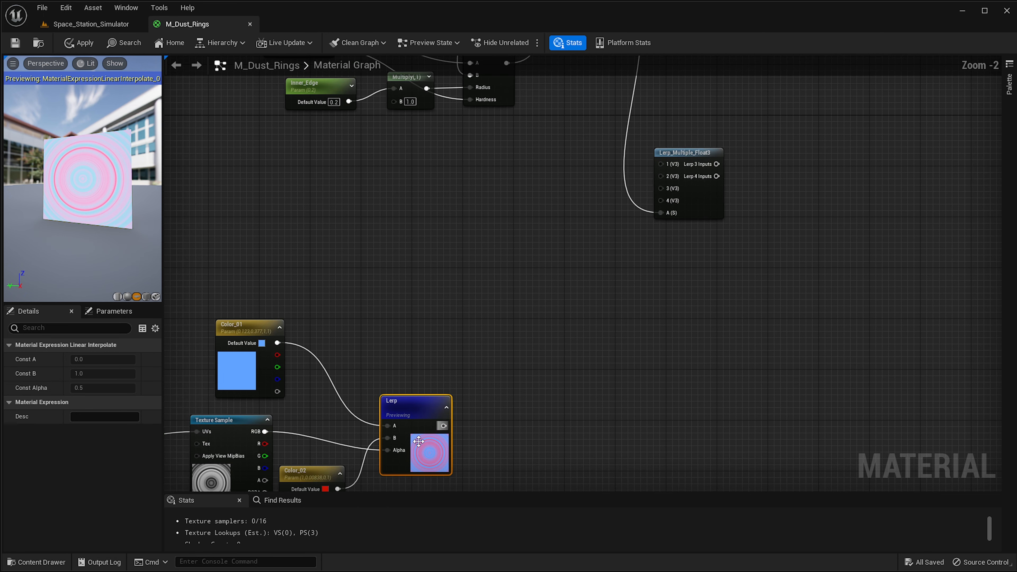
drag(443, 426, 664, 192)
Add a Constant3Vector, convert it to a parameter named Color_03, and wire it into the Lerp_Multiple_Float3's 1 (V3) input.
scroll(663, 192, up, 2)
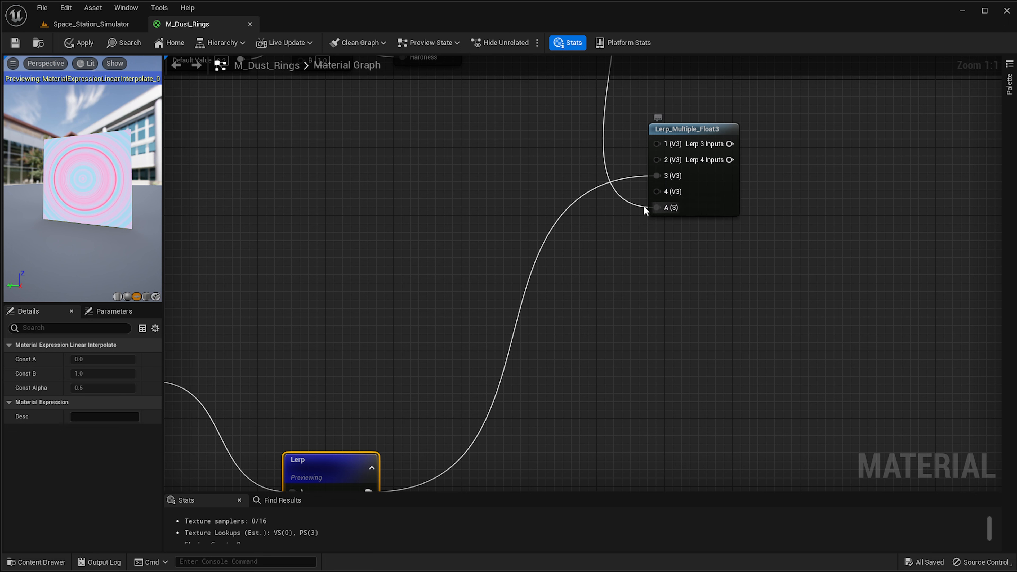
right_drag(551, 172, 601, 345)
right_drag(520, 313, 600, 298)
click(613, 312)
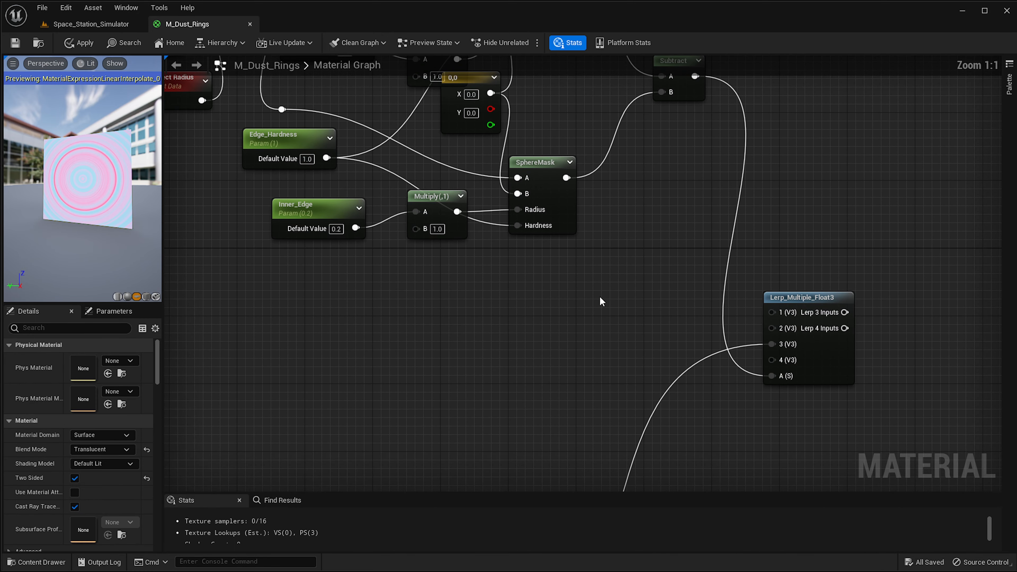
key(3)
click(569, 288)
right_click(620, 284)
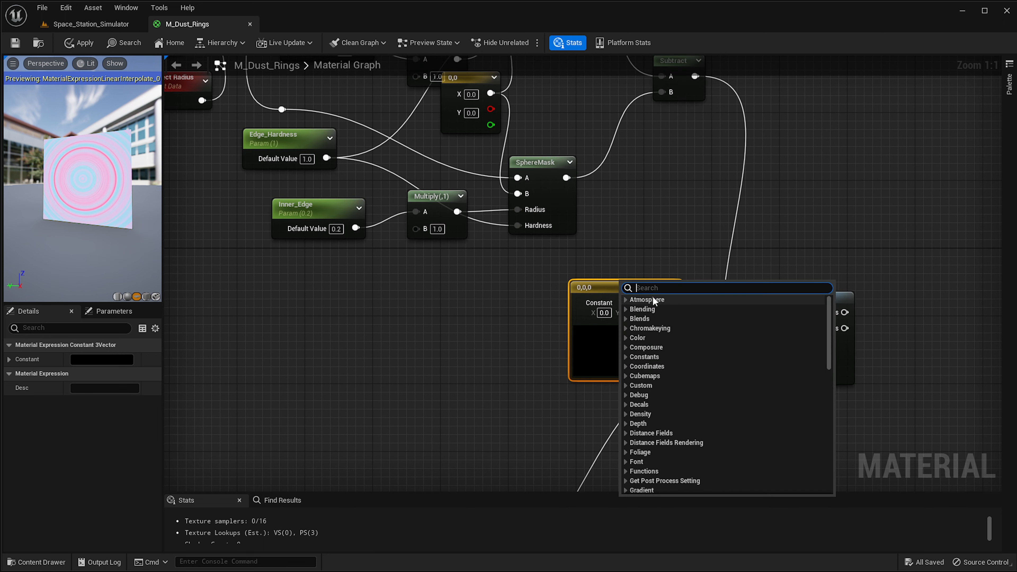
right_click(581, 291)
click(636, 313)
text(Color+0)
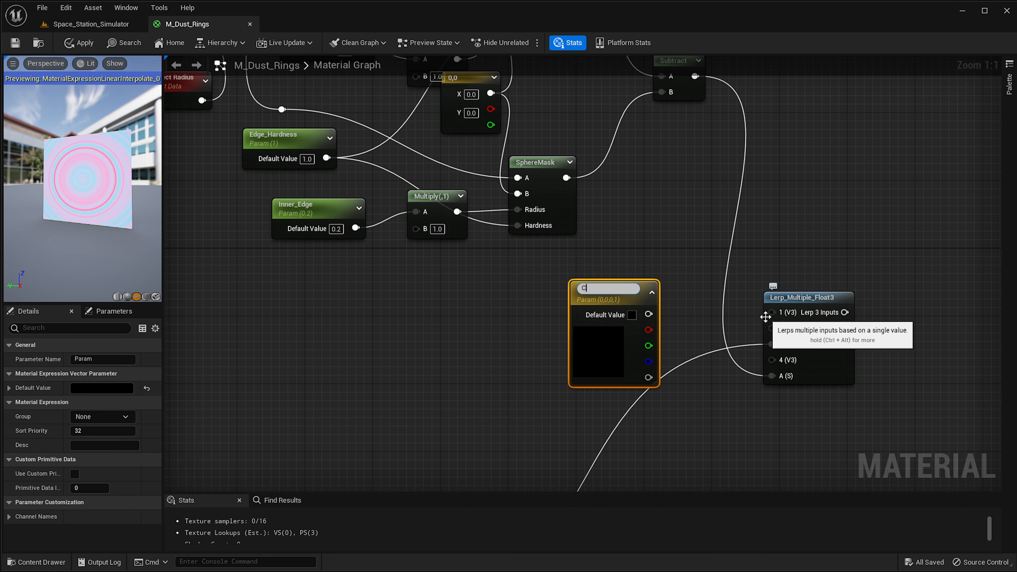
key(BackSpace)
key(BackSpace)
text(_+-)
key(BackSpace)
key(BackSpace)
text(03)
key(Return)
drag(771, 312, 649, 310)
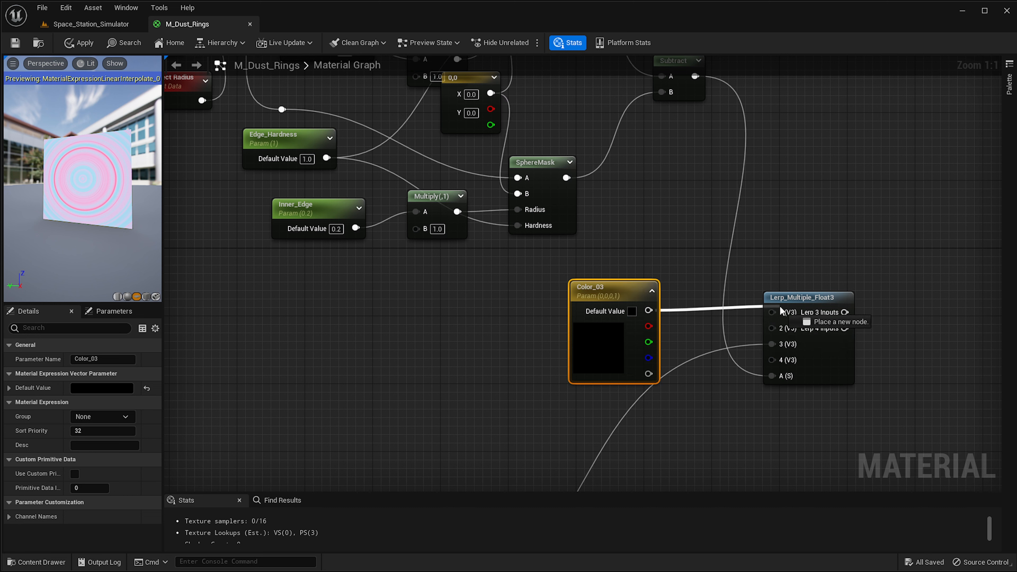
drag(595, 294, 484, 287)
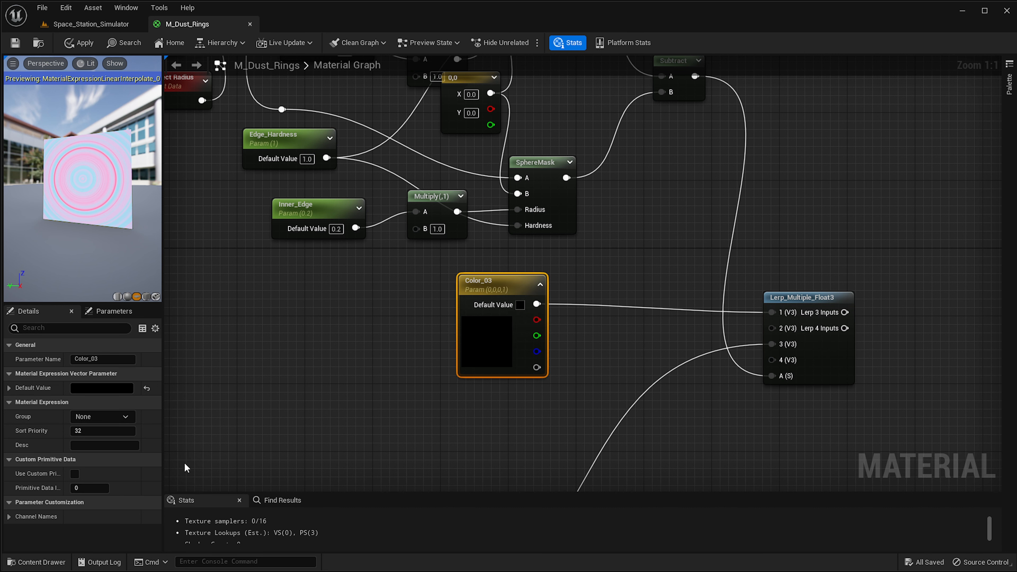
Set Color_03's default value to a turquoise color (0.137, 0.943, 0.734).
click(93, 388)
click(118, 455)
drag(245, 500, 245, 440)
click(113, 496)
click(262, 571)
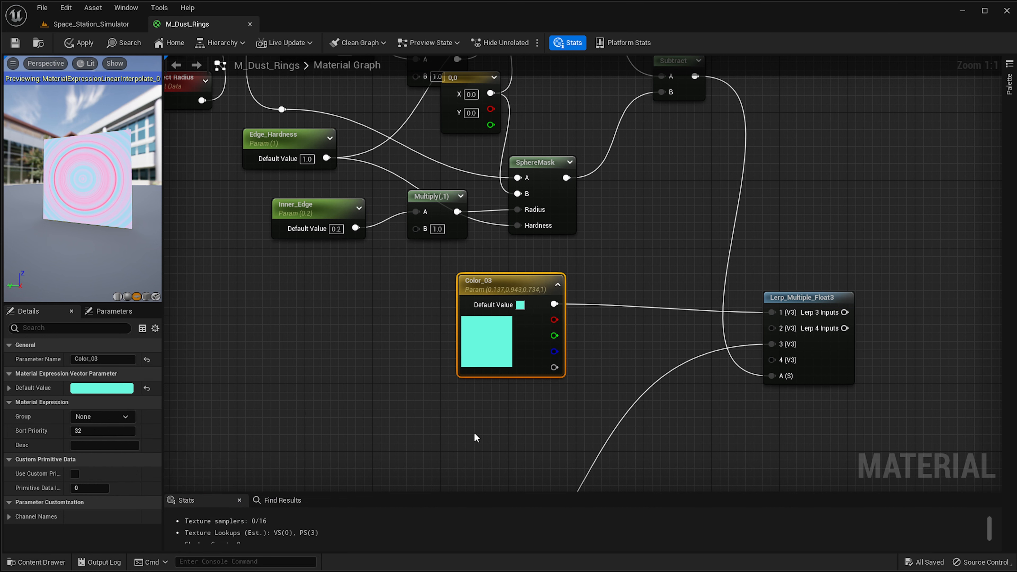
Duplicate the Color_03 node below itself and set the copy's default color to pale yellow (0.943, 0.856, 0.384).
click(474, 436)
click(518, 355)
key(ctrl+d)
drag(532, 405, 473, 434)
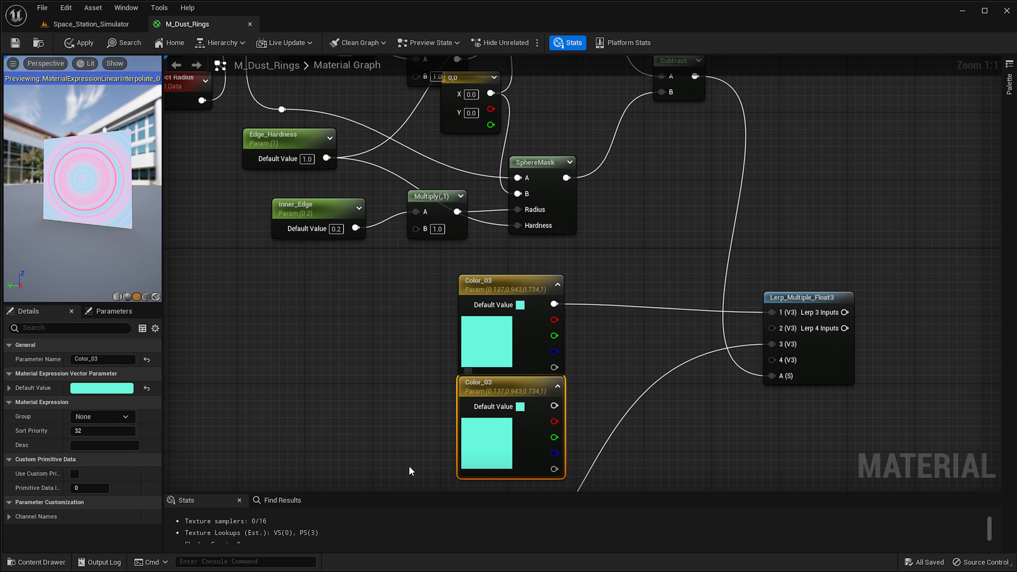
click(102, 388)
click(218, 486)
click(197, 505)
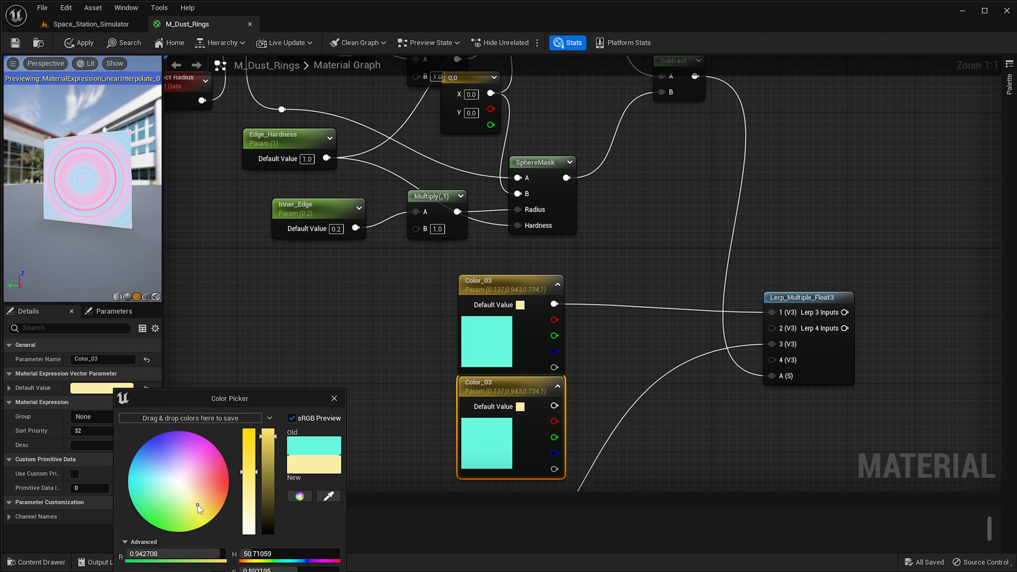
click(273, 571)
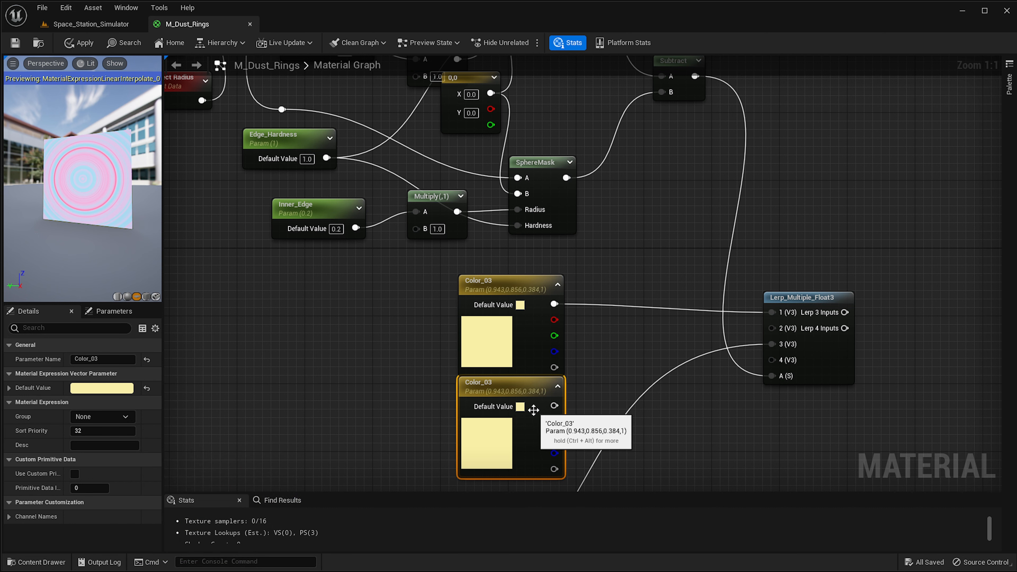
Rename the duplicated color parameter to Color_04.
key(F2)
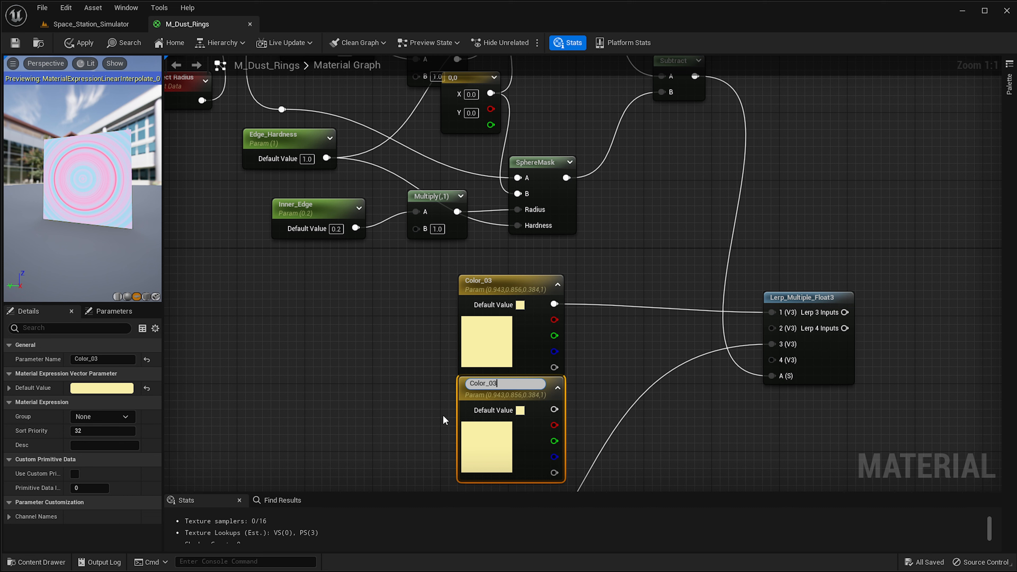
key(BackSpace)
text(4)
key(Return)
Set Color_03's default color to light blue (0.11, 0.675, 0.943).
click(482, 352)
click(101, 388)
drag(125, 463, 118, 465)
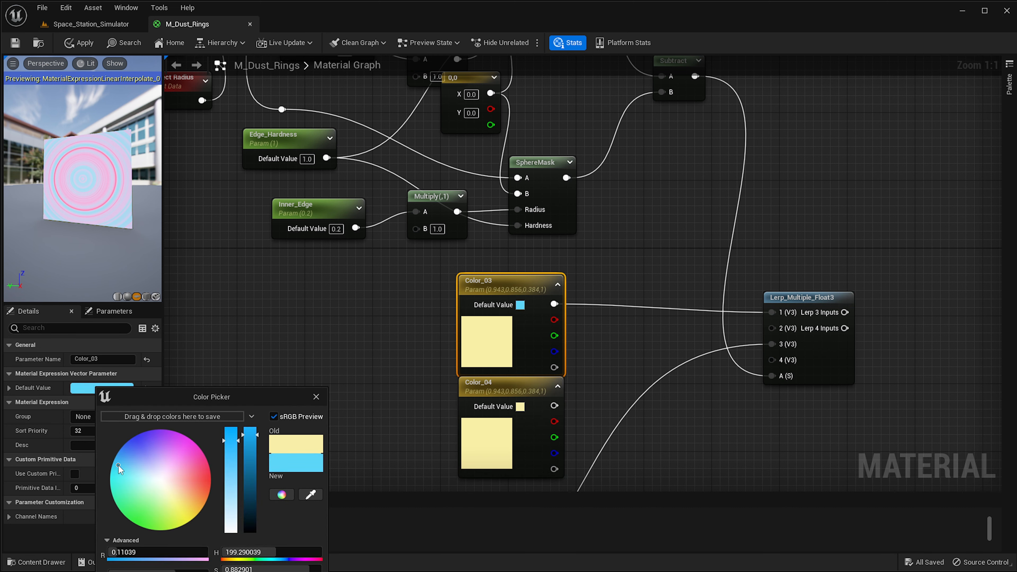
key(Return)
Connect Color_04 to the Lerp_Multiple_Float3's 2 (V3) input.
drag(554, 406, 772, 328)
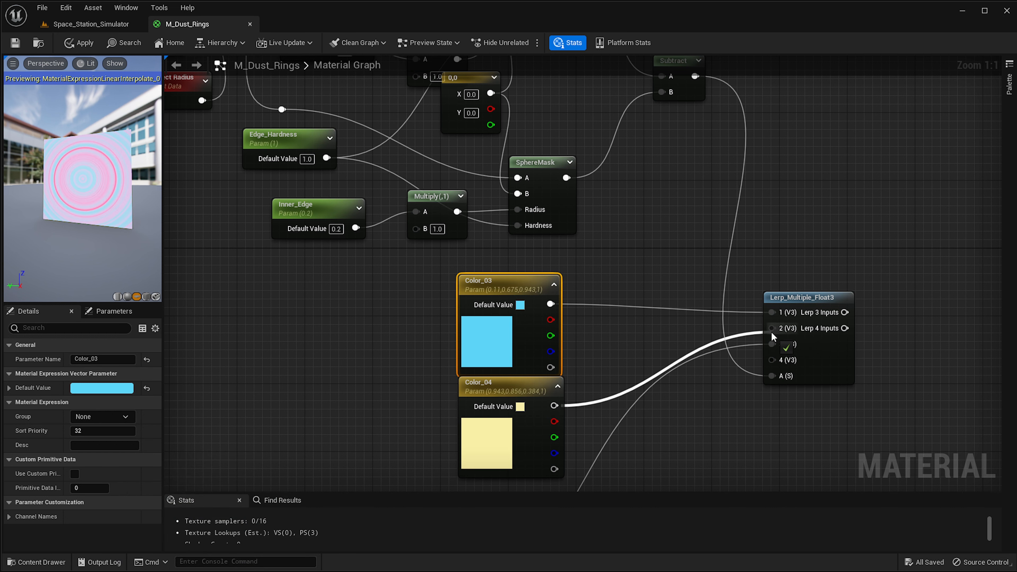
right_drag(766, 385, 723, 397)
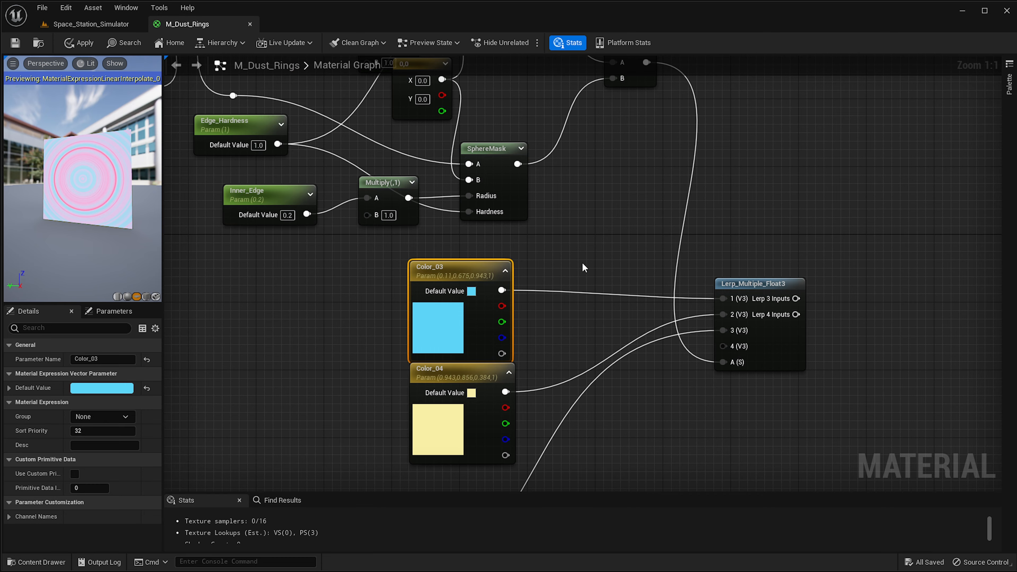
Pan across the material graph to review the ring mask and color nodes.
scroll(581, 262, down, 1)
right_drag(623, 271, 583, 270)
right_drag(750, 309, 675, 397)
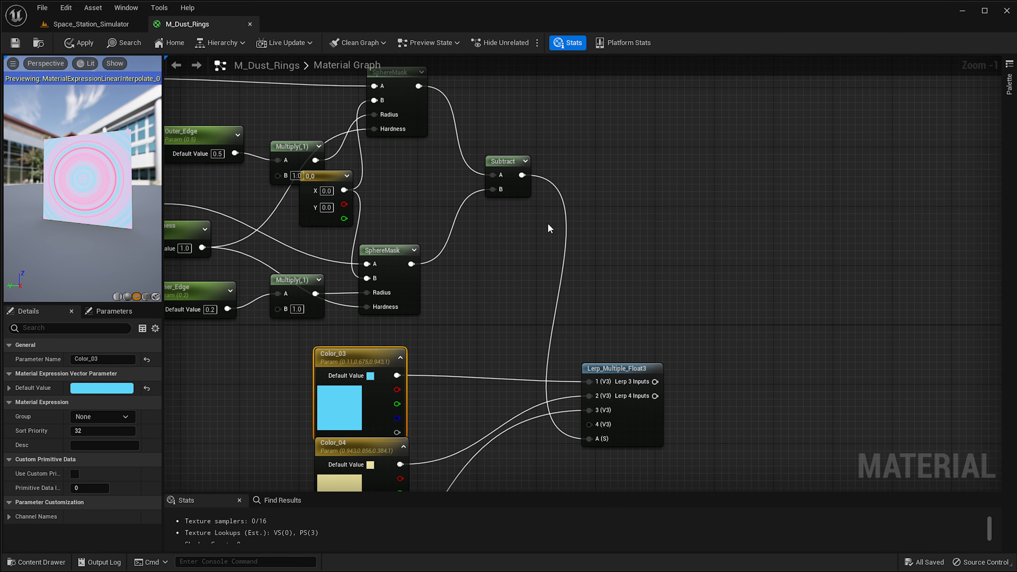
right_drag(550, 227, 632, 300)
right_drag(422, 218, 734, 298)
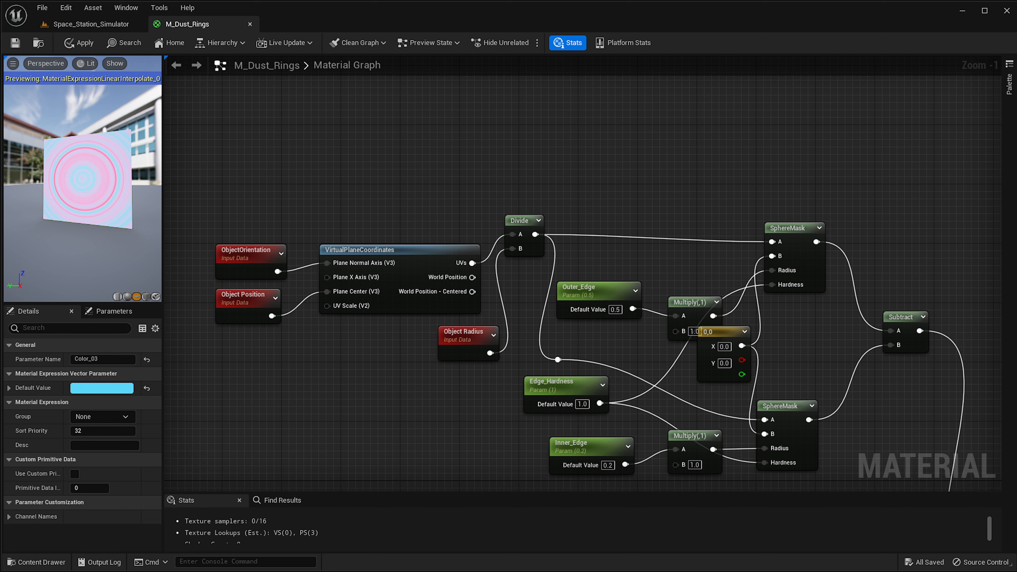
right_drag(463, 325, 560, 371)
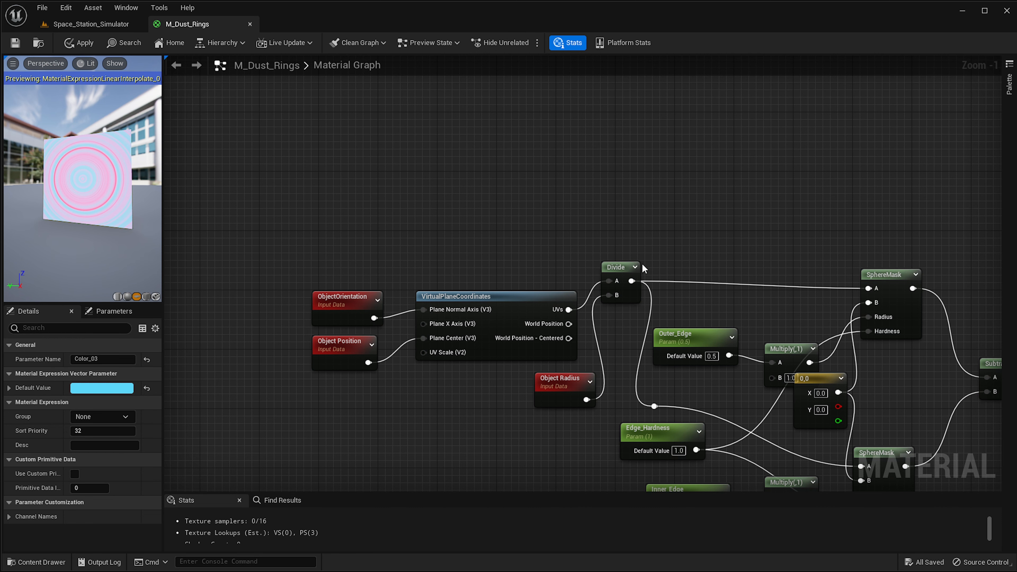
right_drag(715, 243, 662, 224)
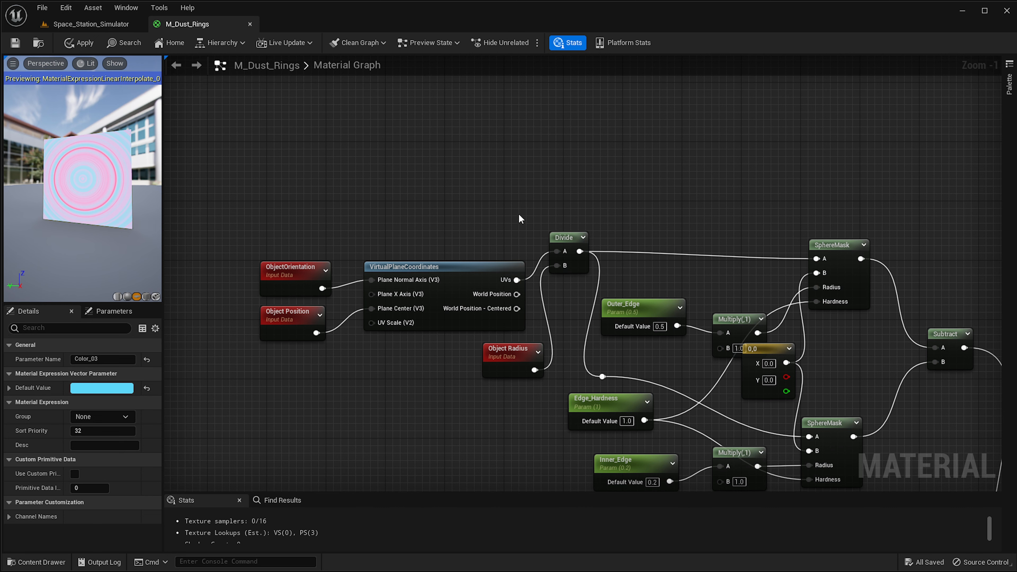
right_drag(440, 205, 528, 214)
scroll(720, 177, down, 2)
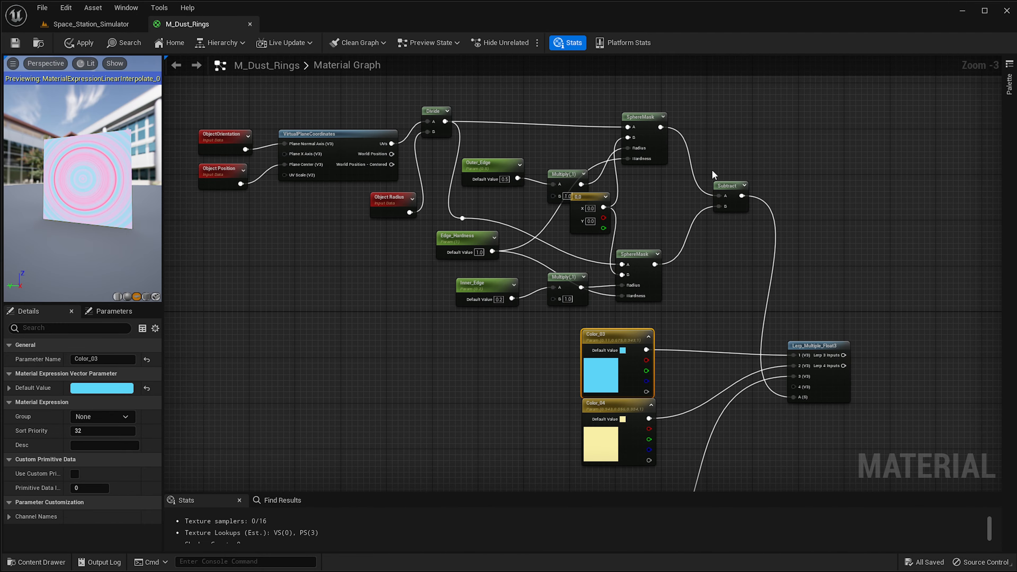
right_drag(959, 441, 639, 306)
scroll(559, 228, up, 1)
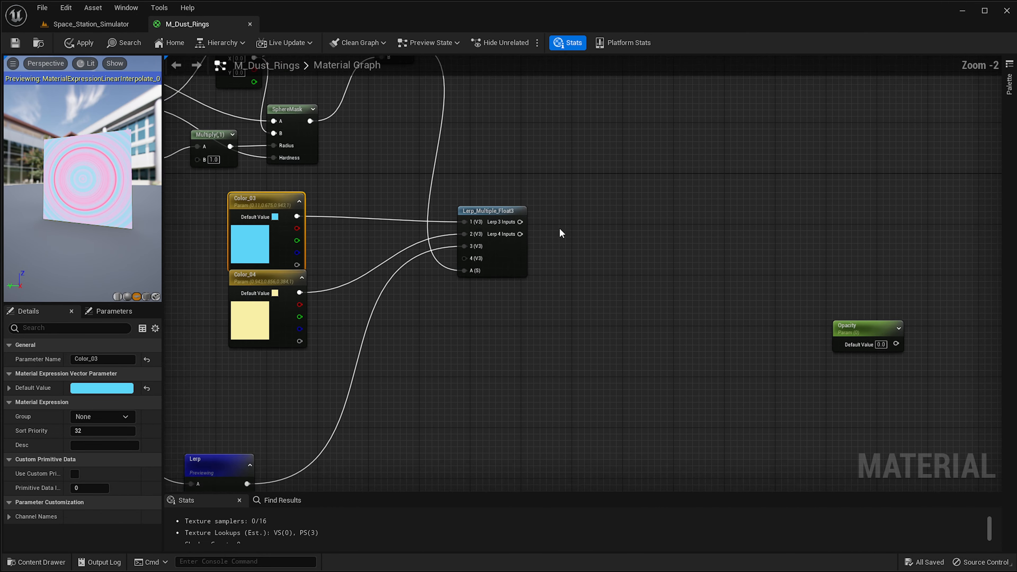
right_drag(560, 227, 497, 297)
drag(456, 300, 974, 256)
right_drag(745, 304, 642, 300)
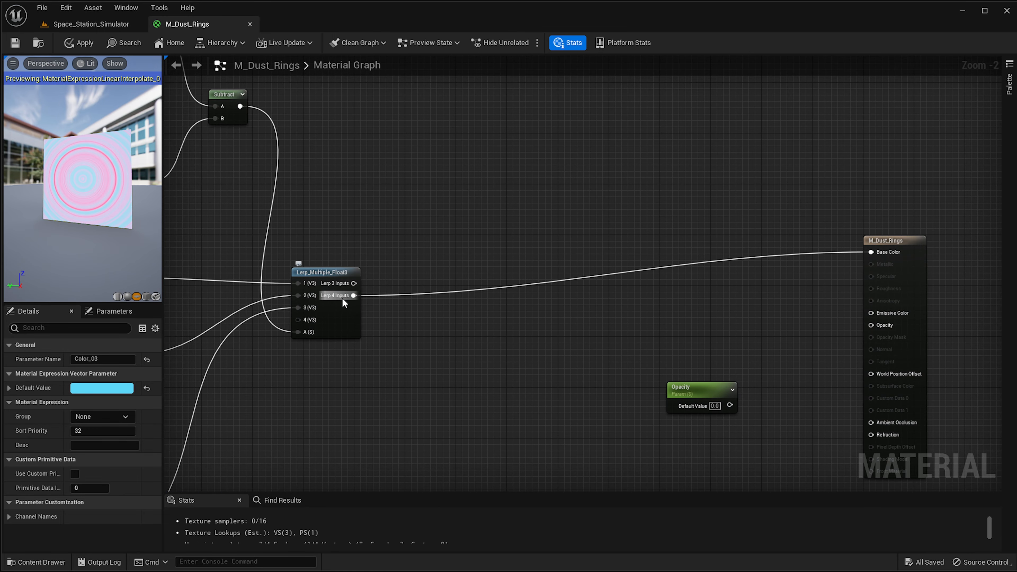
drag(341, 297, 816, 329)
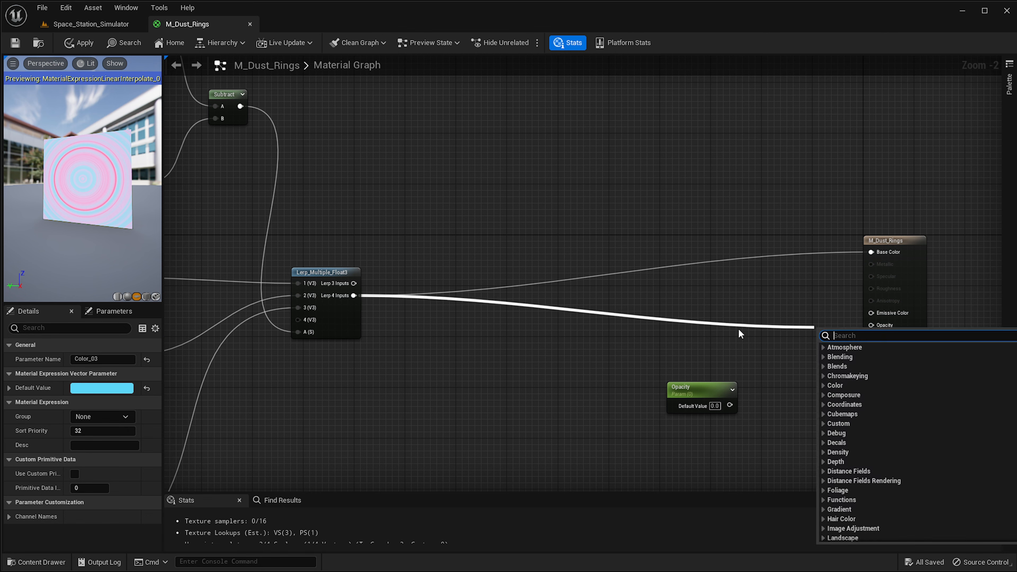
click(705, 293)
right_click(705, 292)
Stop previewing the Lerp node that blends Color_01 and Color_02.
right_drag(240, 333, 590, 321)
right_drag(496, 317, 770, 83)
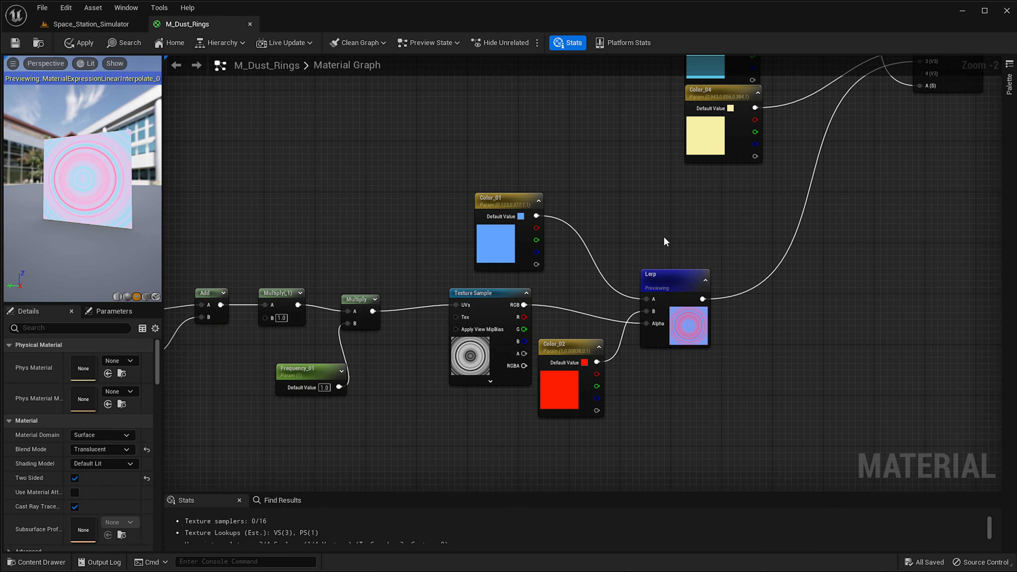
right_click(697, 300)
click(737, 321)
right_drag(901, 203, 400, 397)
right_drag(900, 300, 816, 355)
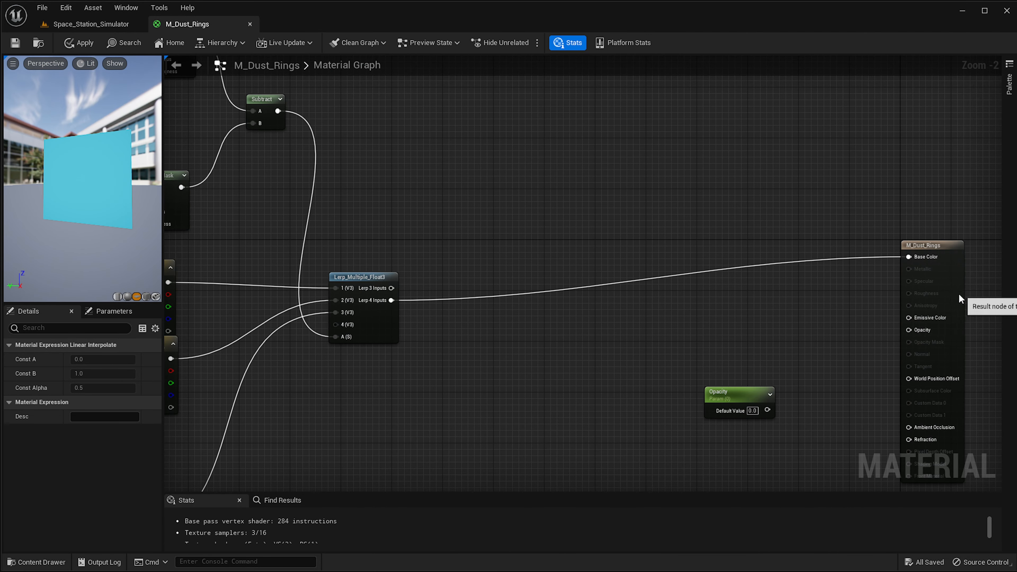
drag(959, 297, 953, 296)
click(380, 316)
drag(391, 300, 903, 329)
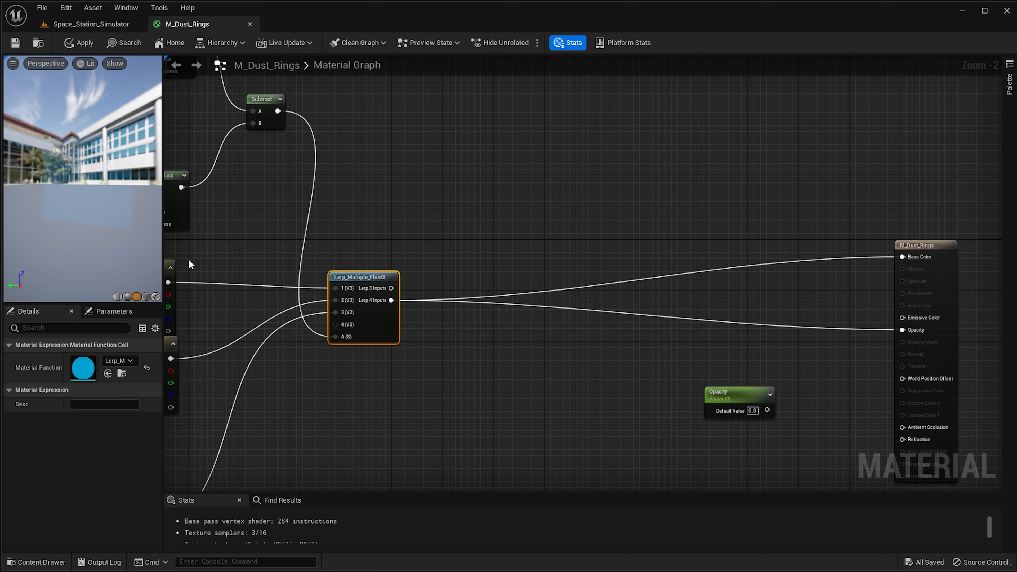
mouse_move(105, 112)
mouse_down()
mouse_move(98, 144)
mouse_move(105, 112)
mouse_up()
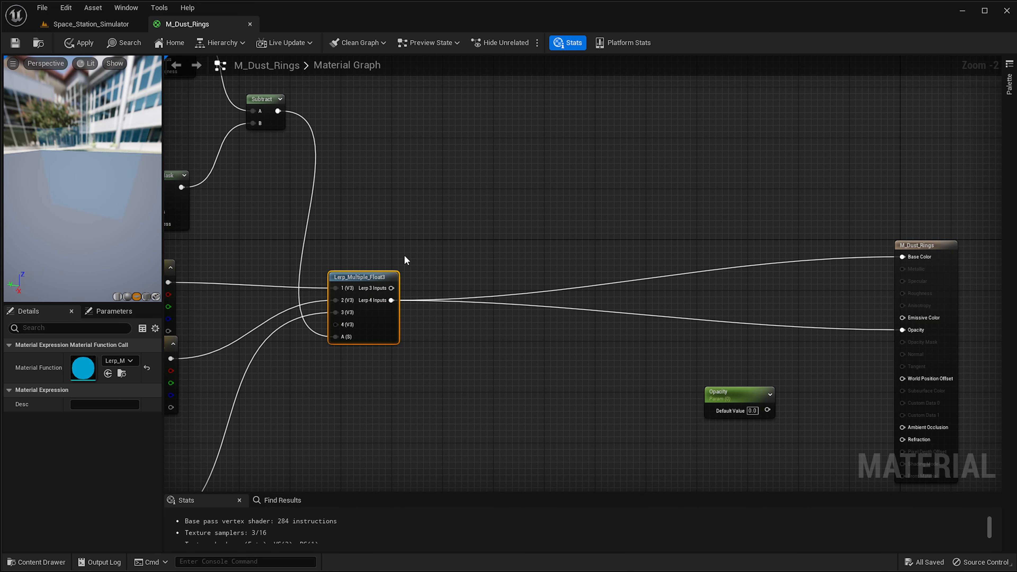
alt+click(902, 330)
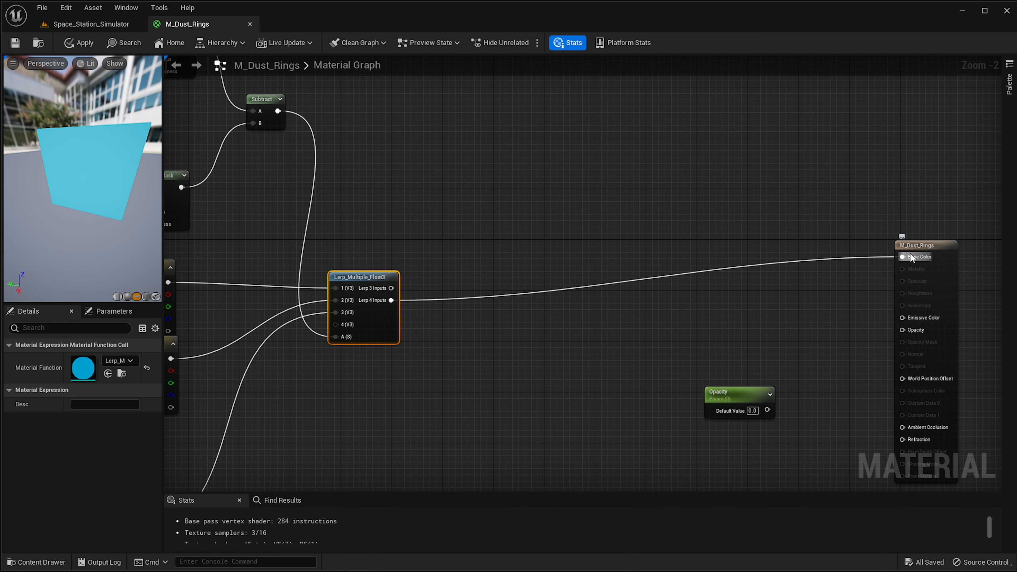
alt+click(902, 257)
Duplicate the VectorToRadialValue node and place the copy in empty space above the ring mask nodes.
right_drag(435, 219, 820, 111)
right_drag(359, 391, 436, 281)
scroll(438, 280, up, 2)
drag(537, 207, 483, 277)
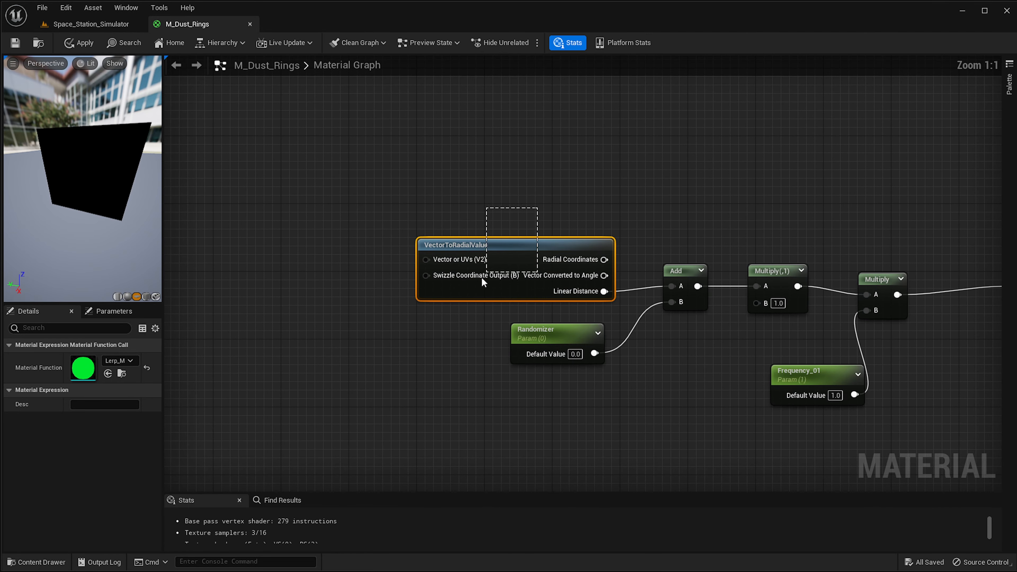
right_drag(621, 165, 513, 288)
key(ctrl+v)
right_drag(711, 180, 655, 283)
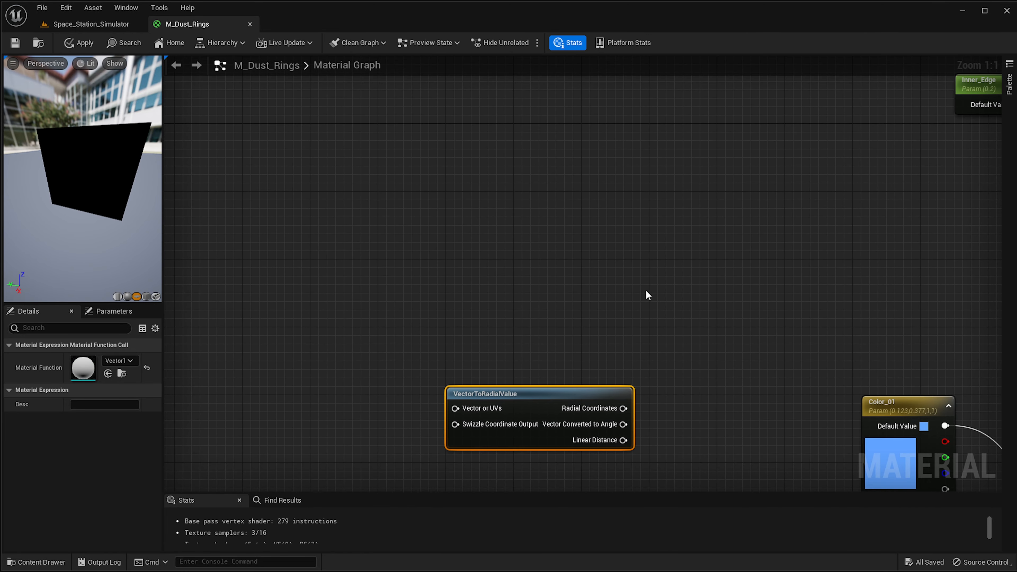
drag(555, 394, 733, 175)
right_drag(795, 119, 560, 396)
scroll(560, 396, down, 2)
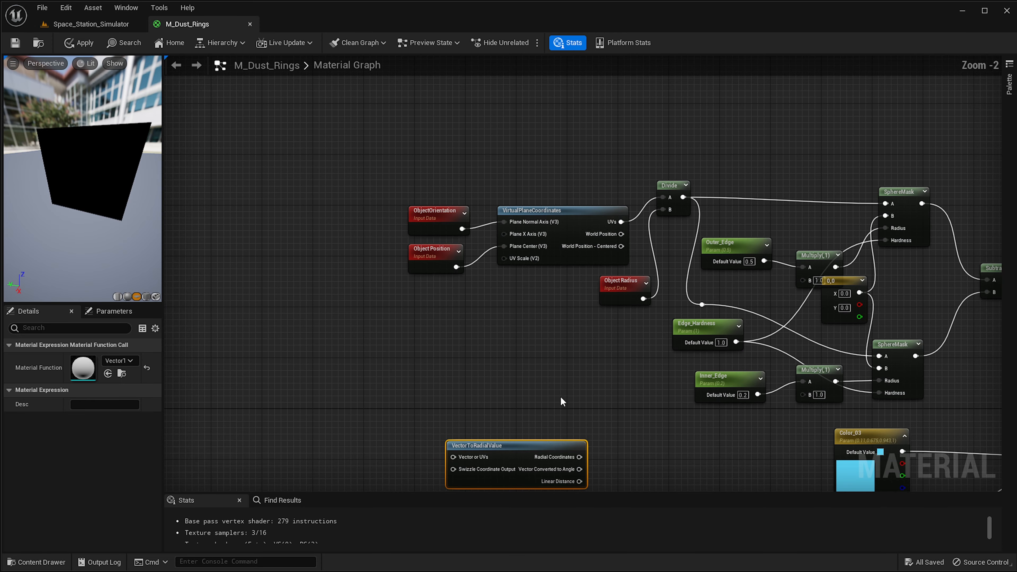
drag(530, 439, 599, 90)
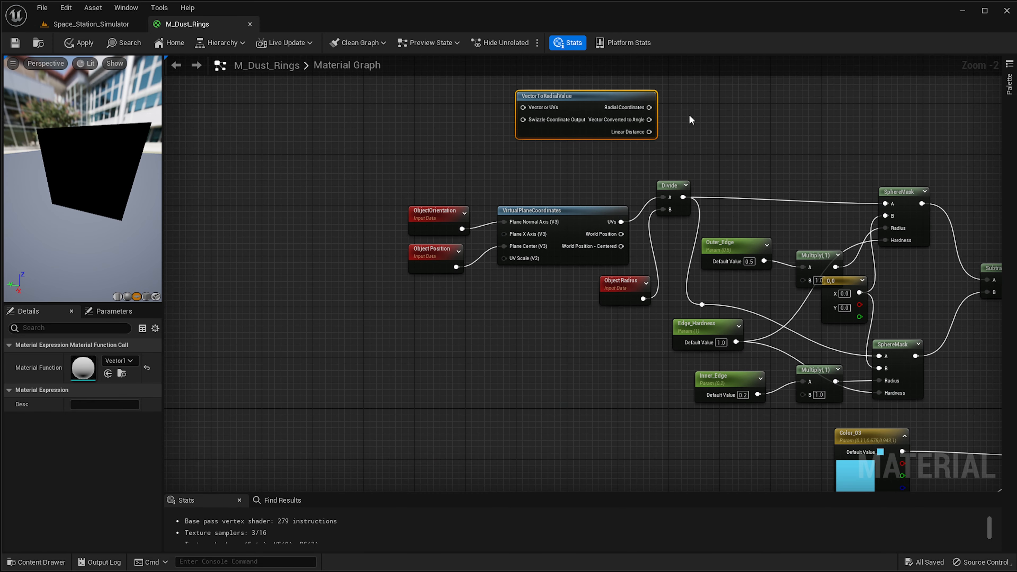
right_drag(605, 112, 565, 304)
drag(564, 305, 628, 253)
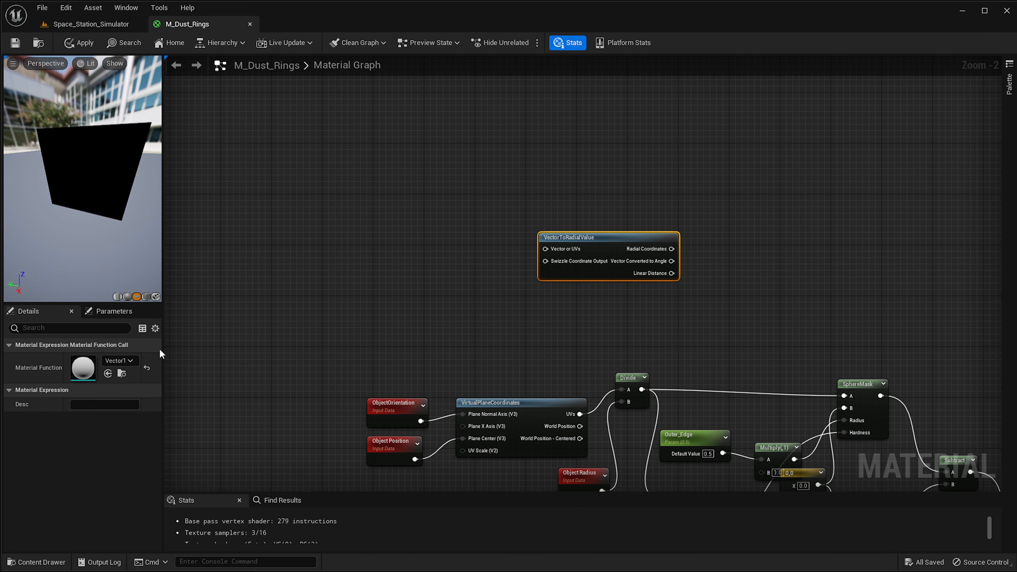
scroll(689, 274, up, 2)
right_drag(690, 277, 492, 248)
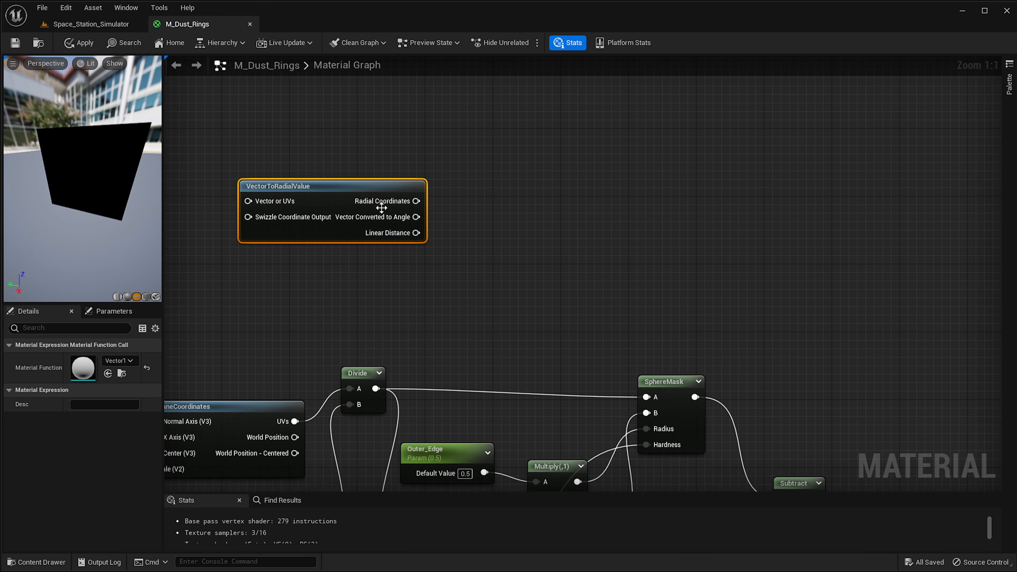
drag(348, 190, 353, 173)
right_drag(538, 256, 538, 277)
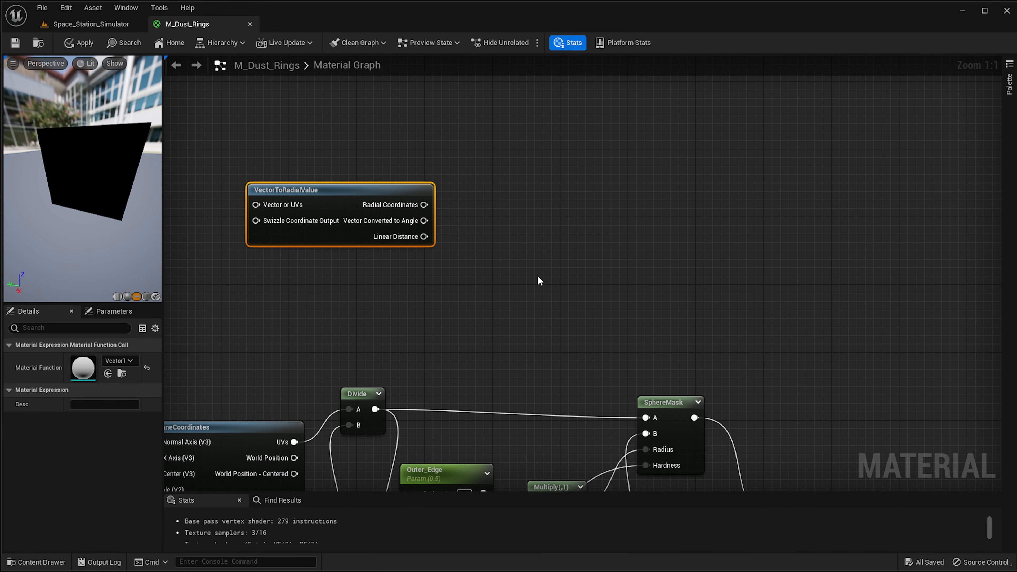
Add a Noise node to the right of the copied VectorToRadialValue node.
right_click(688, 265)
text(noise)
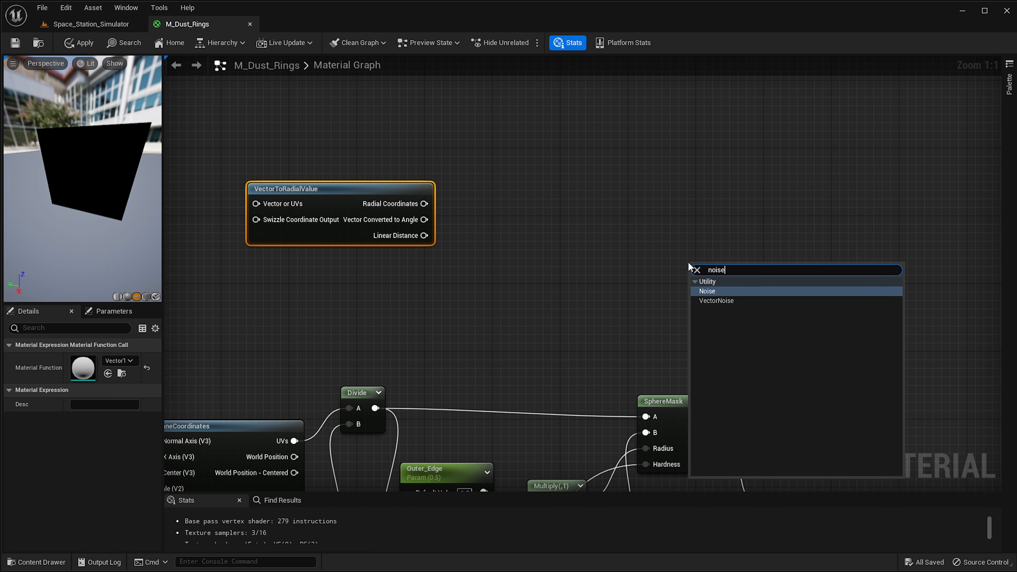
key(Return)
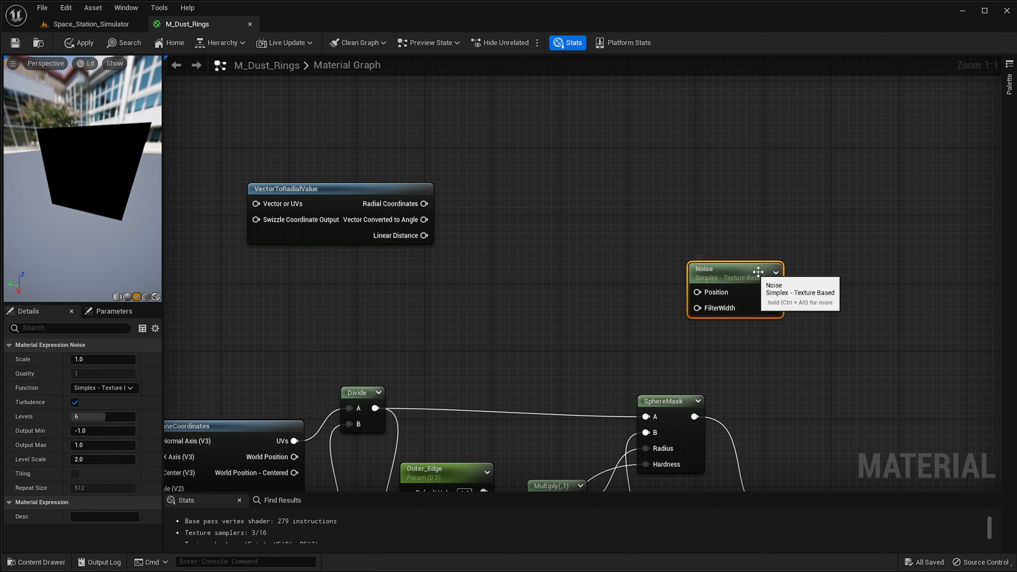
drag(699, 268, 672, 221)
click(119, 389)
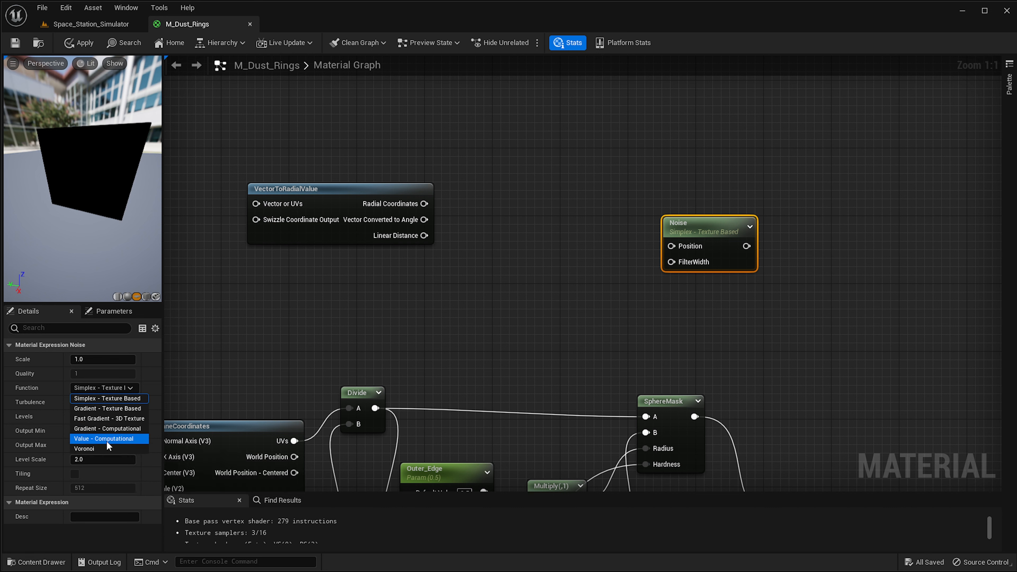
click(381, 345)
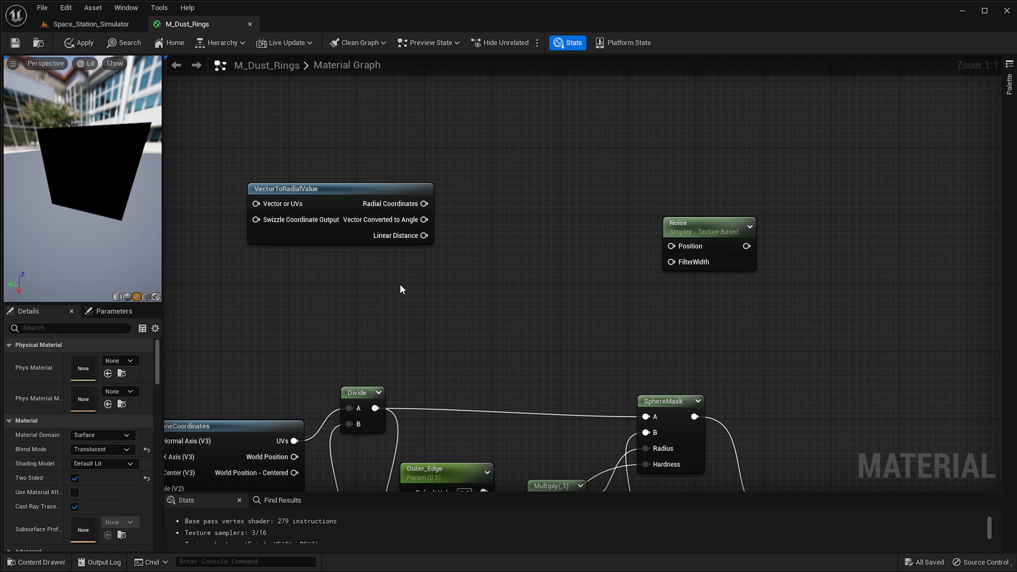
Add an Add node and connect the copied VectorToRadialValue's Linear Distance output to its A input.
drag(339, 196, 330, 213)
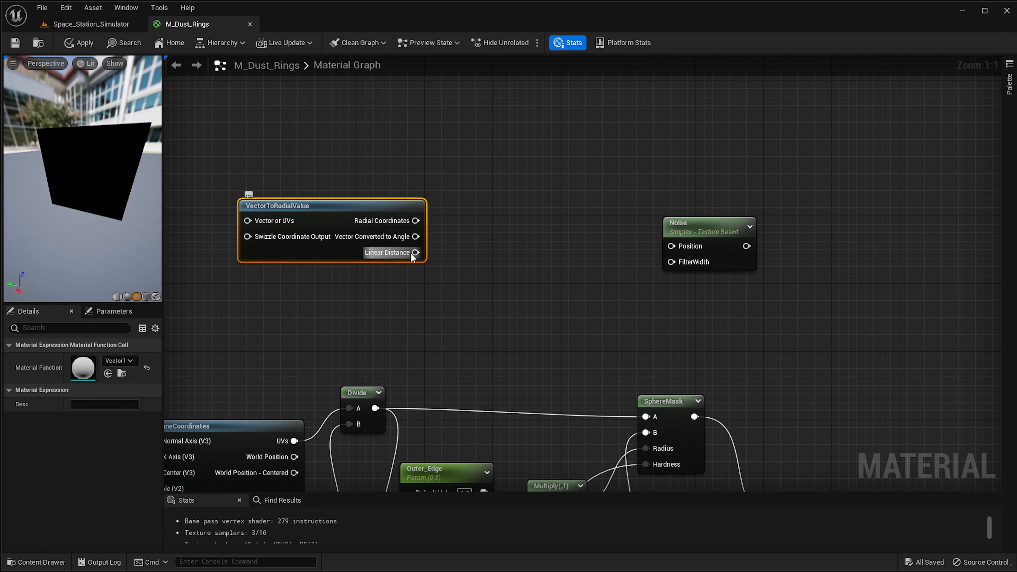
mouse_move(415, 253)
mouse_down()
mouse_move(489, 243)
mouse_move(504, 251)
mouse_move(416, 253)
mouse_up()
click(404, 320)
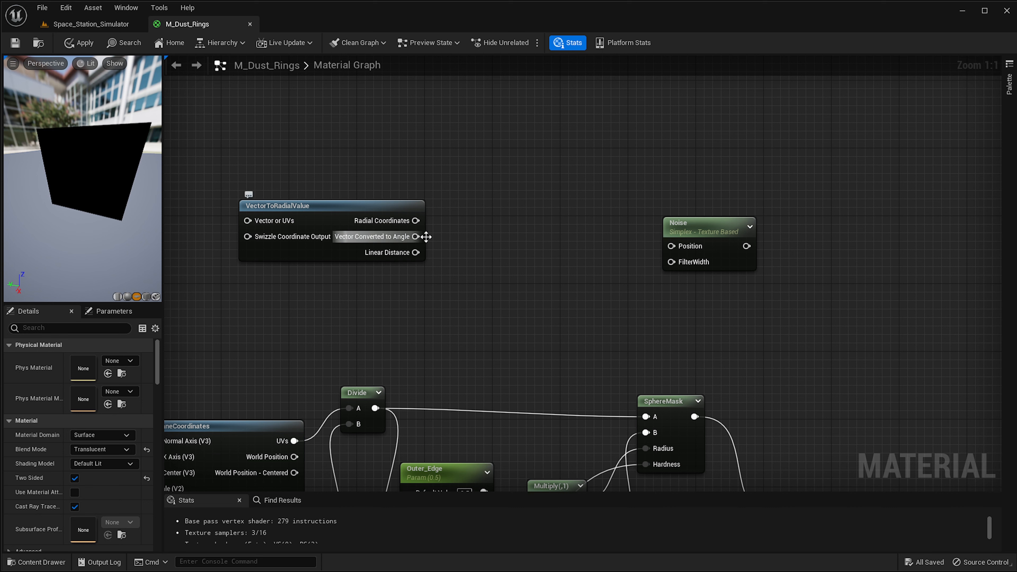
drag(412, 244, 369, 243)
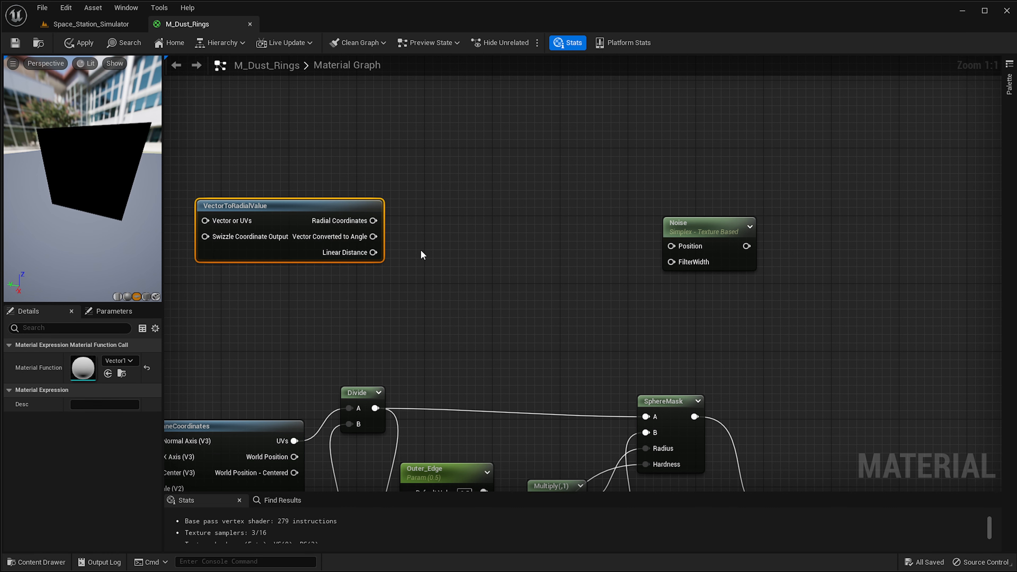
click(721, 247)
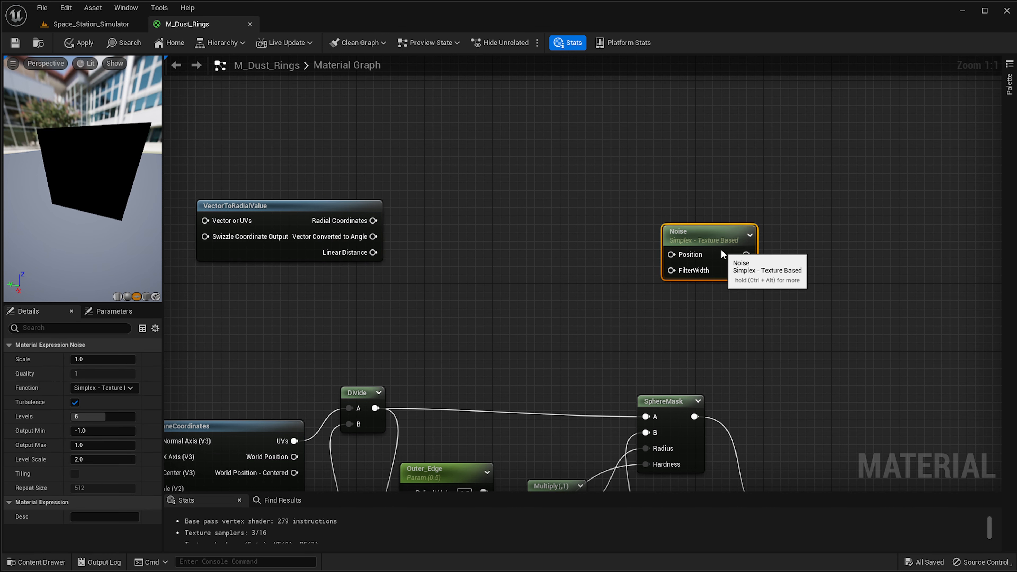
scroll(699, 263, down, 2)
right_drag(562, 401, 633, 295)
scroll(633, 294, up, 1)
right_drag(700, 136, 658, 247)
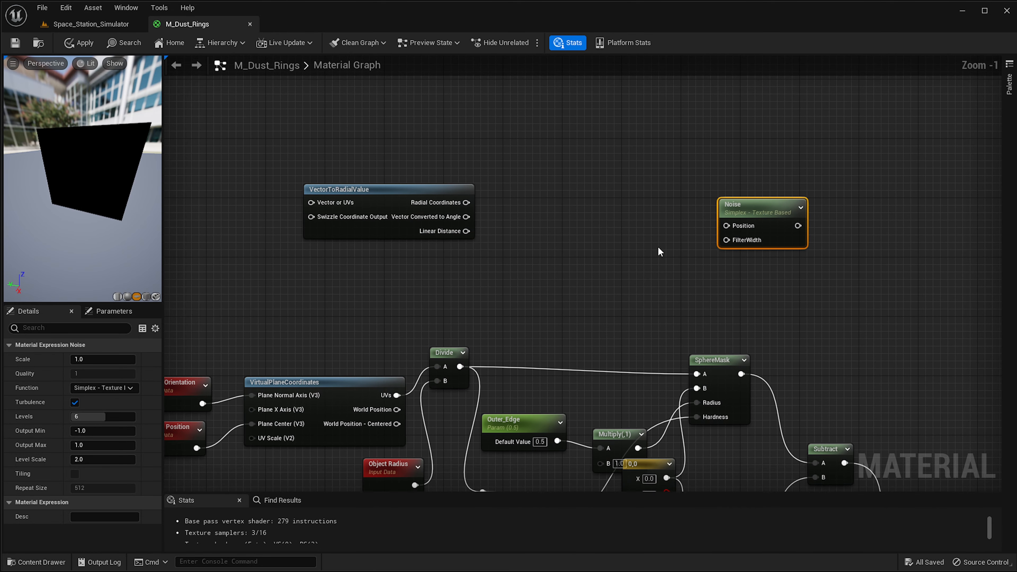
scroll(658, 247, up, 1)
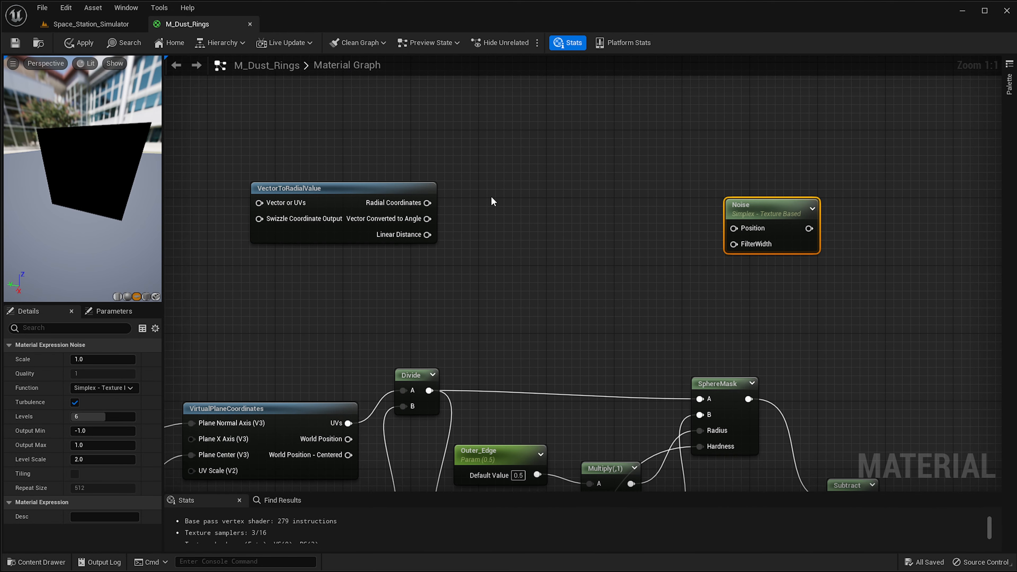
click(463, 212)
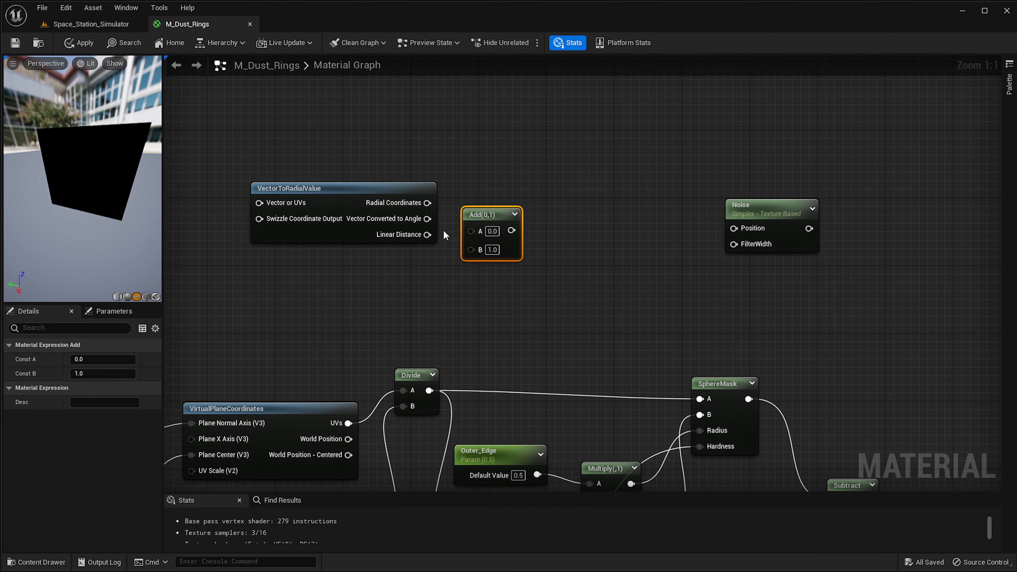
drag(427, 234, 471, 232)
Duplicate the Randomizer parameter and connect the copy to the new Add node's B input.
scroll(365, 421, down, 1)
right_drag(365, 421, 540, 207)
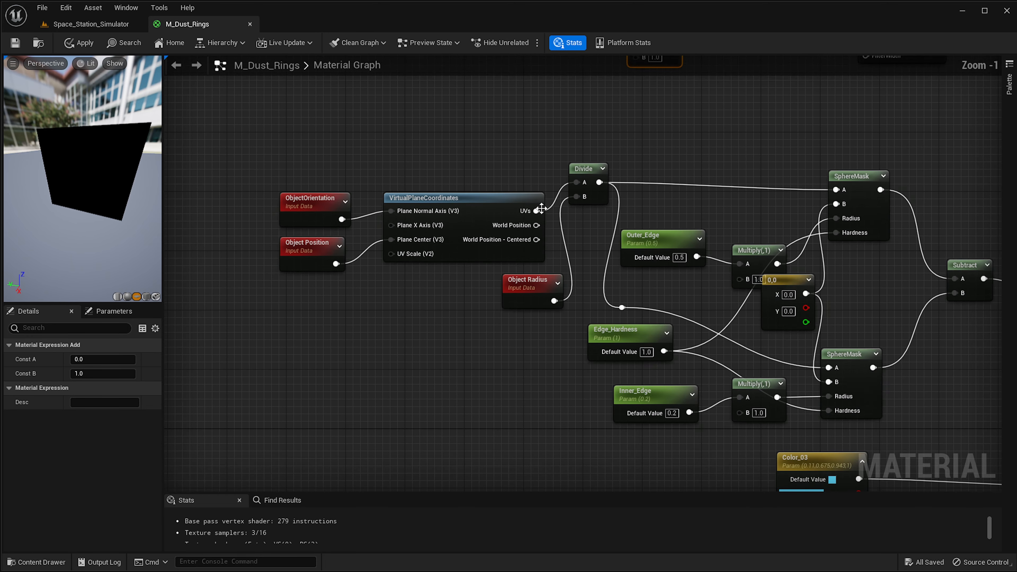
scroll(519, 305, down, 1)
right_drag(519, 305, 564, 178)
right_drag(635, 315, 717, 59)
right_drag(560, 362, 604, 276)
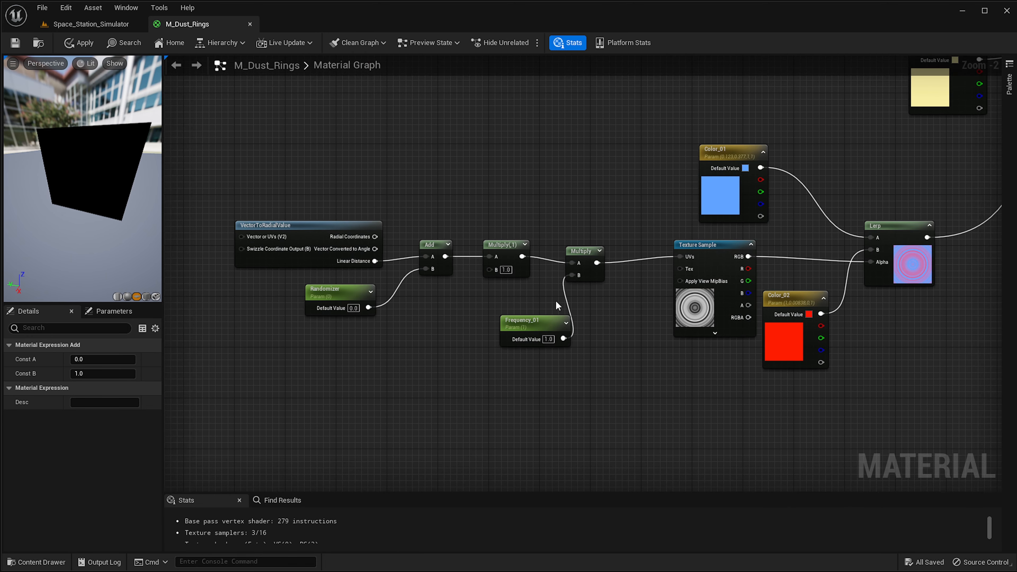
click(343, 301)
drag(371, 308, 495, 116)
click(339, 398)
key(ctrl+d)
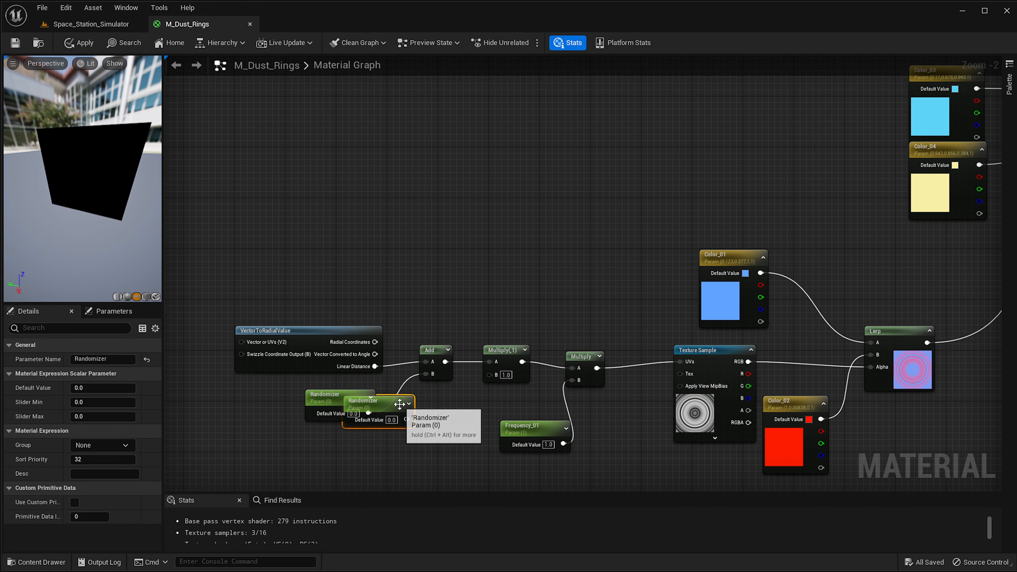
drag(401, 403, 690, 408)
scroll(805, 421, up, 2)
right_drag(795, 452, 636, 389)
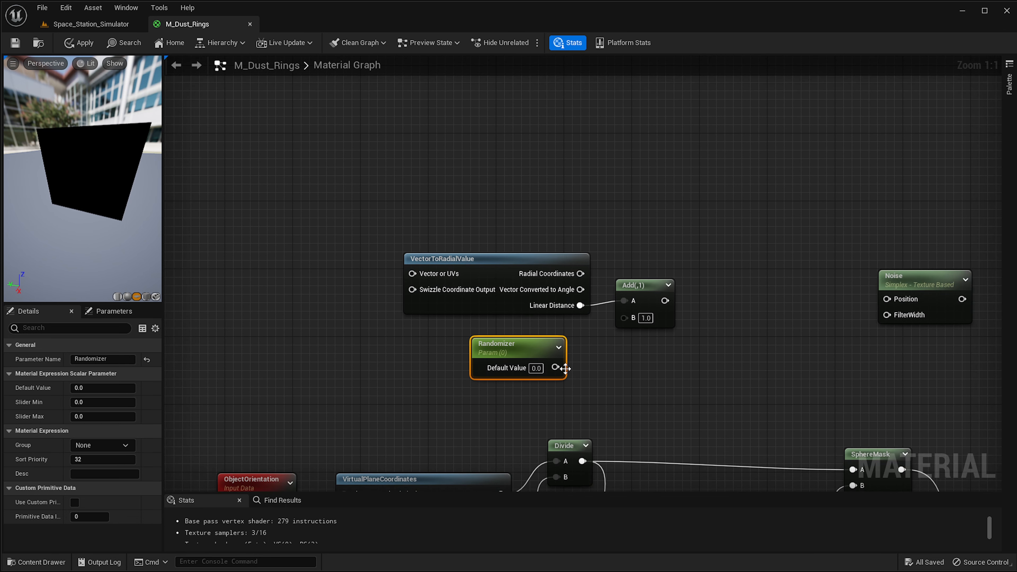
drag(555, 367, 624, 318)
right_drag(726, 341, 577, 327)
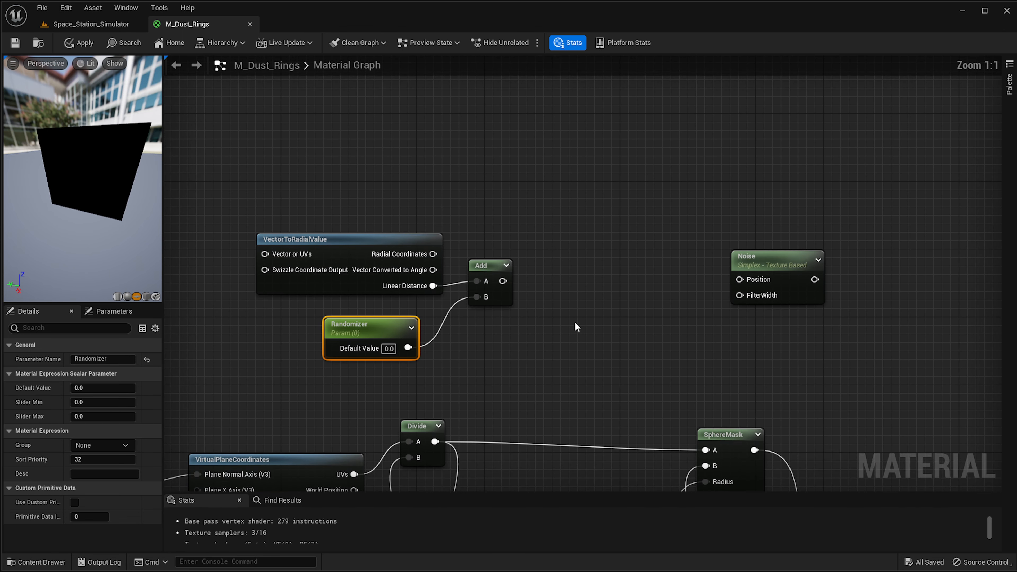
Insert a Multiply node between the new Add node and the Noise node's Position input.
click(597, 259)
click(599, 263)
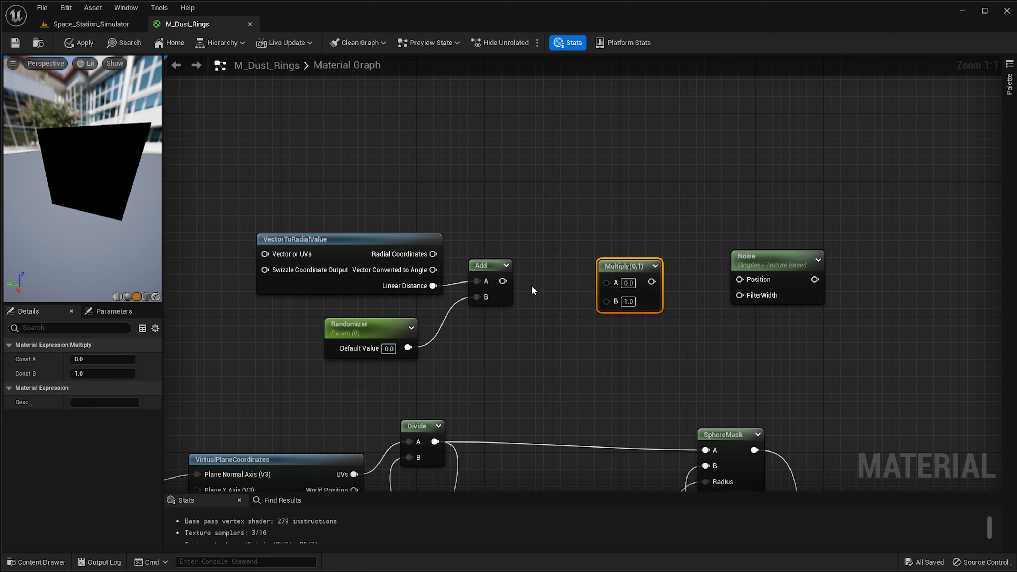
drag(608, 286, 751, 280)
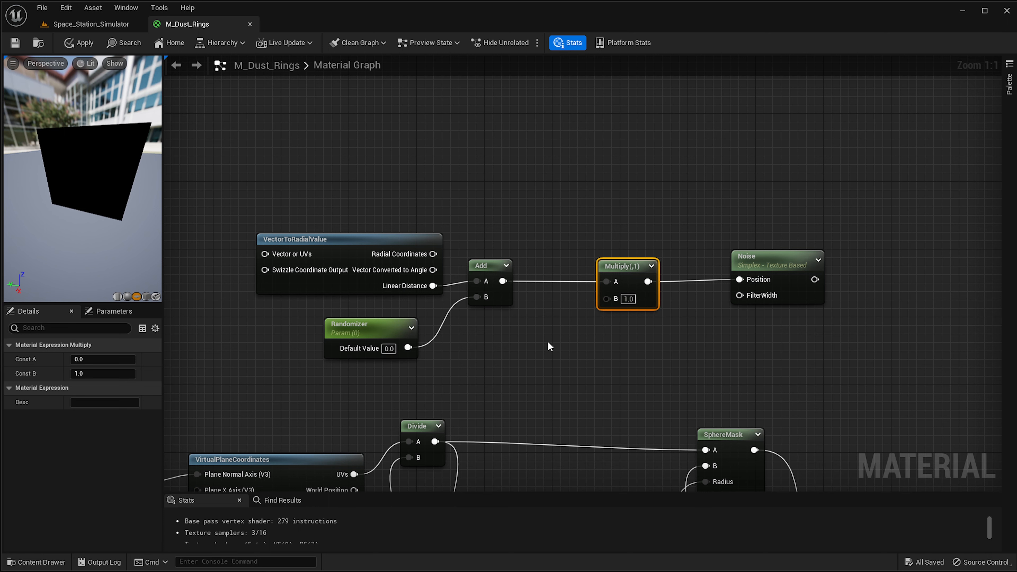
Create a scalar parameter named Frequency_02 below the new Multiply node.
click(503, 331)
text(Fre)
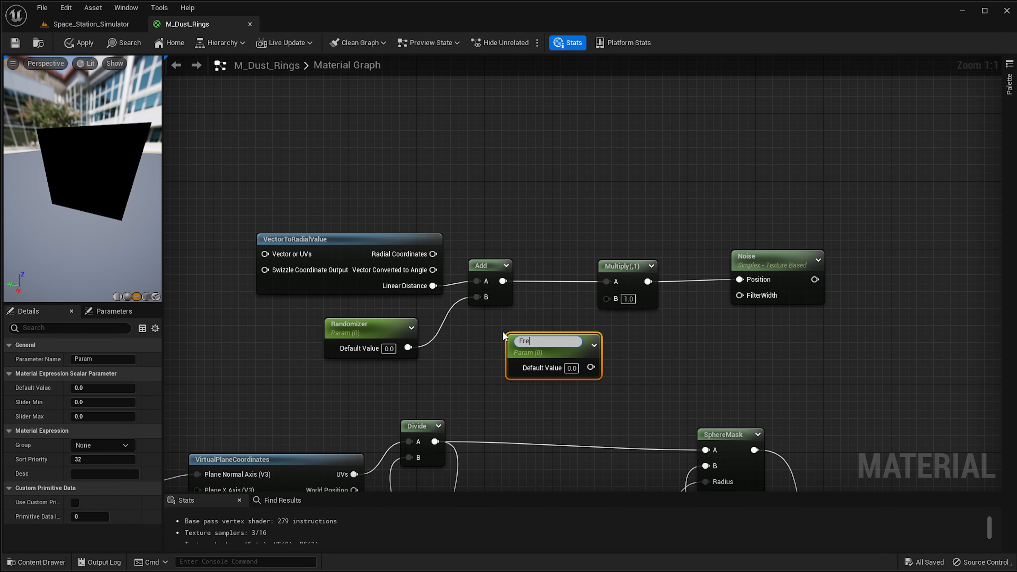
text(quency_02)
key(Return)
Set Frequency_02's default value to 1 and connect it to the Multiply node's B input.
drag(566, 352, 544, 345)
click(547, 356)
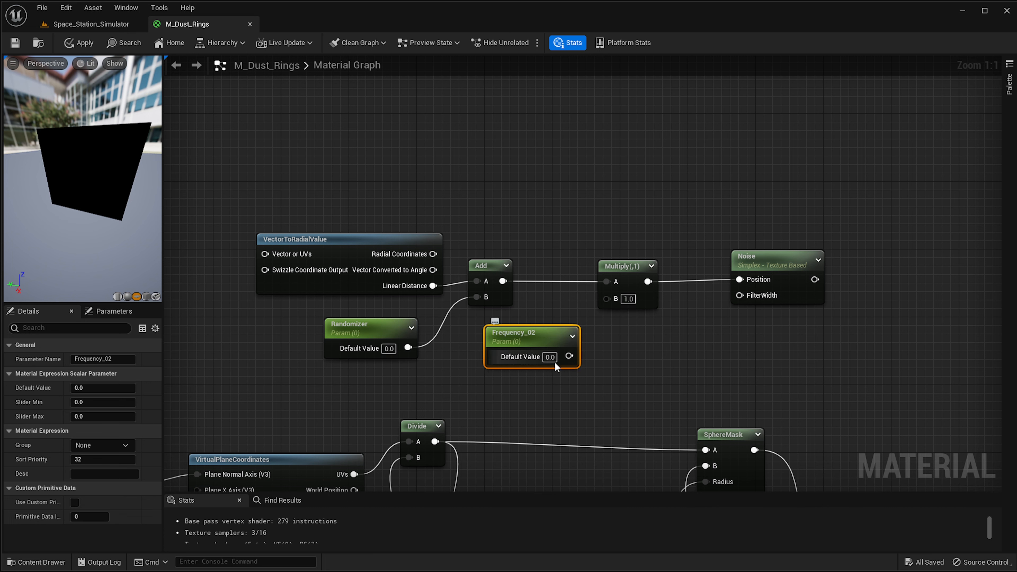
text(1)
key(Return)
drag(564, 356, 606, 299)
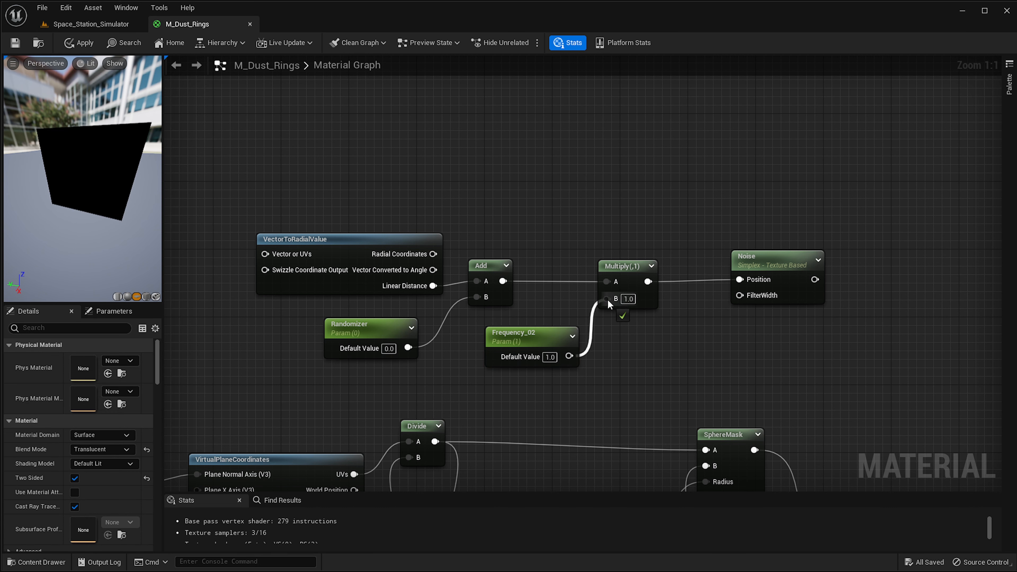
Add a Multiply node after the Noise node and connect the noise output to its A input.
right_drag(646, 340, 519, 305)
right_drag(389, 322, 347, 328)
drag(634, 228, 583, 232)
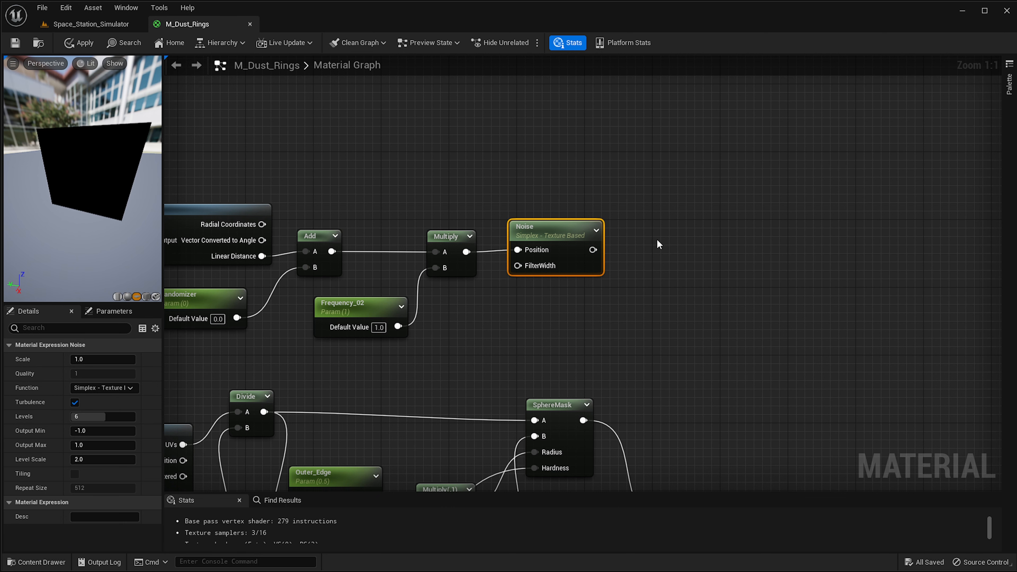
key(m)
click(659, 231)
drag(594, 250, 667, 254)
Create a scalar parameter named Intensity and connect it to the new Multiply node's B input.
key(s)
click(540, 304)
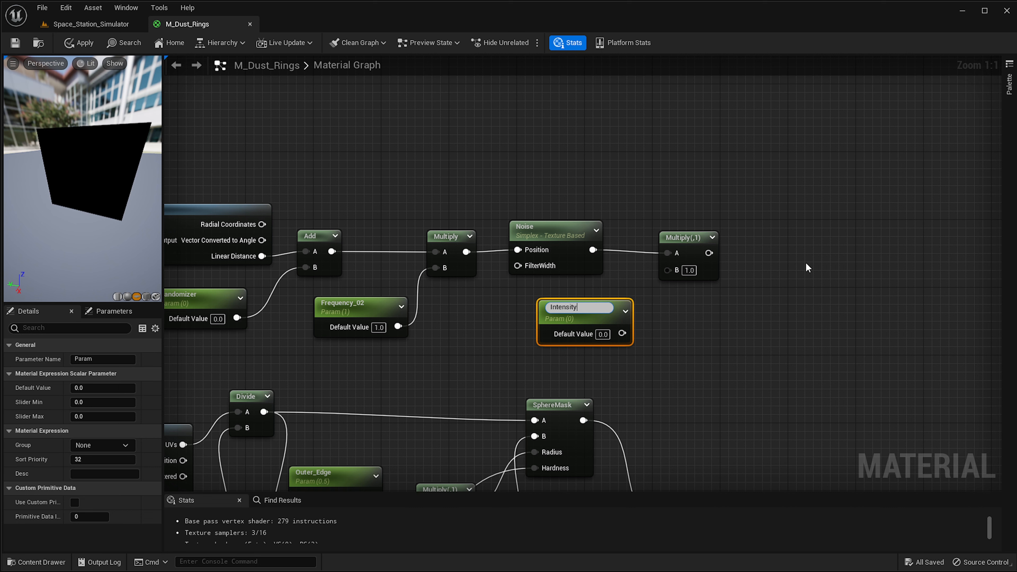
text(Intensity)
key(Return)
drag(623, 331, 667, 270)
scroll(667, 271, down, 1)
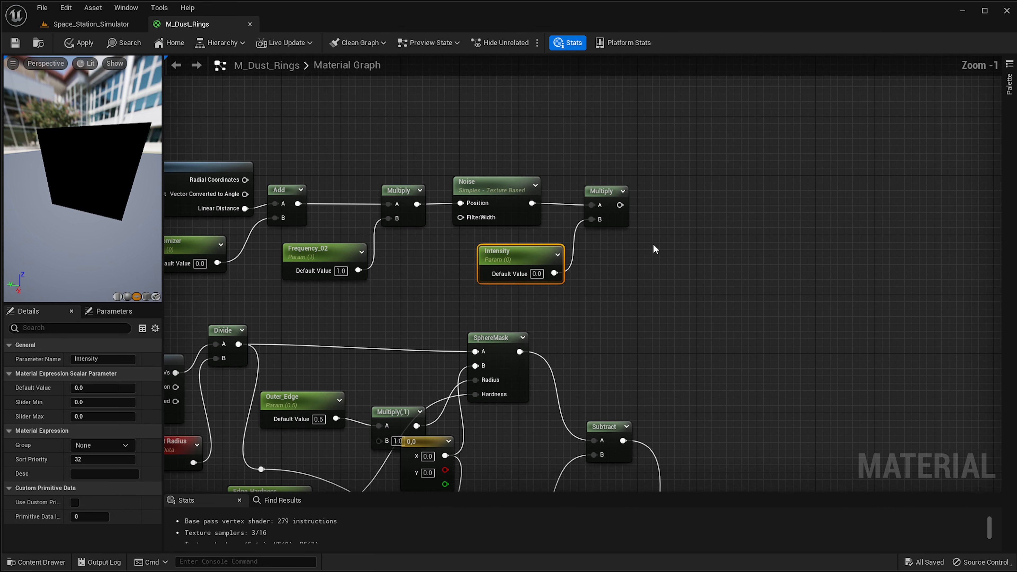
Add a Saturate node fed by the Noise-Intensity Multiply node's output.
click(622, 223)
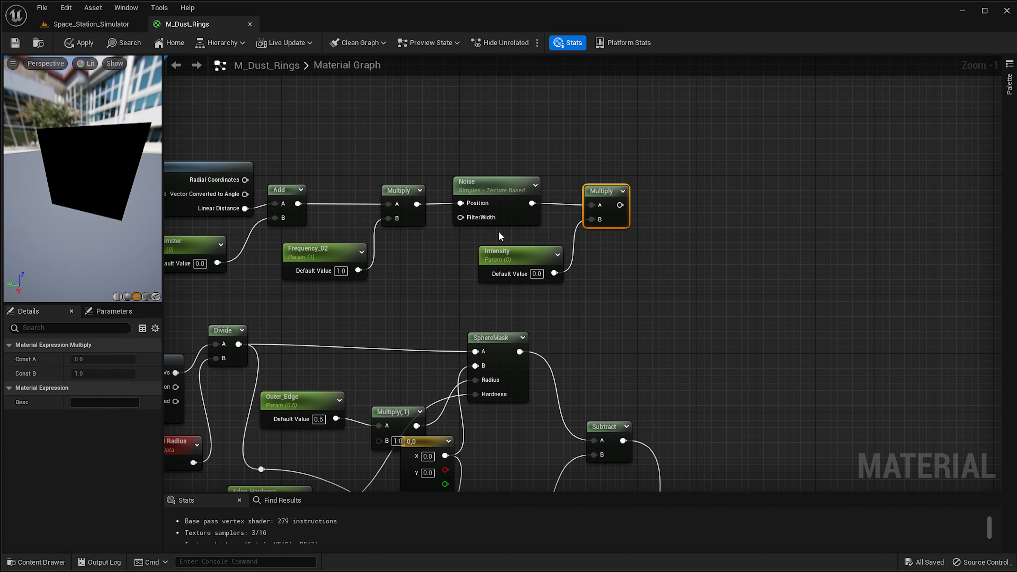
right_click(718, 225)
text(saturate)
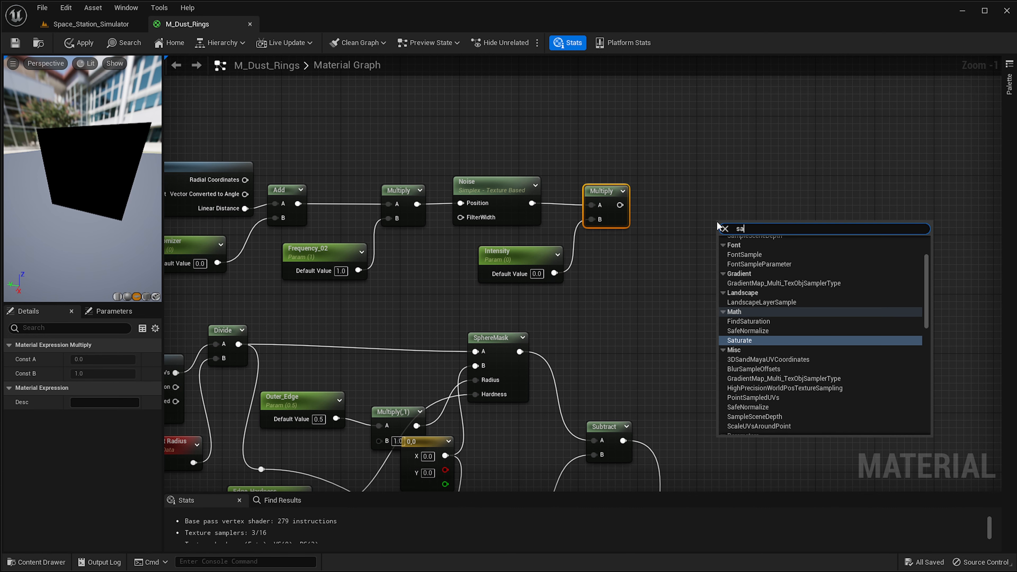
key(Return)
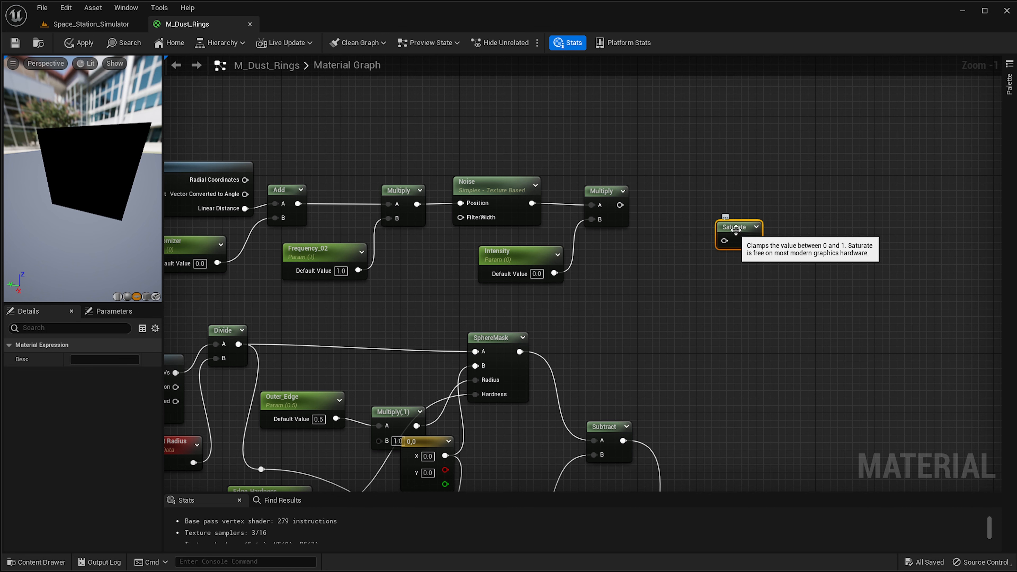
drag(717, 222, 677, 234)
Reposition the Saturate node next to the Noise-Intensity Multiply node.
right_drag(741, 444, 637, 96)
scroll(666, 234, down, 1)
scroll(653, 310, up, 1)
scroll(624, 316, down, 1)
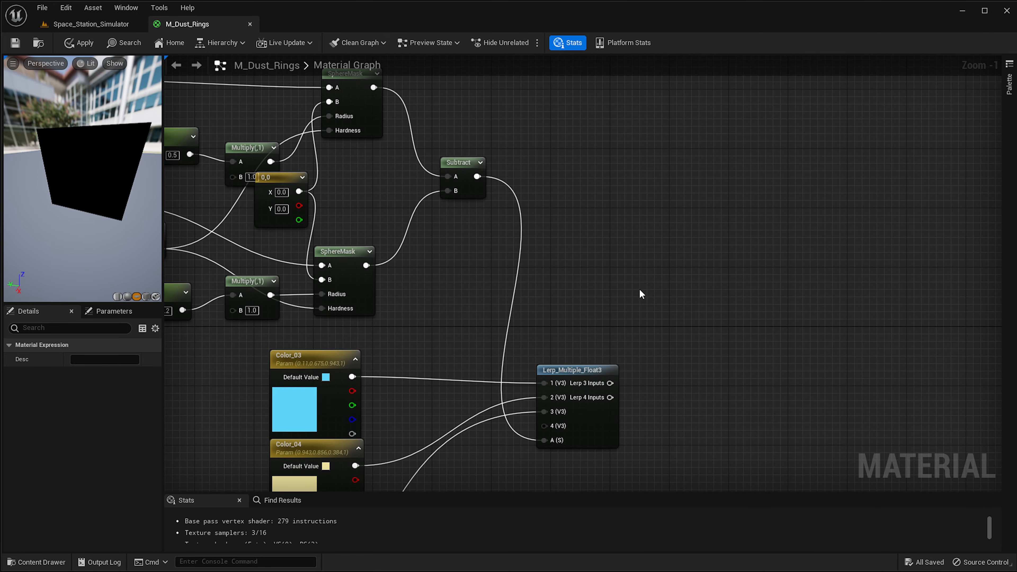
scroll(642, 296, down, 1)
right_drag(539, 108, 524, 186)
drag(523, 124, 517, 142)
right_drag(502, 287, 493, 308)
scroll(504, 257, up, 2)
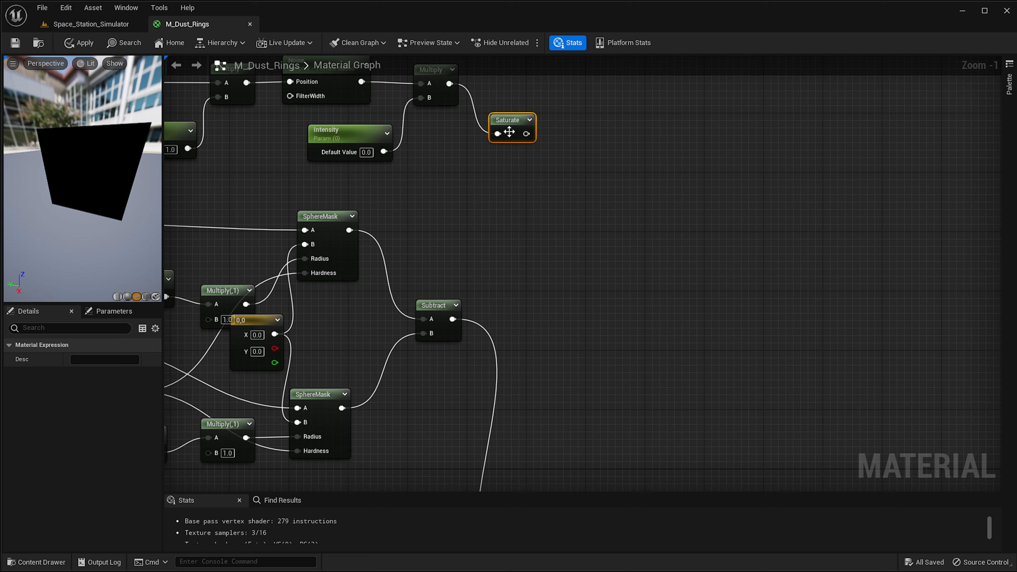
right_drag(509, 132, 532, 129)
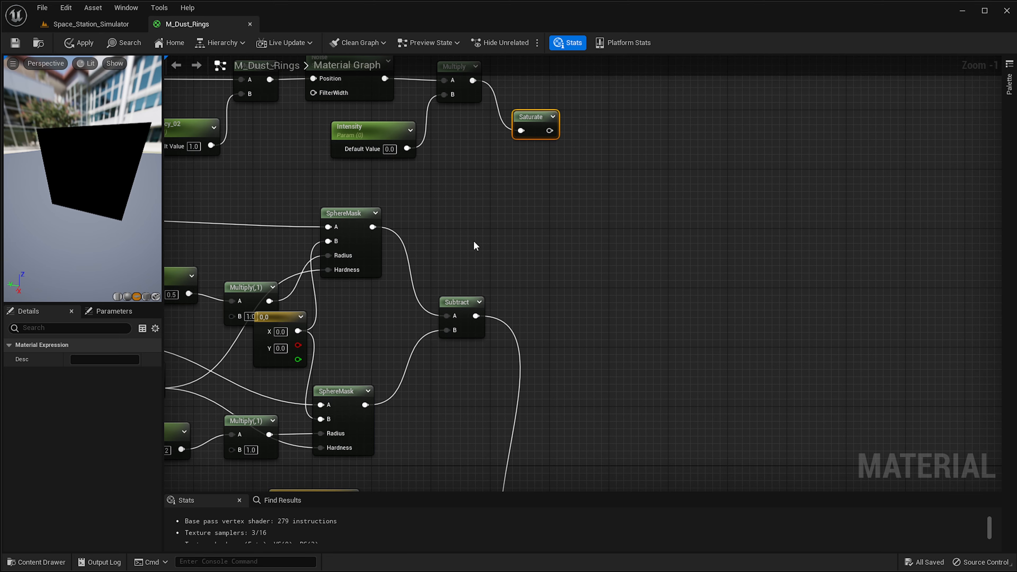
Add a Multiply node taking the Saturate output as A and the ring Subtract output as B.
right_click(510, 127)
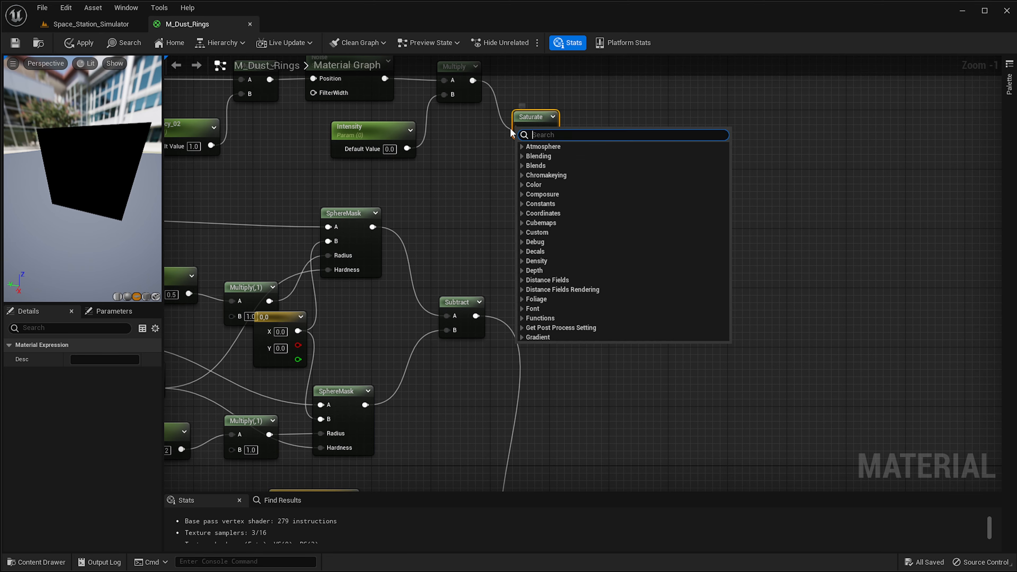
click(429, 257)
click(462, 303)
click(619, 165)
key(m)
click(599, 137)
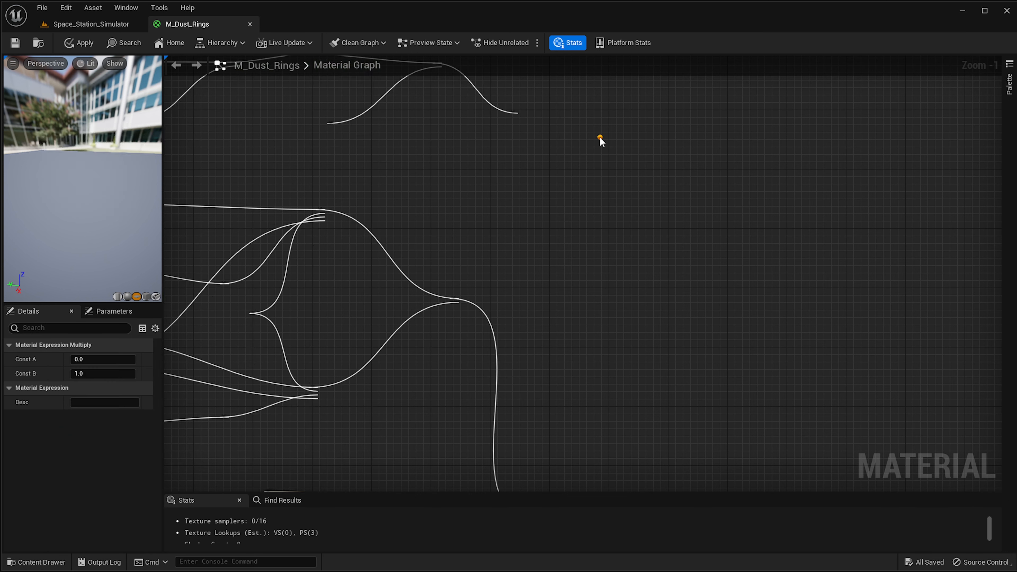
drag(549, 130, 623, 158)
drag(491, 315, 622, 176)
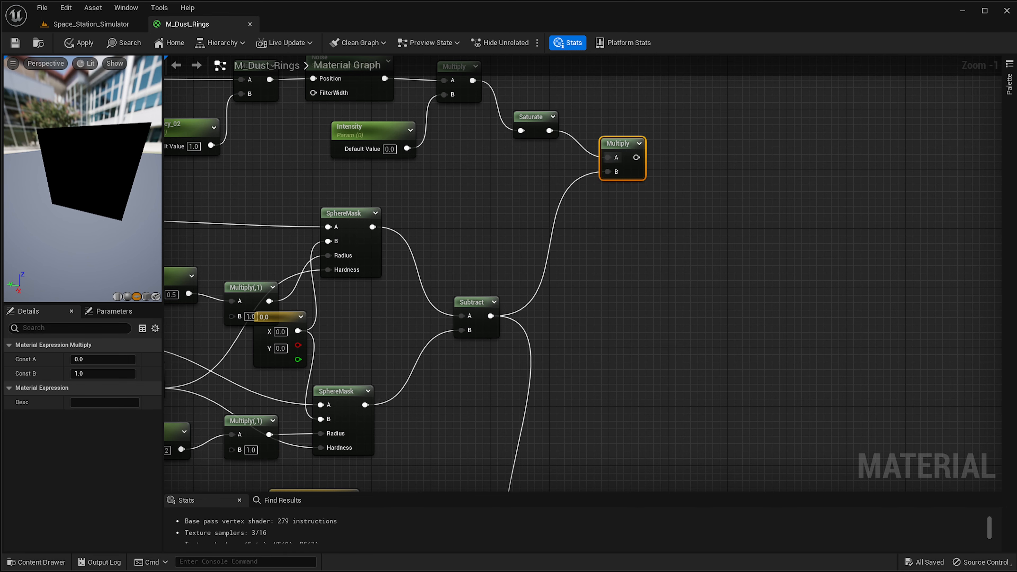
Apply the material changes and check the dust rings plane in the level viewport.
right_drag(496, 279, 433, 283)
drag(573, 161, 474, 173)
right_drag(476, 176, 471, 260)
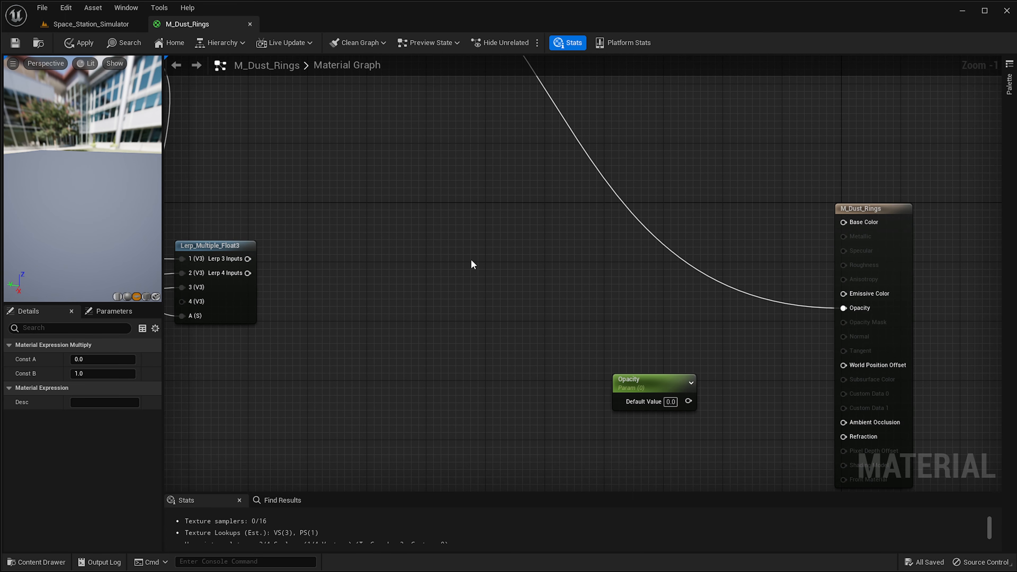
right_drag(198, 250, 529, 363)
drag(139, 236, 132, 230)
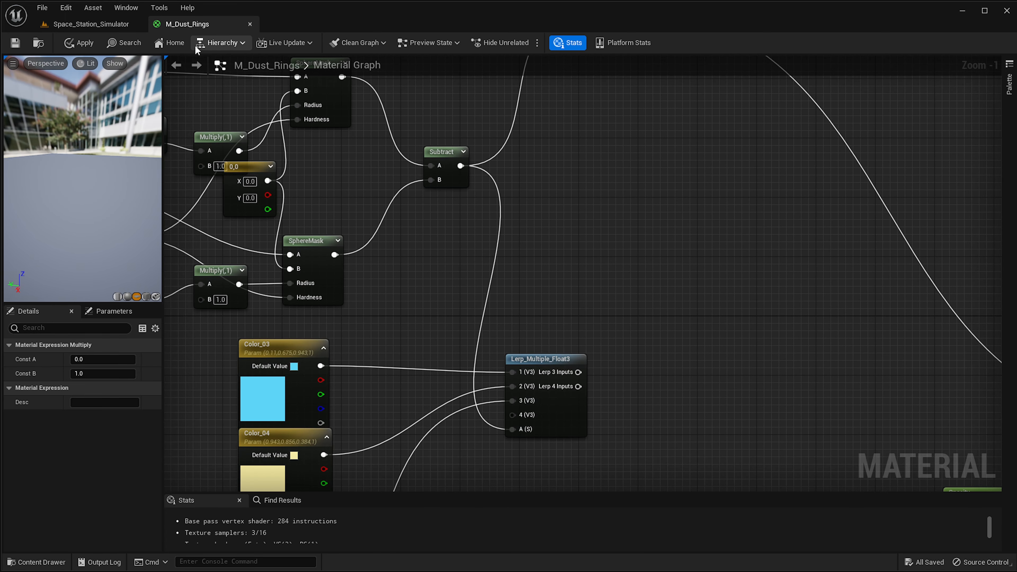
click(68, 48)
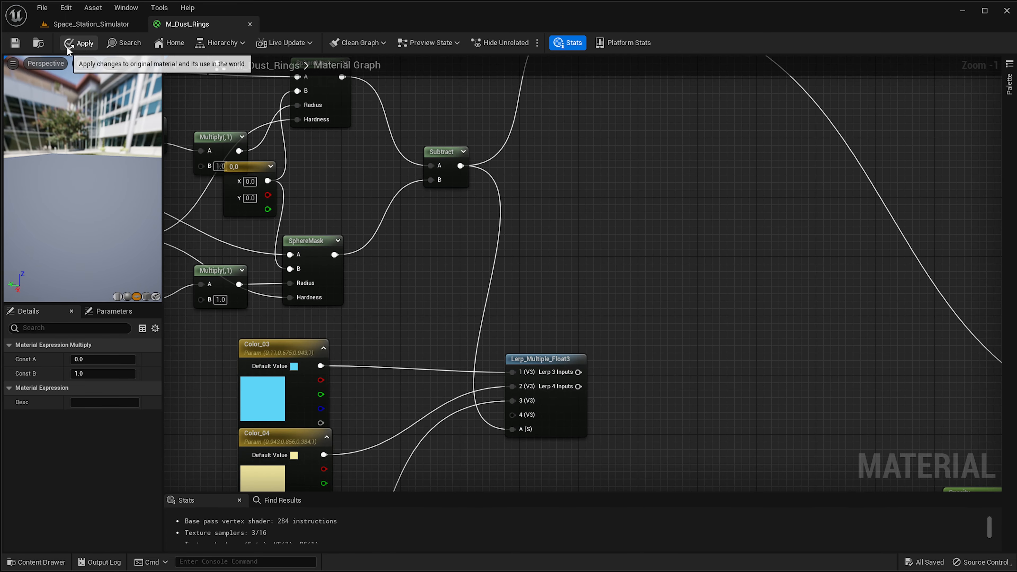
click(108, 24)
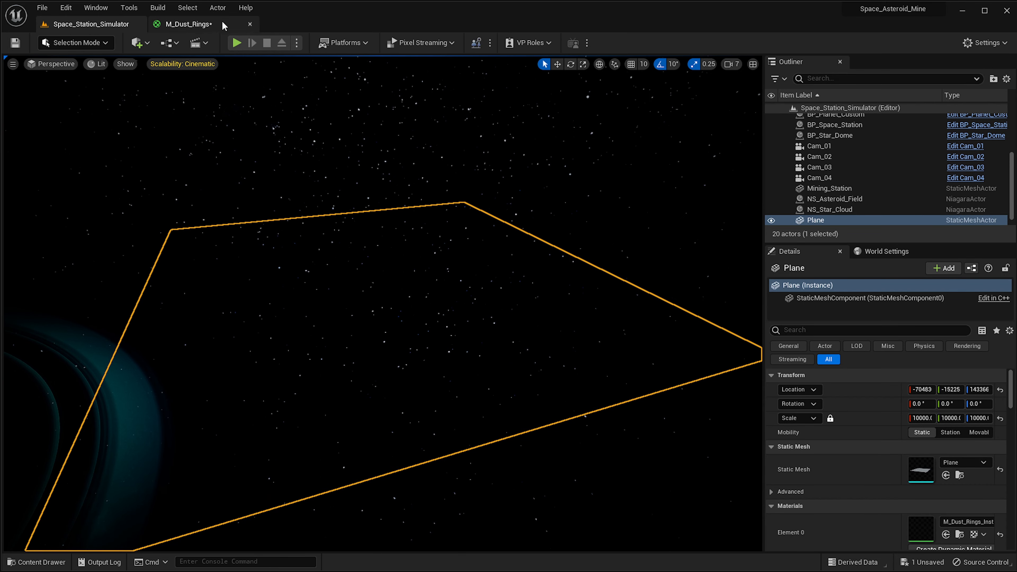
click(196, 26)
Connect the Color_01/Color_02 Lerp output to Lerp_Multiple_Float3's fourth input and apply the material.
drag(584, 369, 642, 362)
right_drag(637, 405, 631, 428)
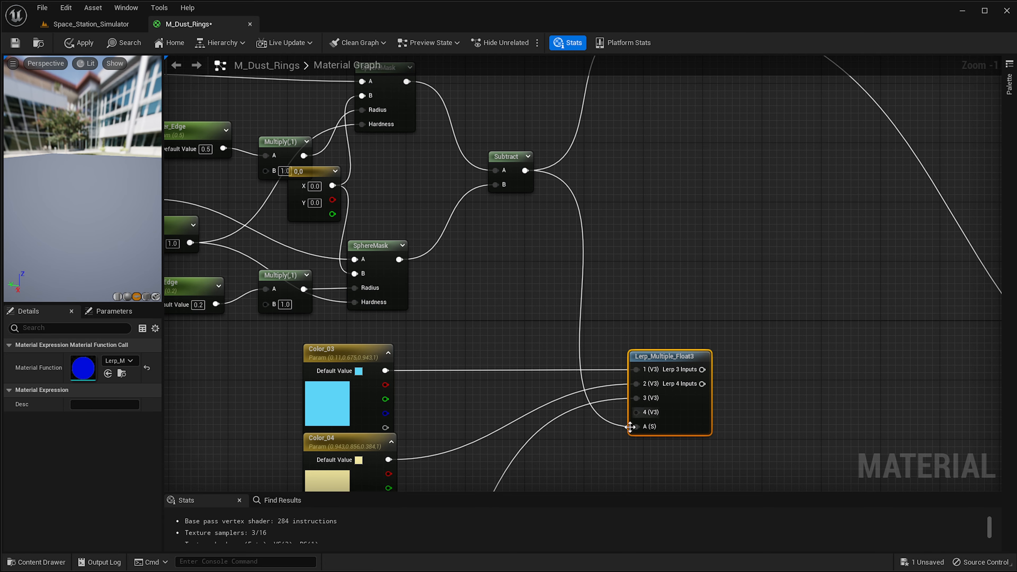
right_drag(620, 193, 606, 268)
right_drag(813, 334, 624, 224)
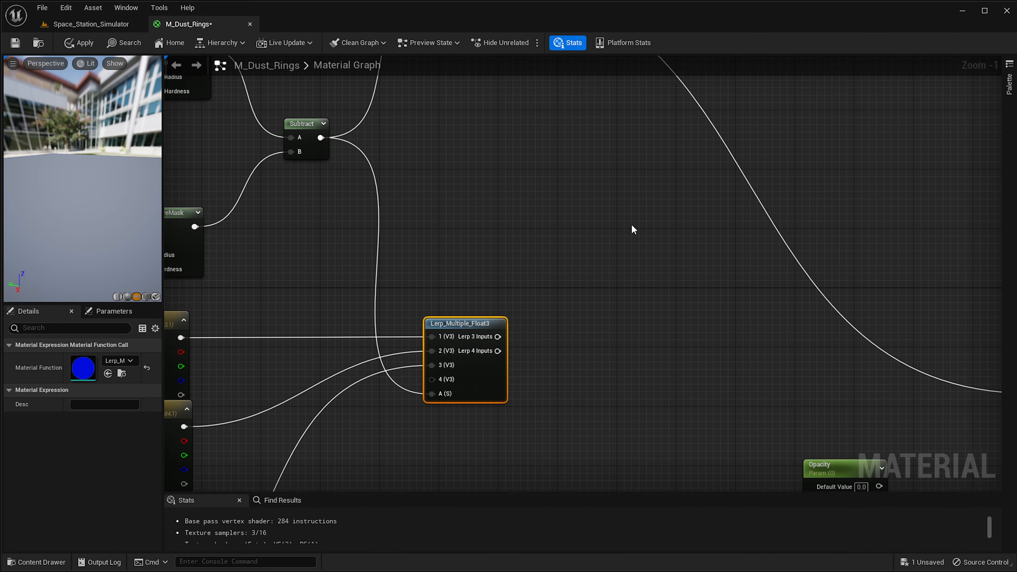
scroll(644, 268, down, 2)
right_drag(646, 273, 685, 204)
right_click(658, 233)
key(Escape)
scroll(509, 355, up, 3)
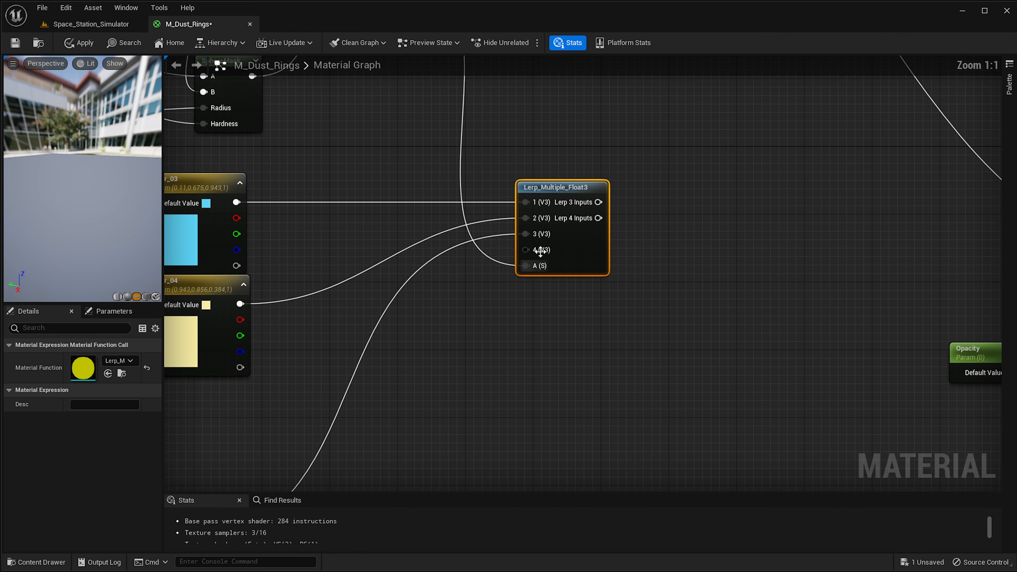
right_drag(408, 318, 767, 156)
scroll(607, 241, down, 1)
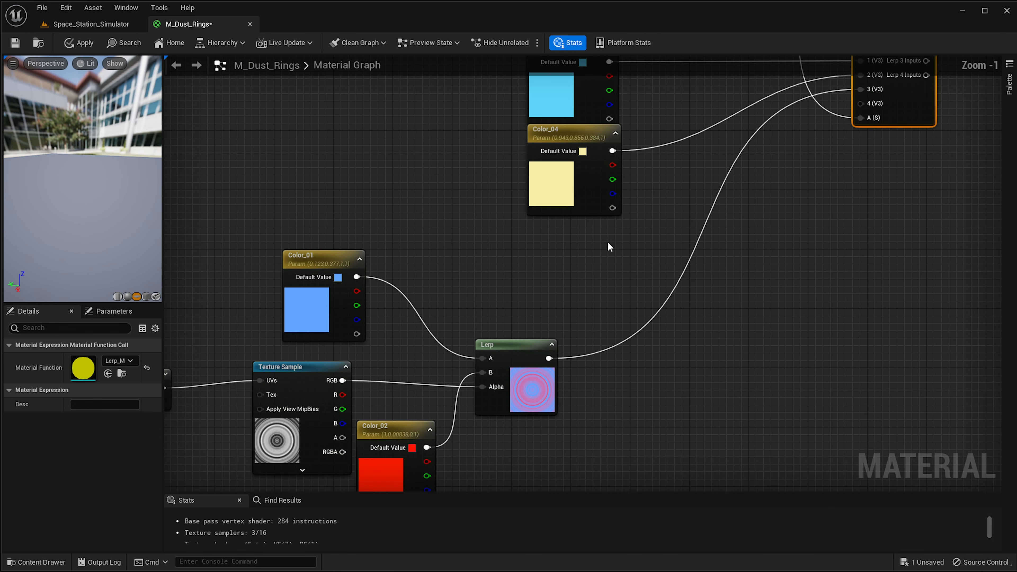
drag(549, 359, 861, 143)
right_drag(857, 194, 606, 260)
right_drag(577, 306, 642, 245)
scroll(643, 245, up, 1)
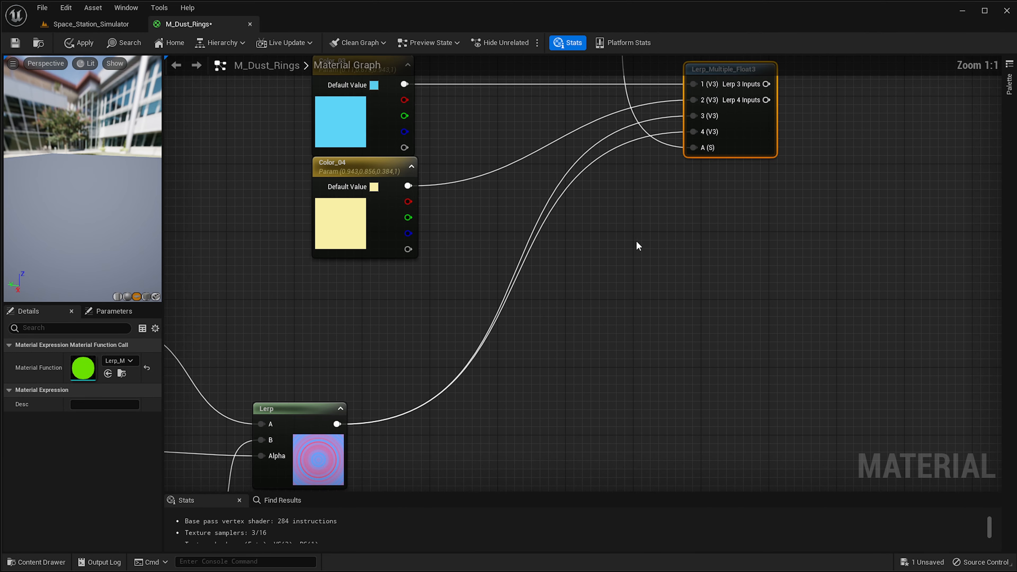
click(85, 43)
Connect Lerp_Multiple_Float3's Lerp 4 Inputs output to Base Color and apply the material.
right_drag(617, 156, 479, 307)
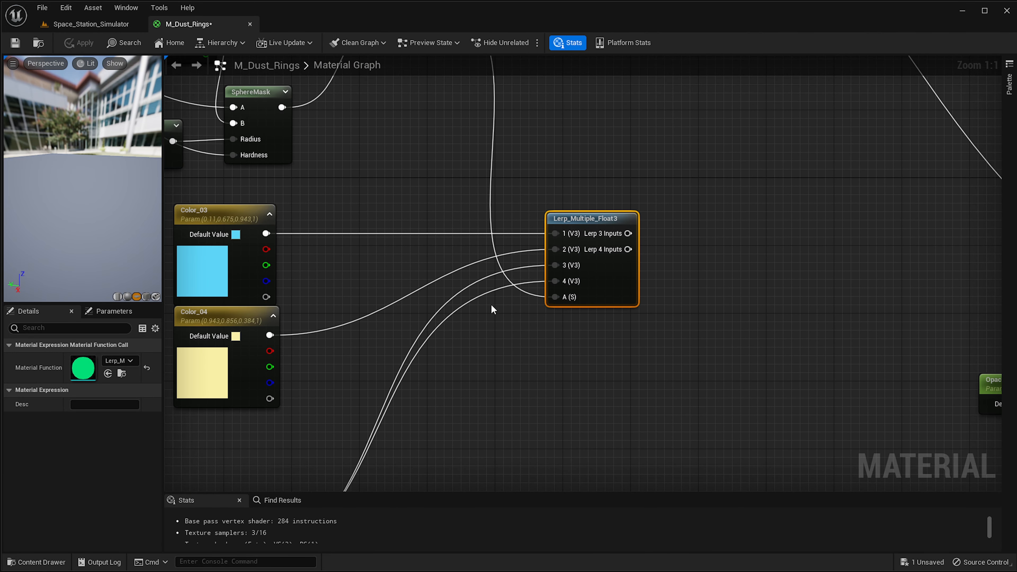
click(608, 275)
scroll(677, 315, down, 1)
right_drag(677, 315, 593, 283)
right_drag(764, 276, 637, 284)
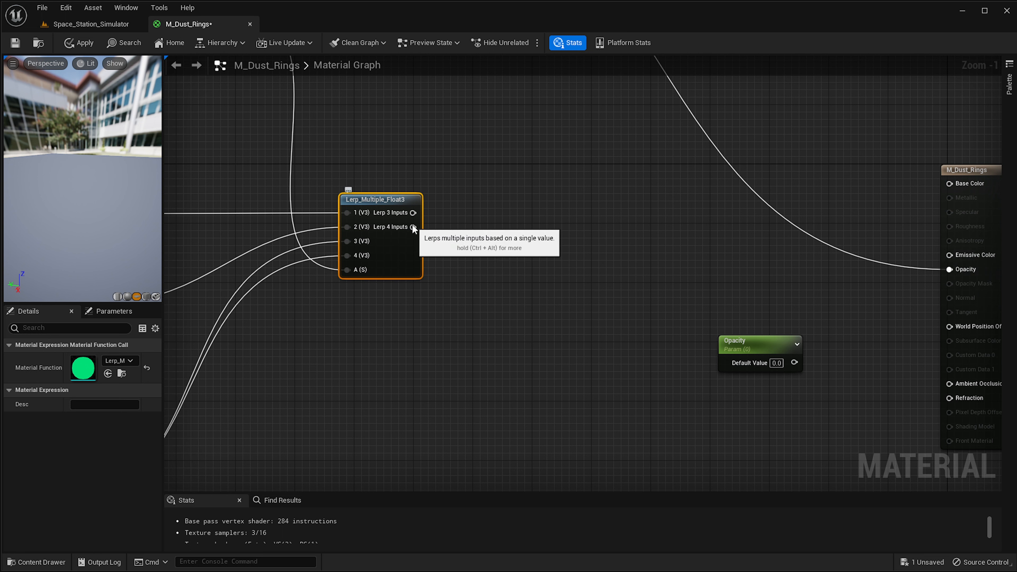
drag(413, 227, 950, 183)
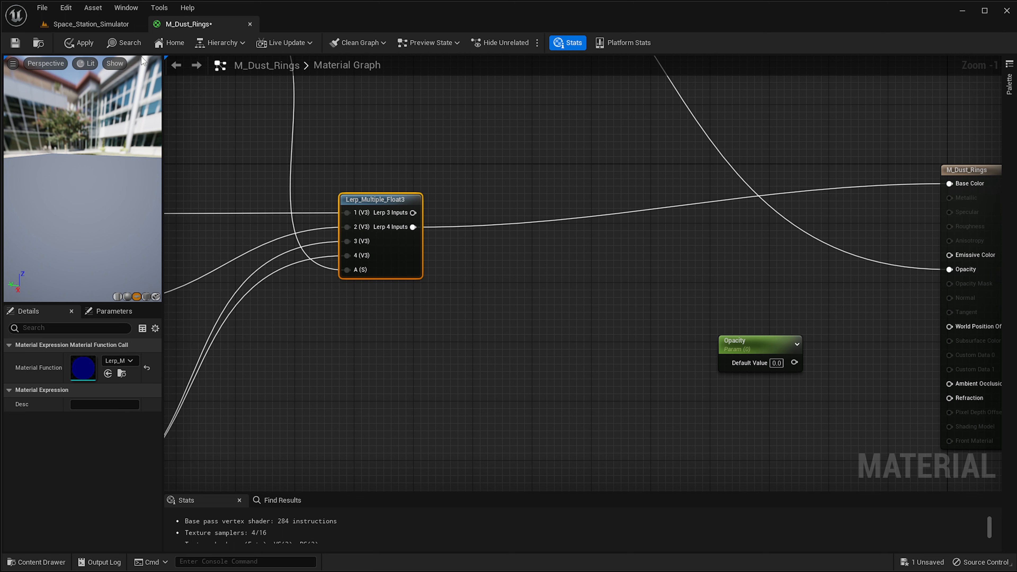
click(79, 42)
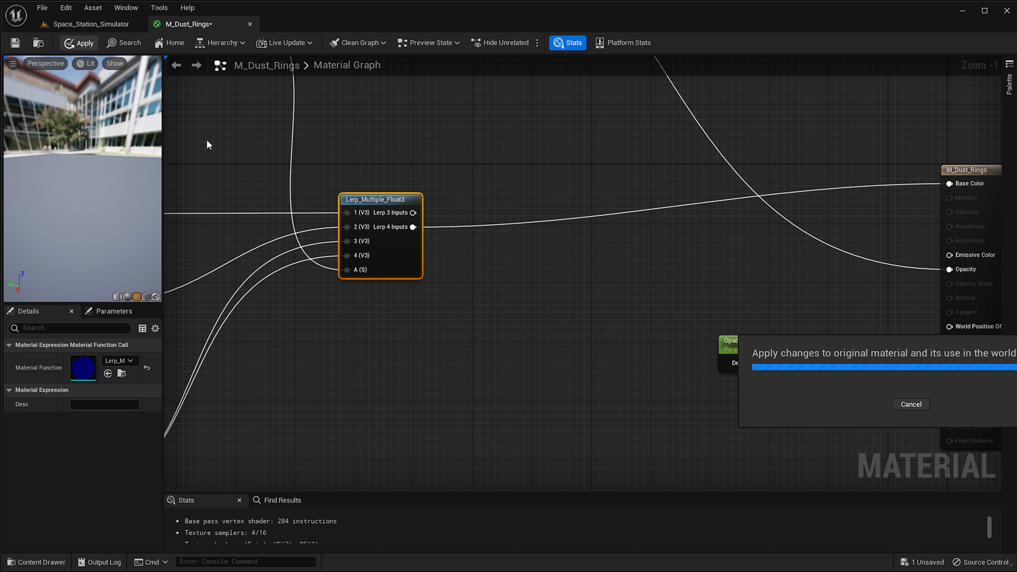
Switch to the level to inspect the dust rings plane, then return to the material graph.
right_drag(280, 134, 542, 242)
right_drag(379, 248, 419, 313)
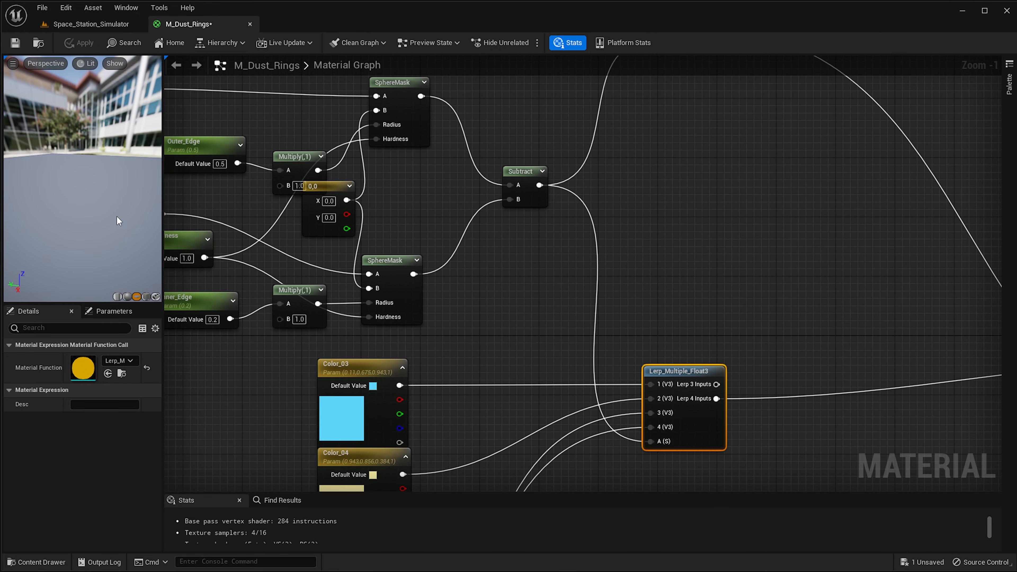
click(92, 24)
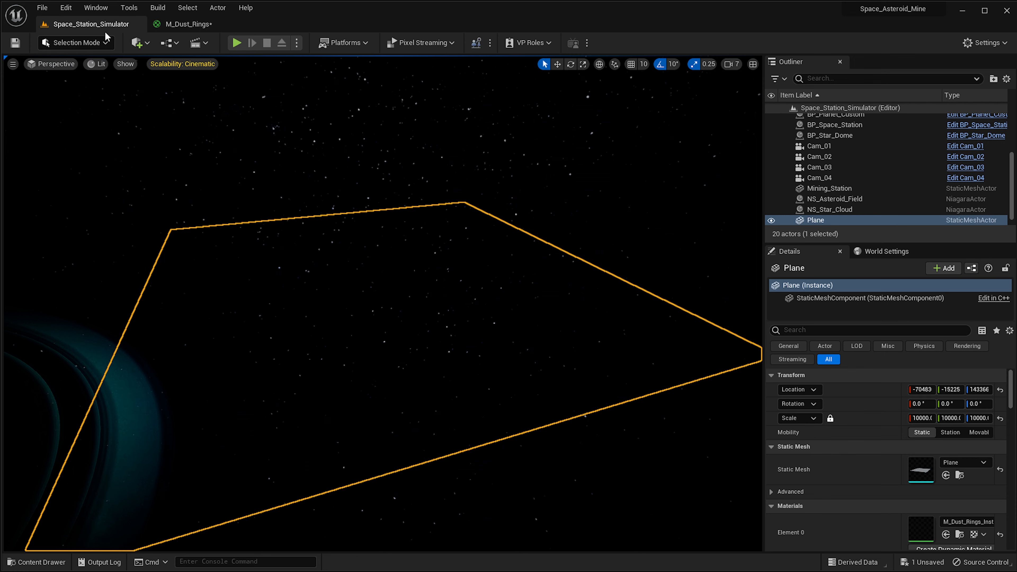
click(192, 24)
Set the Intensity parameter's default value to 1 and apply the material.
right_drag(430, 221, 441, 289)
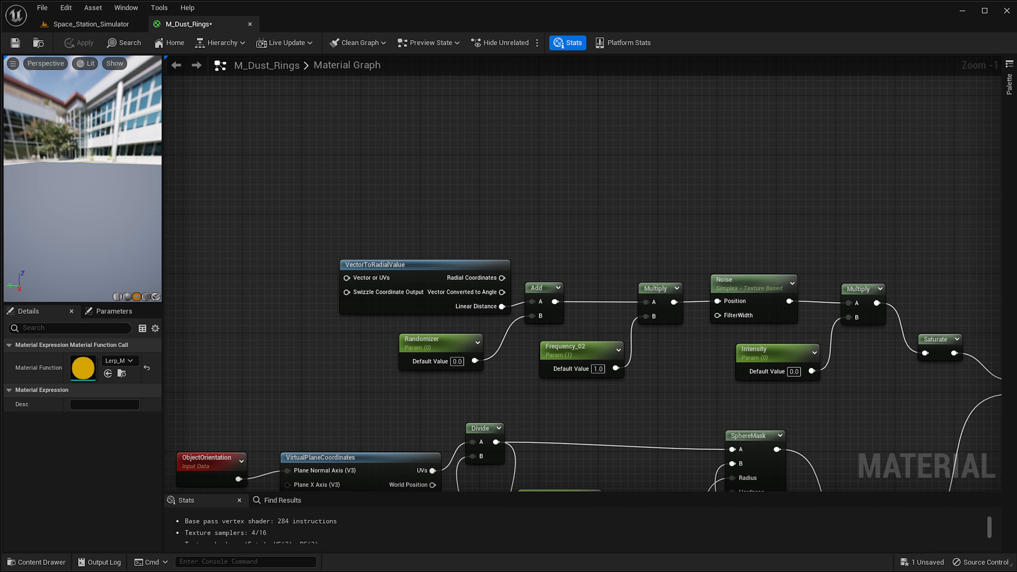
click(799, 374)
text(1)
right_drag(666, 353, 602, 339)
click(683, 270)
right_drag(598, 385, 555, 200)
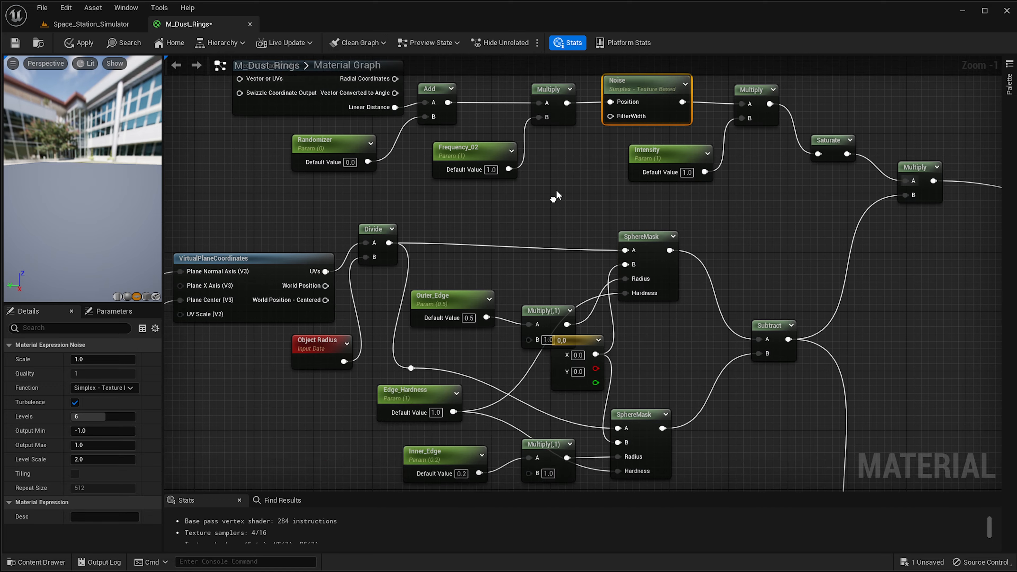
scroll(521, 244, down, 1)
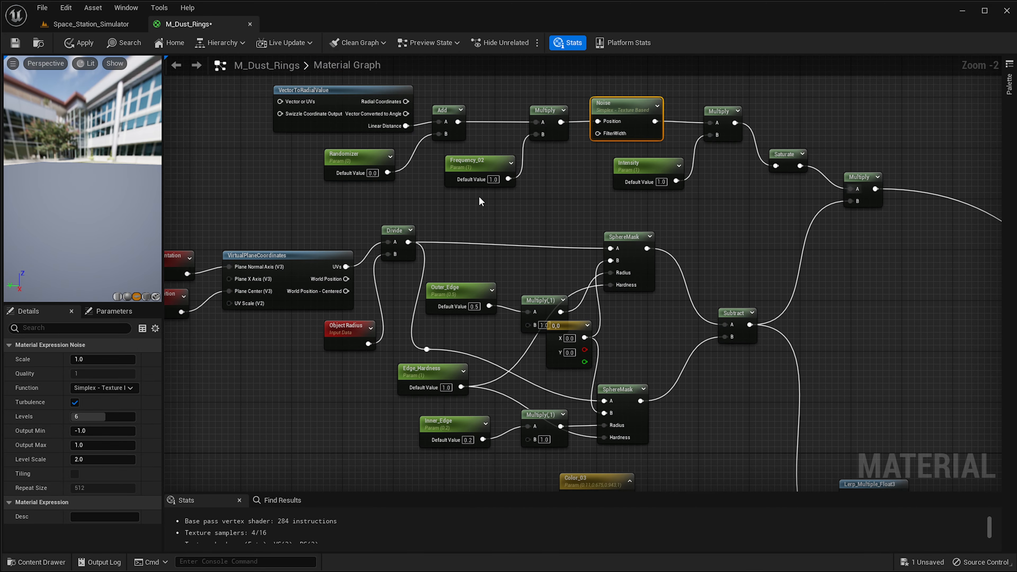
right_drag(481, 201, 640, 177)
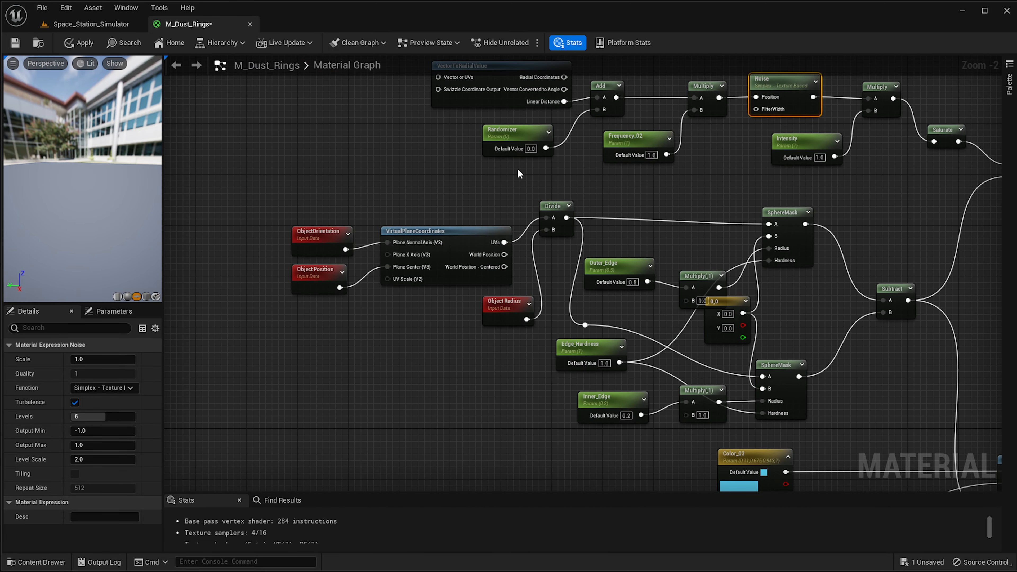
right_drag(523, 156, 604, 72)
right_drag(309, 302, 400, 285)
right_drag(721, 151, 263, 478)
right_drag(497, 132, 596, 378)
right_drag(540, 265, 674, 413)
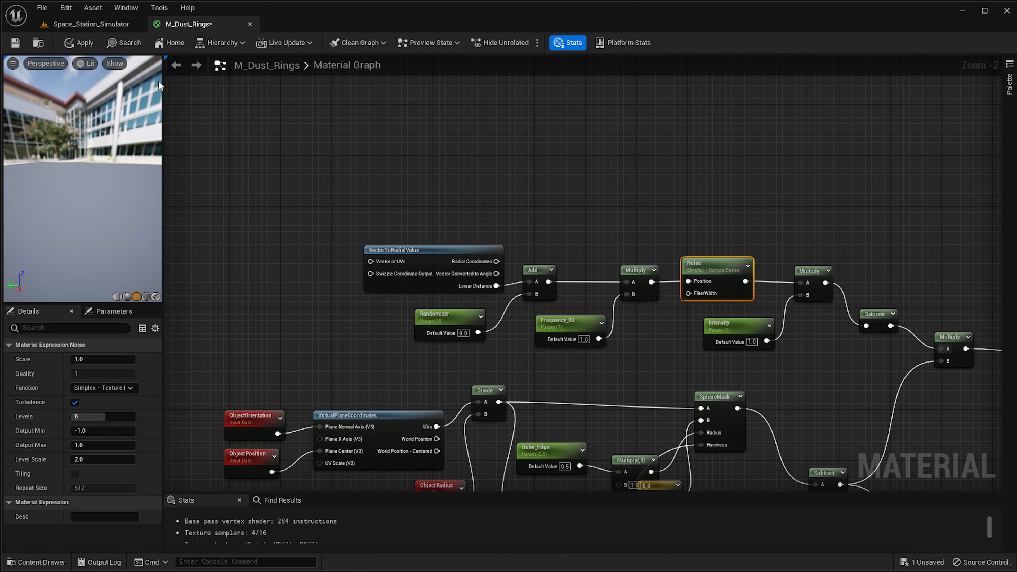
click(75, 42)
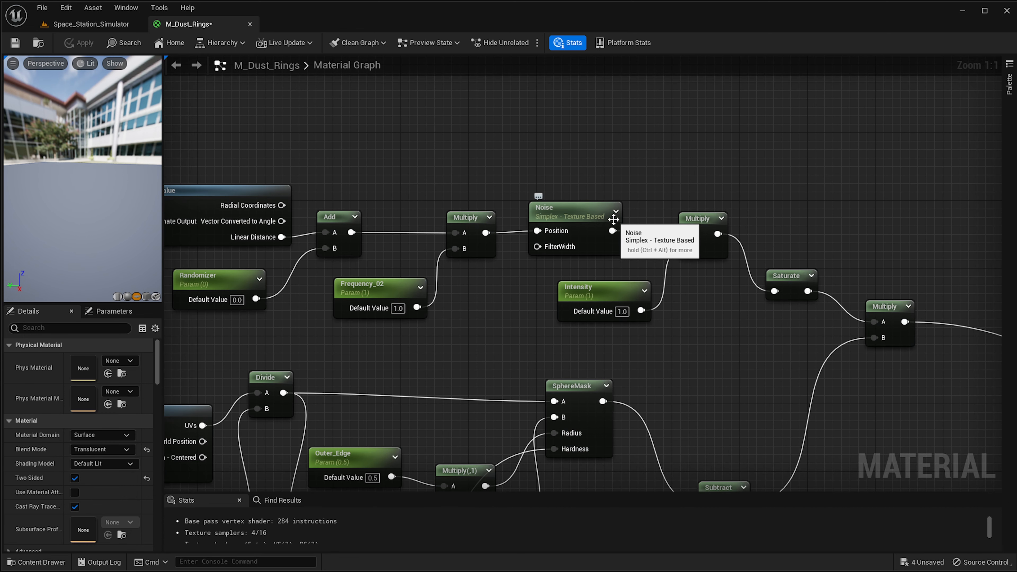
Expand the Noise node's preview and nudge the node upward.
click(616, 212)
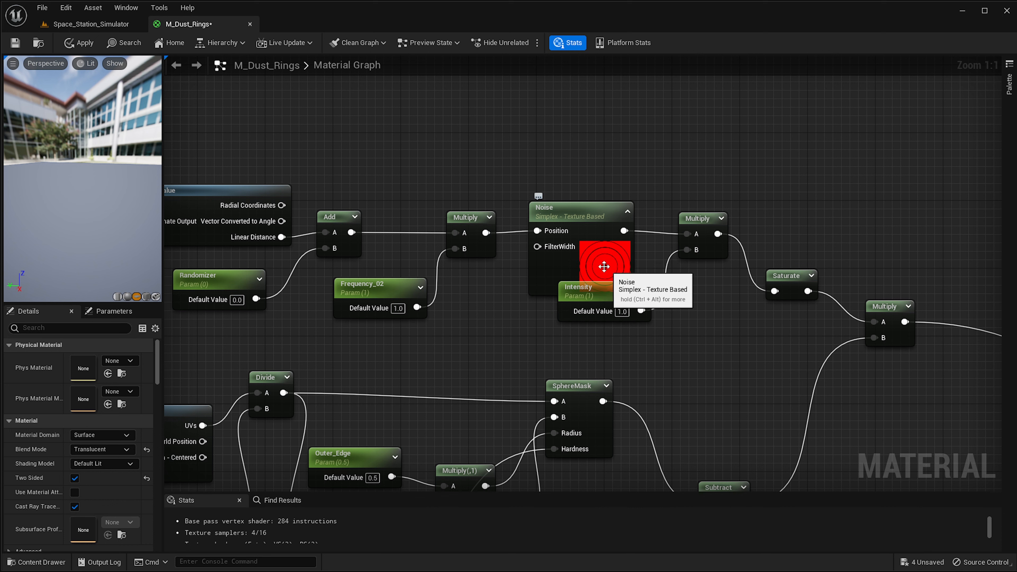
drag(587, 223, 577, 207)
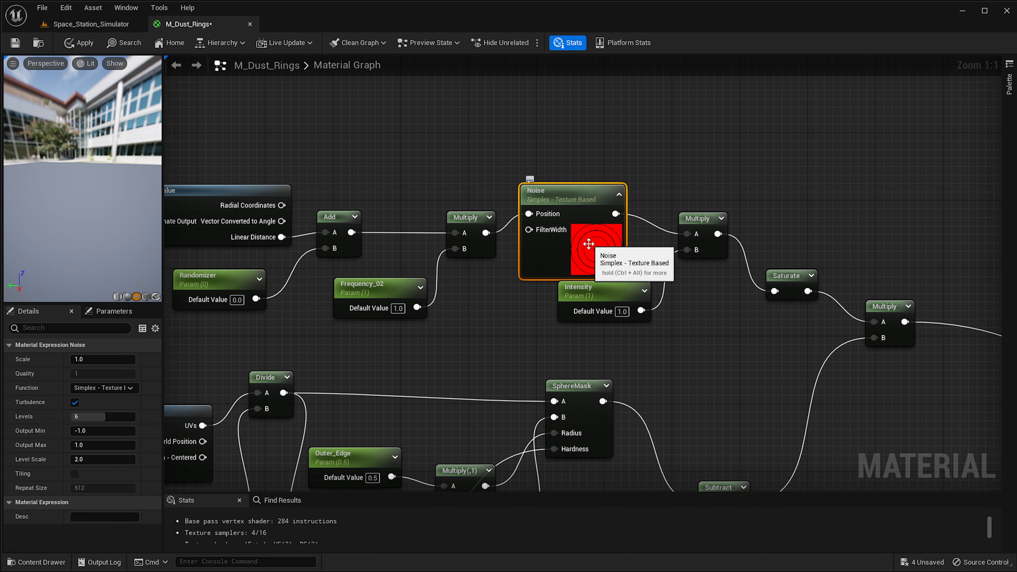
Return to the level and set the dust rings plane's Y rotation to 1 degree.
click(89, 26)
right_drag(517, 355, 546, 359)
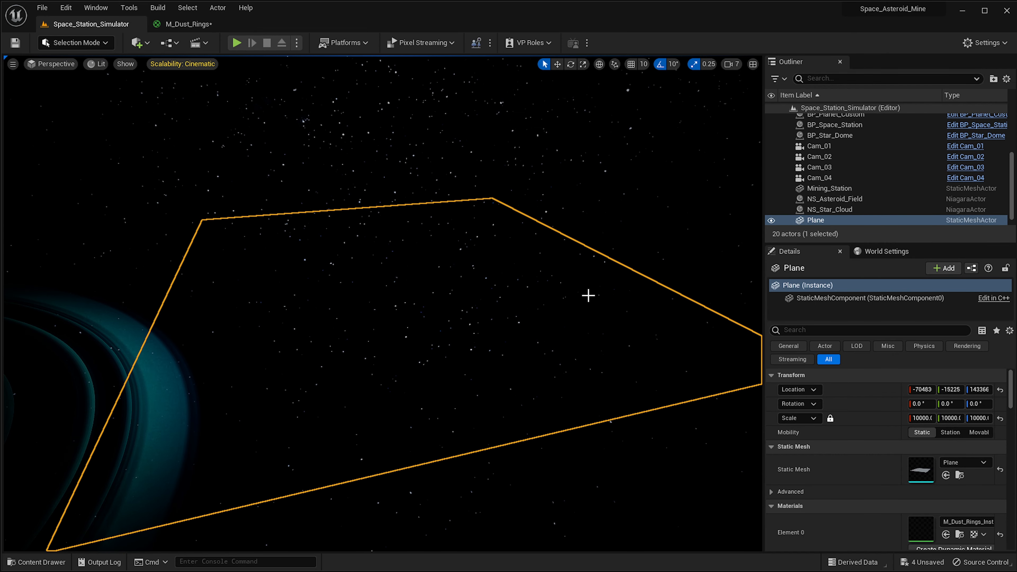
right_drag(319, 256, 486, 288)
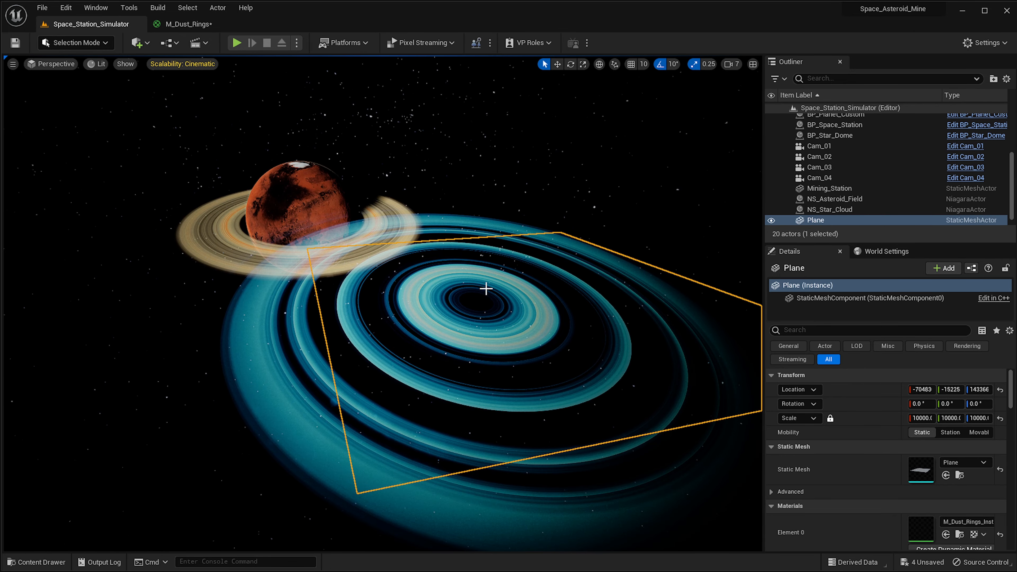
right_drag(535, 332, 549, 337)
click(950, 404)
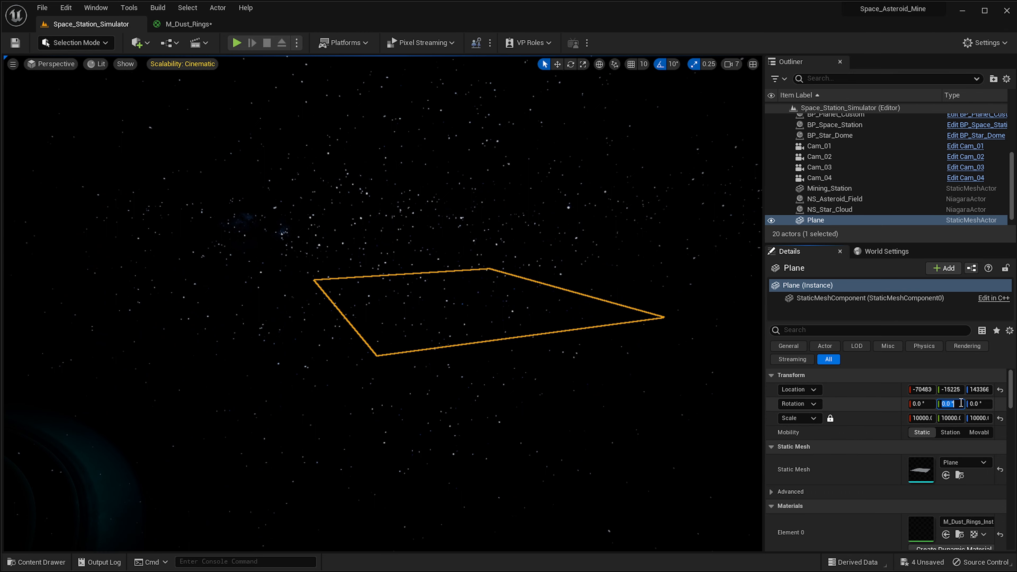
text(1)
key(Return)
Bring the M_Dust_Rings_Inst instance editor into view and enable overrides for its scalar parameters, including Inner_Edge and Outer_Edge.
right_drag(532, 312, 496, 327)
key(s)
key(w)
drag(1016, 193, 972, 183)
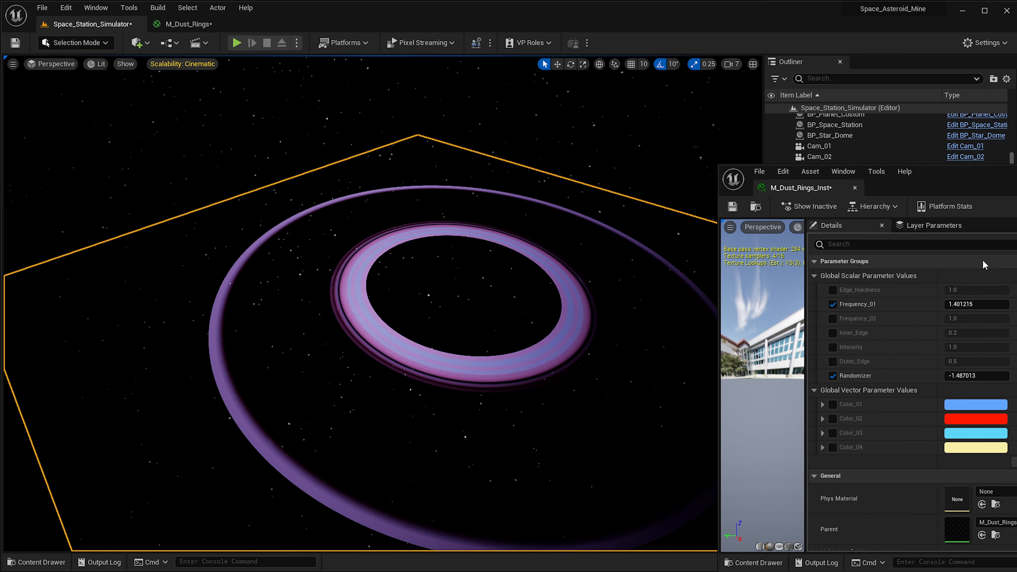
drag(976, 290, 975, 361)
click(832, 333)
click(832, 361)
Undo the recent Outer_Edge adjustments in the material instance.
right_drag(488, 152, 647, 168)
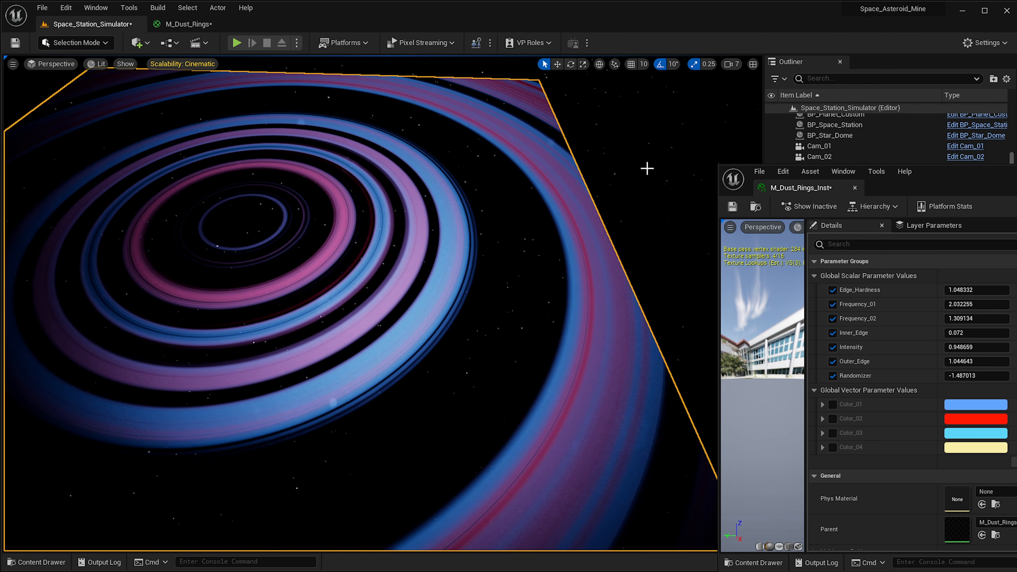
key(ctrl+z)
right_drag(541, 135, 449, 127)
mouse_move(963, 361)
mouse_down()
mouse_move(973, 361)
mouse_move(963, 361)
mouse_up()
key(ctrl+z)
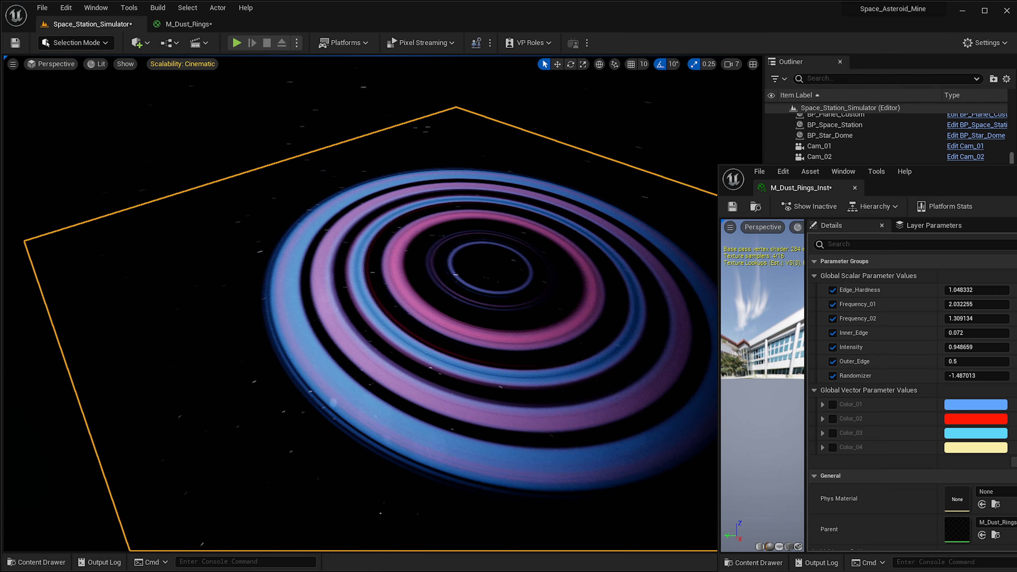
Nudge the instance's Randomizer value to about -1.54 while watching the rings.
right_drag(643, 420, 715, 396)
mouse_move(977, 375)
mouse_down()
mouse_move(993, 375)
mouse_move(975, 376)
mouse_up()
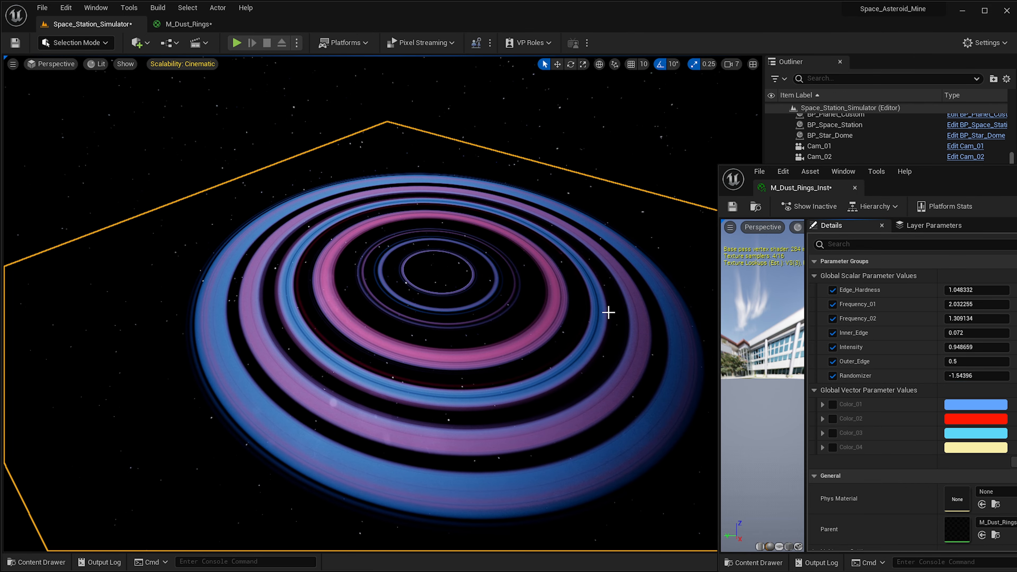
right_drag(608, 312, 604, 292)
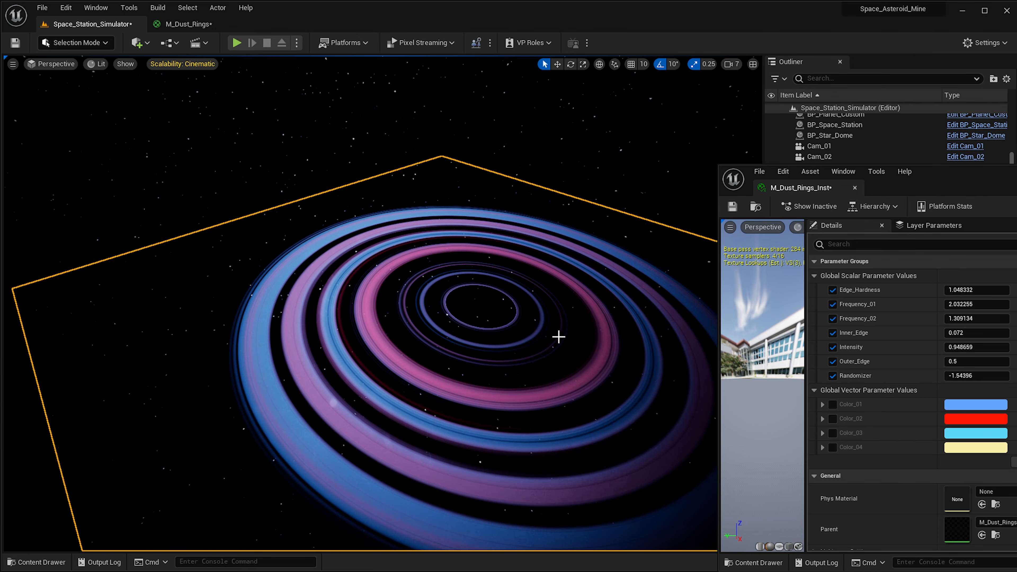
Try the Noise function Gradient - Texture Based, apply the material, and check the rings in the level.
click(188, 24)
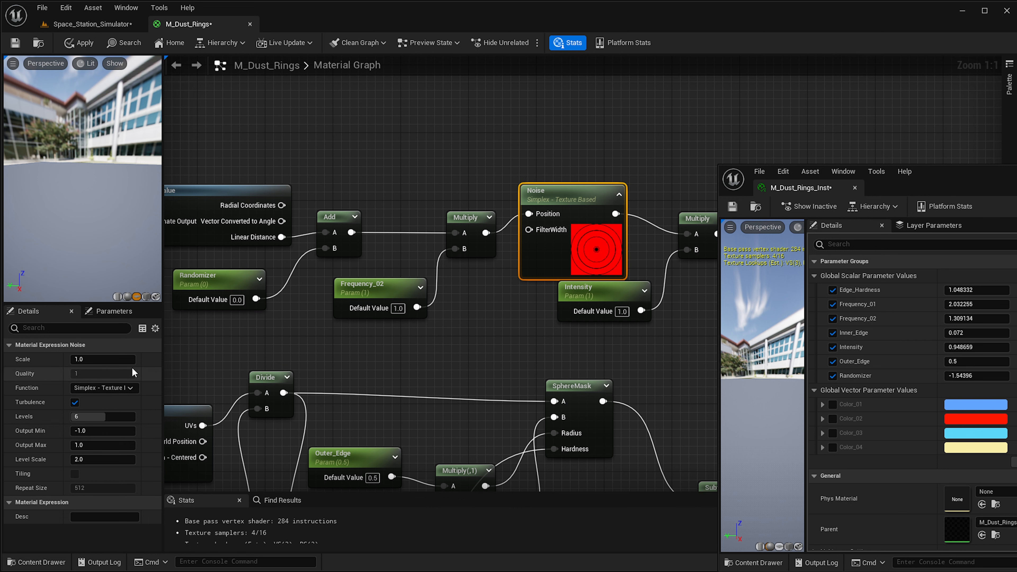
click(118, 389)
click(117, 416)
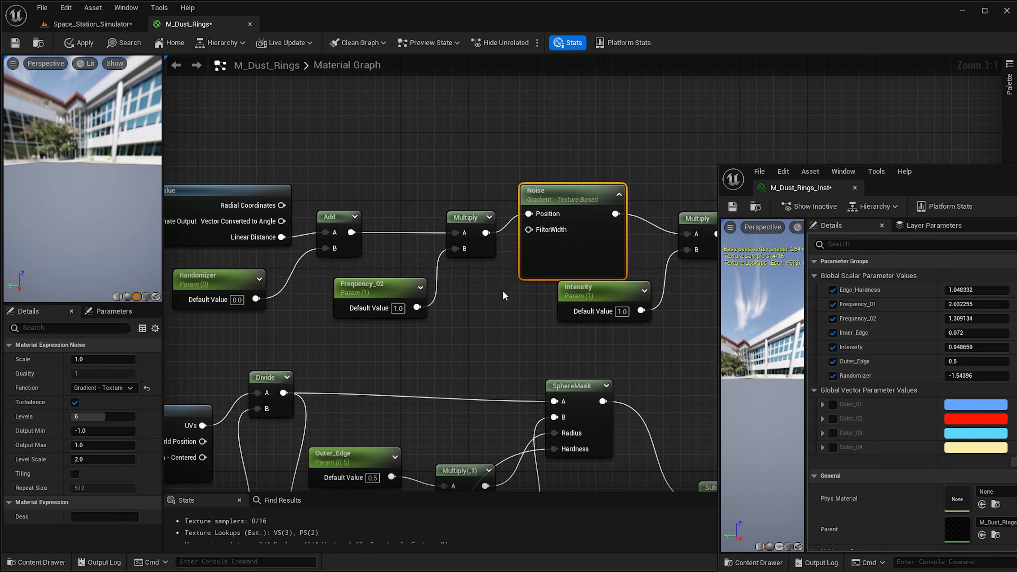
click(89, 43)
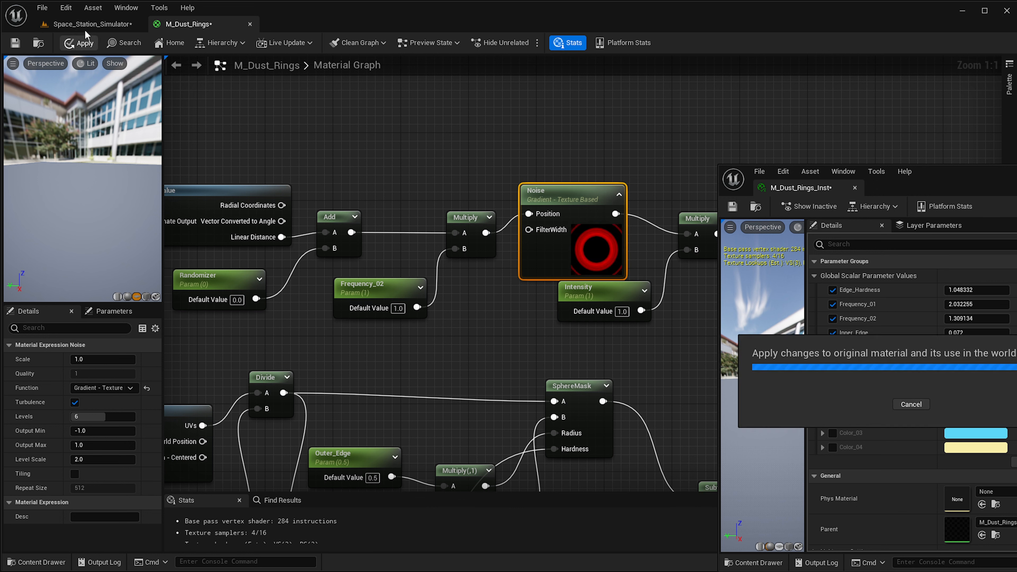
click(92, 24)
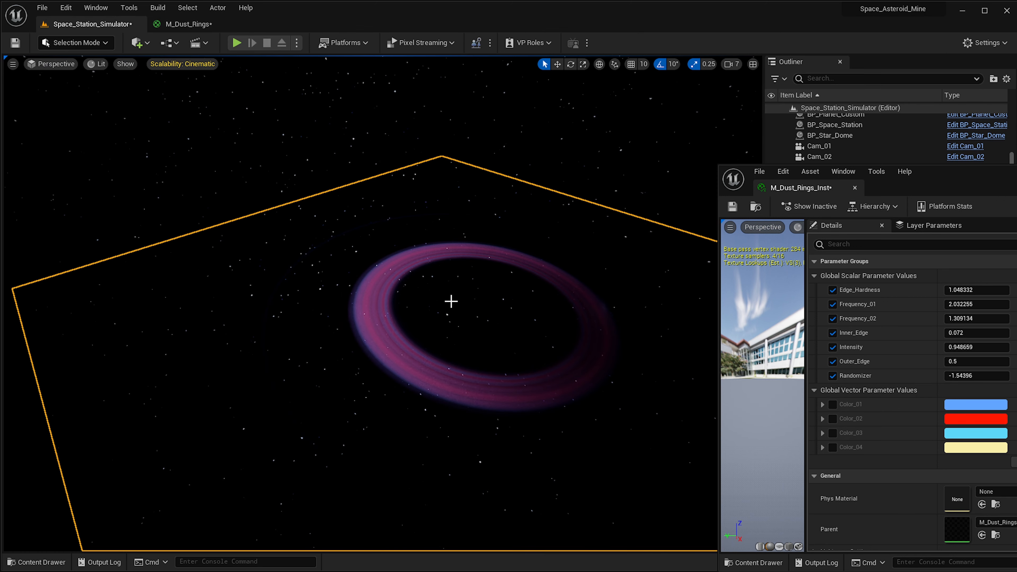
Try the Noise function Gradient - Computational, apply the material, and check the rings in the level.
click(189, 24)
click(104, 388)
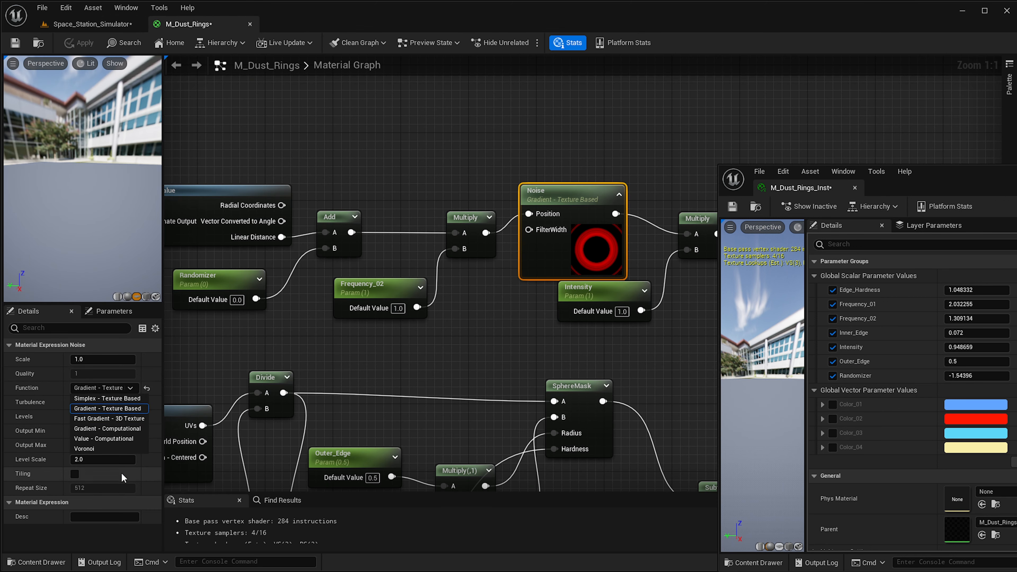
click(95, 430)
click(82, 43)
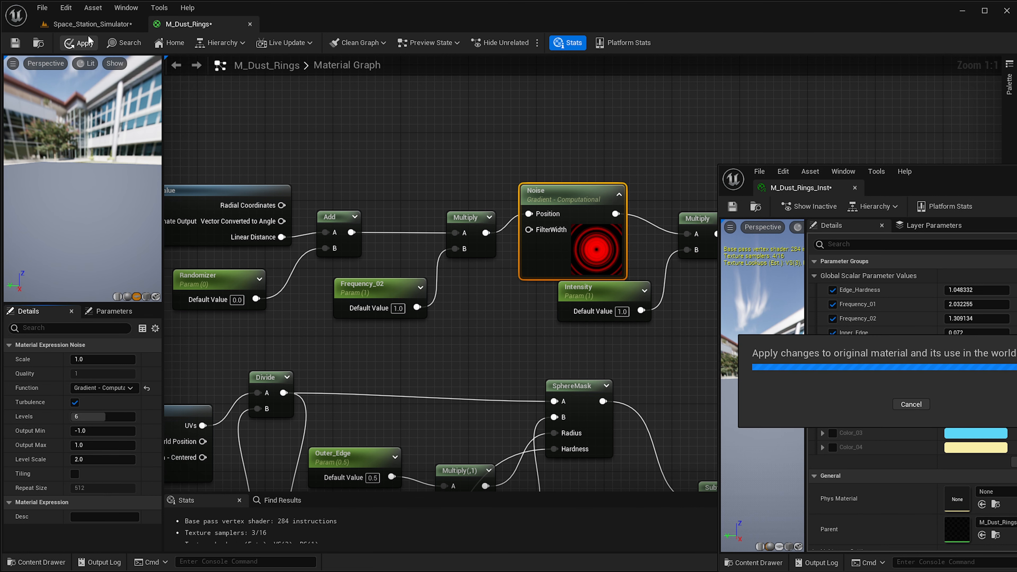
click(97, 24)
Set the Noise function to Voronoi, apply the material, and return to the level.
click(188, 24)
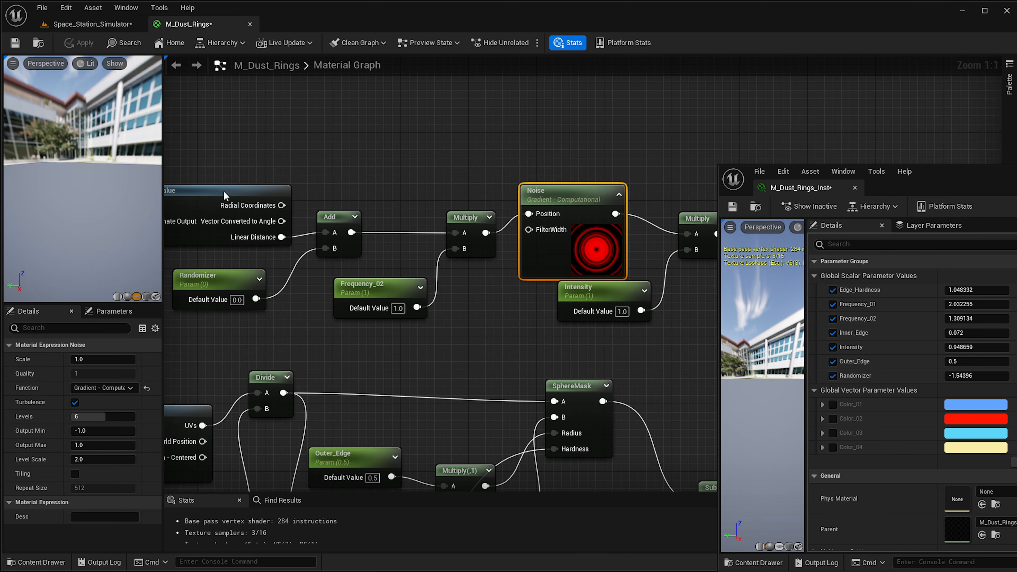
click(114, 386)
click(104, 448)
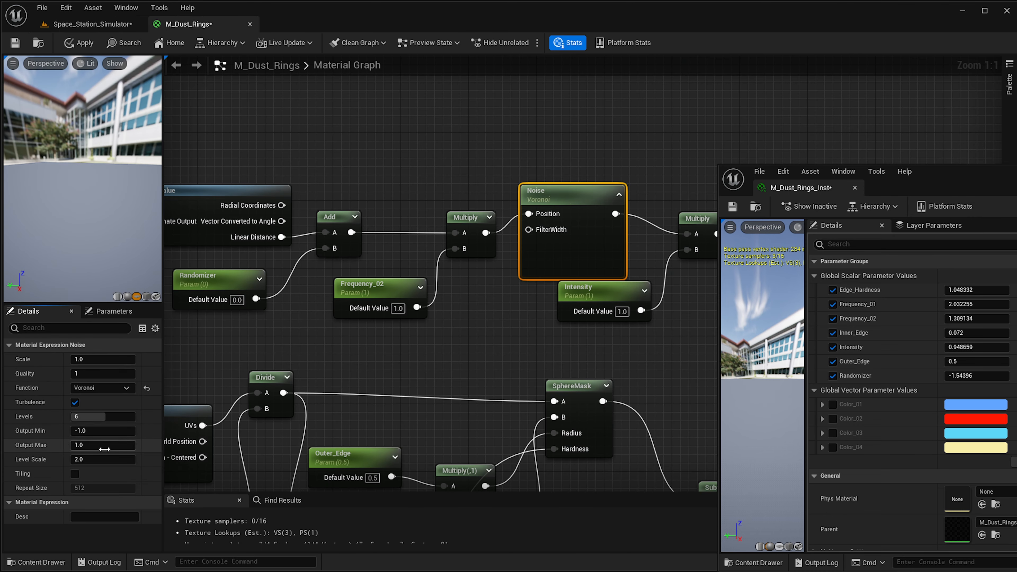
click(77, 44)
click(108, 26)
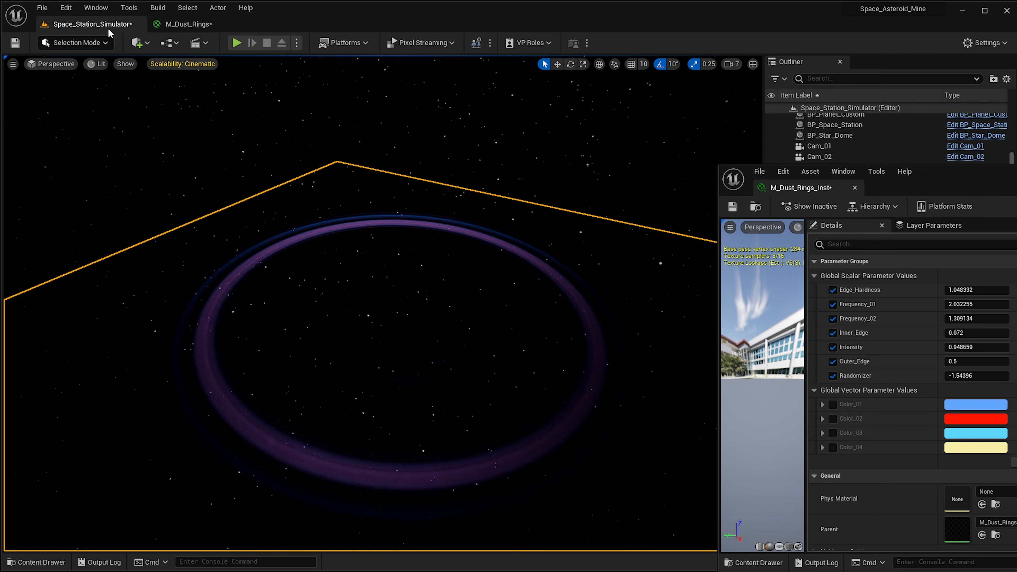
Set the viewport camera speed to 4.
right_drag(380, 304, 388, 328)
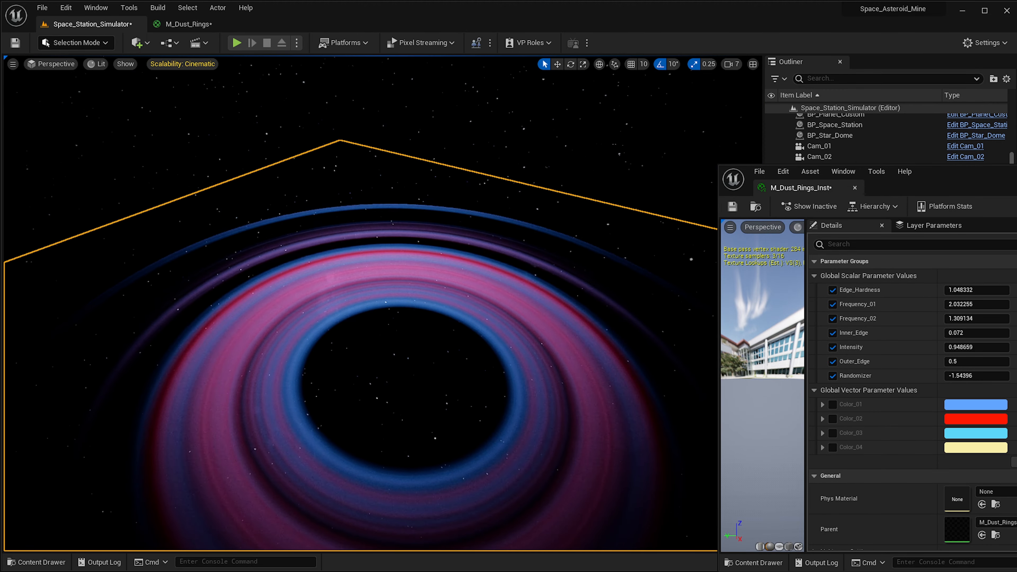
click(732, 65)
right_drag(576, 233, 561, 268)
click(731, 64)
click(763, 89)
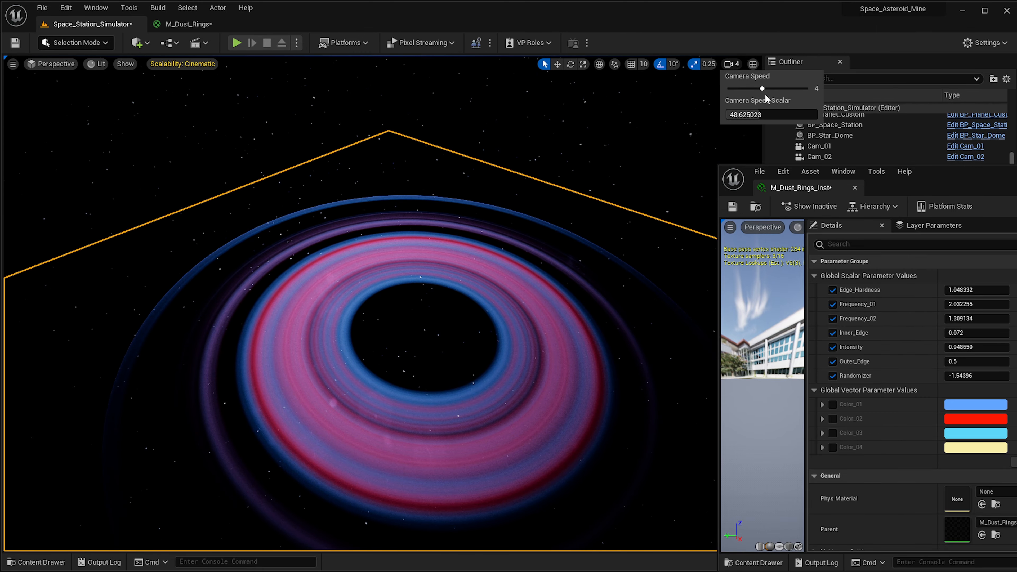
Orbit around the dust rings to inspect them from several angles.
mouse_move(609, 200)
right_down()
mouse_move(608, 224)
mouse_move(611, 211)
right_up()
right_drag(486, 257, 484, 260)
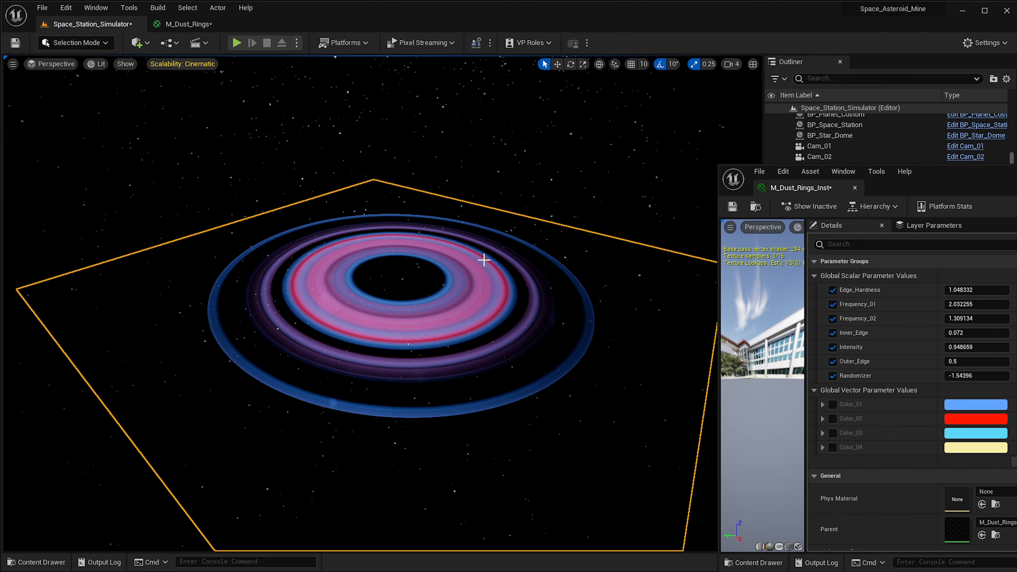
right_drag(370, 287, 479, 271)
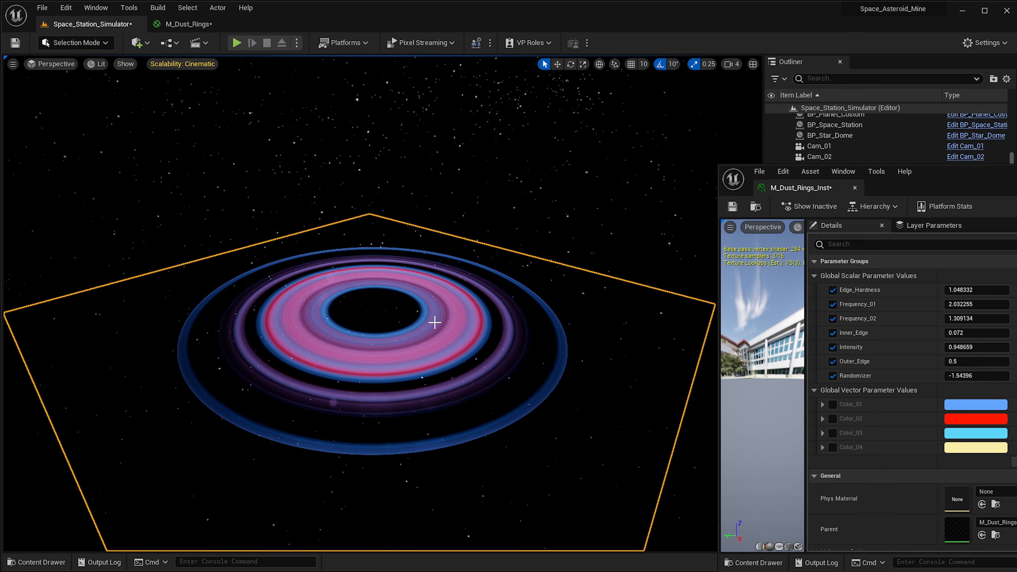
right_drag(389, 195, 495, 245)
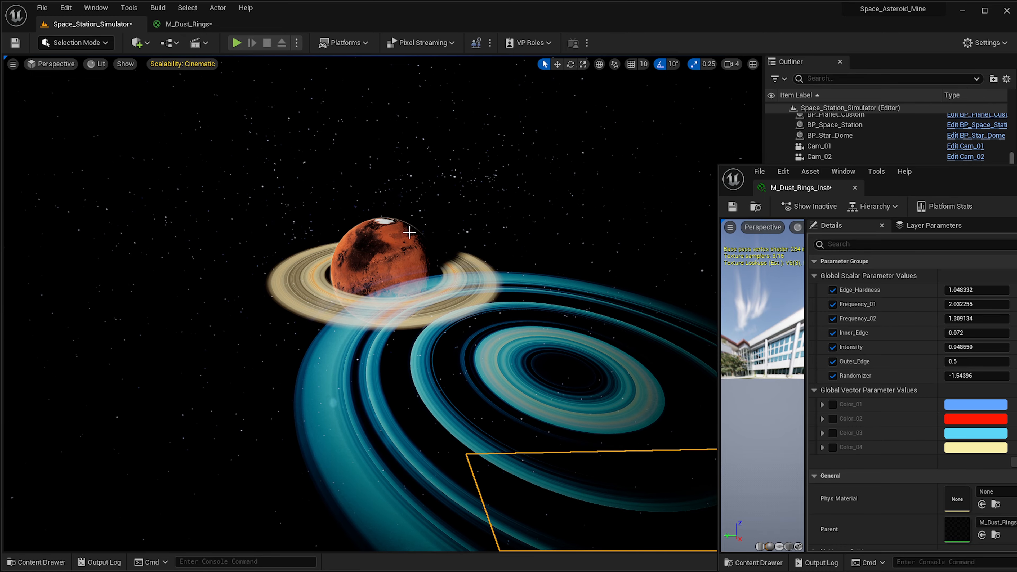
right_drag(417, 218, 481, 237)
right_drag(325, 214, 320, 238)
right_drag(309, 357, 336, 359)
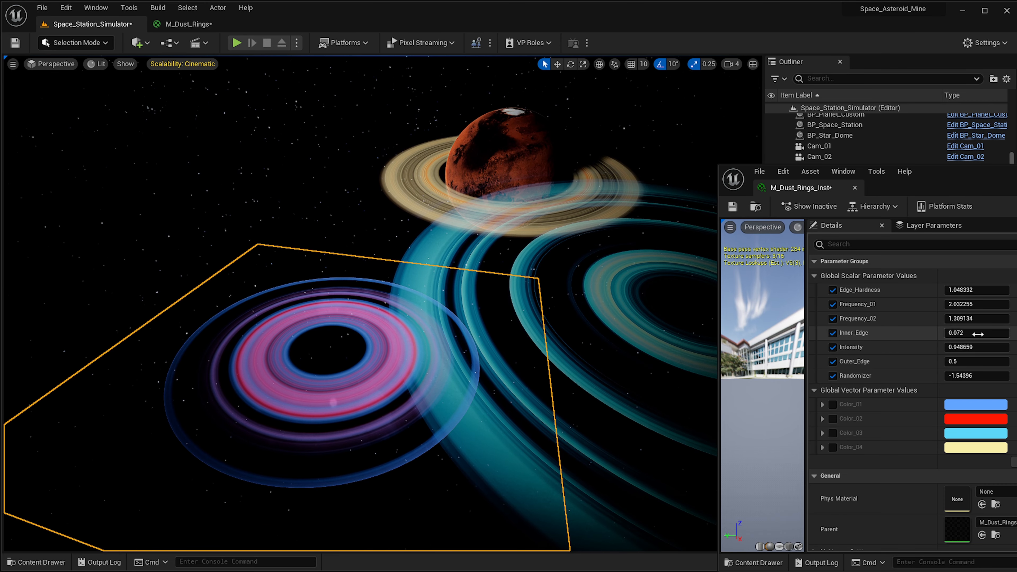
mouse_move(481, 356)
right_down()
mouse_move(477, 341)
mouse_move(476, 373)
right_up()
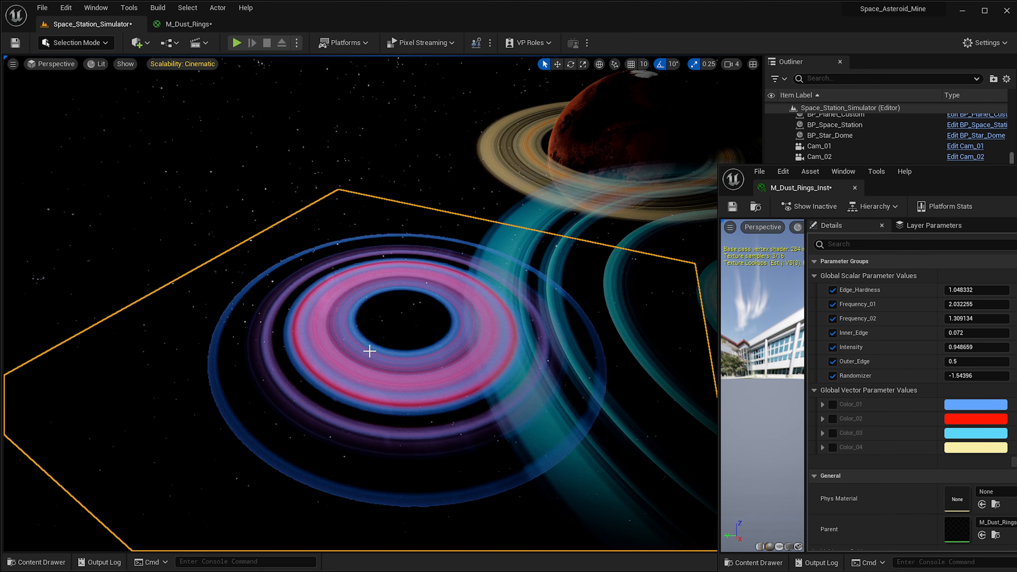
Place a sphere shape at the center of the dust rings.
key(w)
right_drag(370, 350, 404, 357)
right_drag(313, 308, 290, 303)
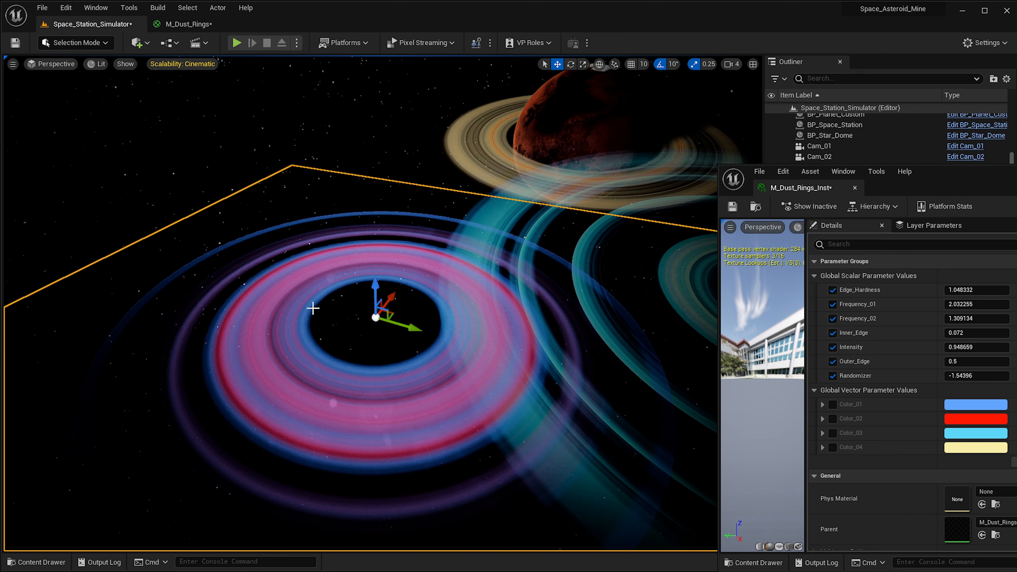
click(138, 42)
mouse_move(157, 165)
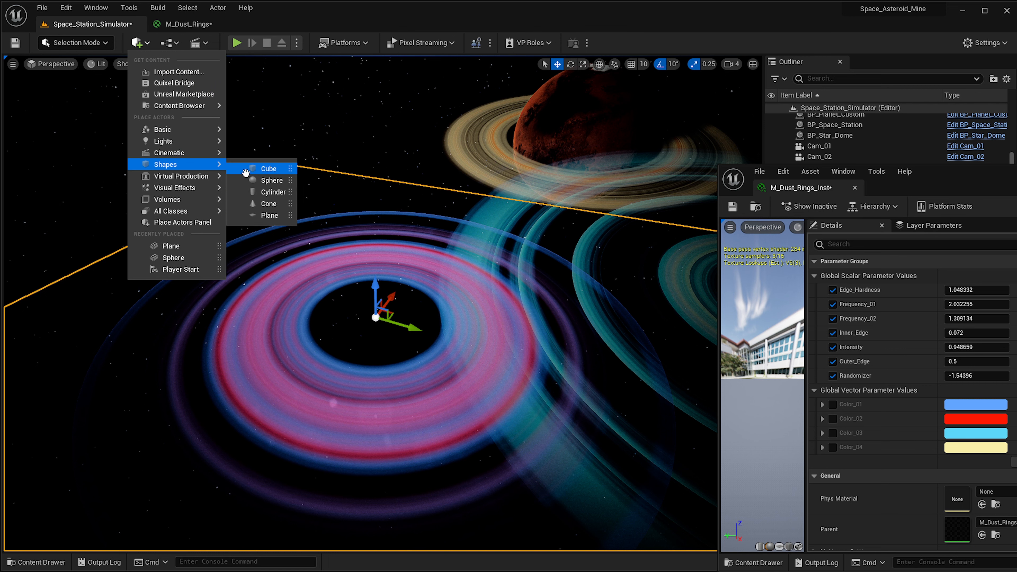
drag(277, 181, 382, 326)
drag(939, 170, 955, 0)
Set the sphere's uniform scale to 2000.
click(923, 418)
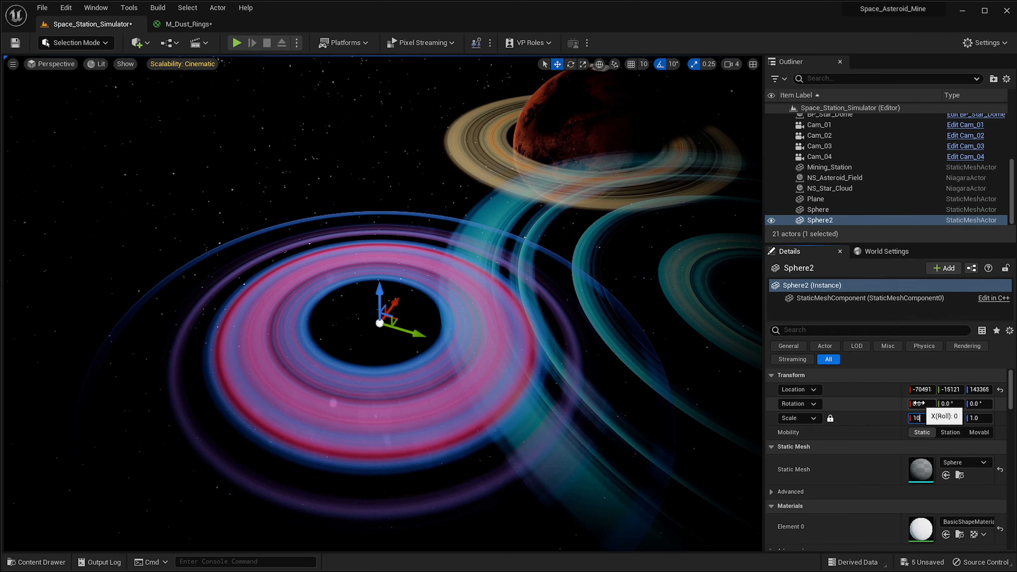
key(Return)
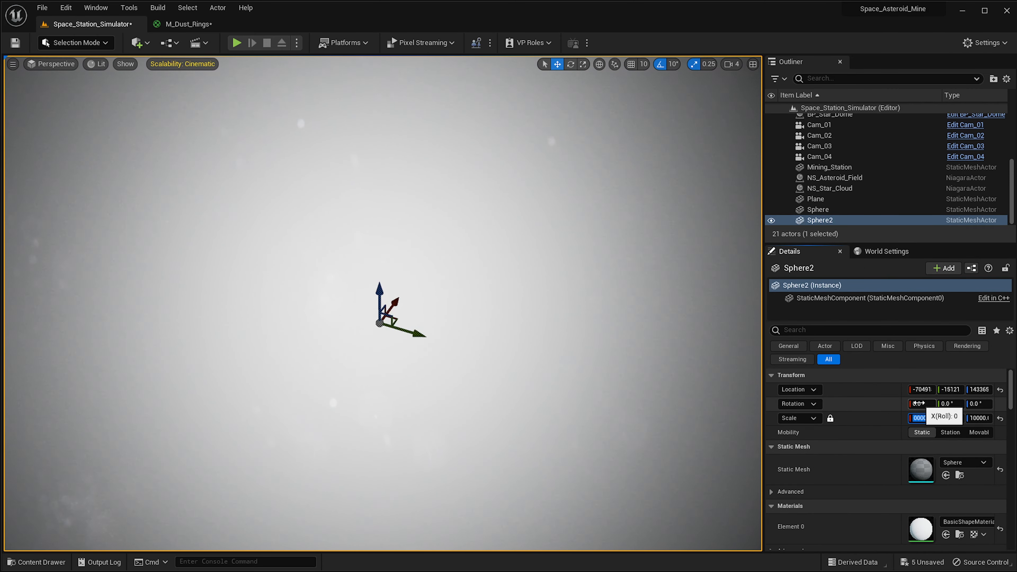
key(Return)
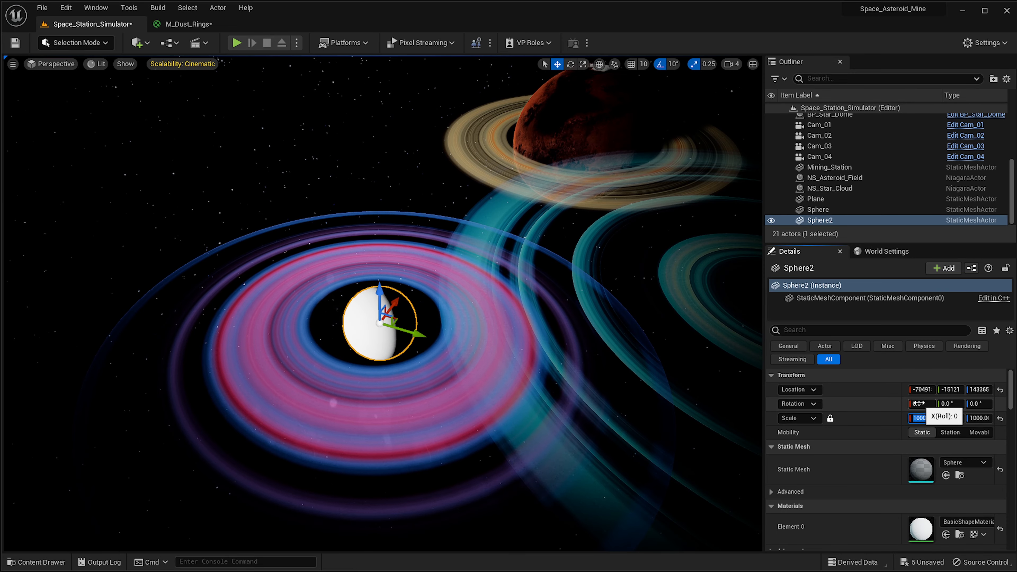
right_drag(528, 403, 469, 380)
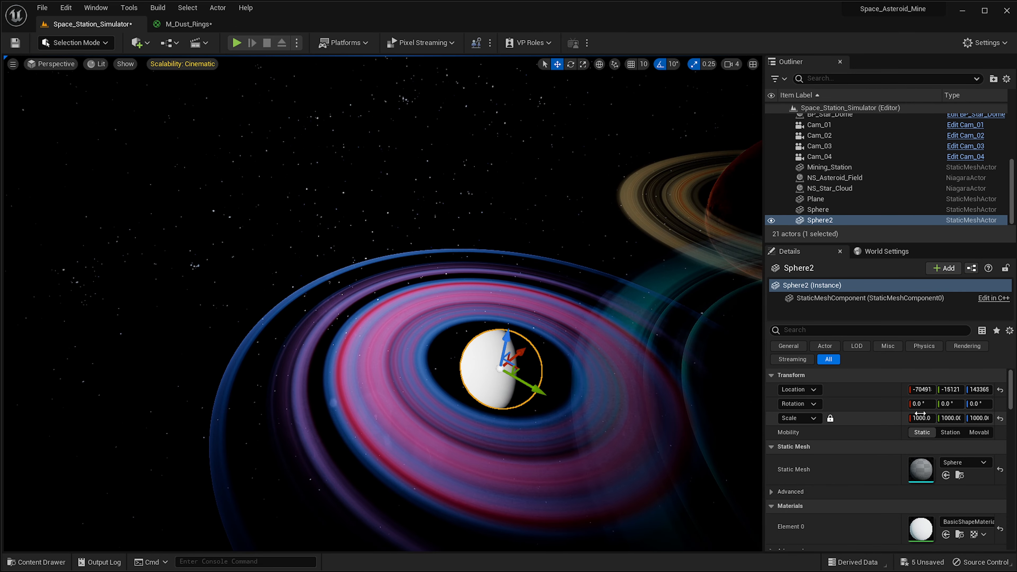
drag(922, 418, 935, 419)
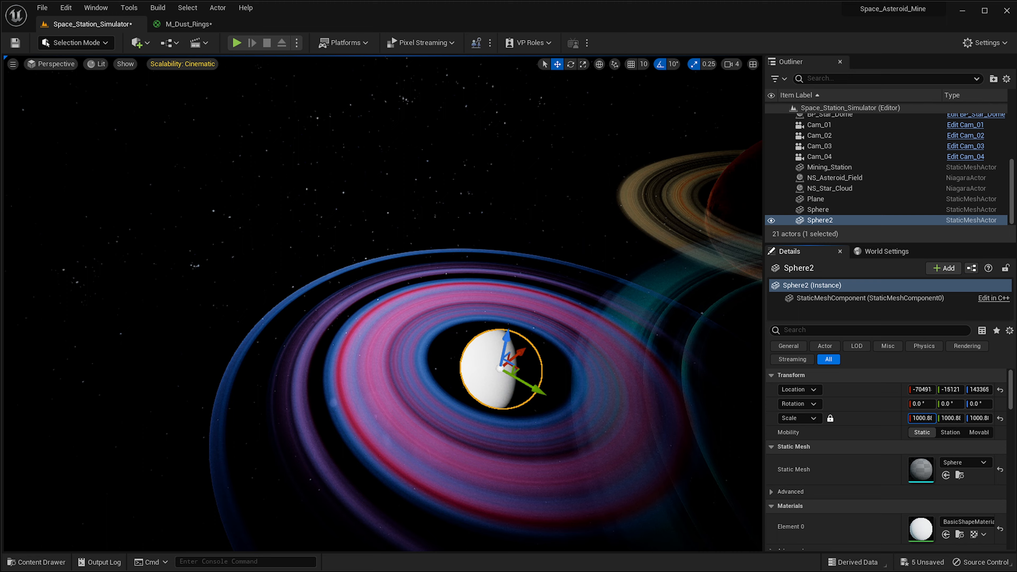
key(Left)
key(BackSpace)
text(2)
key(Return)
Orbit the view around the sphere inside the dust rings to inspect the composition.
right_drag(388, 414, 460, 374)
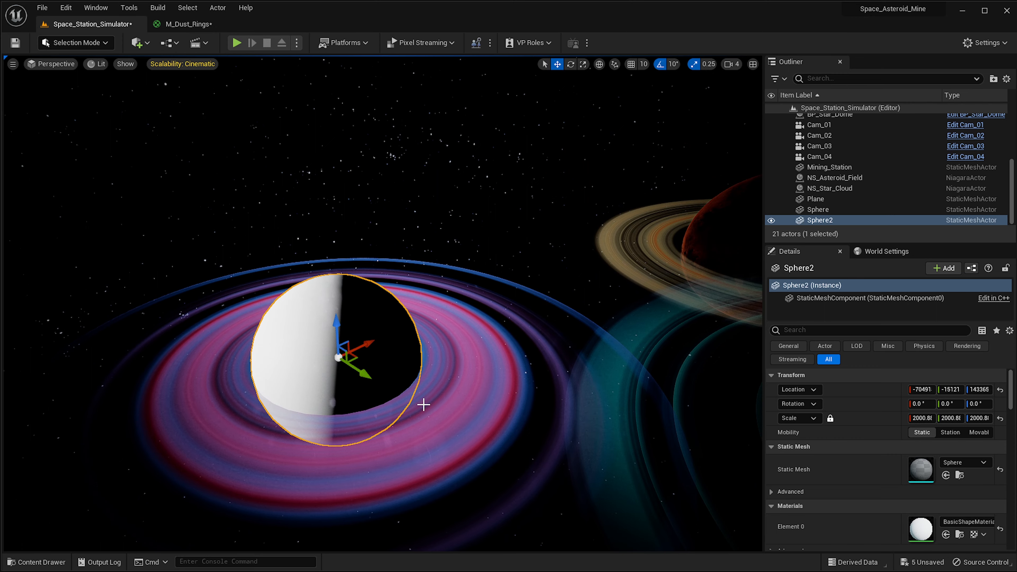
click(465, 391)
right_drag(296, 365, 228, 363)
right_drag(401, 357, 408, 357)
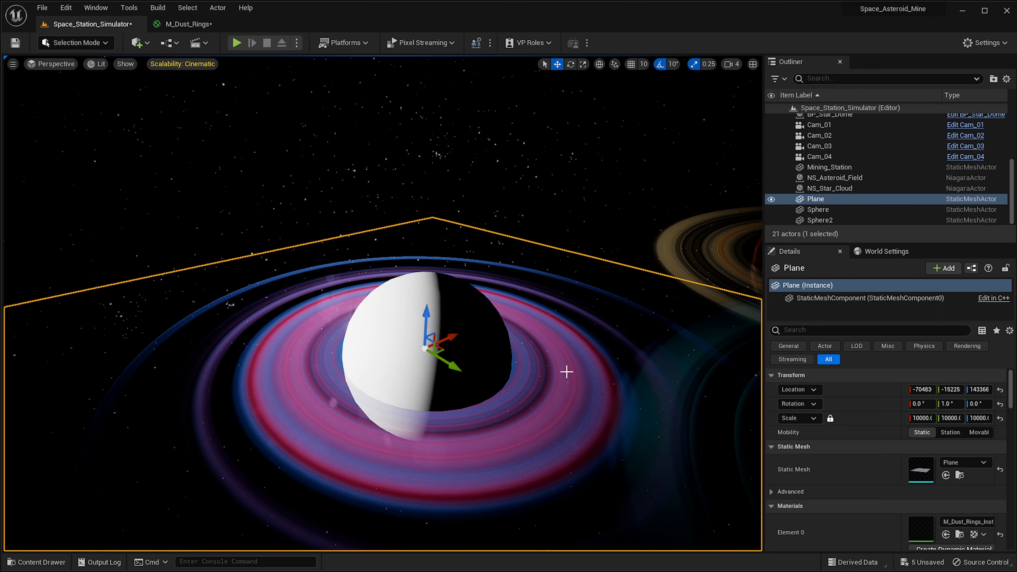
click(428, 319)
right_drag(428, 319, 473, 315)
right_drag(360, 281, 257, 270)
right_drag(462, 216, 412, 209)
right_drag(478, 370, 520, 409)
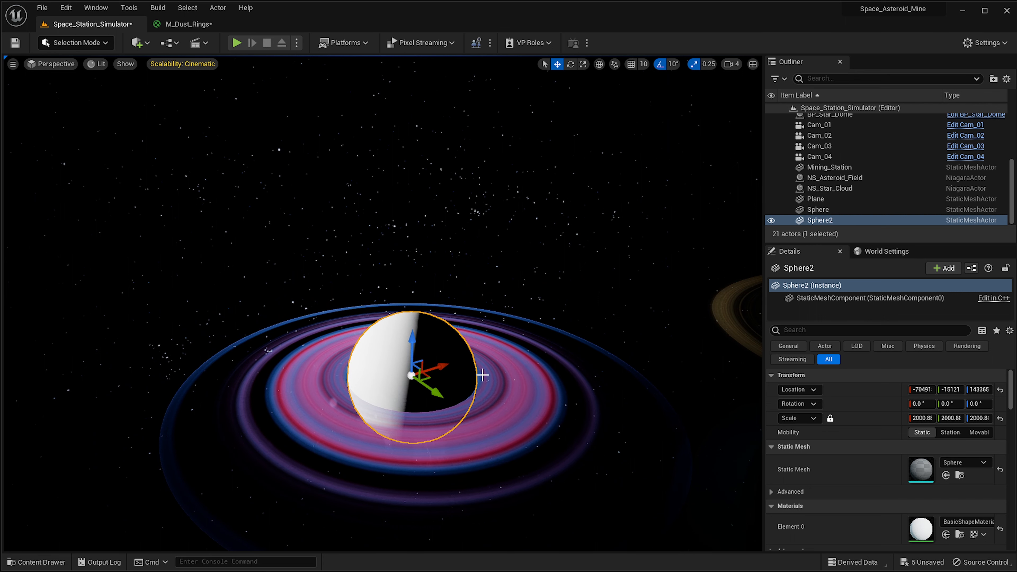
right_drag(489, 296, 511, 303)
key(w)
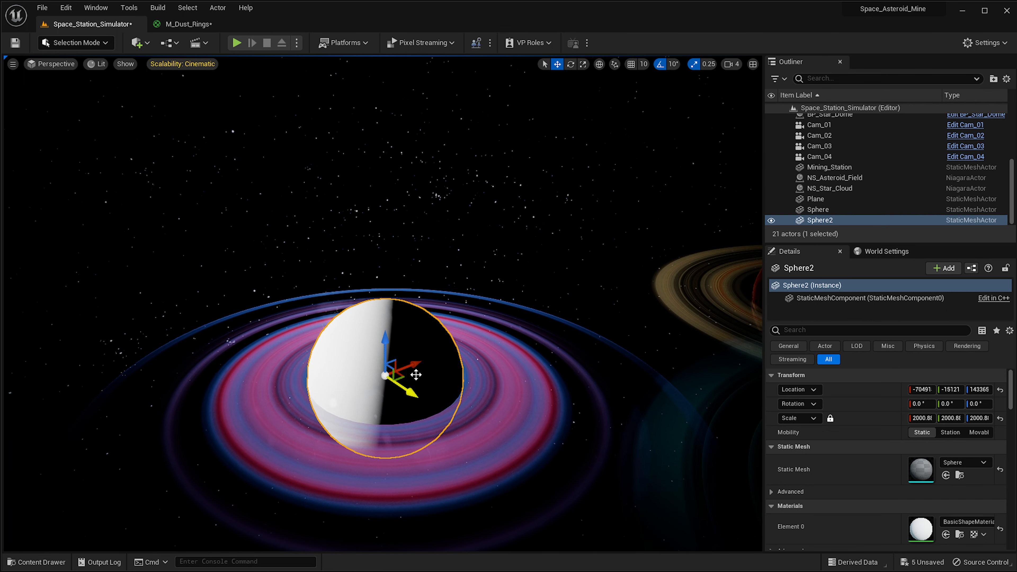
Keep orbiting around the sphere and rings to check the composition from different sides.
right_drag(500, 355, 536, 400)
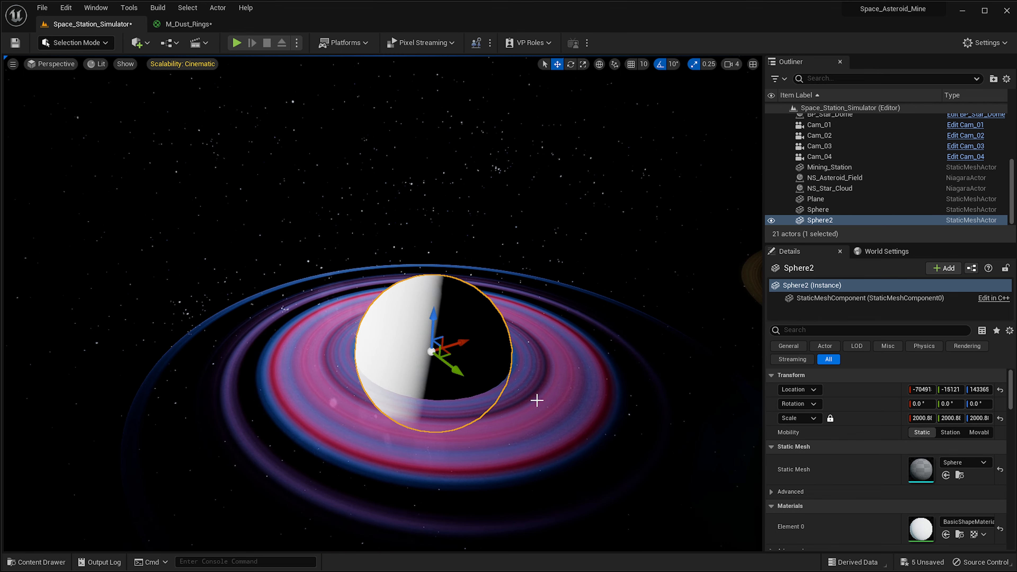
right_drag(632, 344, 482, 303)
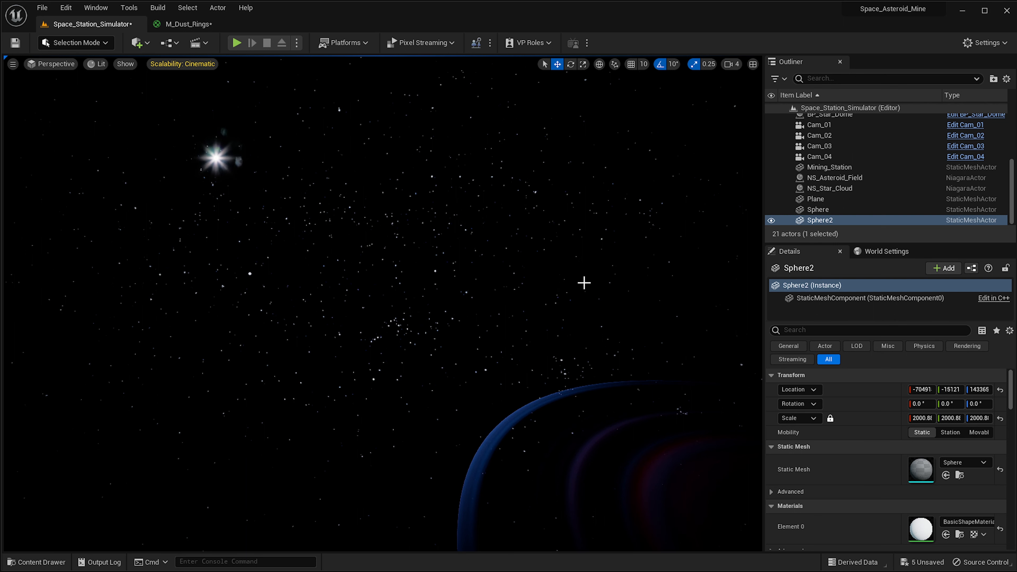
right_drag(538, 257, 581, 266)
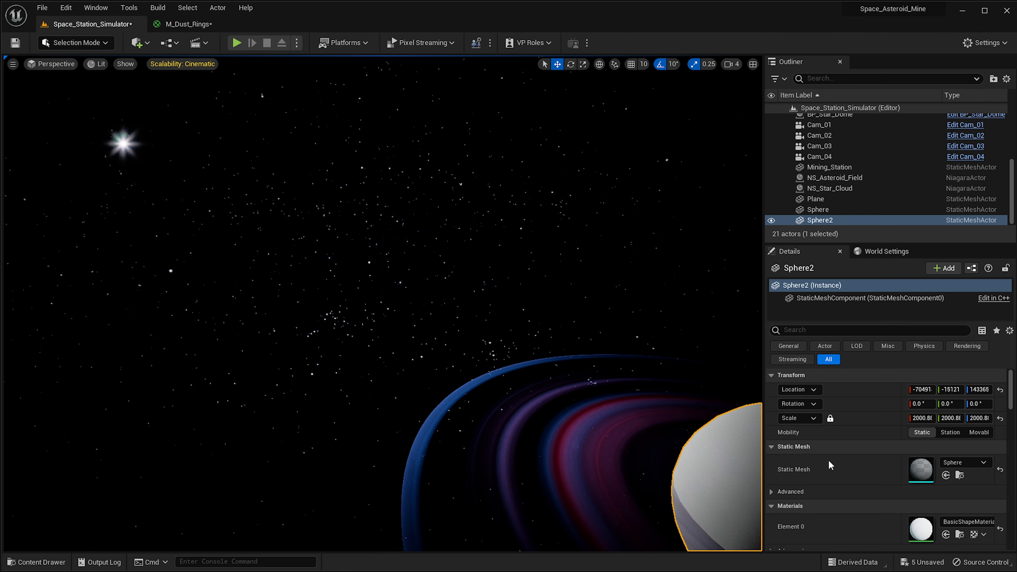
right_drag(539, 364, 586, 375)
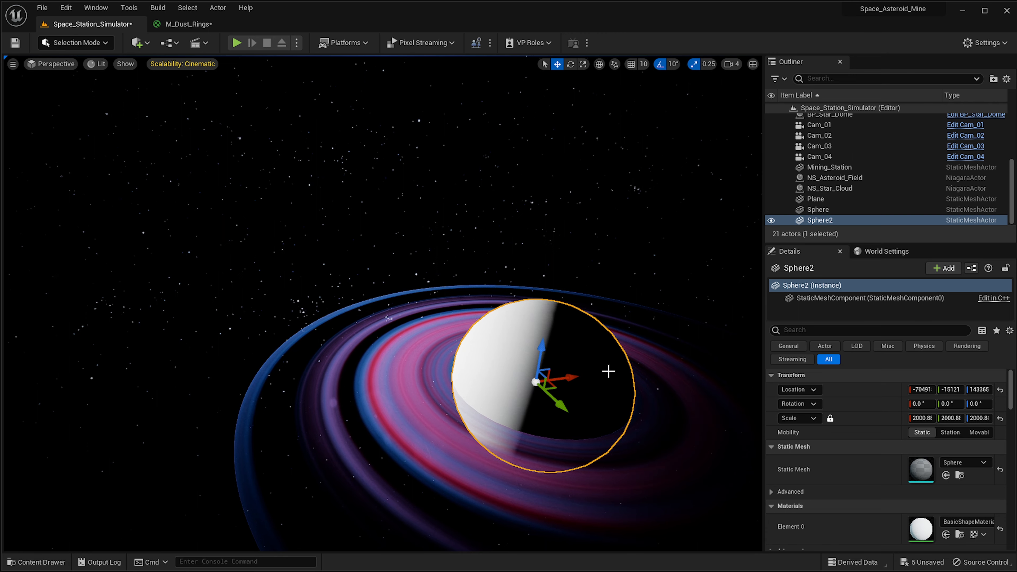
right_drag(608, 371, 656, 374)
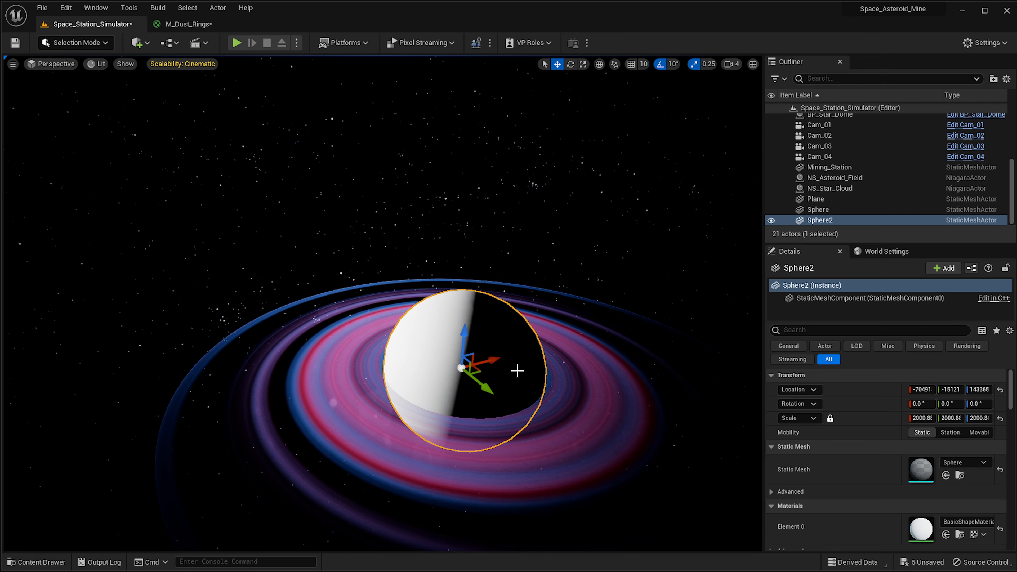
key(d)
right_drag(273, 409, 232, 406)
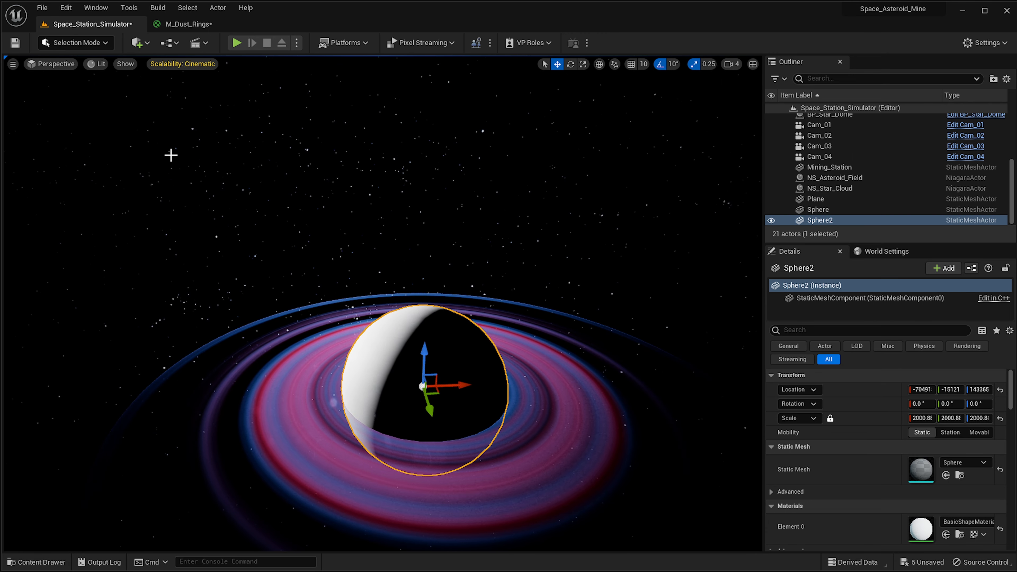
Switch to the M_Dust_Rings material graph and move the VectorToRadialValue node group upward.
click(185, 25)
right_drag(482, 273, 514, 293)
scroll(533, 286, down, 1)
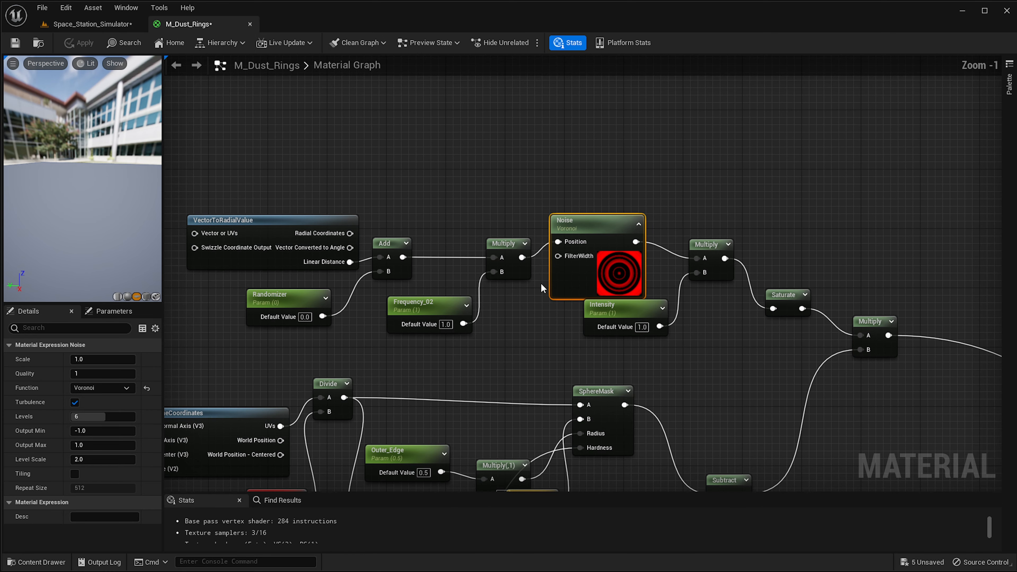
right_drag(697, 295, 506, 231)
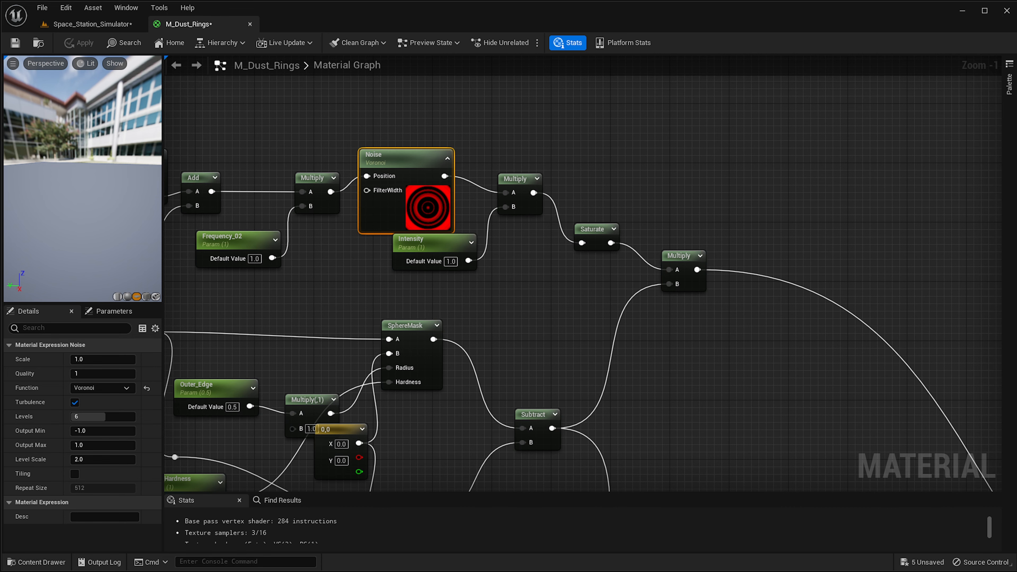
scroll(617, 377, down, 4)
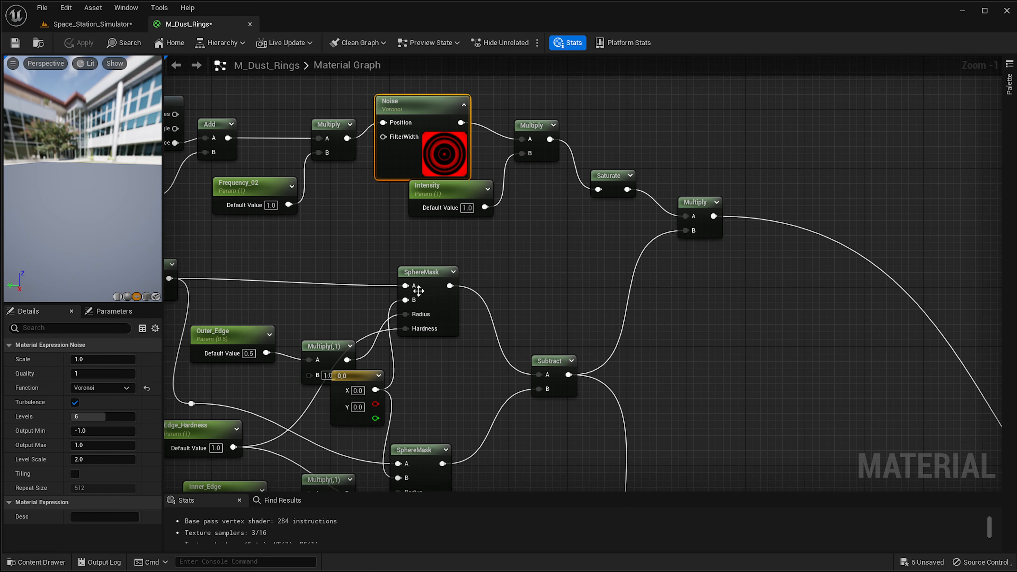
right_drag(617, 378, 708, 180)
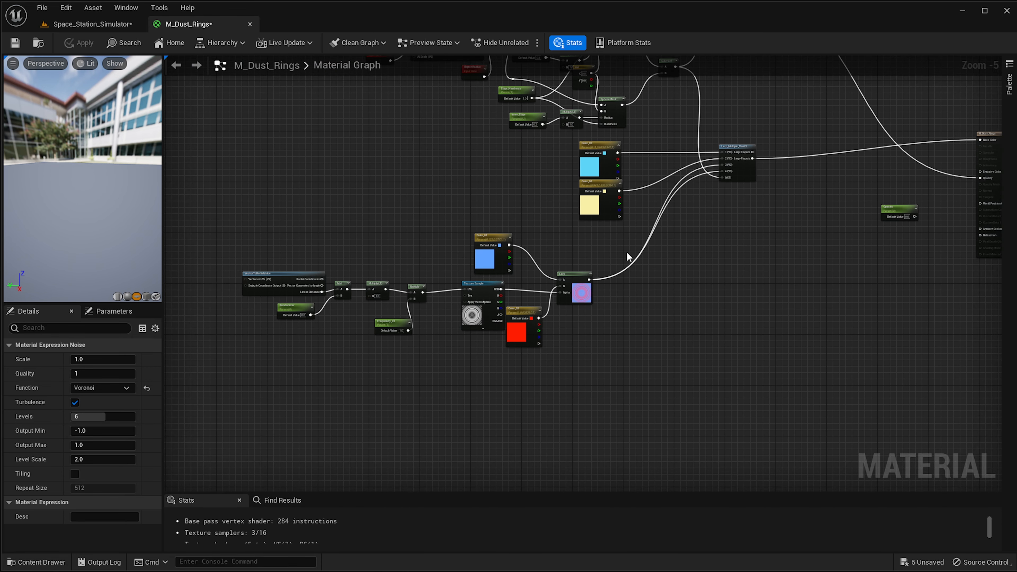
drag(626, 251, 269, 392)
drag(496, 271, 487, 220)
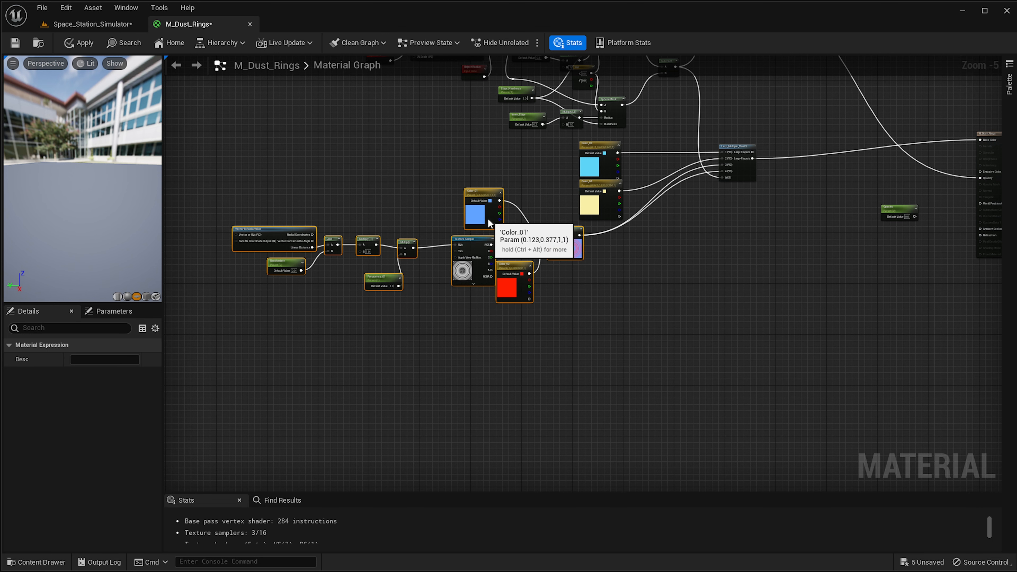
Insert a Multiply node between the Lerp_Multiple_Float3 output and the material's Base Color input.
click(781, 236)
right_drag(828, 210, 642, 238)
scroll(642, 237, up, 2)
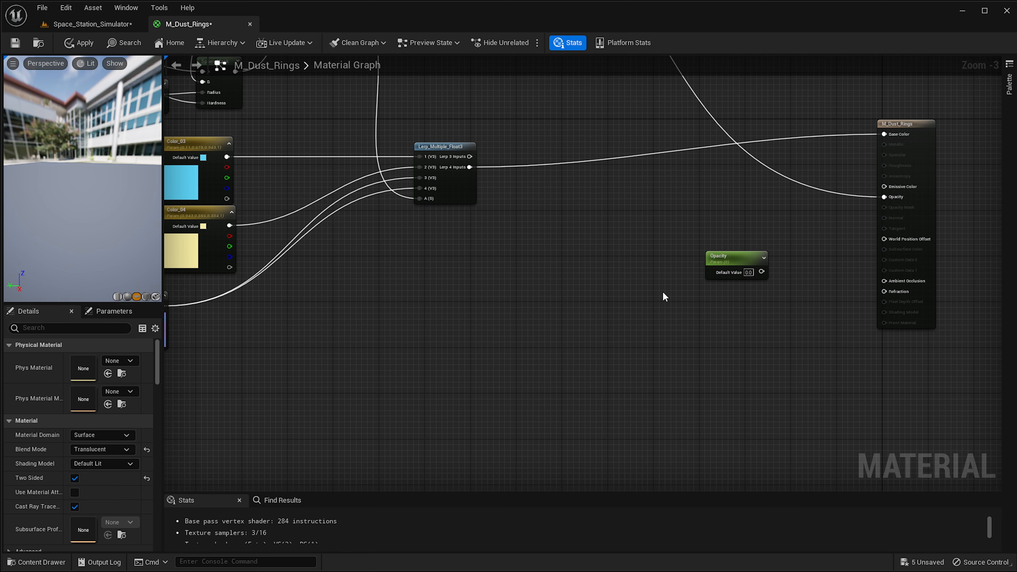
right_drag(666, 293, 587, 320)
scroll(532, 226, up, 1)
right_drag(532, 226, 530, 283)
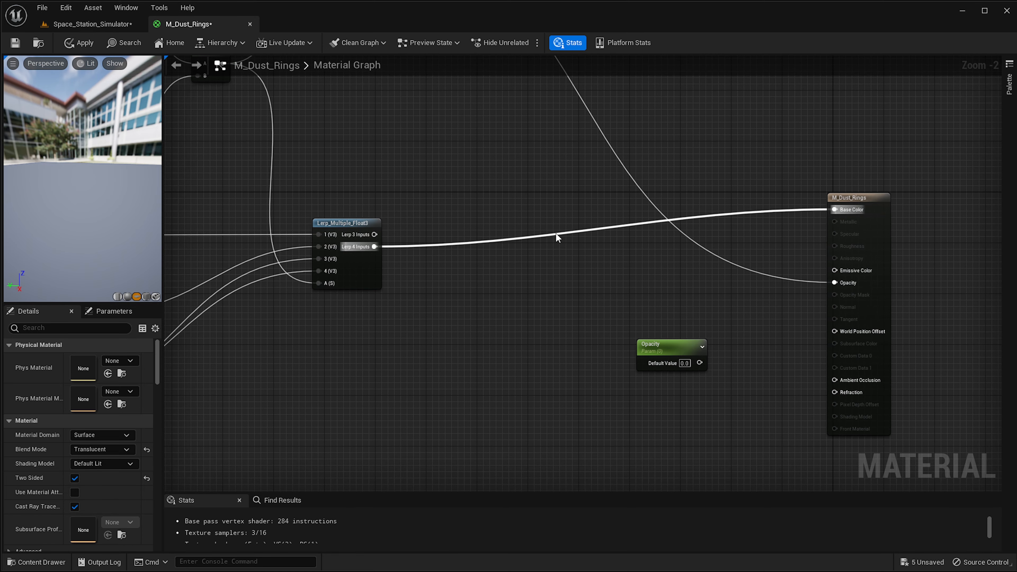
click(574, 223)
drag(380, 246, 585, 231)
click(574, 274)
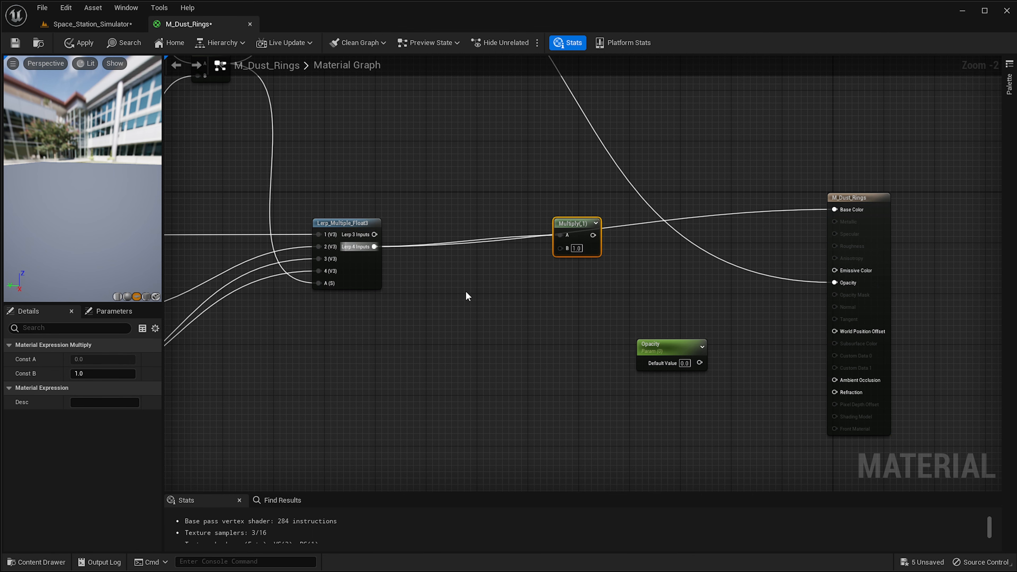
Duplicate the VirtualPlaneCoordinates node and place the copy below the Randomizer and Frequency_01 parameters.
right_drag(480, 295, 575, 305)
scroll(592, 305, up, 2)
right_drag(527, 409, 647, 309)
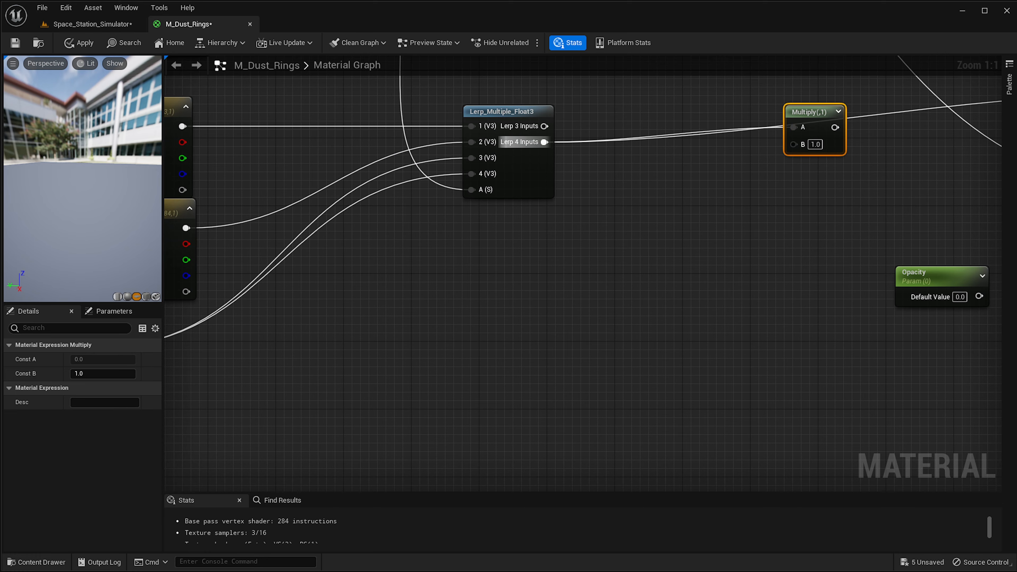
right_drag(302, 392, 692, 328)
right_drag(401, 488, 905, 277)
right_drag(526, 345, 812, 431)
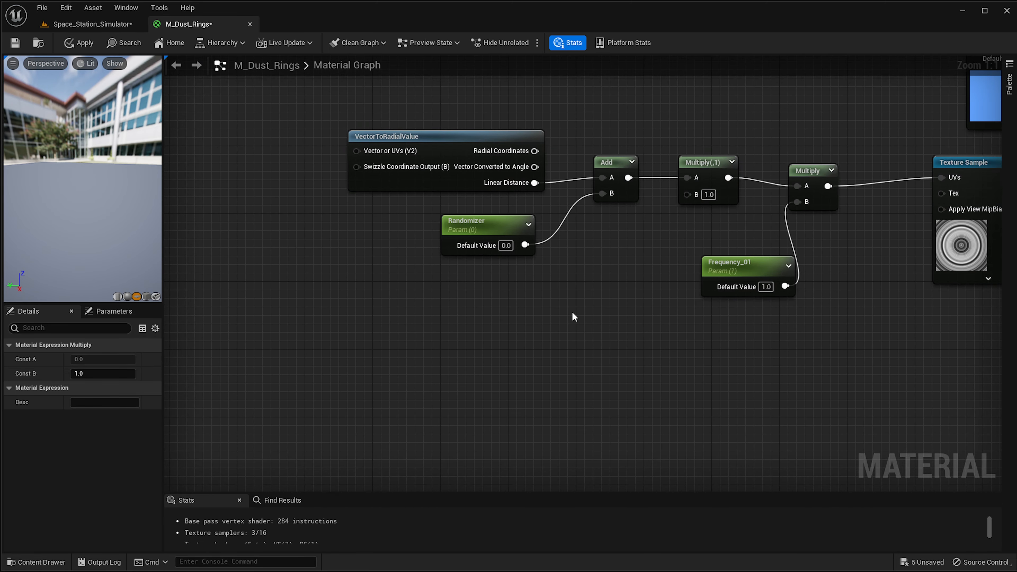
scroll(554, 283, down, 3)
right_drag(553, 282, 561, 403)
right_drag(701, 160, 640, 360)
click(752, 171)
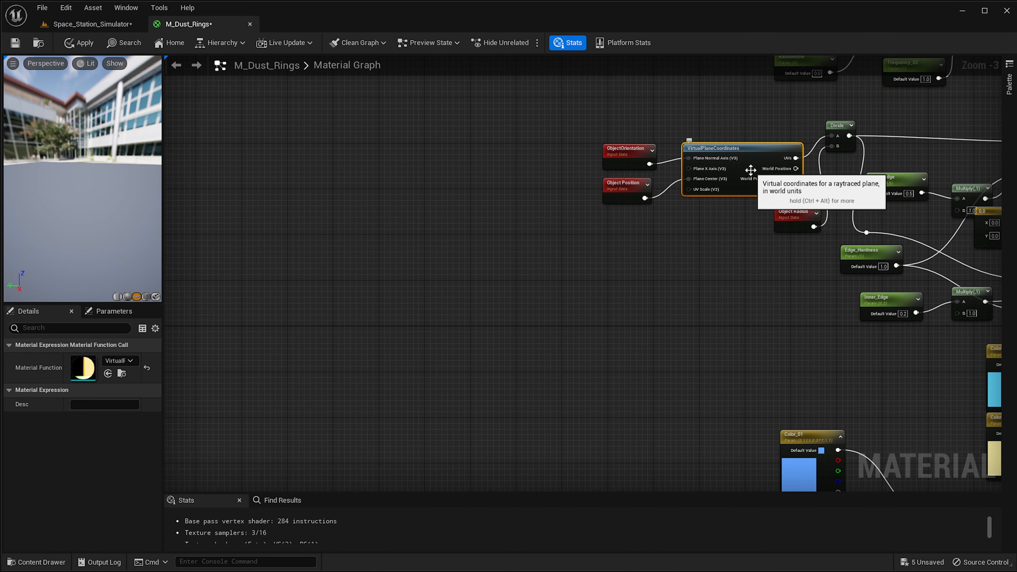
key(ctrl+d)
drag(801, 198, 572, 384)
right_drag(609, 423, 698, 209)
drag(678, 163, 594, 438)
right_drag(634, 484, 691, 280)
scroll(673, 269, up, 2)
drag(636, 238, 615, 347)
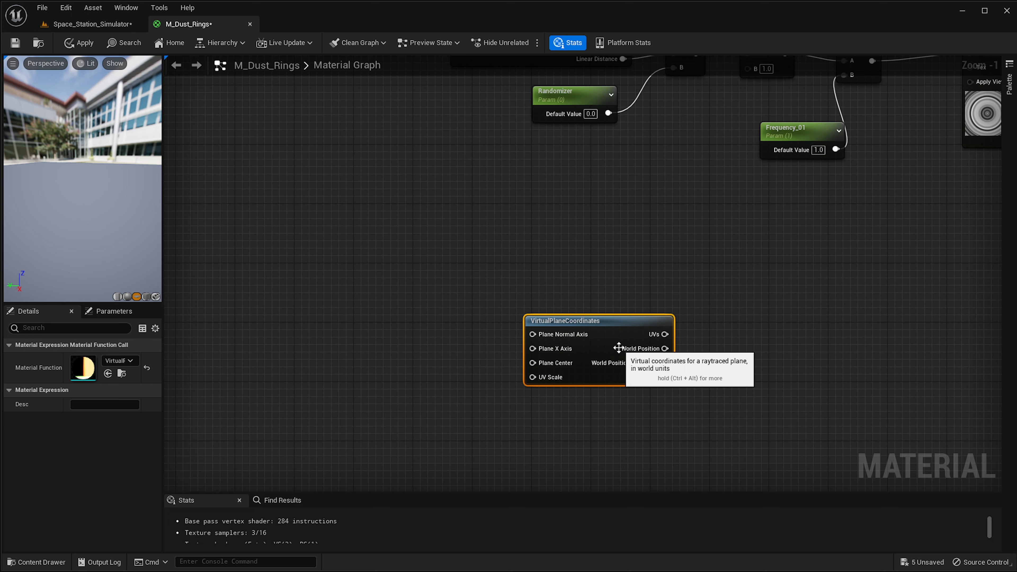
scroll(661, 343, up, 1)
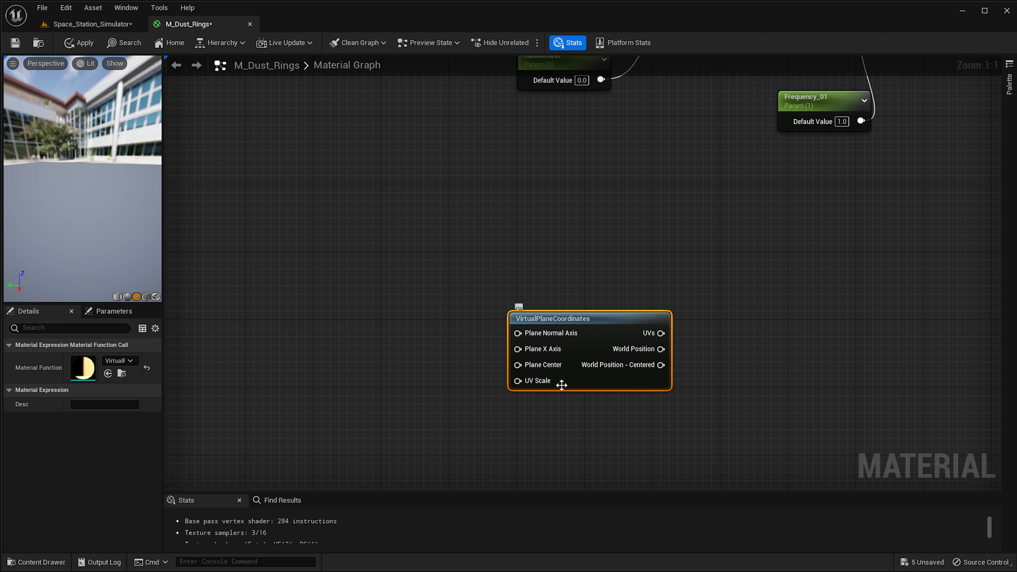
drag(533, 364, 471, 391)
click(574, 376)
drag(580, 339, 623, 338)
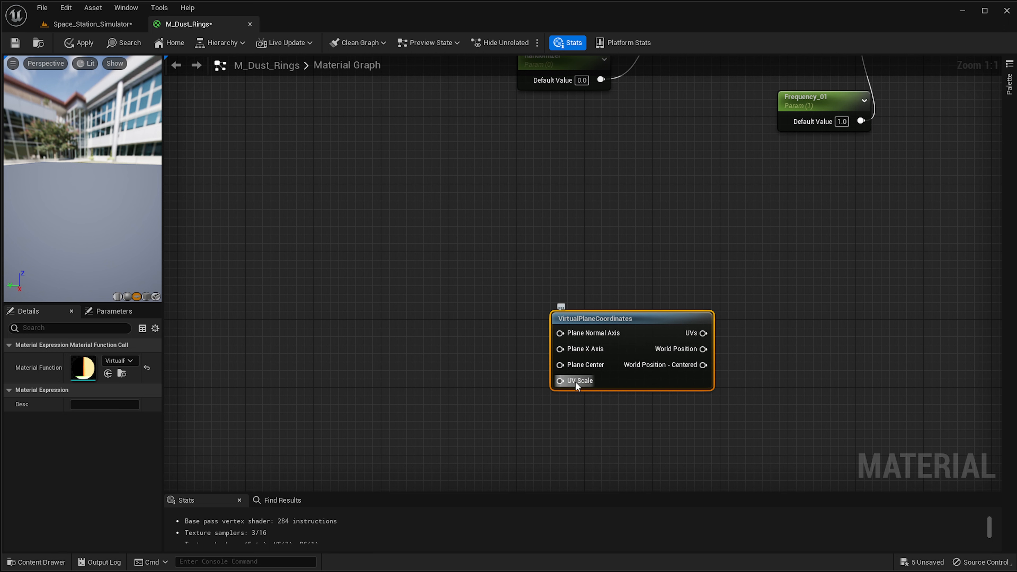
Add an Object Position node and connect it to the copied VirtualPlaneCoordinates Plane Center input.
right_click(442, 382)
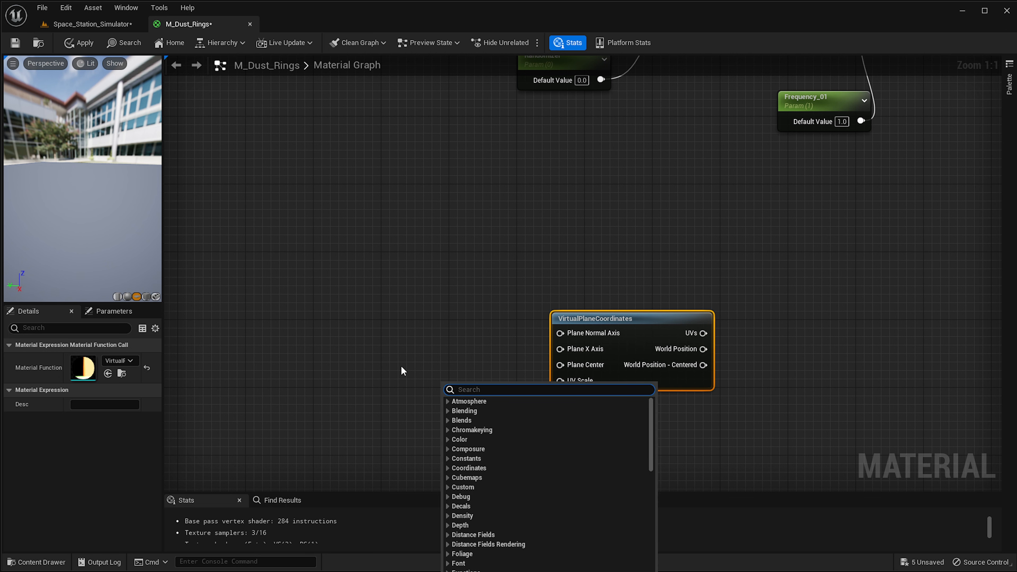
text(objectposi)
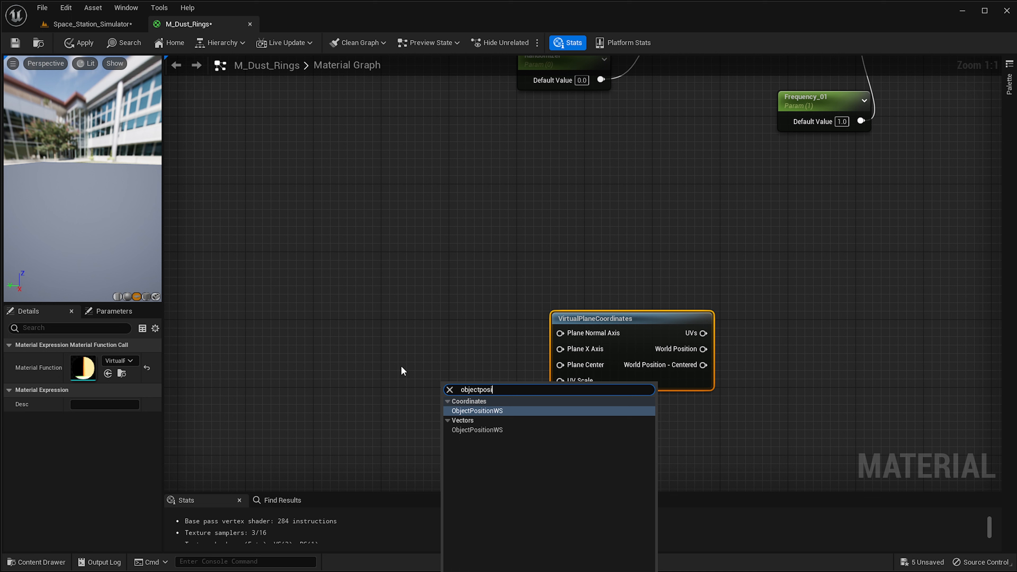
key(Return)
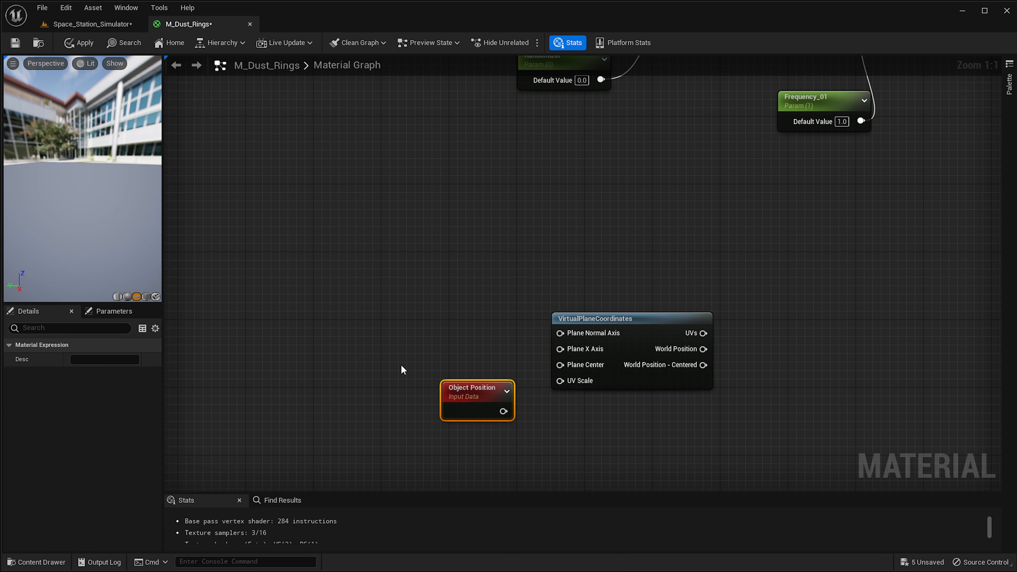
drag(503, 411, 561, 365)
drag(480, 382, 497, 372)
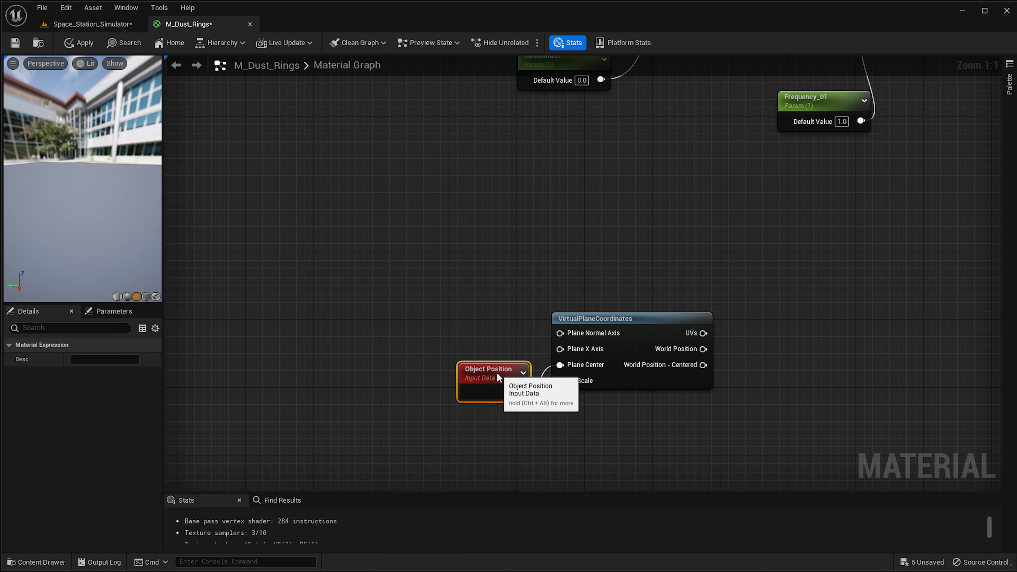
Add an ObjectOrientation node and connect it to the VirtualPlaneCoordinates Plane Normal Axis input.
right_click(367, 362)
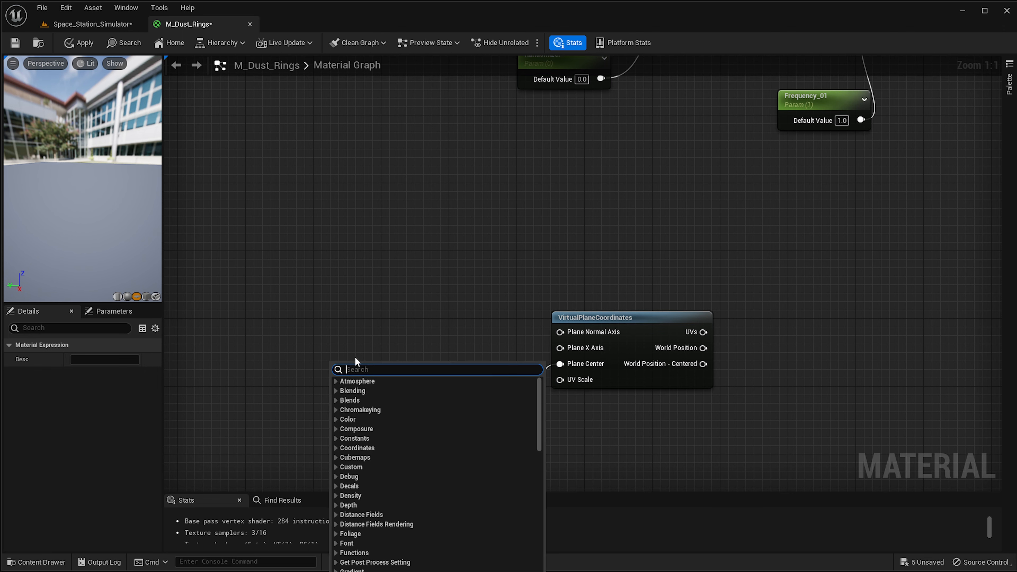
text(objectori)
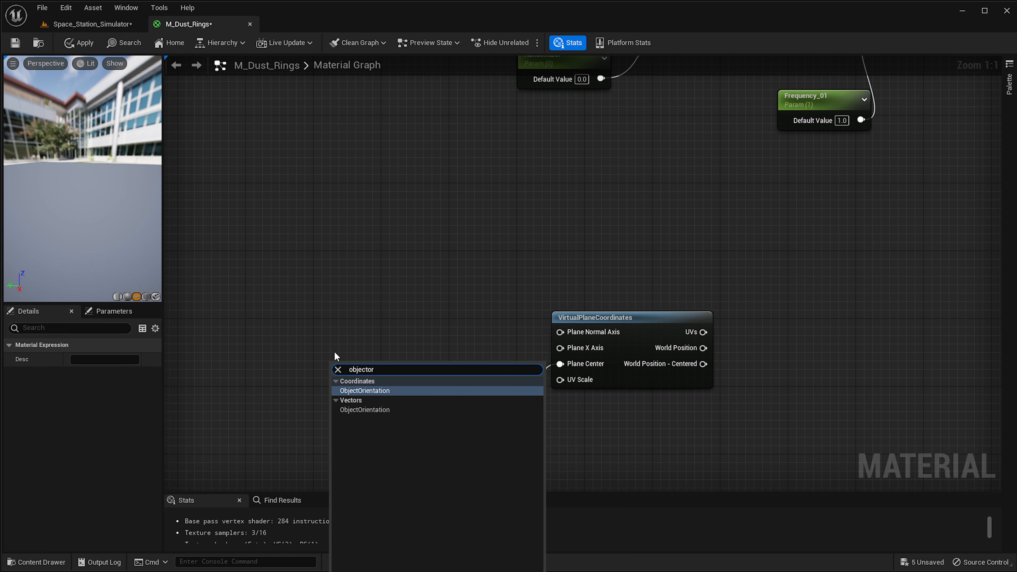
key(Return)
drag(399, 391, 565, 332)
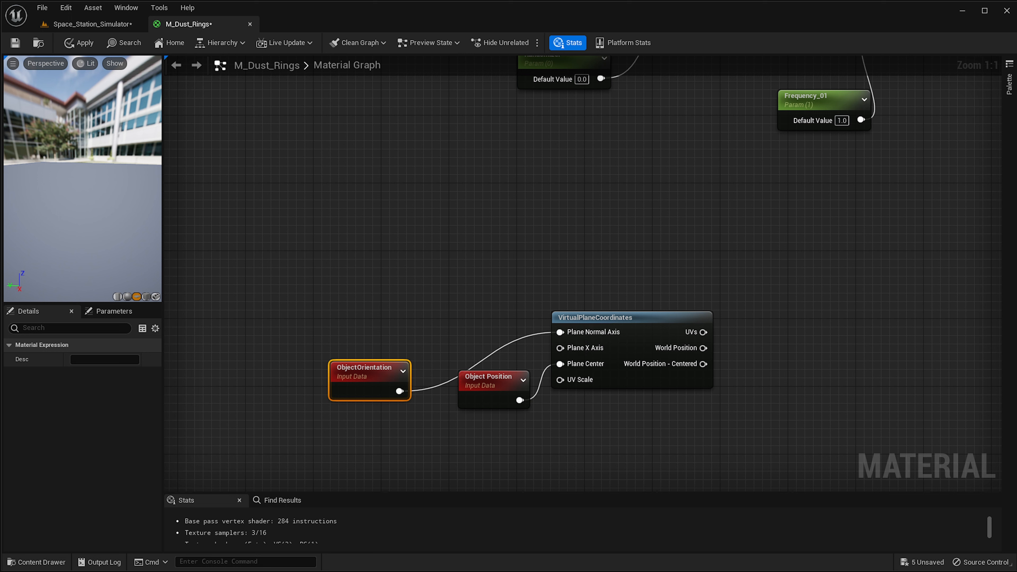
drag(341, 382, 266, 441)
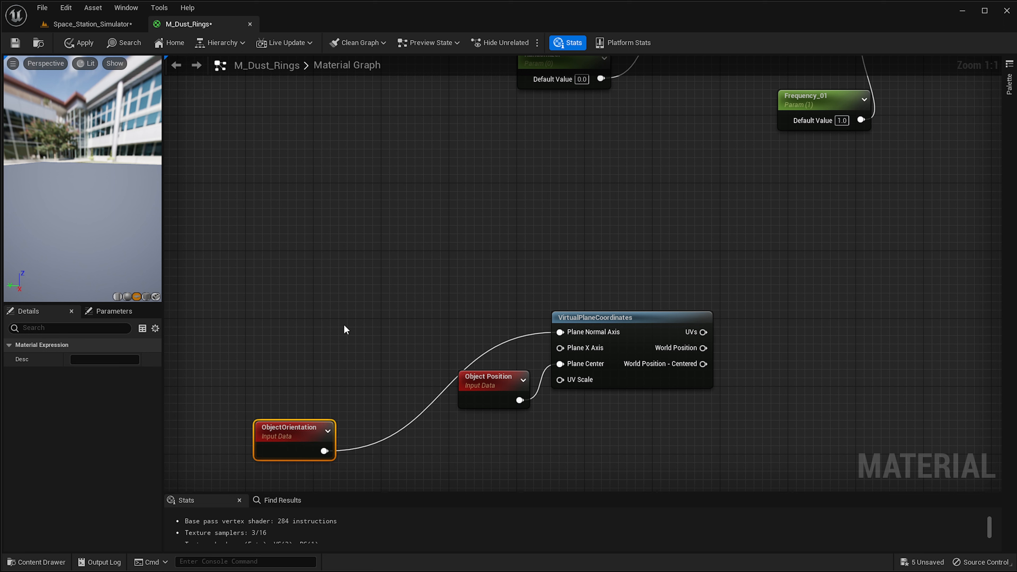
click(625, 341)
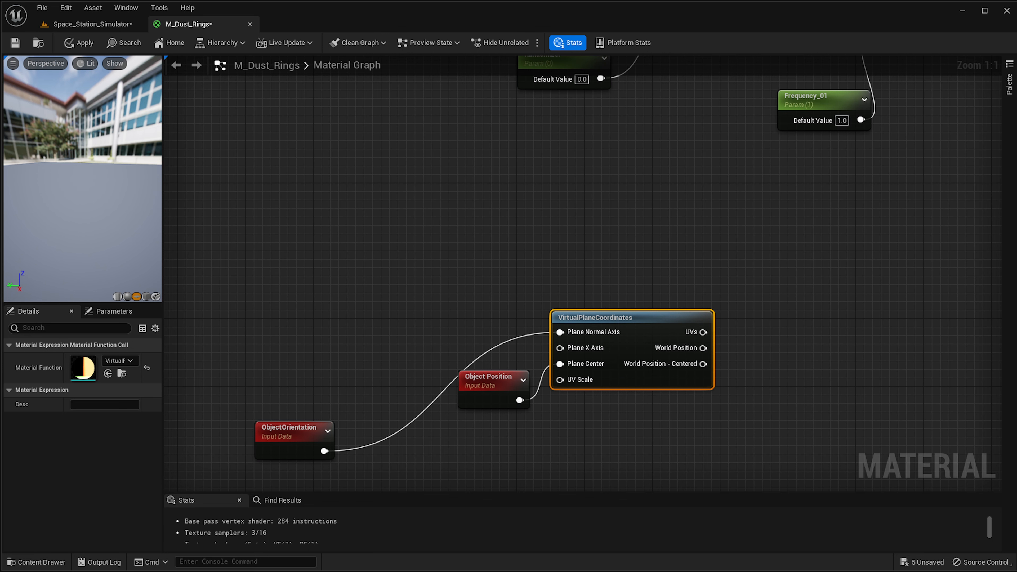
Add a CreateThirdOrthogonalVector node above the VirtualPlaneCoordinates node.
right_drag(404, 233, 466, 252)
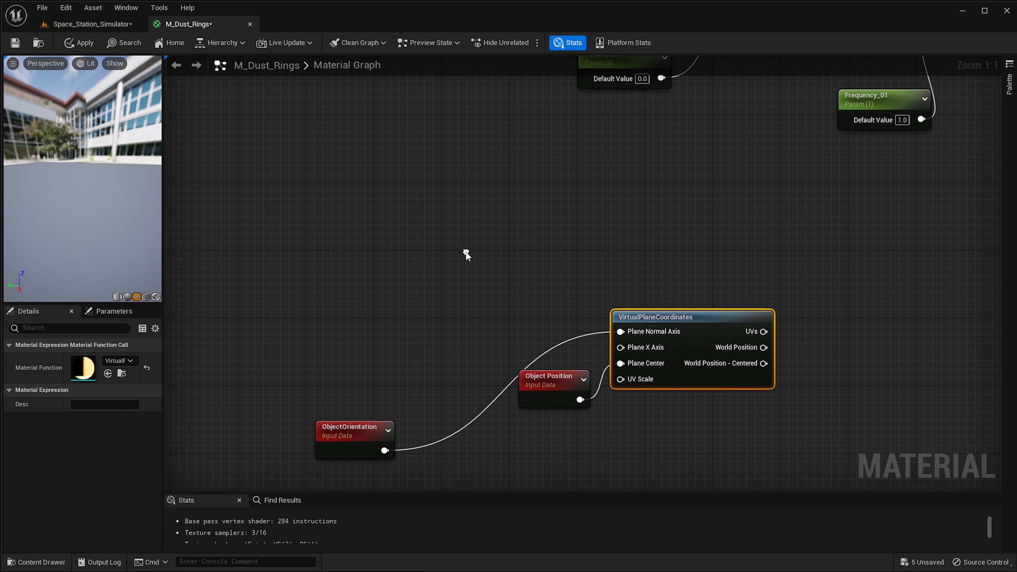
right_click(469, 264)
text(create)
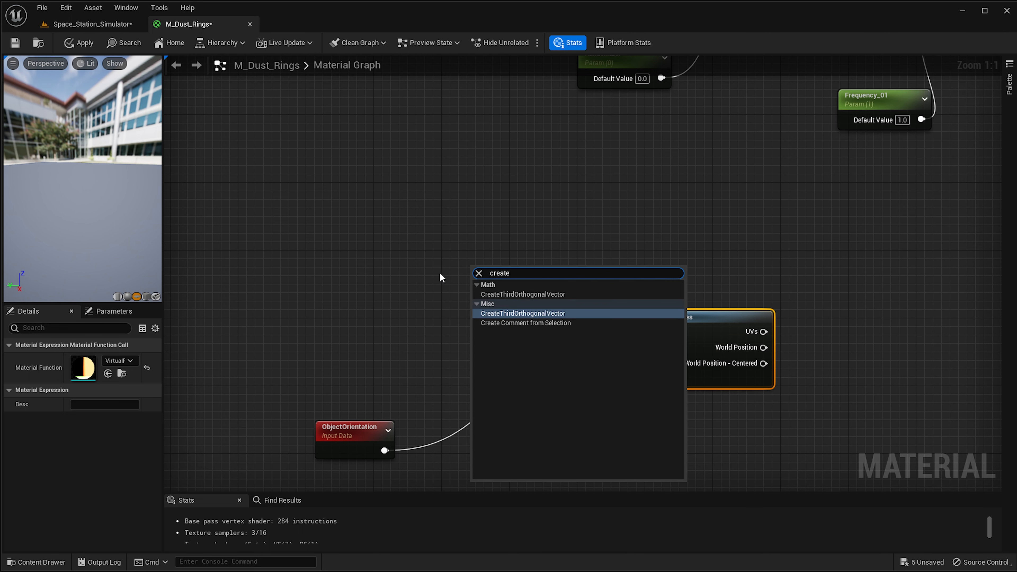
key(Return)
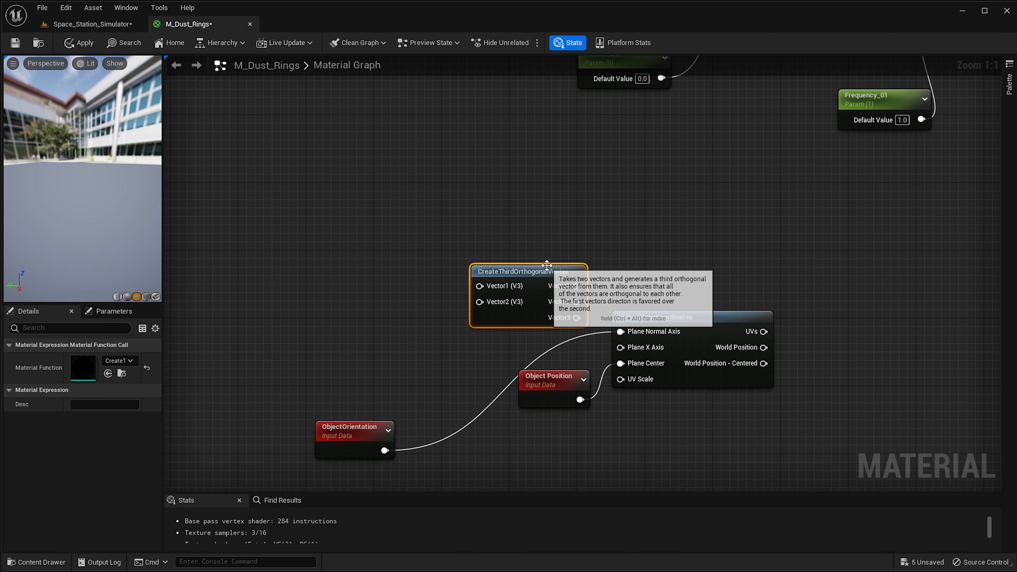
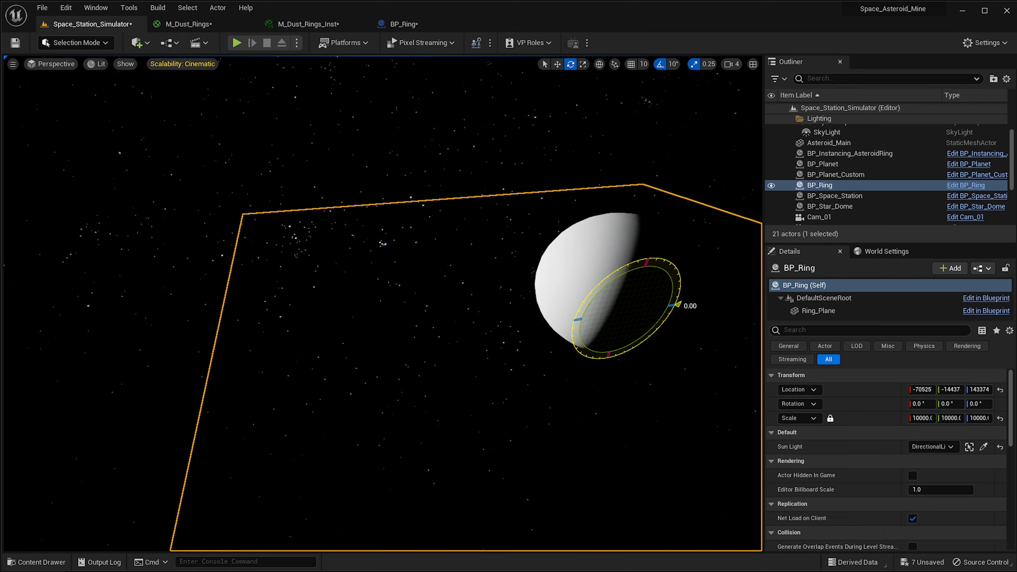
Rotate the BP_Ring actor to 10° about its Y axis around the central sphere.
right_drag(532, 218, 617, 212)
right_drag(212, 287, 164, 316)
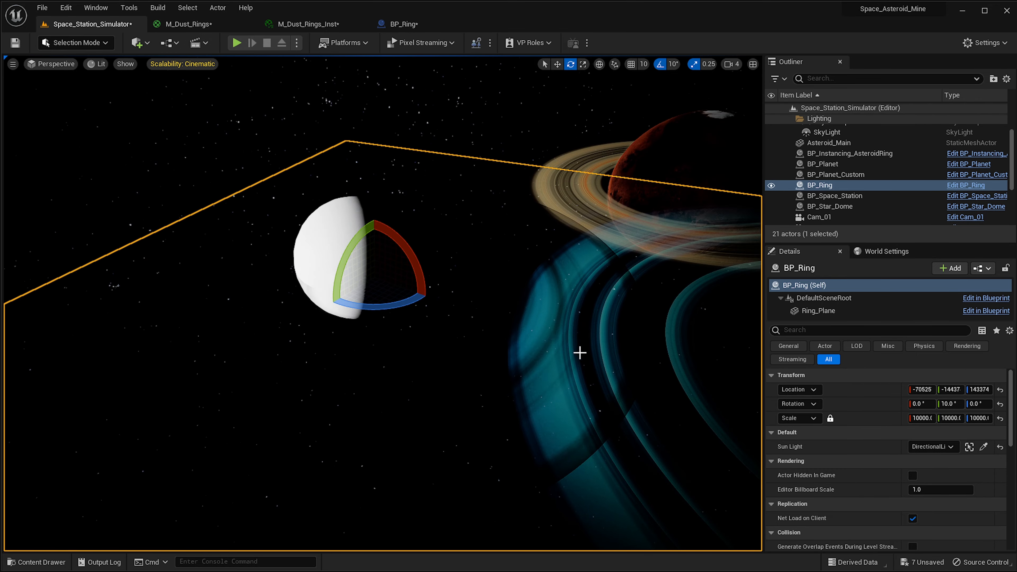
right_drag(580, 352, 611, 340)
right_drag(462, 257, 459, 257)
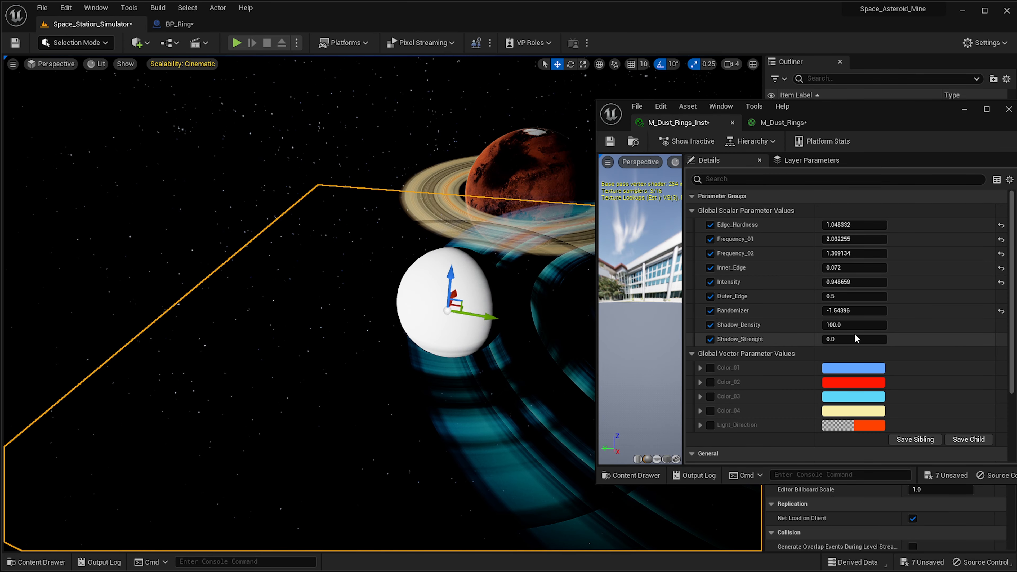
Set Shadow_Strenght to 0.656 in the M_Dust_Rings_Inst material instance and inspect the shadowed rings.
mouse_move(841, 340)
mouse_down()
mouse_move(850, 339)
mouse_move(842, 340)
mouse_up()
click(841, 341)
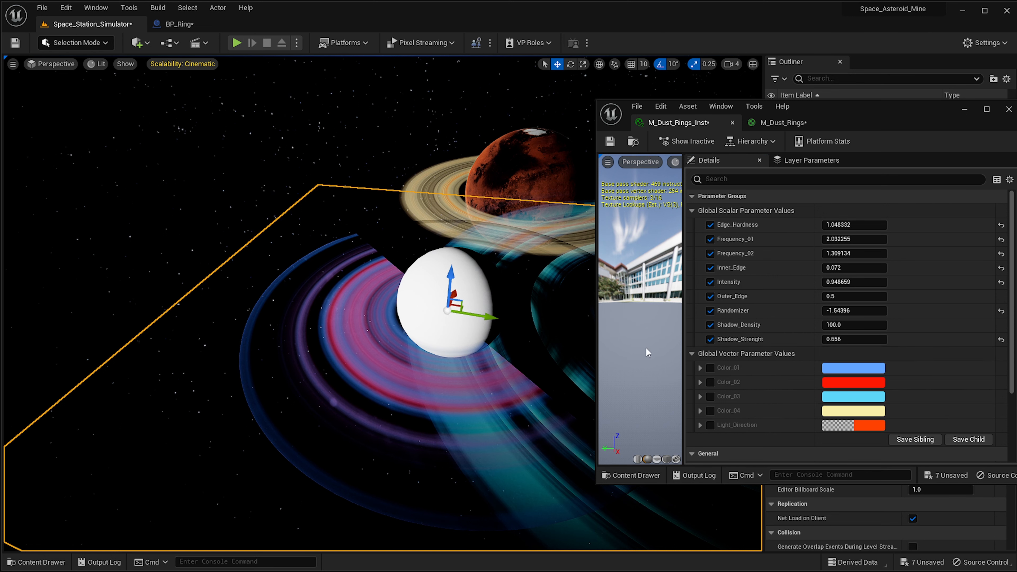
right_drag(489, 349, 461, 341)
right_drag(475, 207, 507, 233)
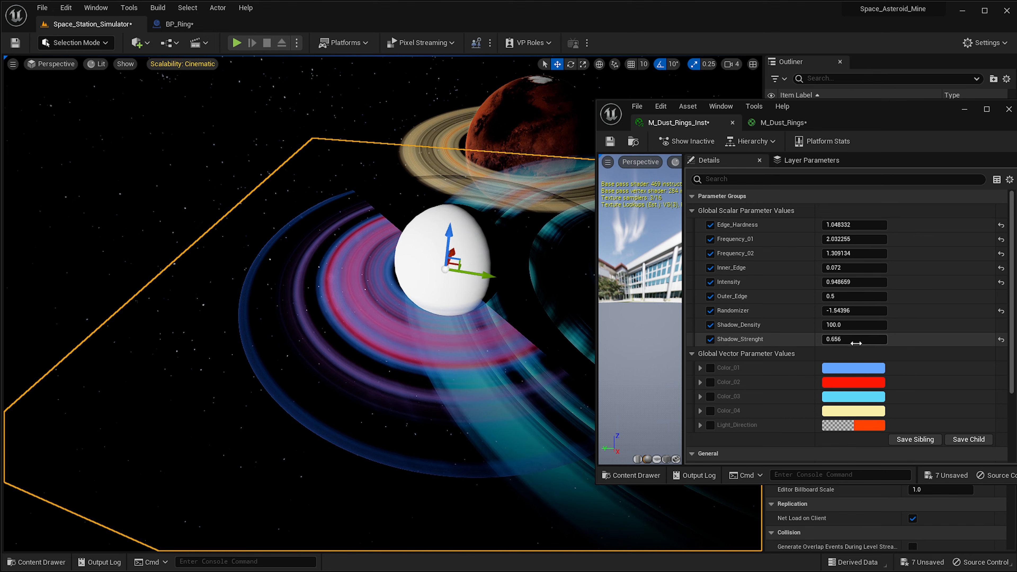
drag(841, 325, 855, 327)
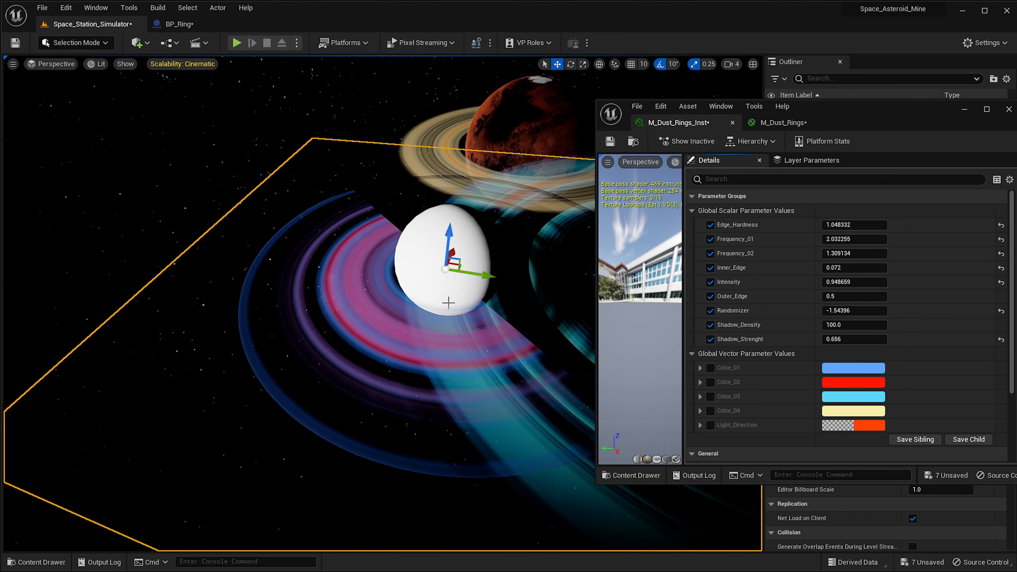
right_drag(449, 303, 502, 271)
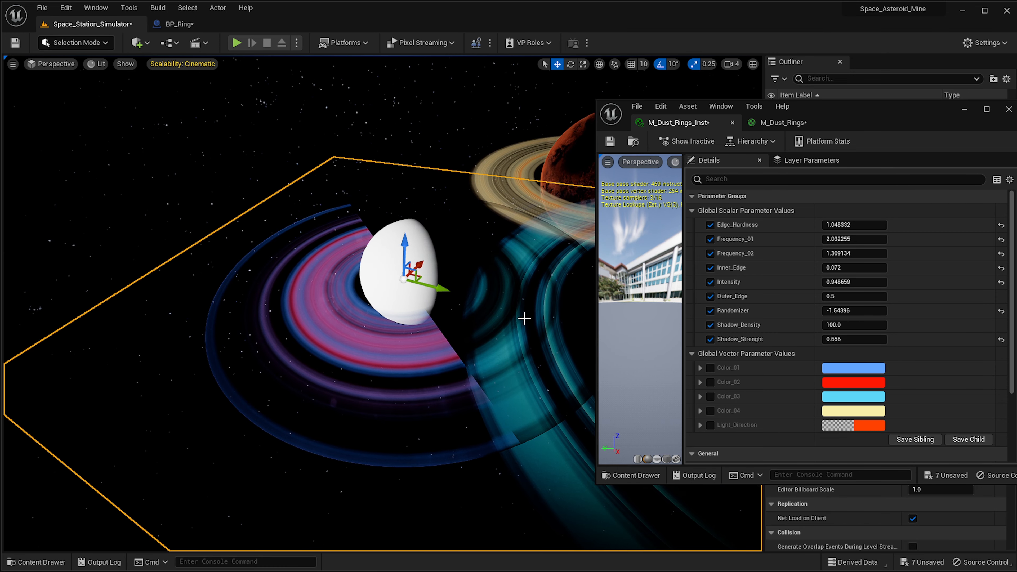
In the M_Dust_Rings graph, set the RadialGradientExponential radius constant to 0.12 and apply the material.
click(784, 122)
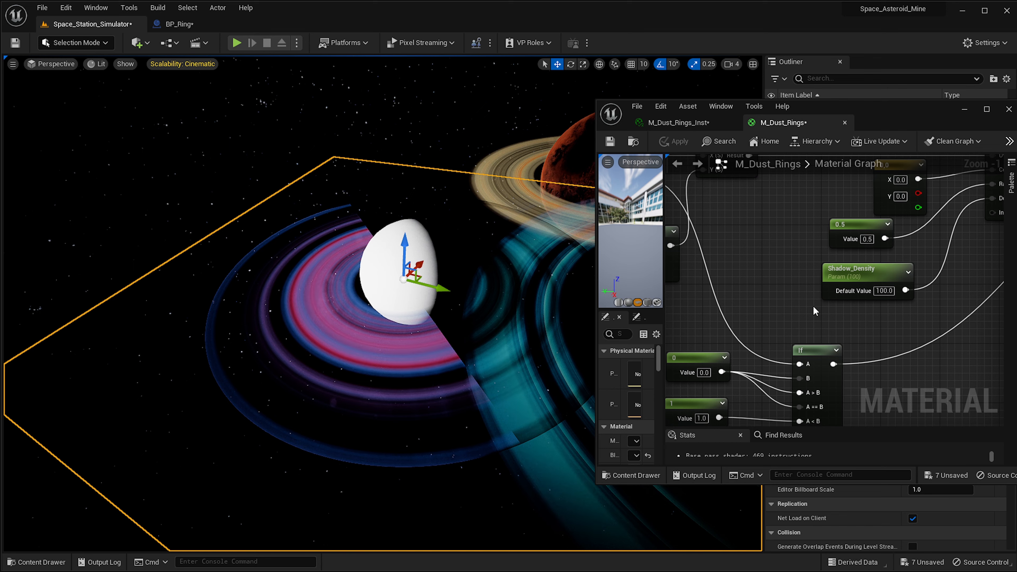
right_drag(813, 305, 973, 237)
right_drag(883, 360, 882, 251)
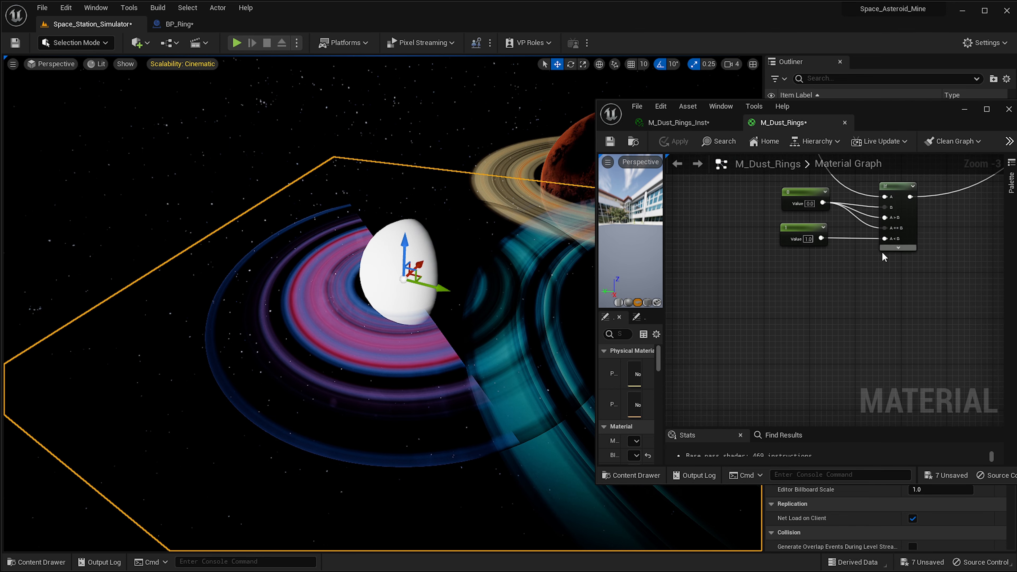
right_drag(817, 179, 738, 375)
scroll(859, 283, up, 2)
scroll(858, 282, up, 1)
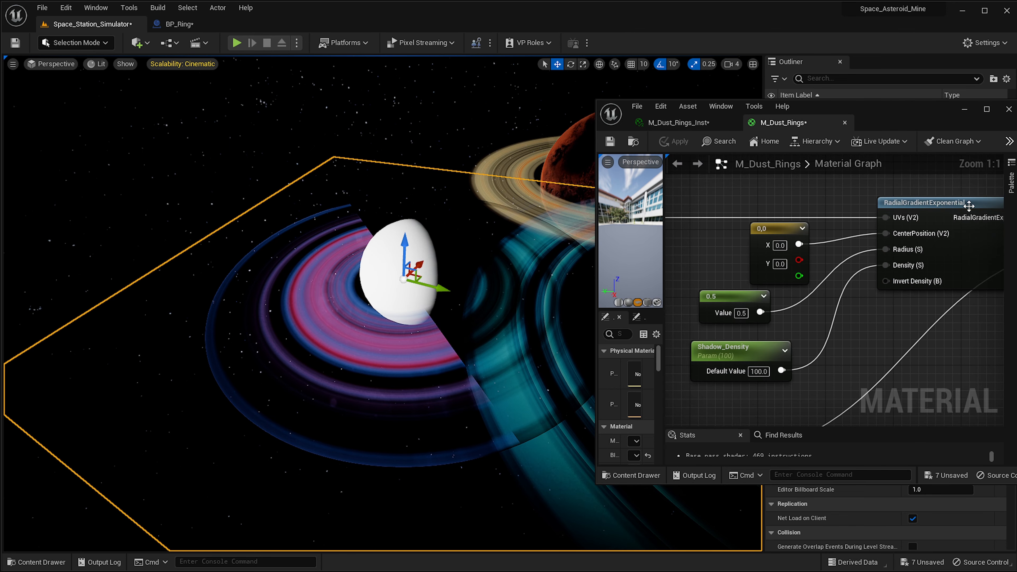
right_drag(931, 234, 911, 236)
right_drag(876, 318, 905, 311)
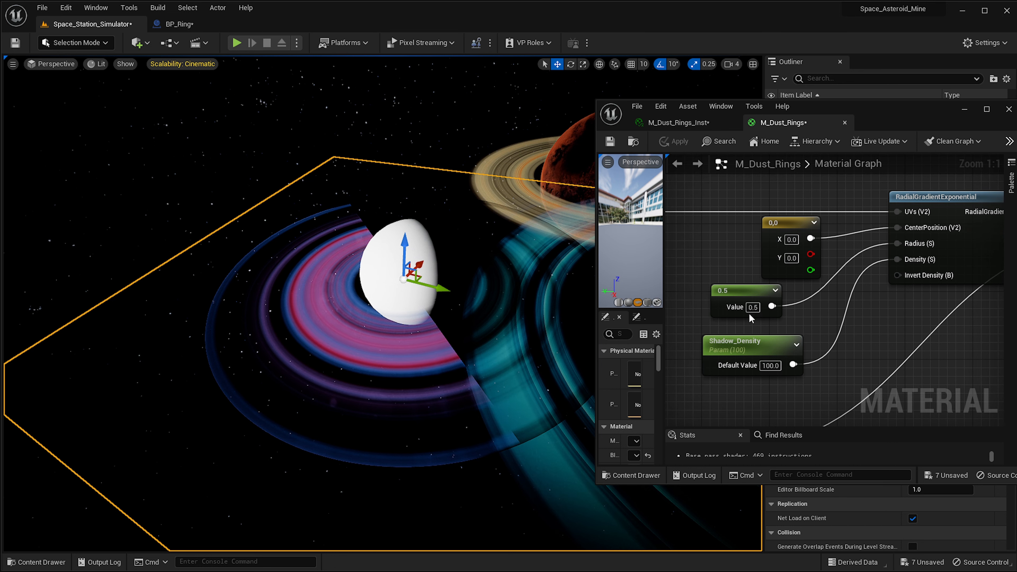
click(752, 307)
text(0.12)
key(Return)
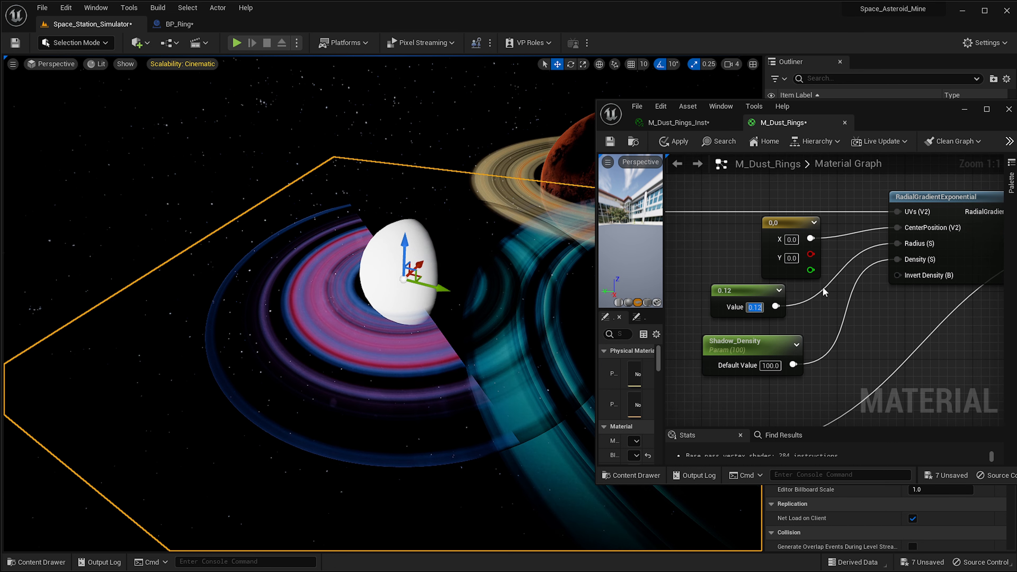
click(676, 142)
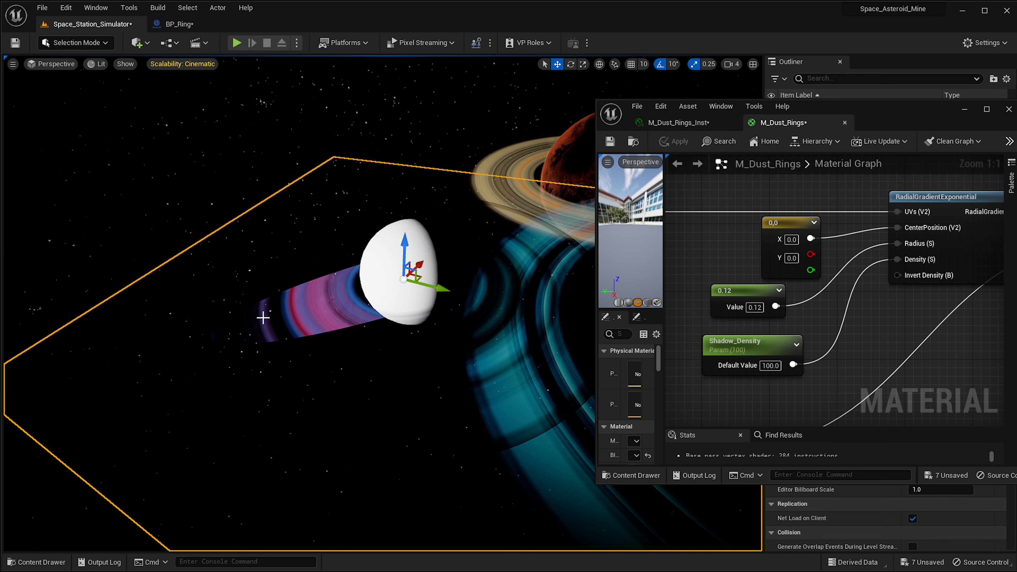
right_drag(263, 317, 319, 322)
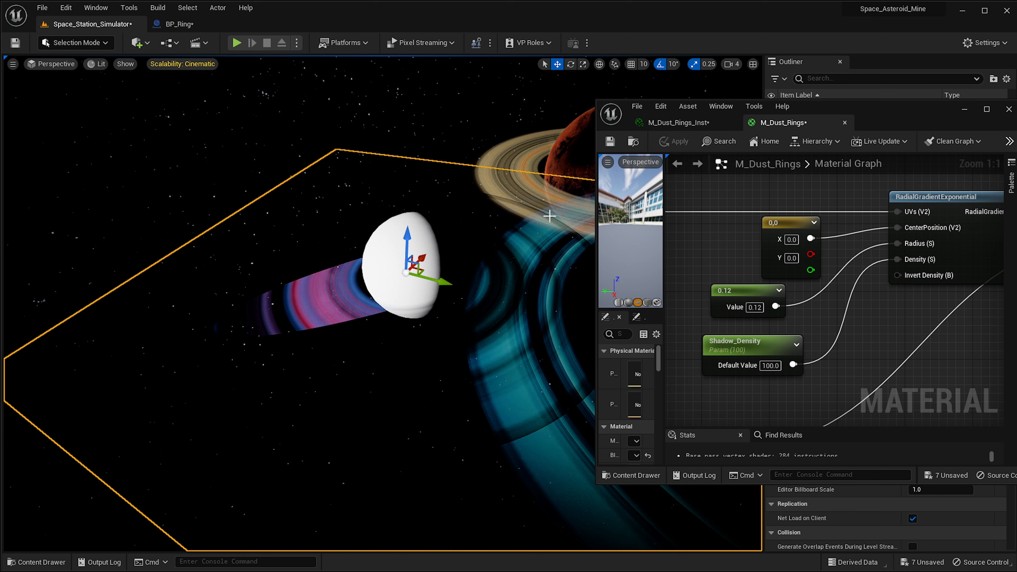
Follow the shadow branch of the graph from the RadialGradientExponential node to its Multiply nodes.
right_drag(786, 344, 860, 331)
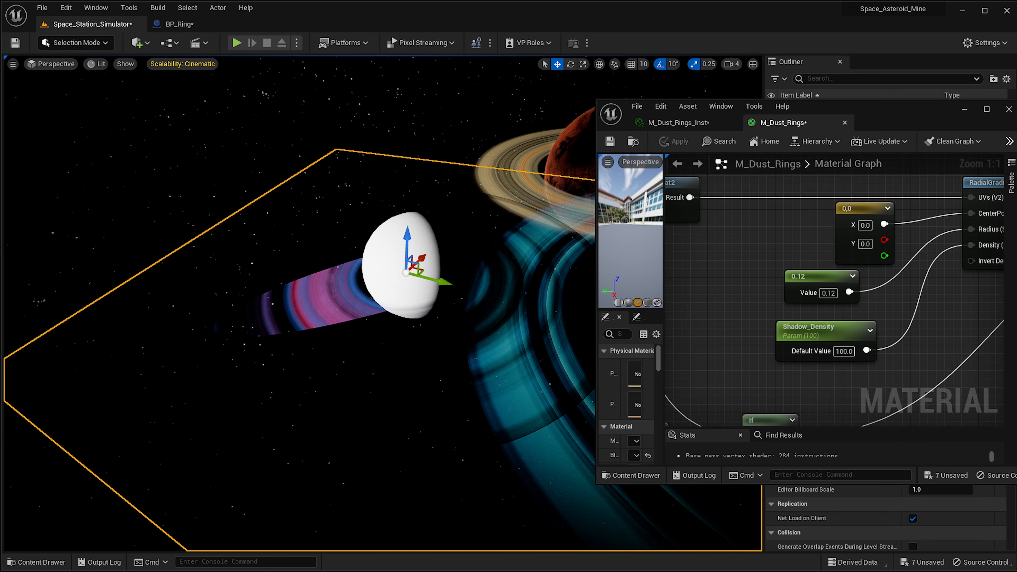
right_drag(676, 276, 896, 320)
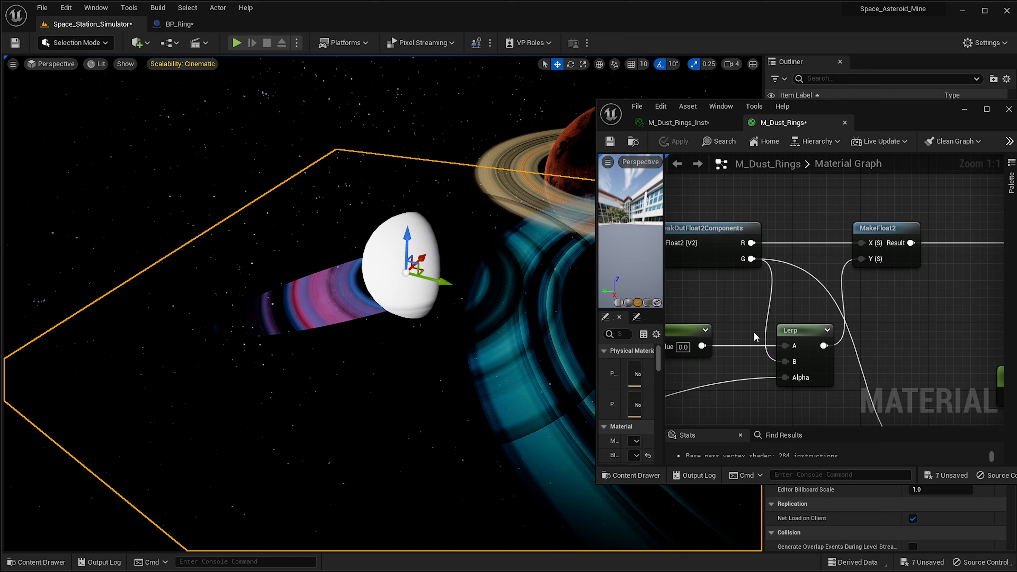
right_drag(753, 331, 937, 289)
scroll(938, 289, down, 2)
right_drag(848, 295, 891, 268)
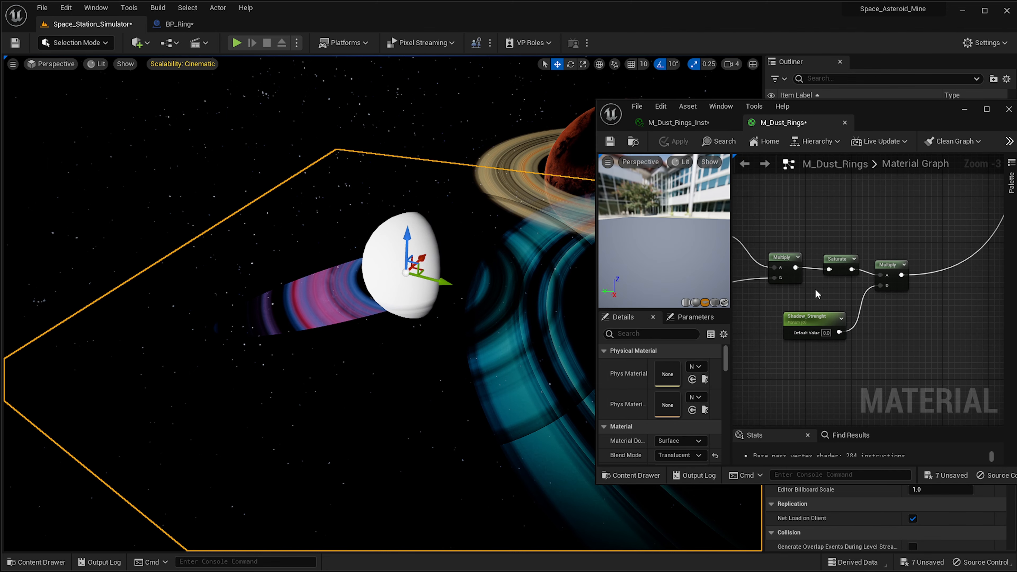
scroll(815, 288, up, 4)
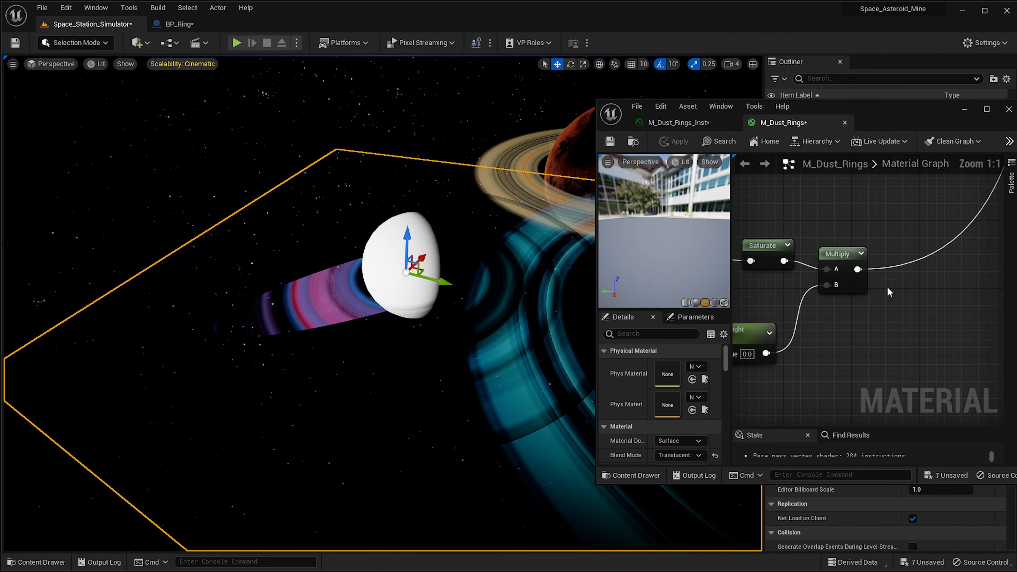
scroll(920, 314, down, 2)
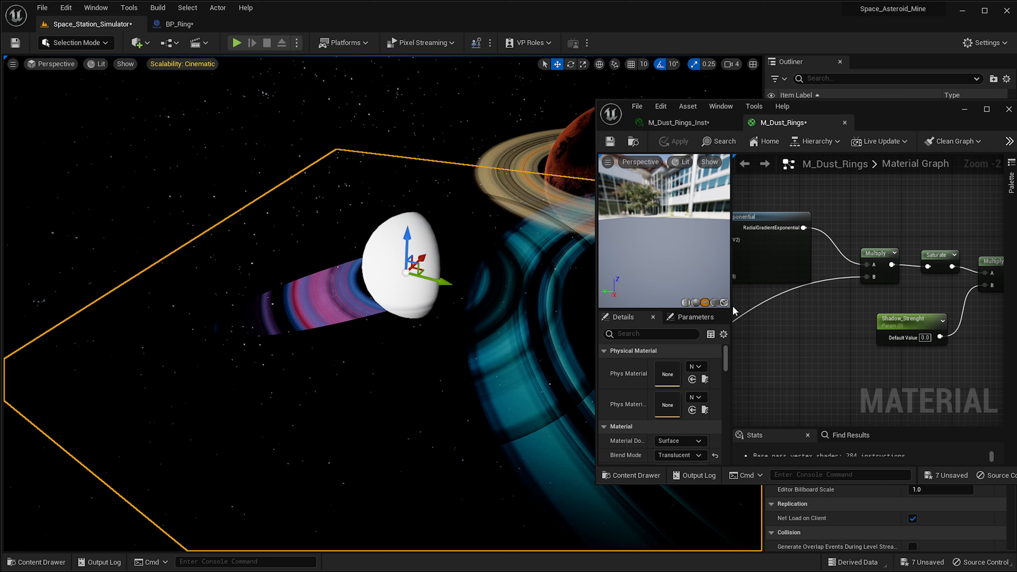
right_drag(735, 293, 910, 317)
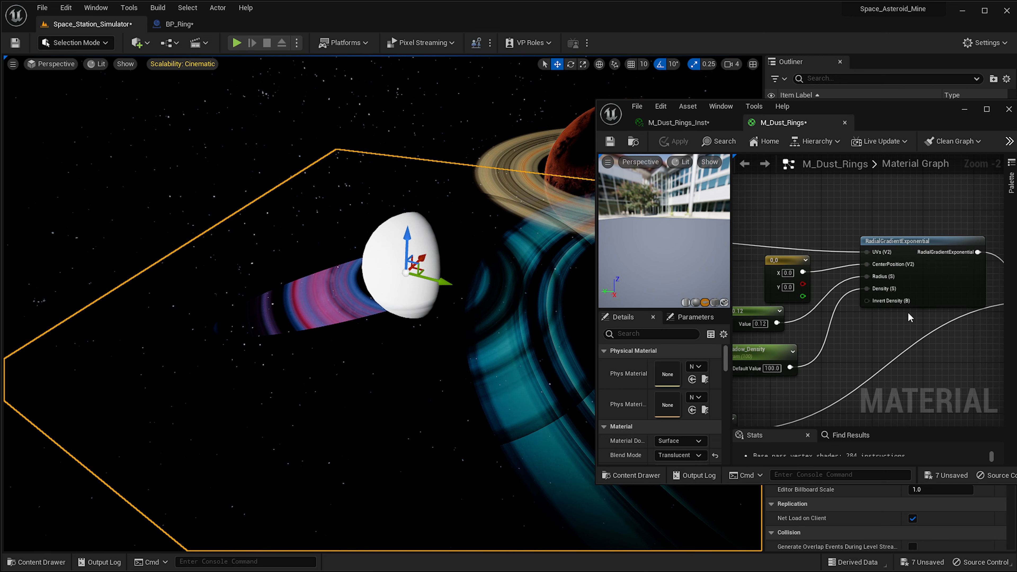
right_drag(785, 351, 880, 261)
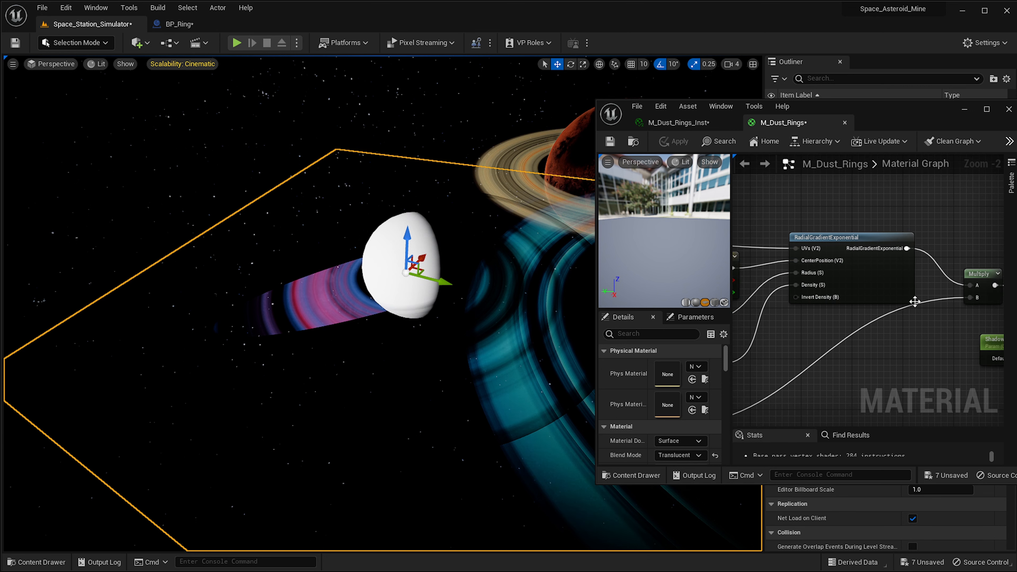
right_drag(915, 302, 735, 306)
right_drag(961, 274, 834, 243)
Add a OneMinus node beside the final shadow Multiply node.
scroll(834, 243, up, 2)
right_click(851, 224)
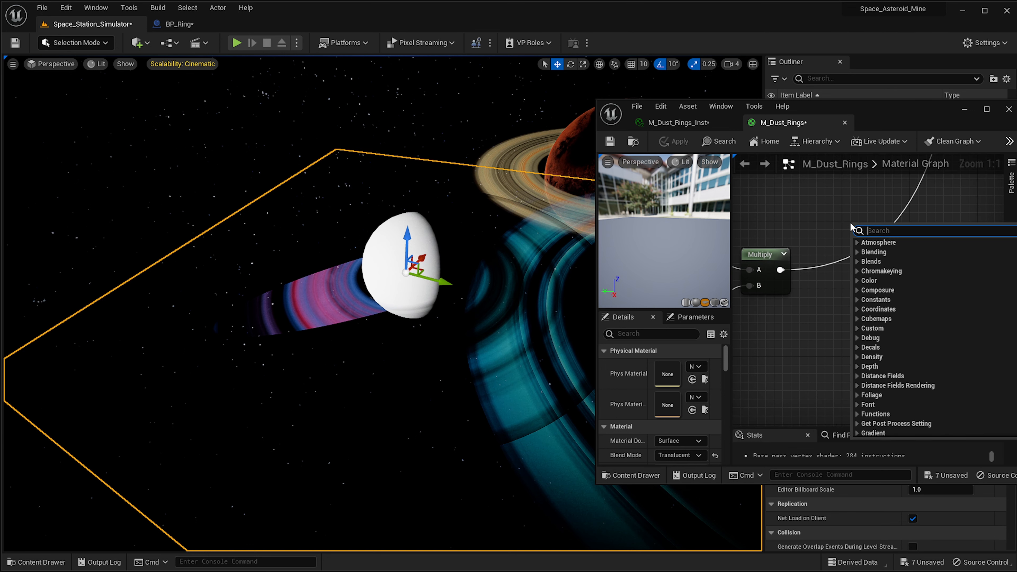
text(one min)
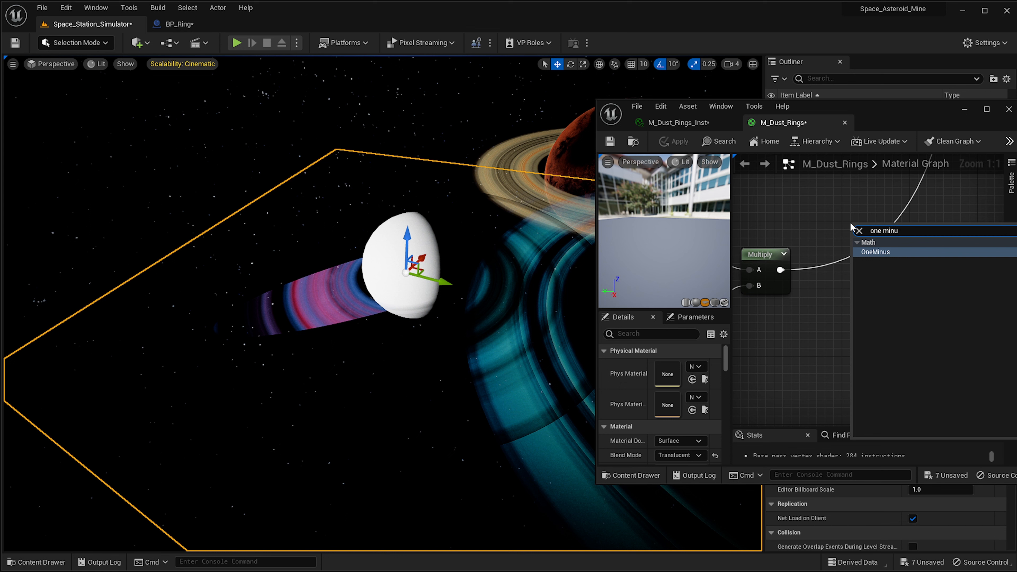
text(u)
click(895, 253)
right_drag(878, 267, 874, 310)
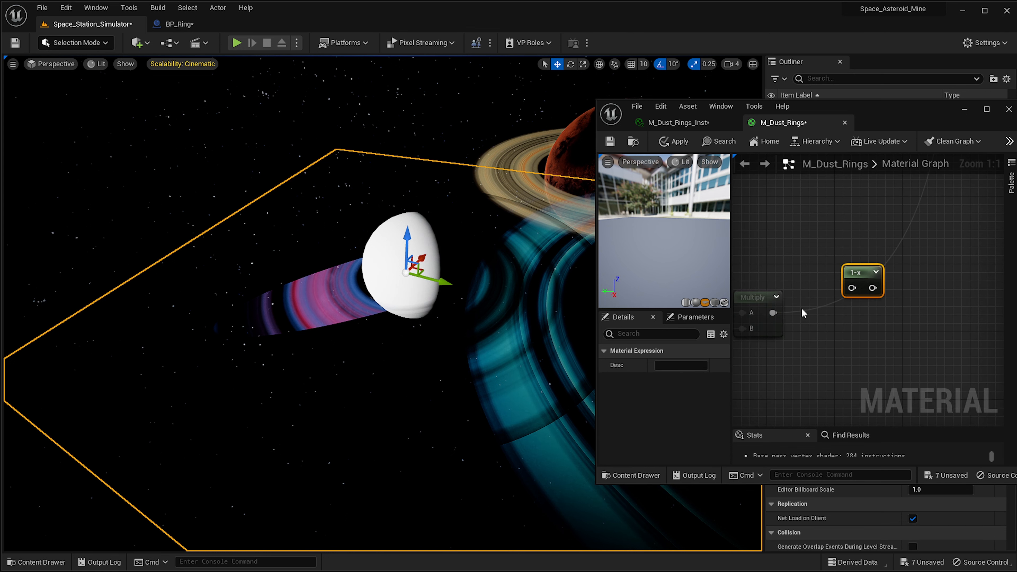
Wire the OneMinus node after the shadow Multiply output so it inverts the shadow mask, then apply the material.
drag(855, 292, 854, 291)
right_drag(866, 247, 858, 309)
scroll(861, 309, down, 1)
right_drag(904, 320, 881, 362)
scroll(881, 363, down, 1)
drag(846, 386, 904, 344)
scroll(818, 275, down, 2)
scroll(817, 275, down, 2)
right_drag(806, 300, 895, 215)
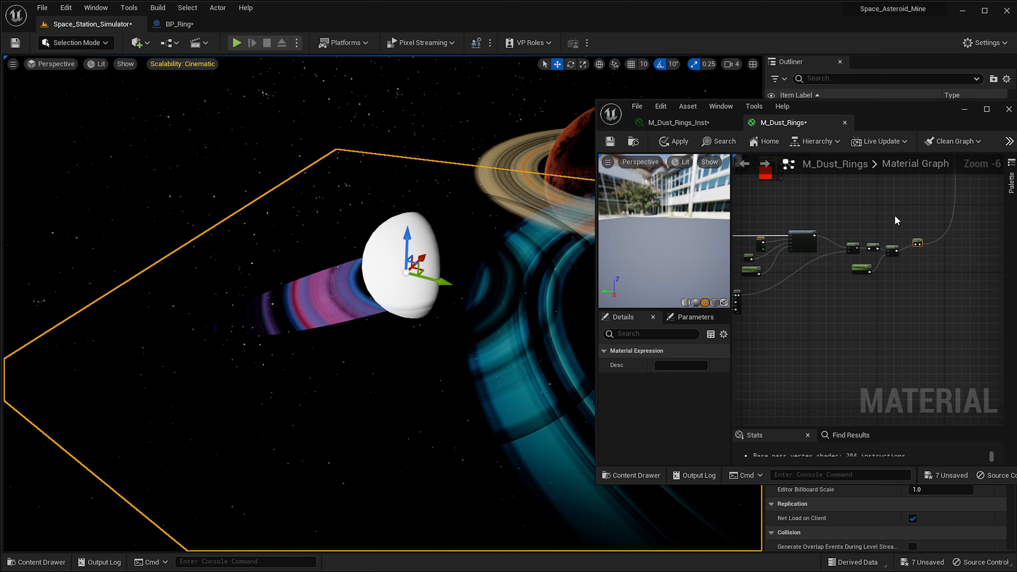
scroll(928, 274, up, 3)
click(937, 243)
right_drag(936, 243, 923, 328)
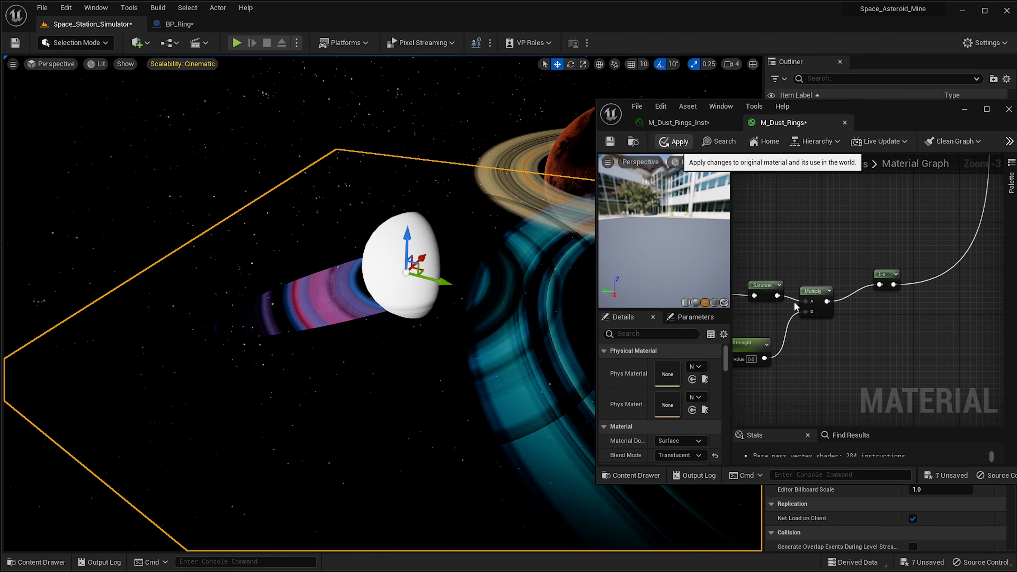
click(675, 141)
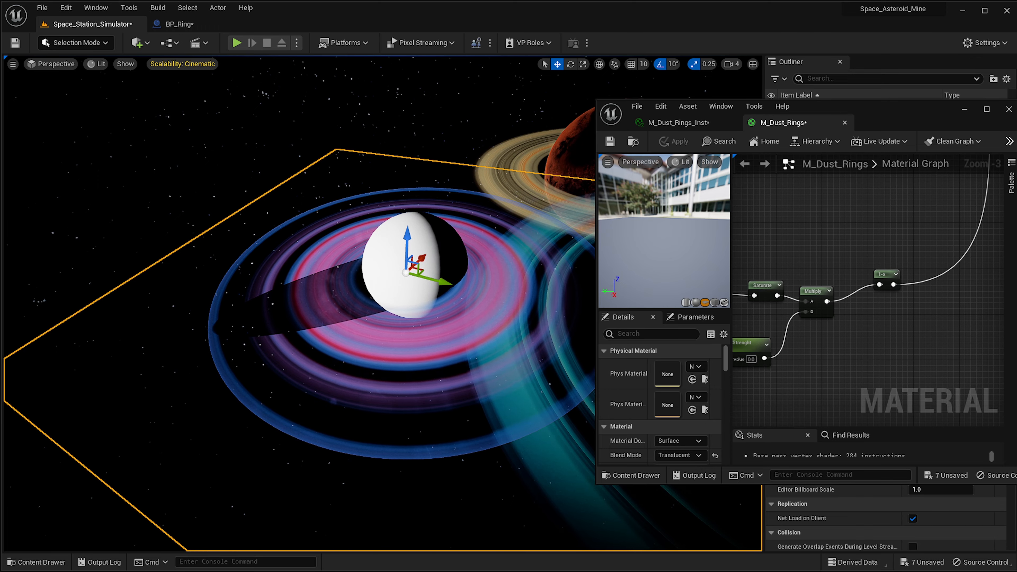
Orbit around the sphere to inspect the inverted shadow on the rings.
right_drag(360, 304, 384, 284)
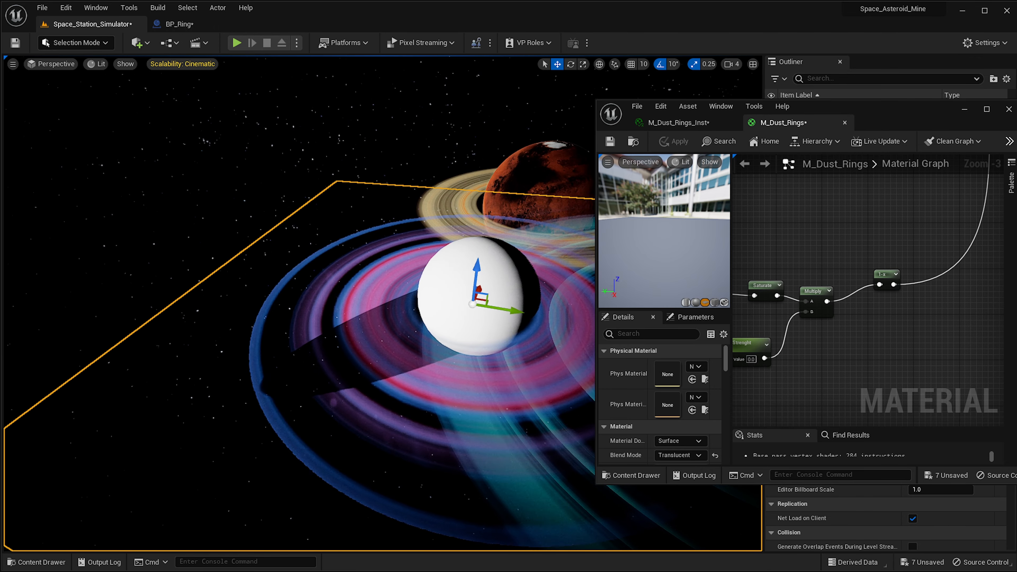
right_drag(470, 308, 422, 292)
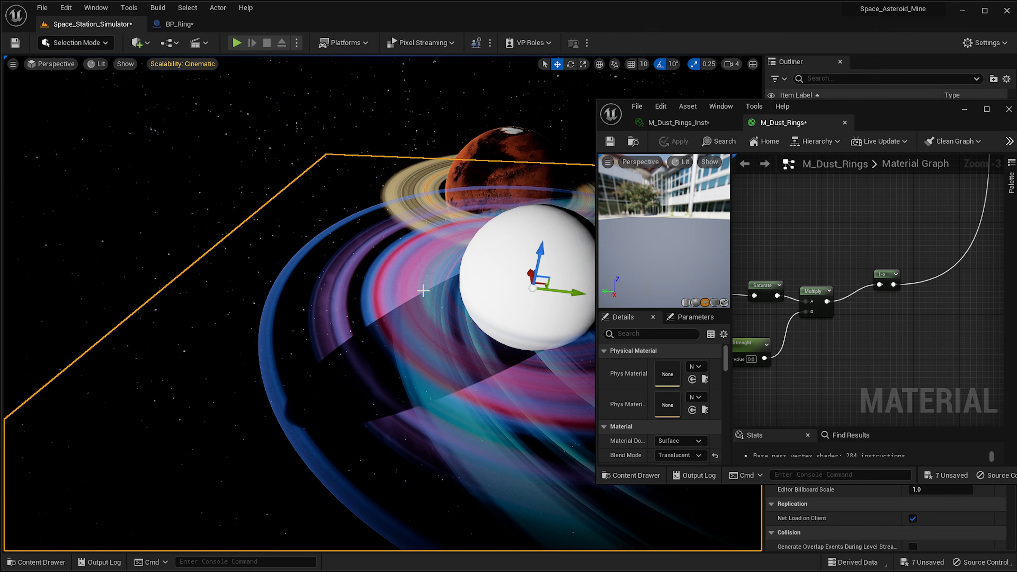
right_drag(356, 381, 380, 372)
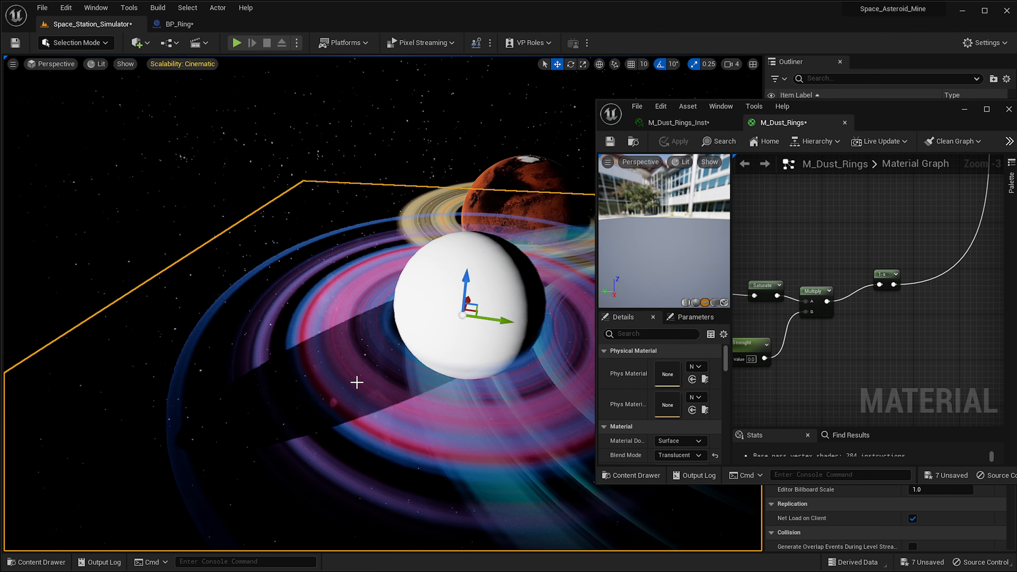
mouse_move(479, 288)
right_down()
mouse_move(444, 280)
mouse_move(461, 296)
right_up()
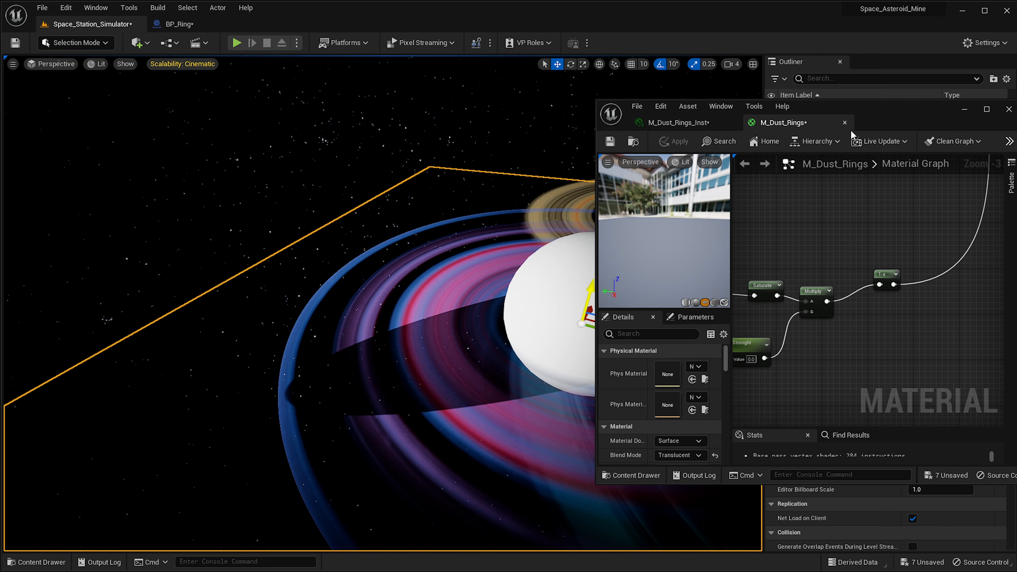
Review the Shadow_Strenght parameter node, then set Shadow_Density to about 9.04 in the material instance.
right_drag(796, 295, 852, 291)
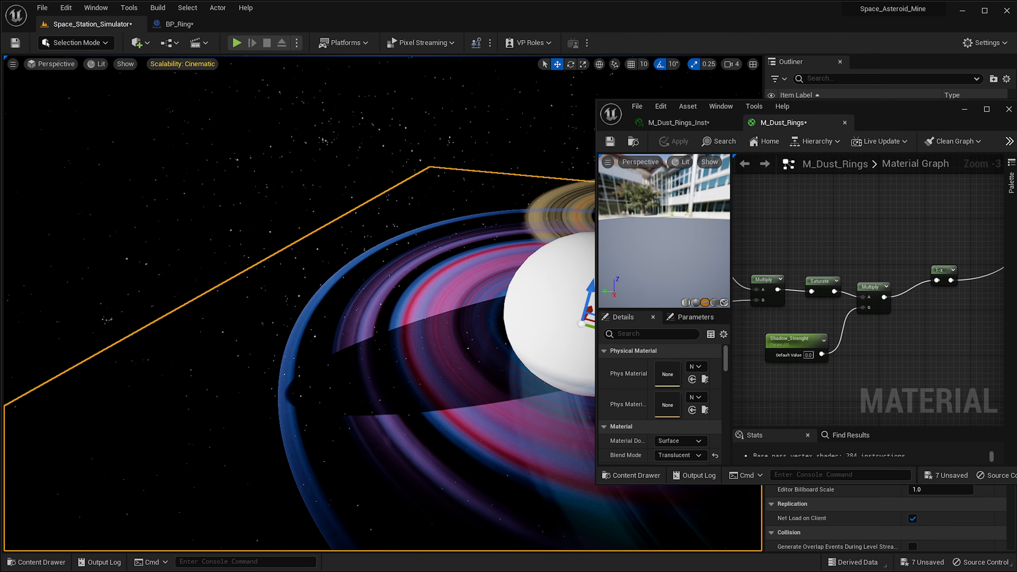
scroll(781, 320, up, 3)
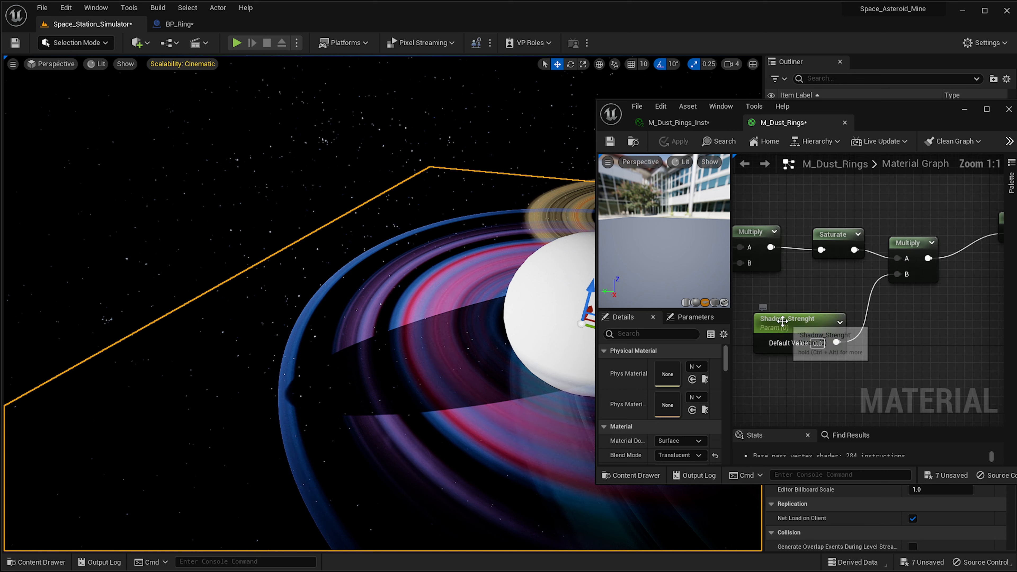
drag(782, 321, 765, 364)
right_drag(765, 364, 828, 335)
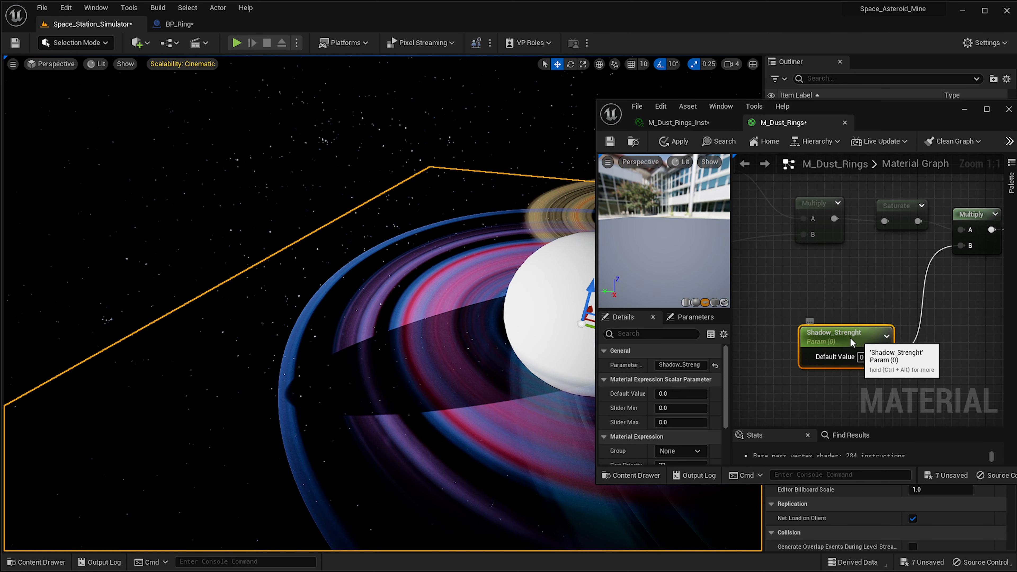
drag(853, 343, 826, 335)
mouse_move(423, 411)
right_down()
mouse_move(445, 425)
mouse_move(435, 402)
right_up()
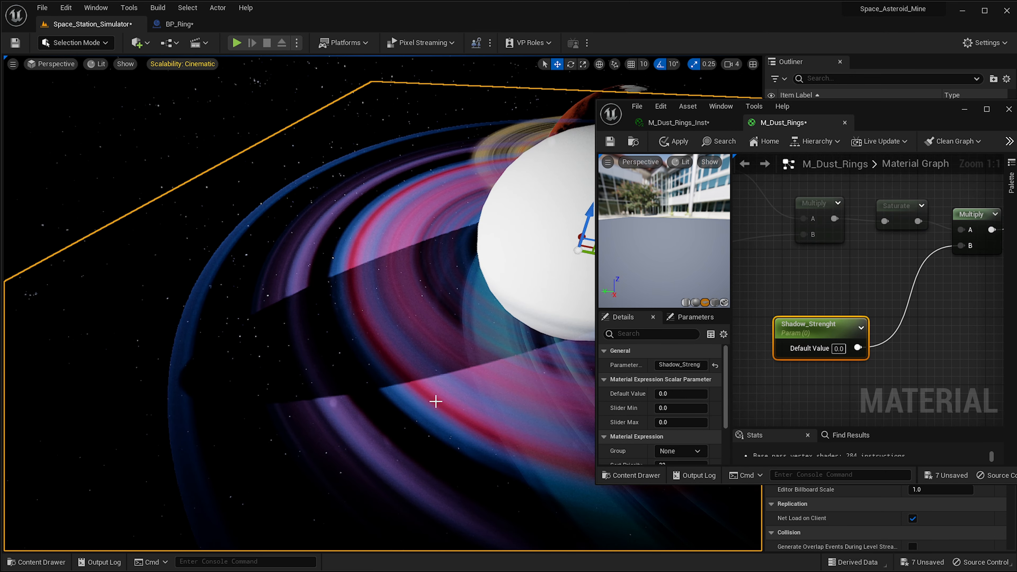
click(716, 121)
mouse_move(840, 339)
mouse_down()
mouse_move(856, 340)
mouse_move(849, 324)
mouse_move(873, 324)
mouse_move(852, 336)
mouse_move(842, 326)
mouse_move(863, 326)
mouse_move(853, 326)
mouse_up()
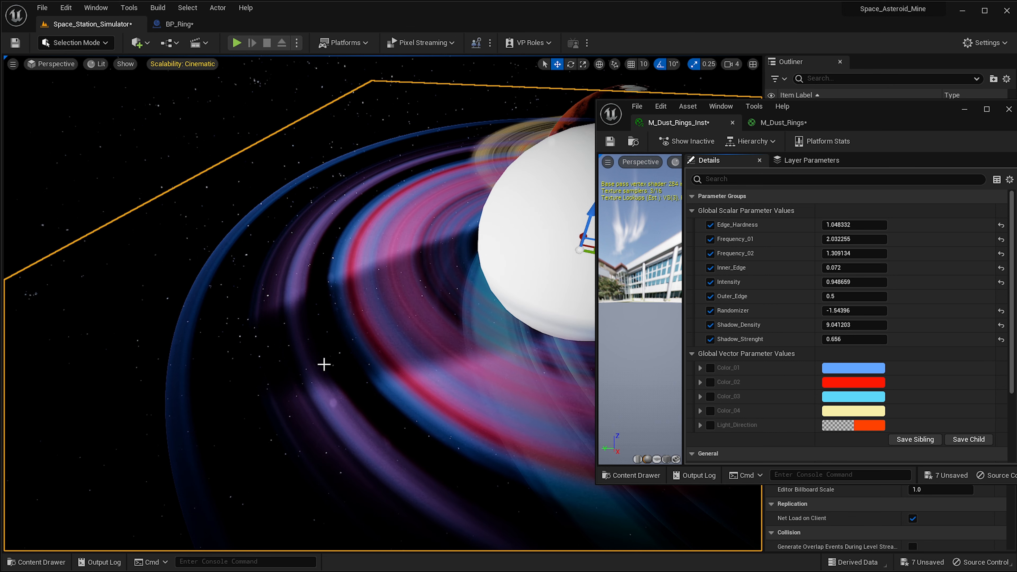
Add a Saturate node next to the Shadow_Strenght parameter in the M_Dust_Rings material graph.
click(179, 27)
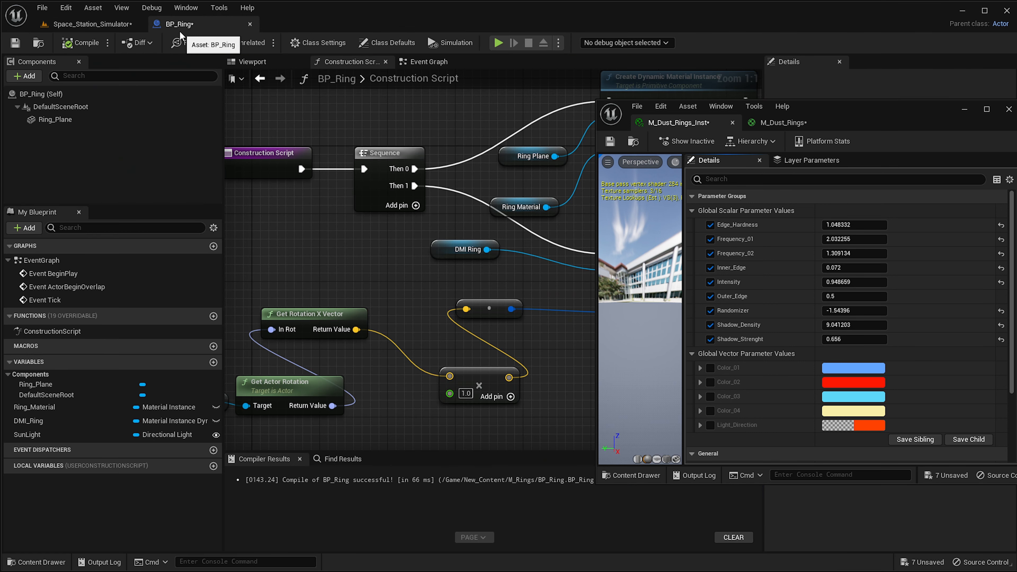
click(113, 24)
click(783, 122)
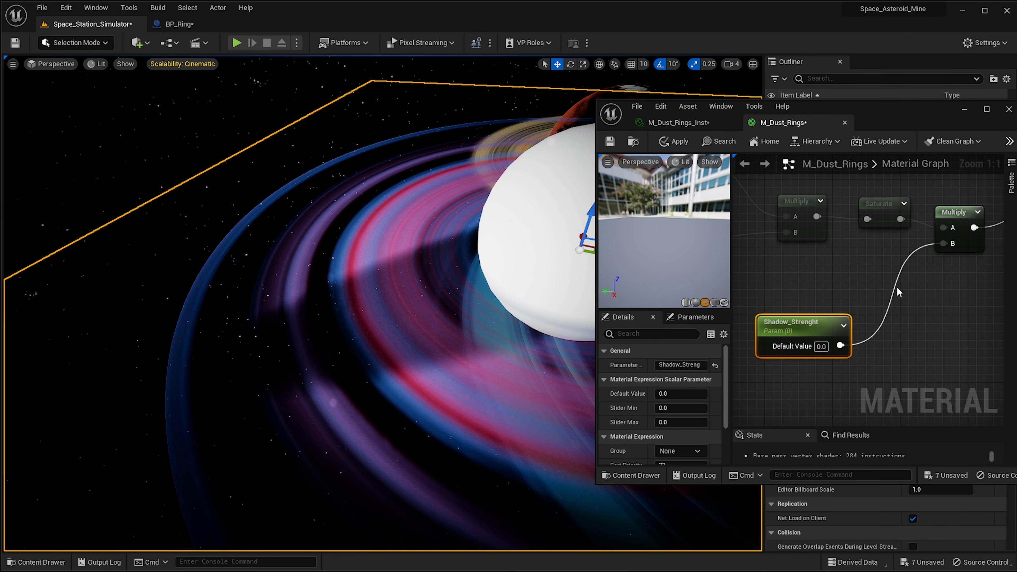
right_click(893, 290)
text(saturate)
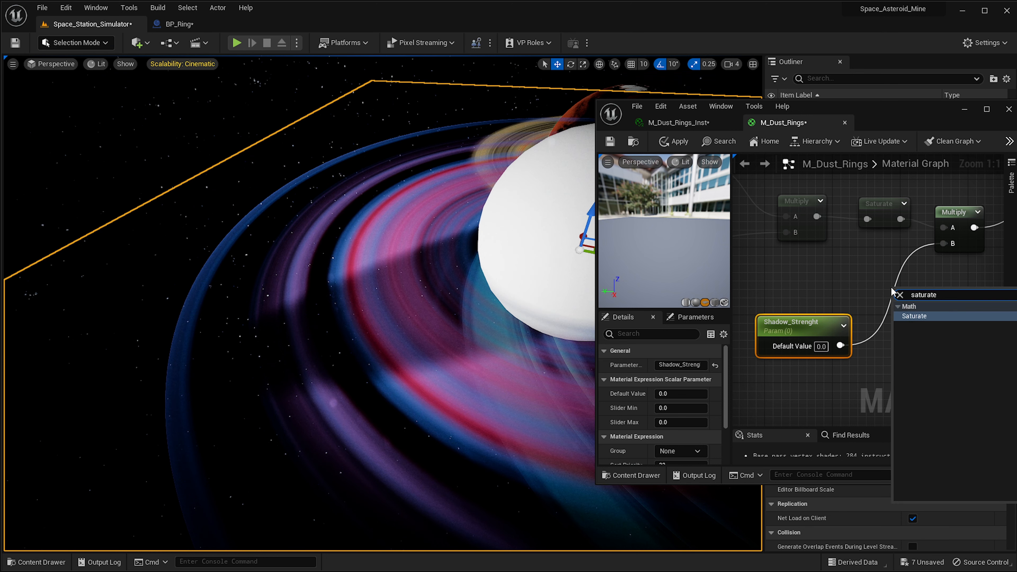
key(Return)
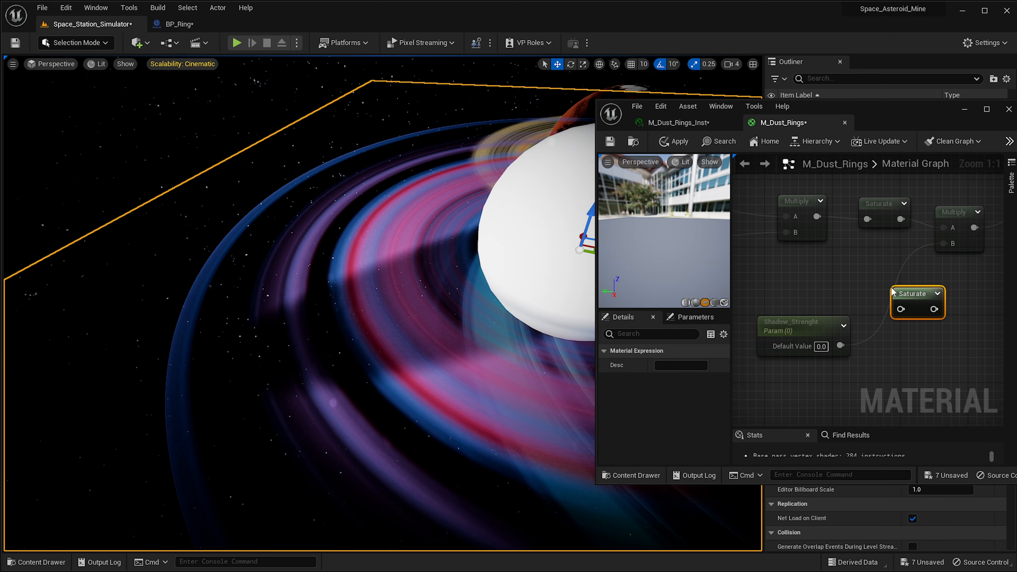
Route Shadow_Strenght through the new Saturate node into the shadow Multiply's B input and apply the material.
click(836, 348)
drag(839, 346, 948, 245)
click(947, 312)
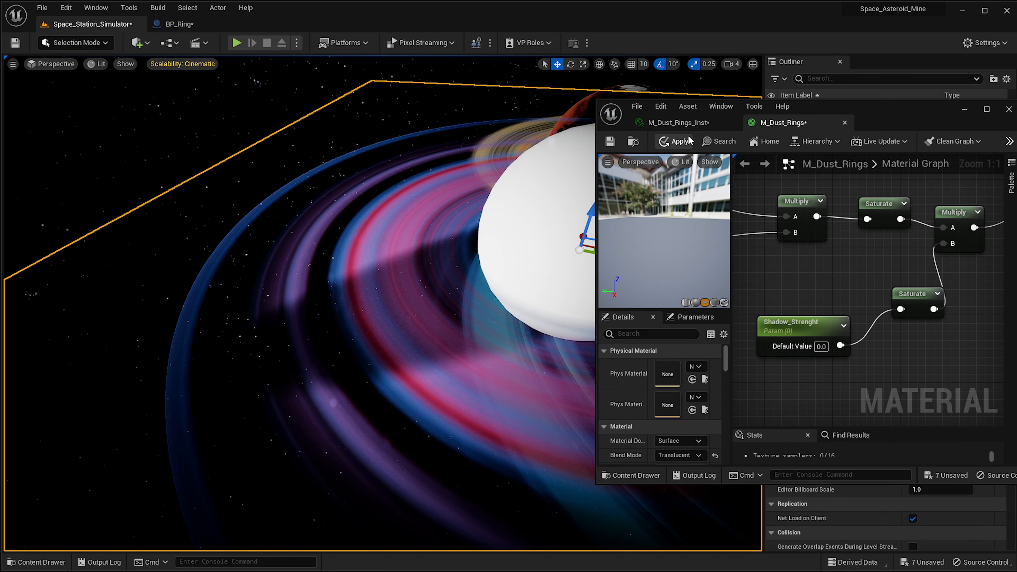
click(675, 141)
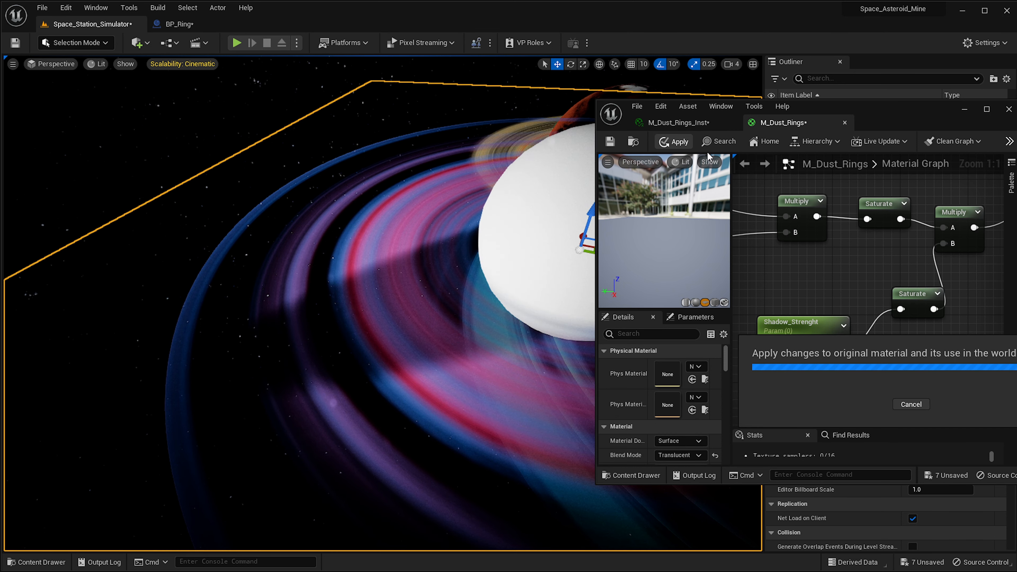
Set Shadow_Density to about 11.03 in the material instance and move its editor window aside.
click(678, 124)
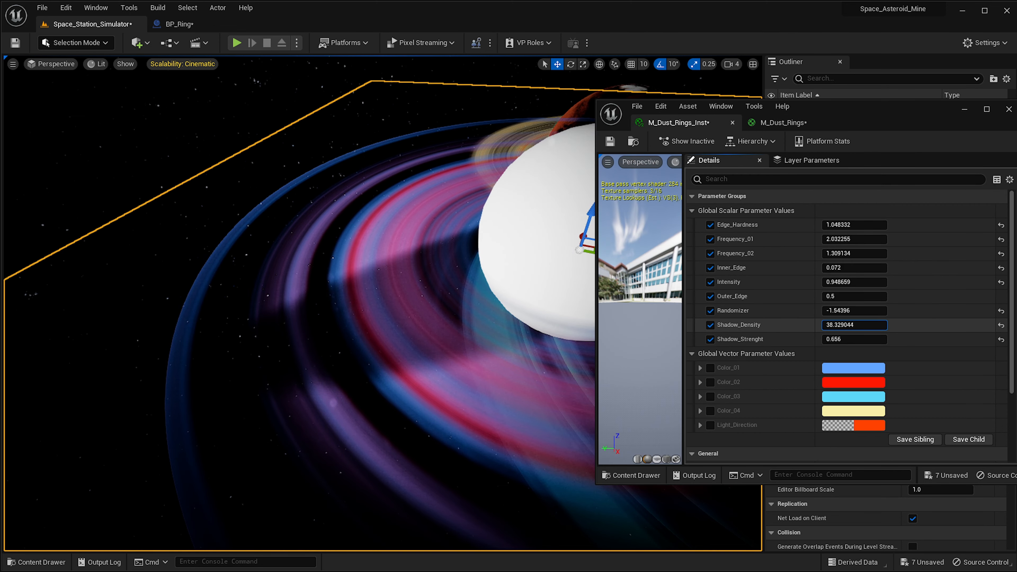
mouse_move(846, 322)
mouse_down()
mouse_move(861, 323)
mouse_move(830, 323)
mouse_move(840, 327)
mouse_up()
right_drag(347, 340, 320, 339)
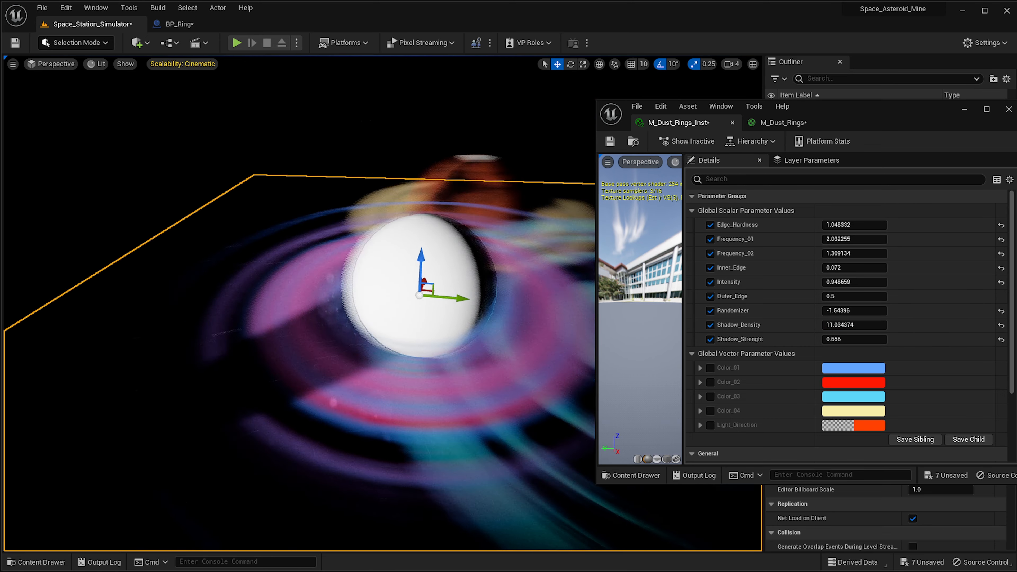
right_drag(431, 266, 453, 267)
drag(837, 117, 962, 0)
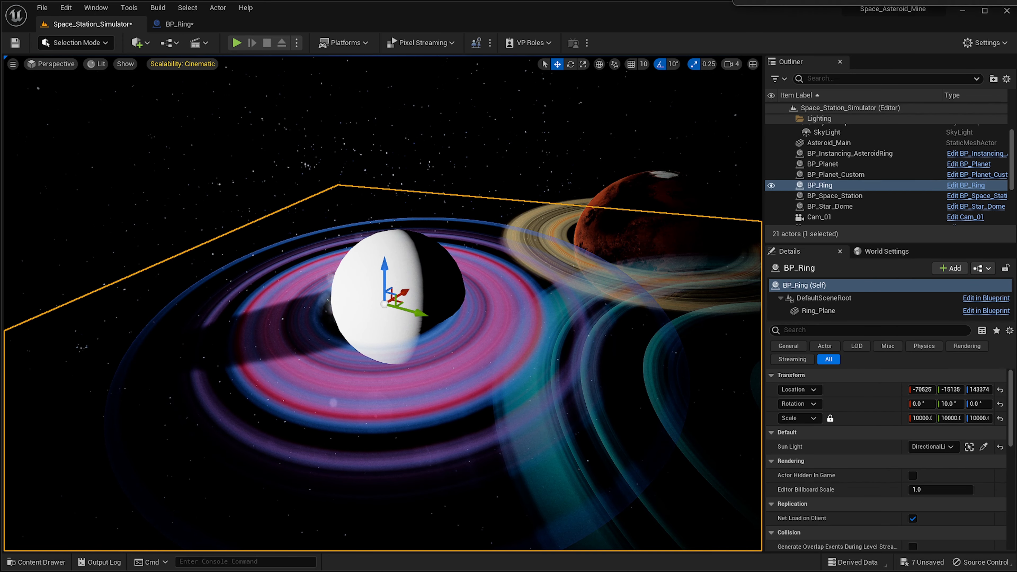
right_drag(490, 343, 463, 343)
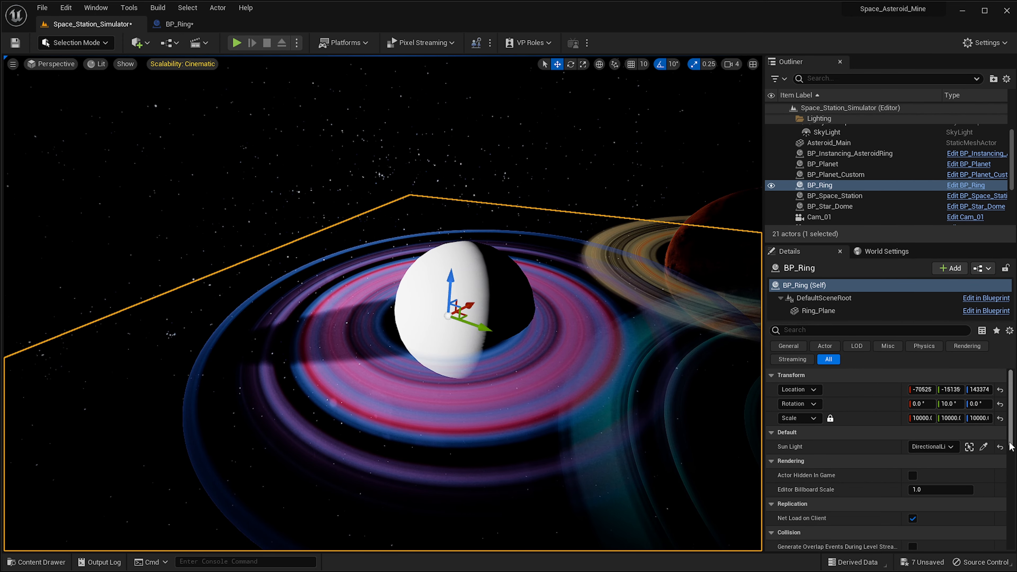
Clear the ring actor's Sun Light reference and reassign the directional light to it.
click(1001, 447)
click(936, 447)
right_drag(580, 301, 553, 298)
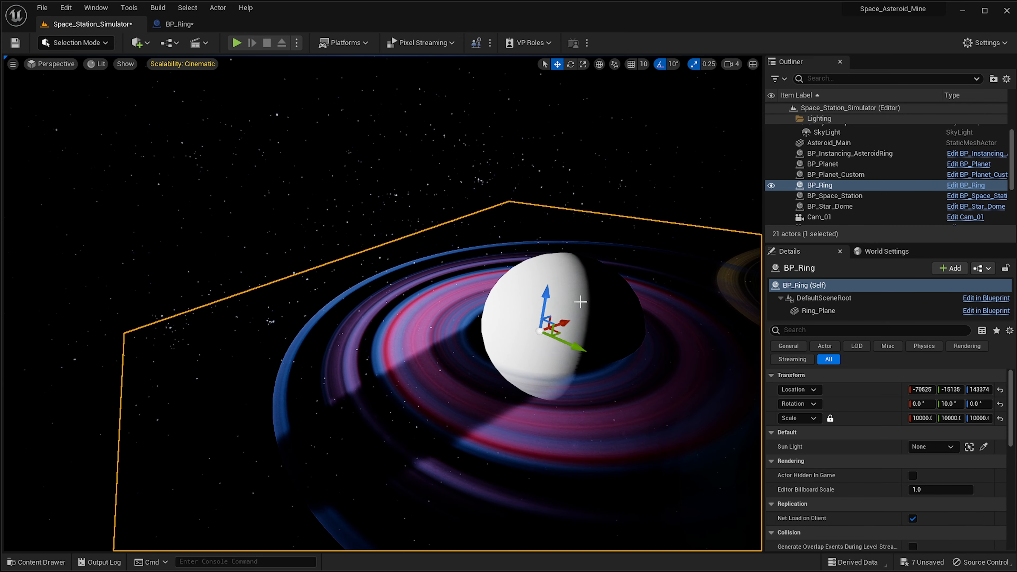
right_drag(392, 353, 485, 307)
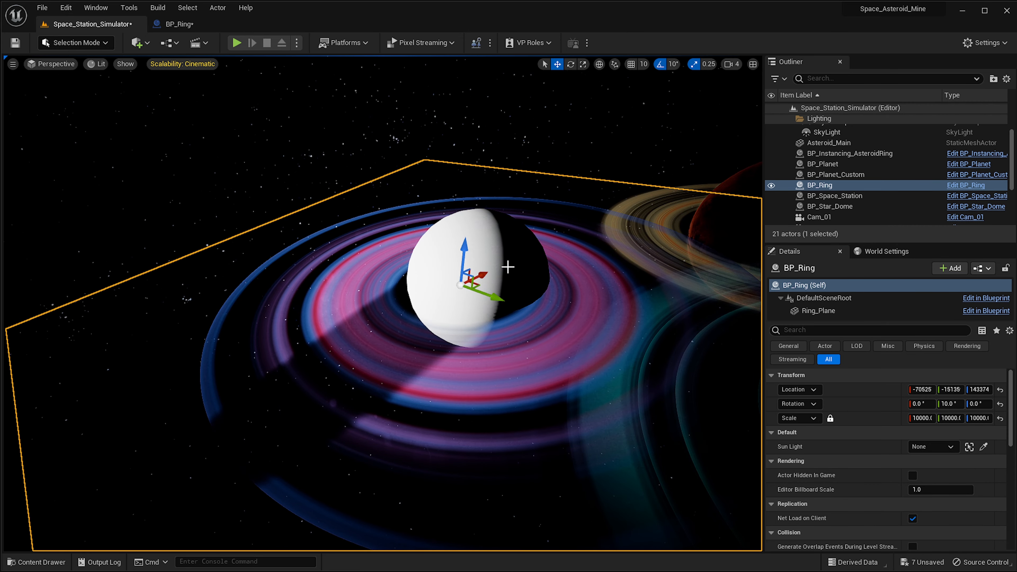
click(933, 447)
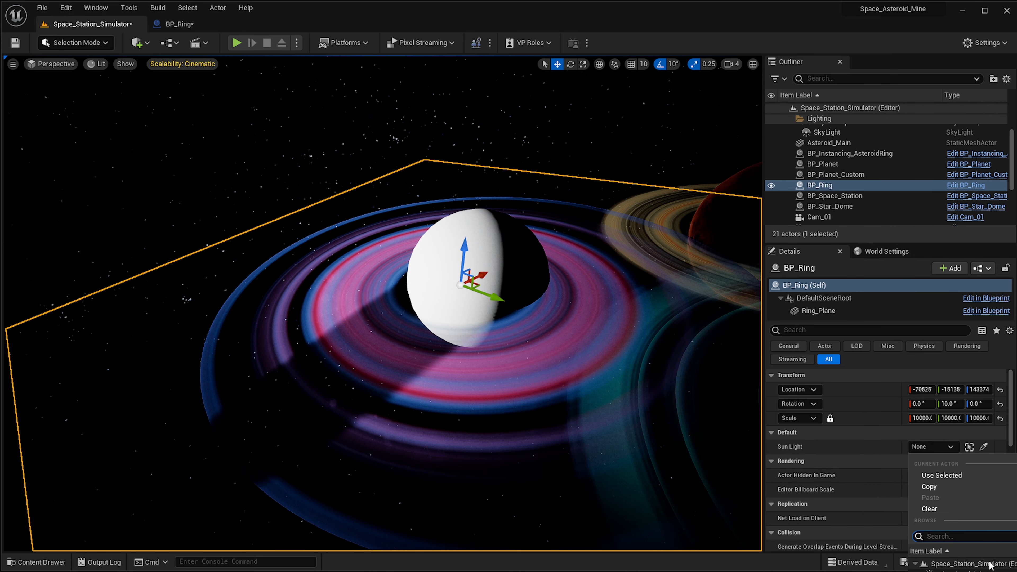
click(955, 570)
Orbit around the sphere to check which side of the rings the shadow falls on.
right_drag(529, 335, 454, 284)
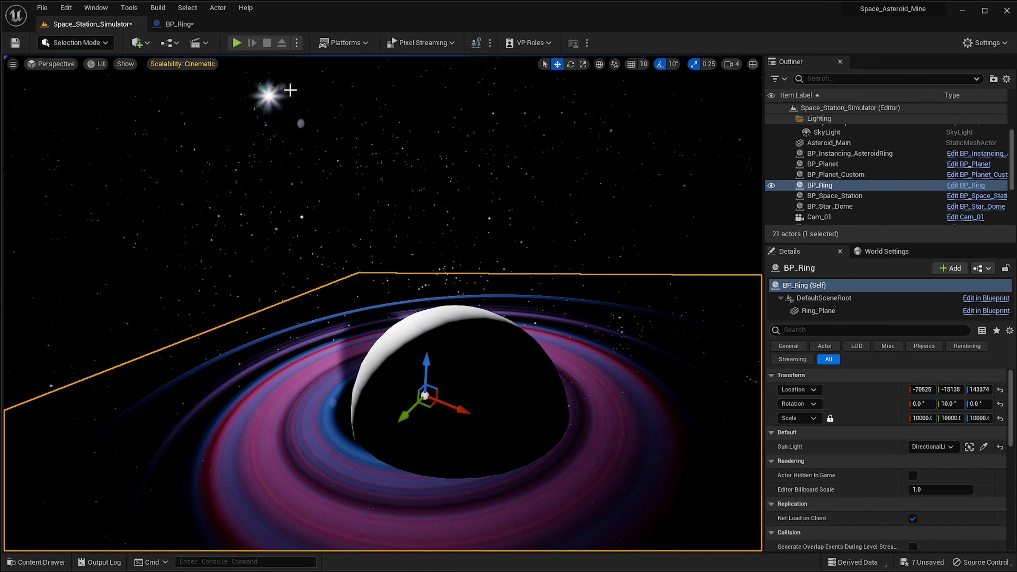
right_drag(411, 220, 435, 224)
right_drag(501, 372, 472, 358)
right_drag(409, 304, 509, 346)
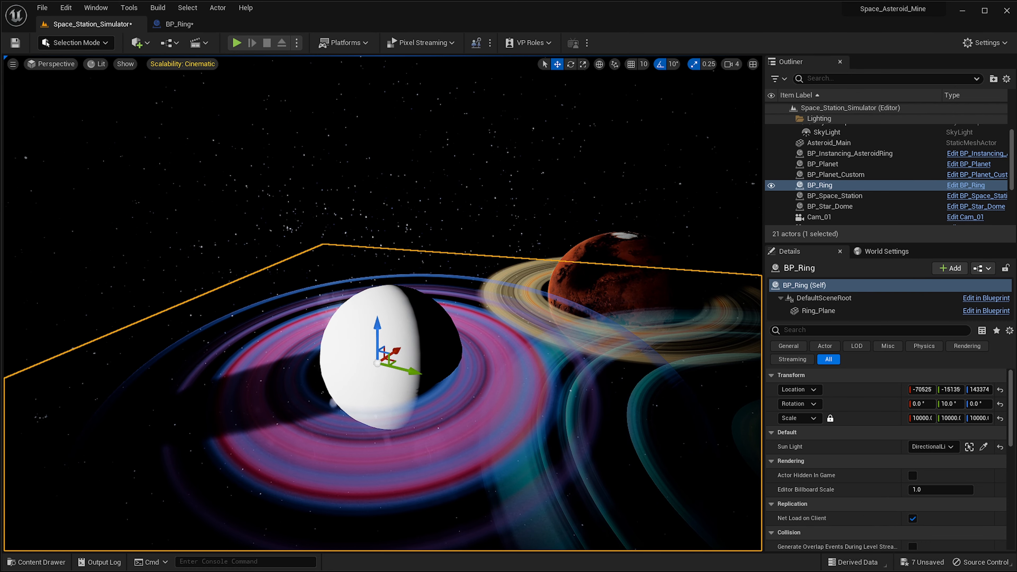
right_drag(645, 396, 584, 284)
Set the Multiply constant after Get Rotation X Vector to -1 in the BP_Ring construction script and compile.
click(179, 24)
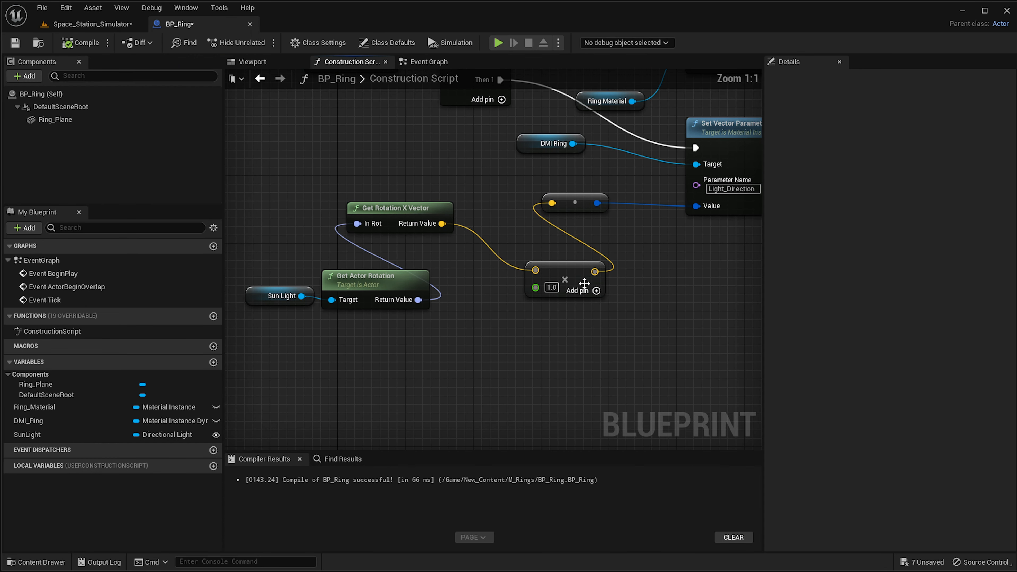
drag(405, 214, 463, 247)
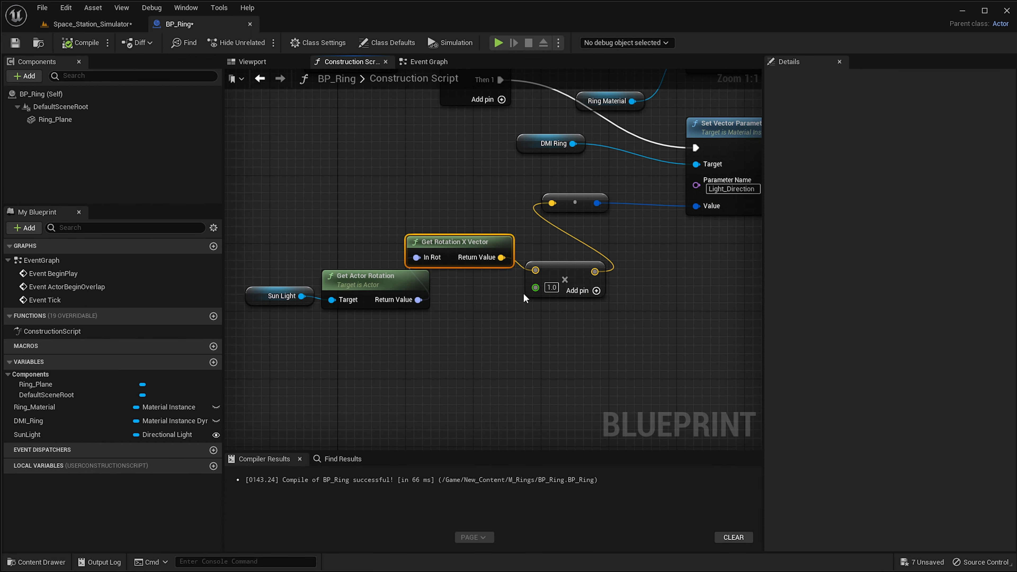
click(551, 287)
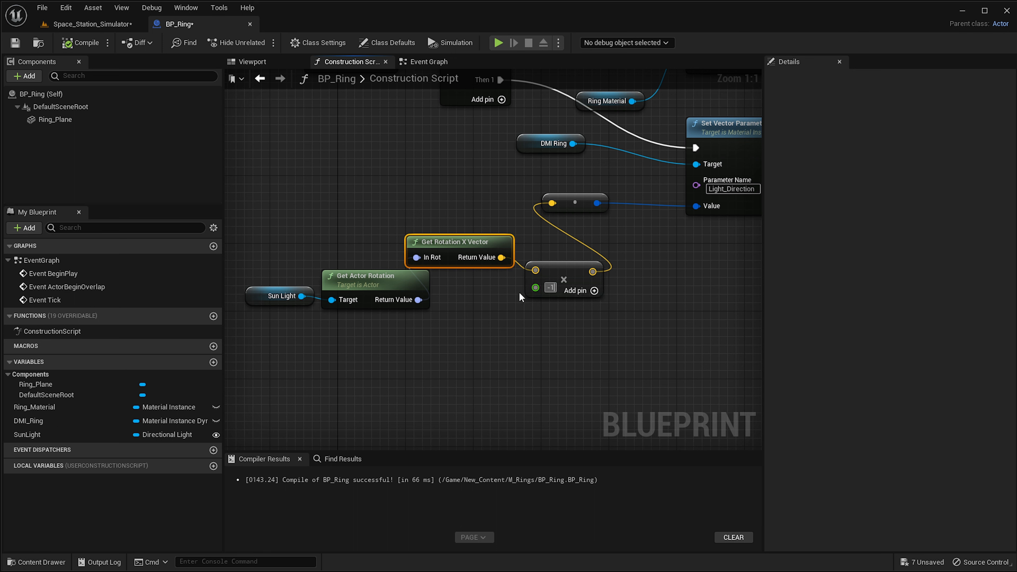
text(-1)
key(Return)
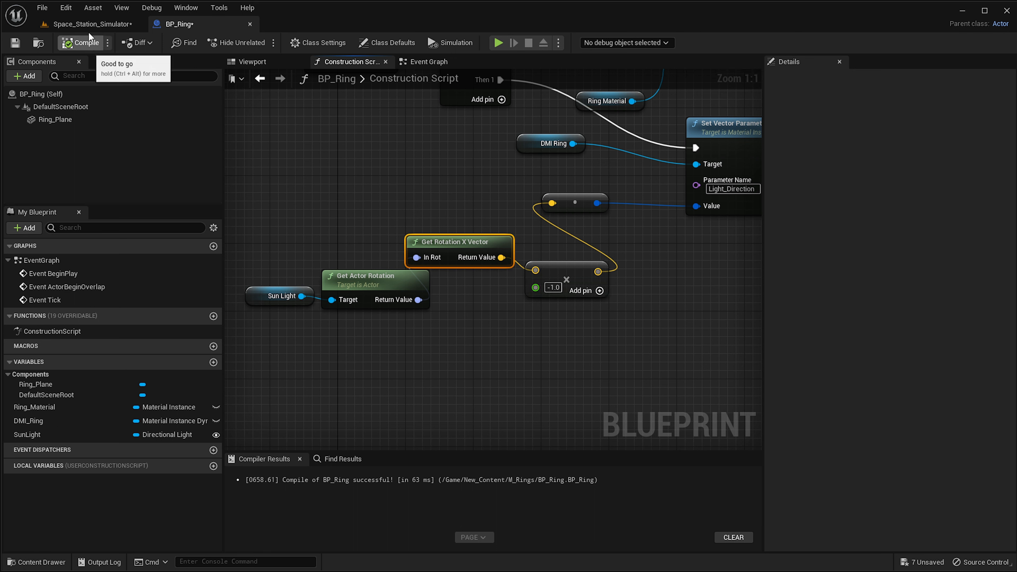
click(93, 24)
Fly around the sphere in the level viewport to inspect the corrected ring shadow from several angles.
right_drag(520, 280, 424, 272)
key(d)
key(a)
mouse_move(388, 173)
right_down()
mouse_move(412, 176)
mouse_move(388, 173)
right_up()
key(w)
right_drag(298, 354, 325, 357)
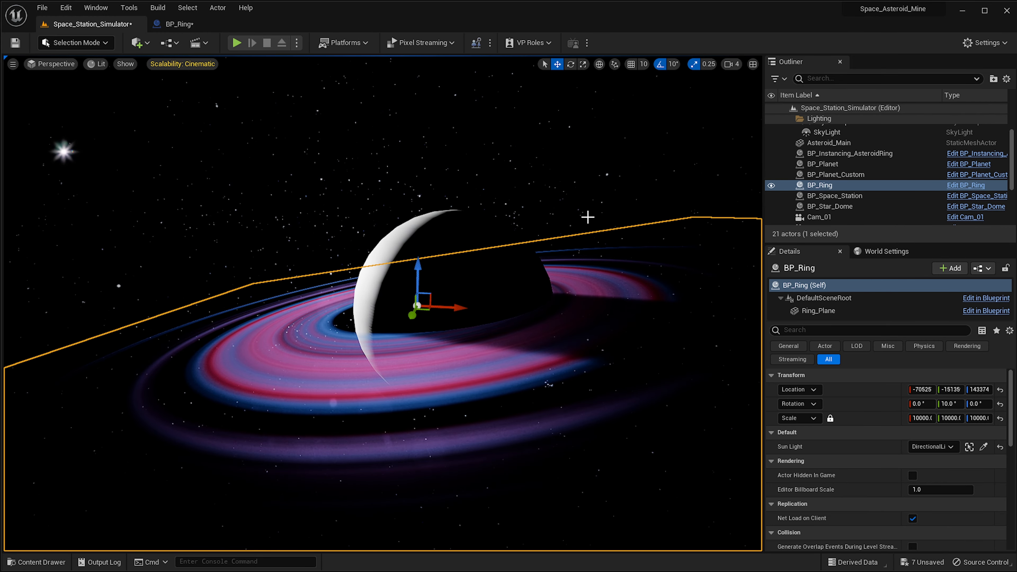
right_drag(261, 218, 341, 425)
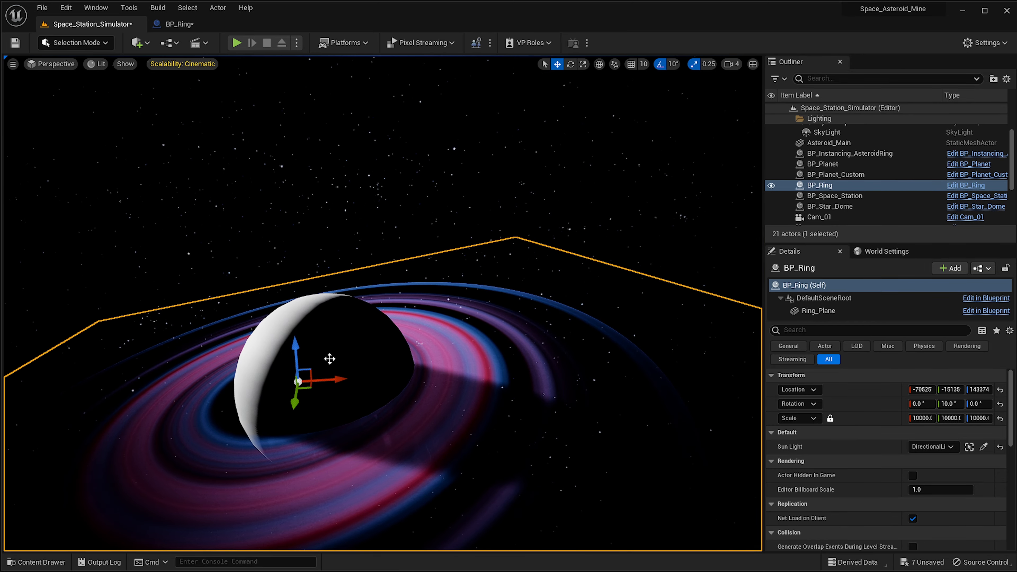
key(a)
right_drag(406, 411, 372, 410)
key(w)
right_drag(464, 265, 426, 341)
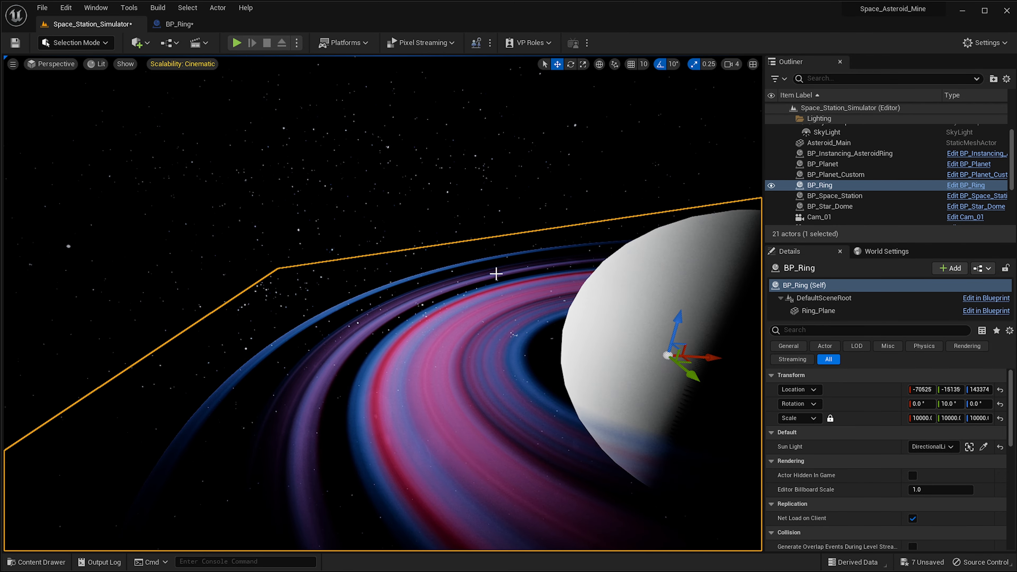
key(d)
mouse_move(334, 403)
right_down()
mouse_move(294, 384)
mouse_move(334, 404)
right_up()
key(s)
key(a)
right_drag(363, 364, 385, 371)
key(d)
right_drag(354, 299, 301, 277)
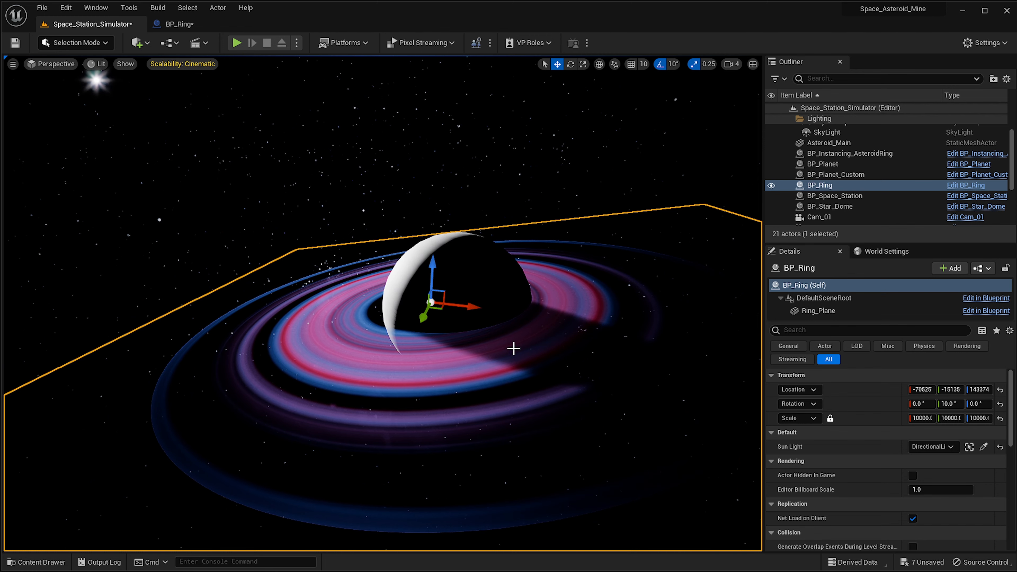
key(a)
right_drag(374, 343, 368, 343)
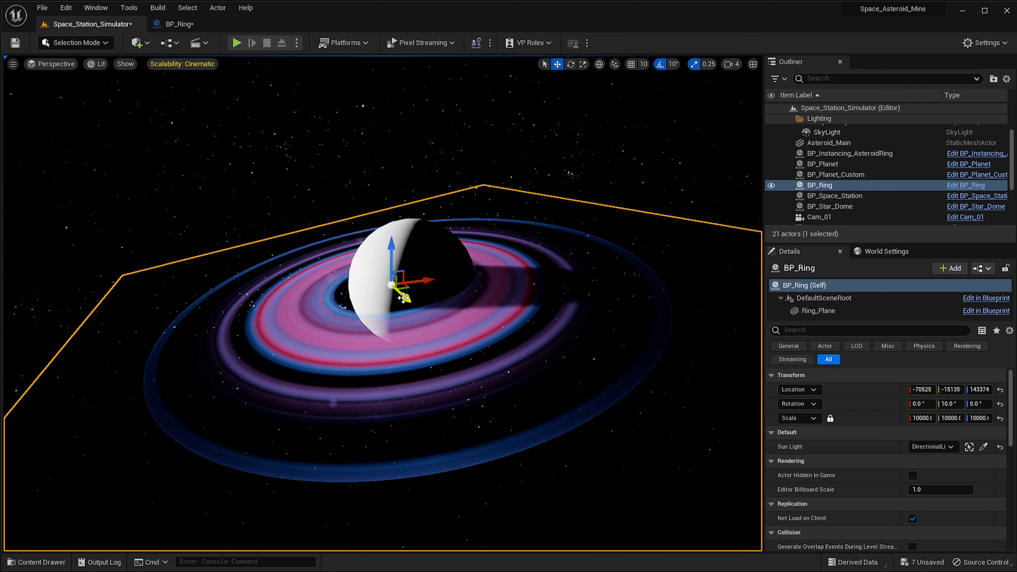
right_drag(496, 349, 487, 346)
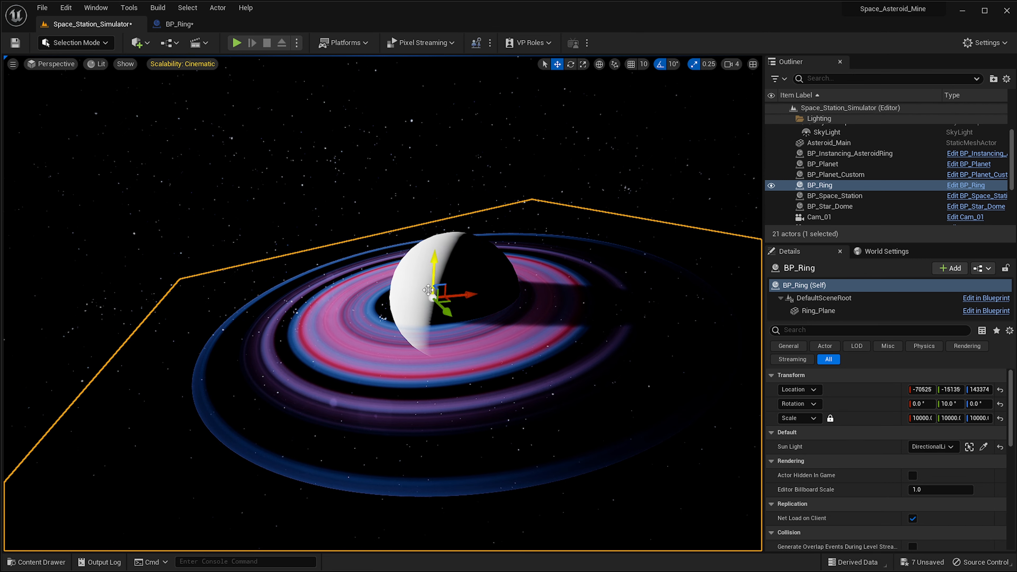
Dock the M_Dust_Rings material editor as a tab in the main window and move the instance editor aside.
drag(1016, 206, 770, 199)
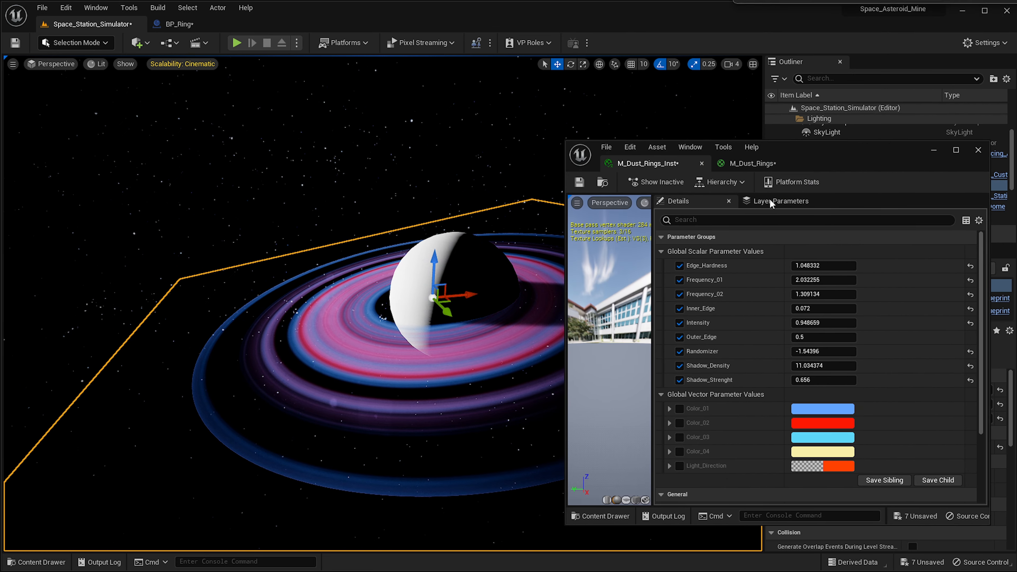
drag(731, 165, 283, 23)
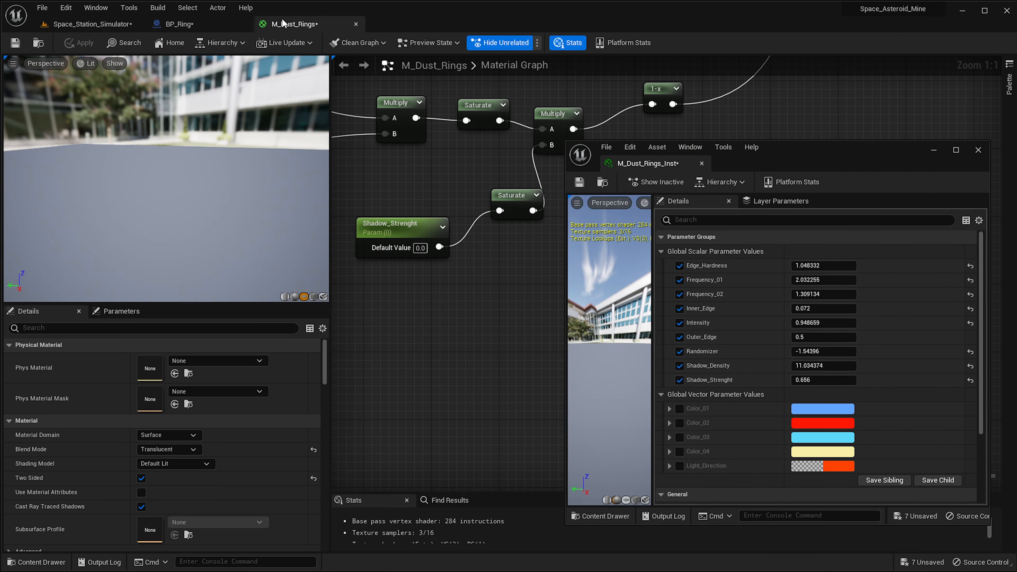
right_drag(474, 190, 497, 312)
drag(843, 162, 1016, 208)
Rewire the Add node to take VectorToRadialValue's Vector Converted to Angle output instead of Linear Distance, then apply.
scroll(586, 223, down, 2)
right_drag(586, 223, 932, 383)
right_drag(442, 114, 817, 279)
right_drag(575, 250, 750, 295)
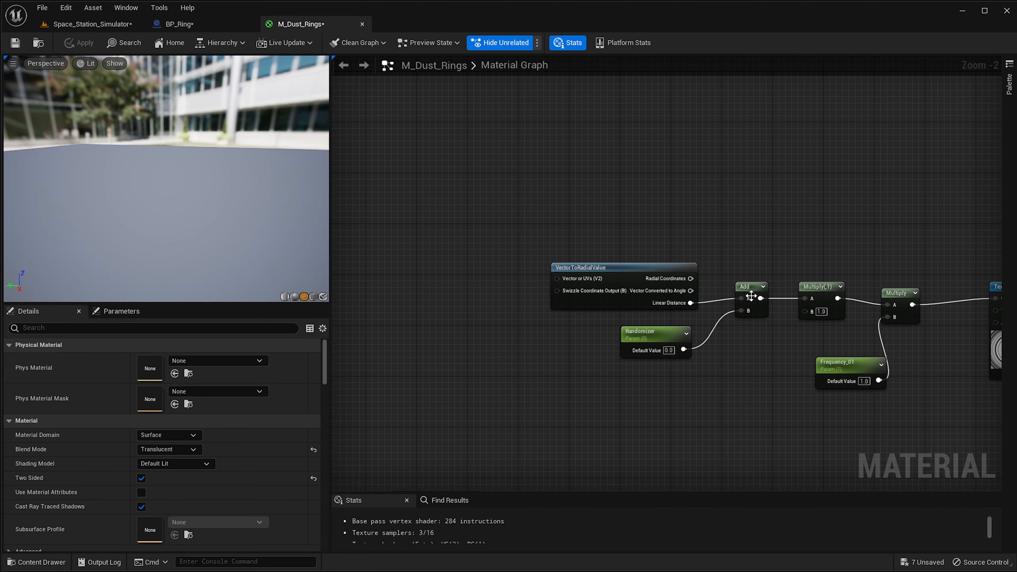
scroll(664, 300, up, 2)
click(674, 282)
drag(674, 282, 767, 298)
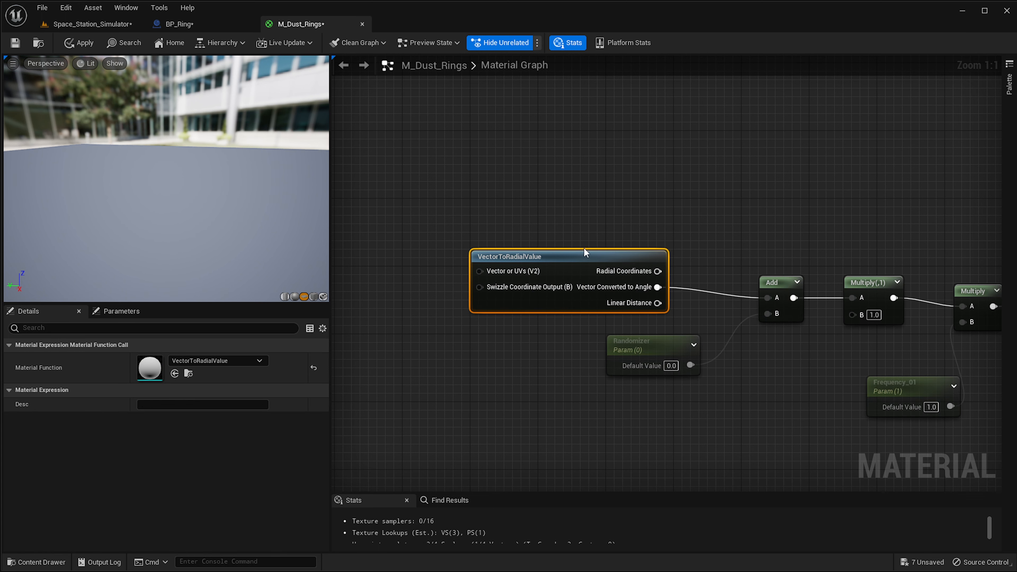
click(78, 43)
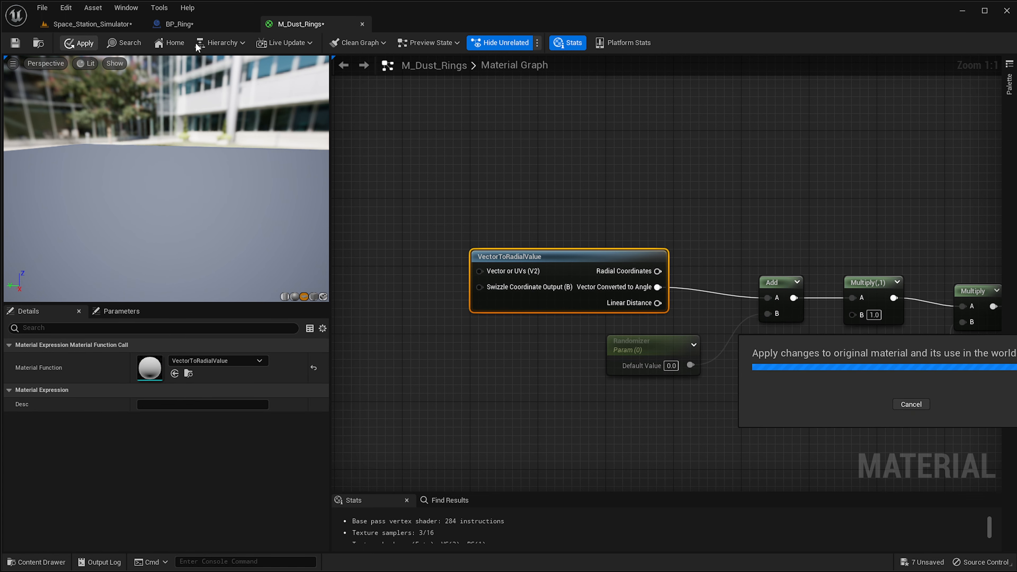
Inspect the angular ring pattern around the sphere in the level viewport.
click(88, 25)
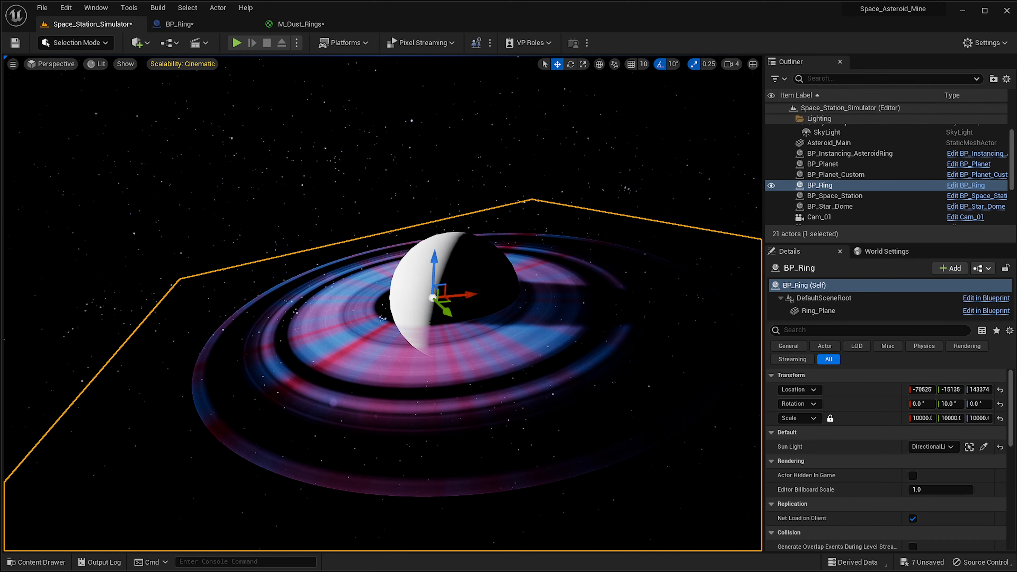
right_drag(555, 214, 399, 314)
right_drag(408, 260, 472, 296)
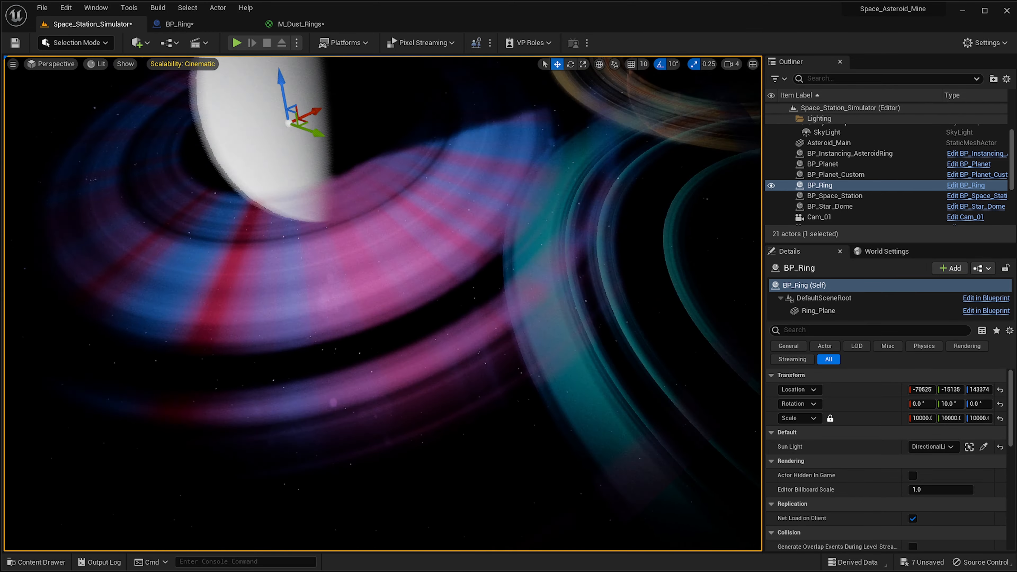
key(f)
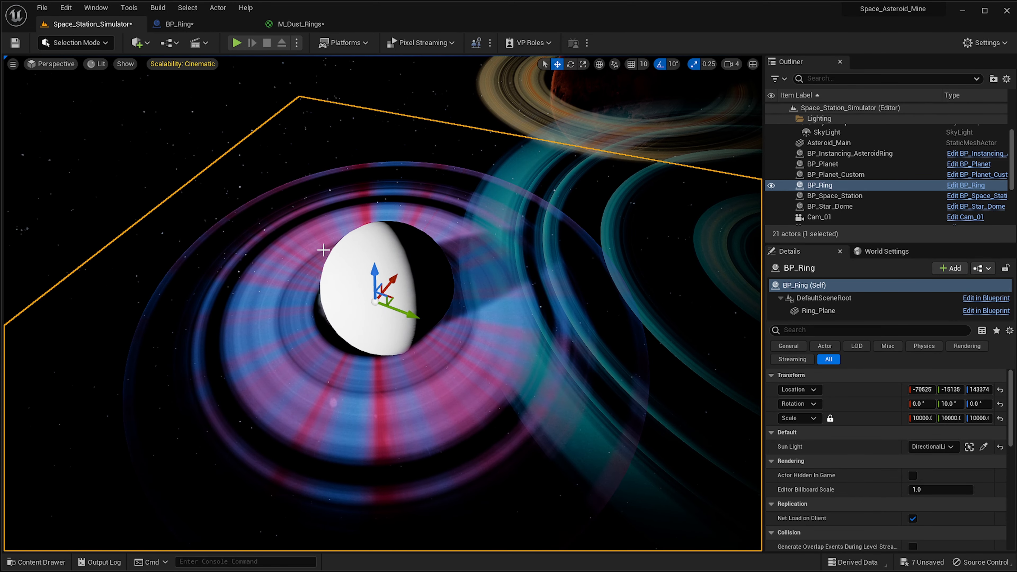
Zoom out over the M_Dust_Rings material graph to survey the node network.
click(280, 25)
right_drag(477, 236, 610, 230)
scroll(723, 279, down, 3)
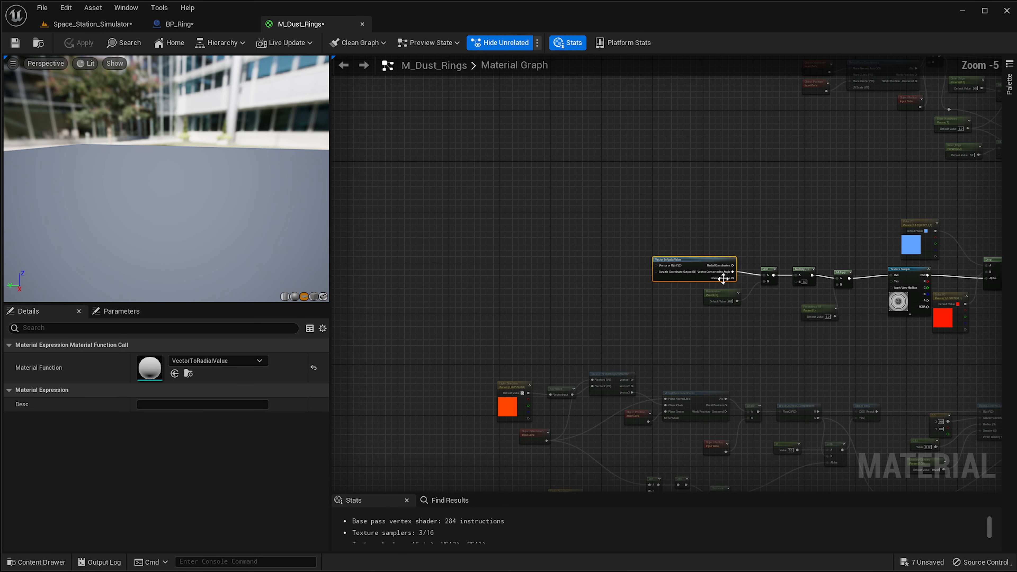
right_drag(723, 278, 652, 312)
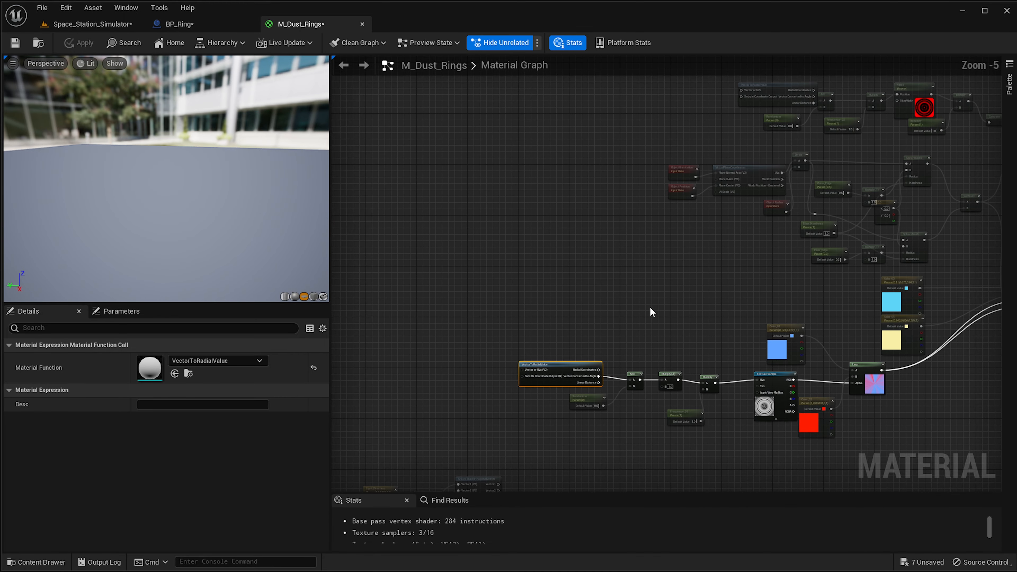
Connect VectorToRadialValue's Linear Distance output to the Add node's A input.
scroll(619, 333, up, 5)
scroll(619, 357, down, 3)
right_drag(834, 170, 835, 143)
scroll(618, 353, up, 2)
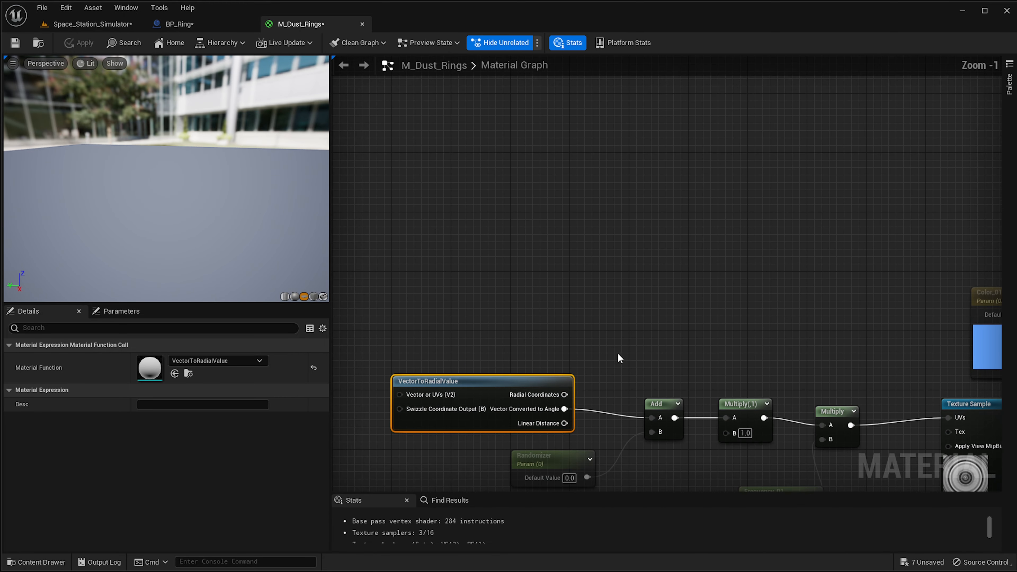
drag(564, 423, 653, 418)
right_drag(853, 167, 792, 390)
right_drag(838, 207, 640, 469)
right_drag(760, 217, 683, 264)
scroll(684, 262, up, 1)
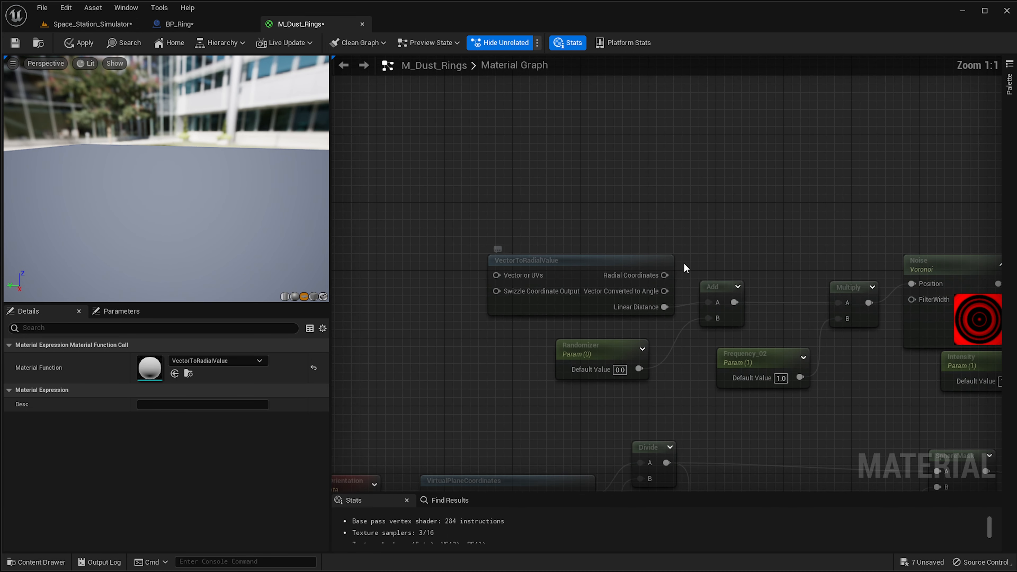
Reconnect Vector Converted to Angle to the Add node's A input and apply the material.
click(683, 262)
drag(664, 291, 715, 303)
click(79, 44)
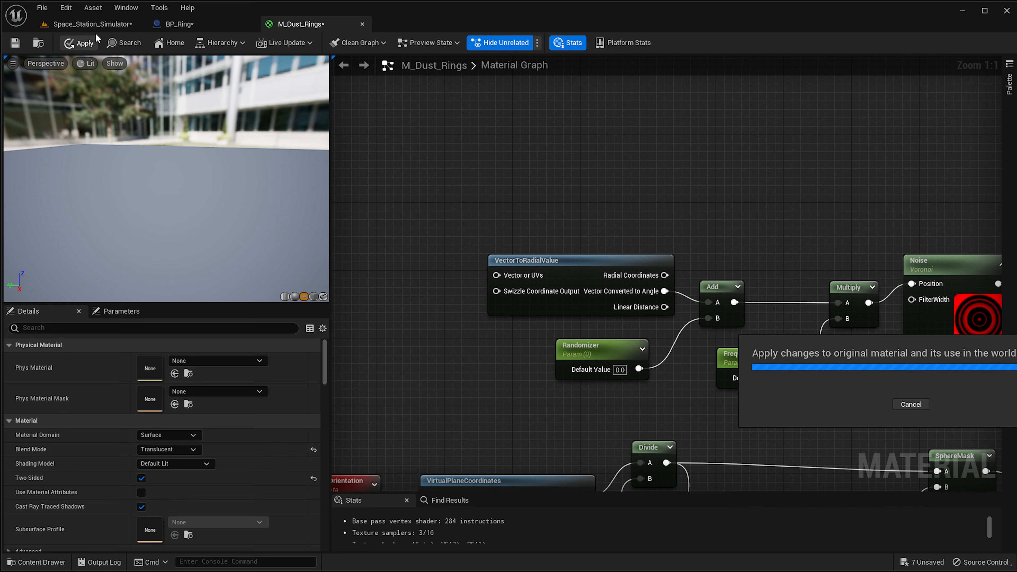
Return to the level viewport and bring the M_Dust_Rings_Inst editor window into view.
click(96, 25)
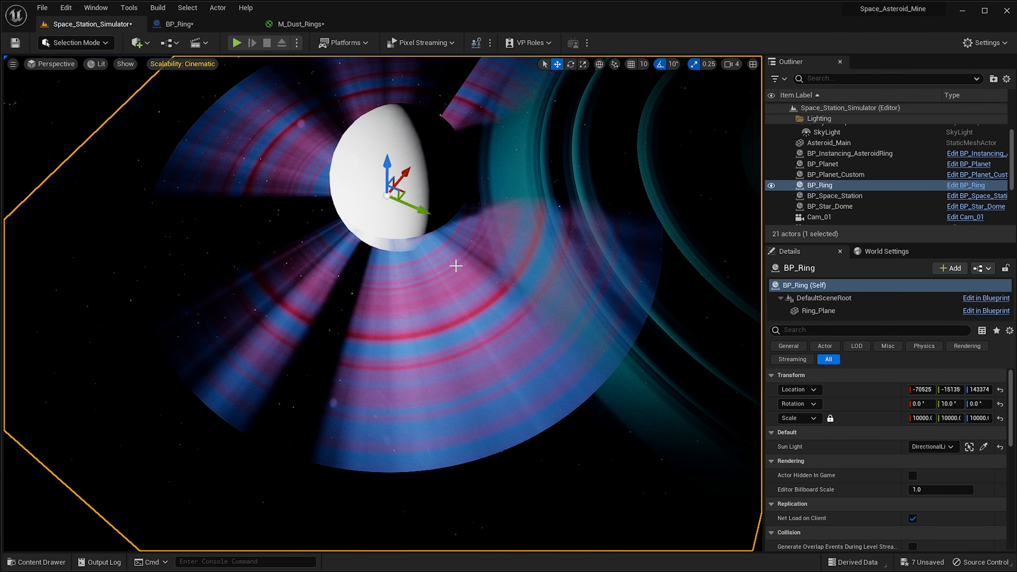
right_drag(455, 265, 464, 257)
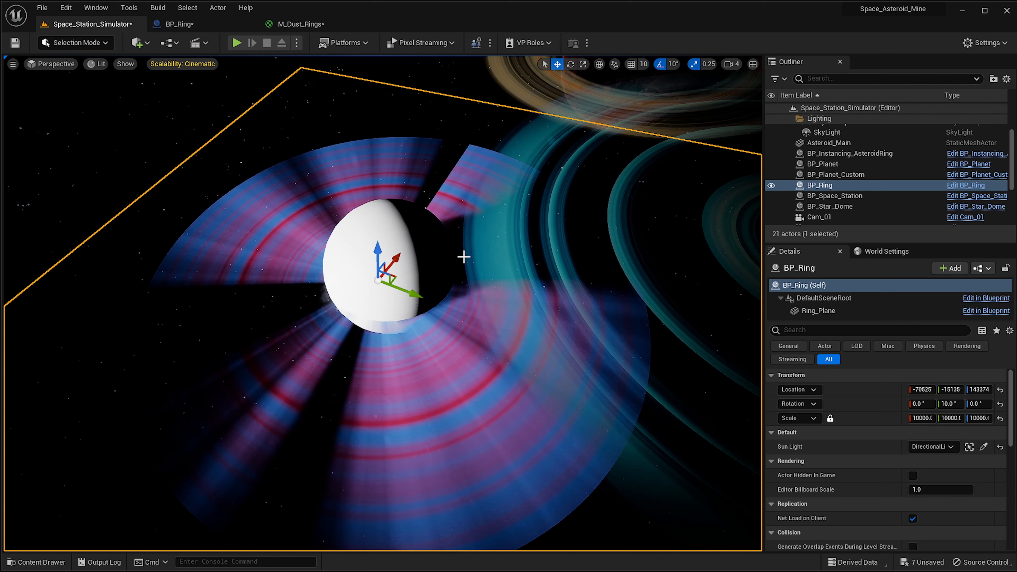
drag(1016, 205, 896, 171)
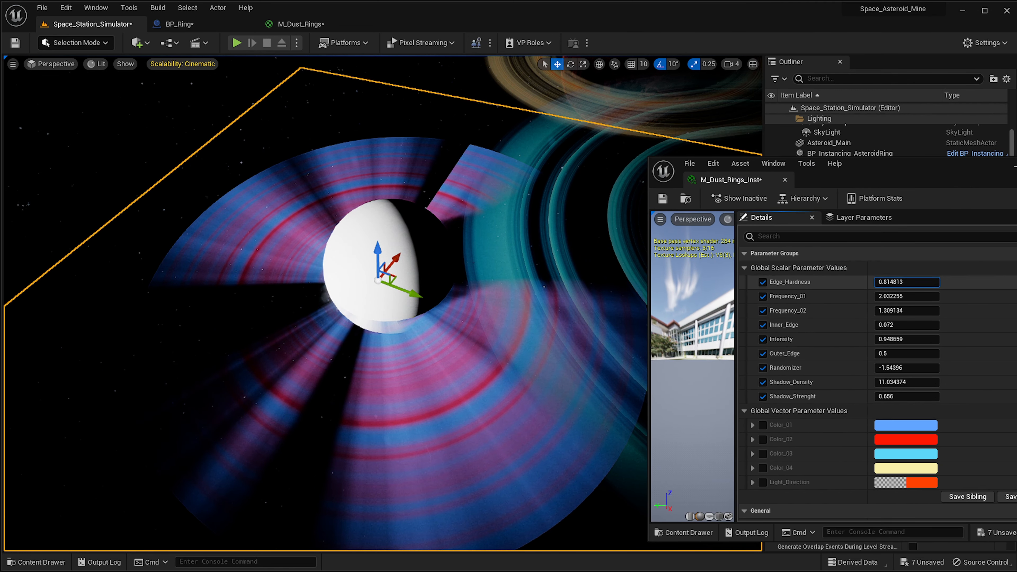
Adjust the instance's Edge_Hardness to about 0.65, Frequency_01 to about 2.02, Frequency_02 to about 4.12 and Inner_Edge to 0.24.
drag(915, 283, 919, 315)
mouse_move(600, 282)
right_down()
mouse_move(589, 280)
mouse_move(592, 270)
mouse_move(600, 281)
mouse_move(568, 285)
mouse_move(600, 282)
right_up()
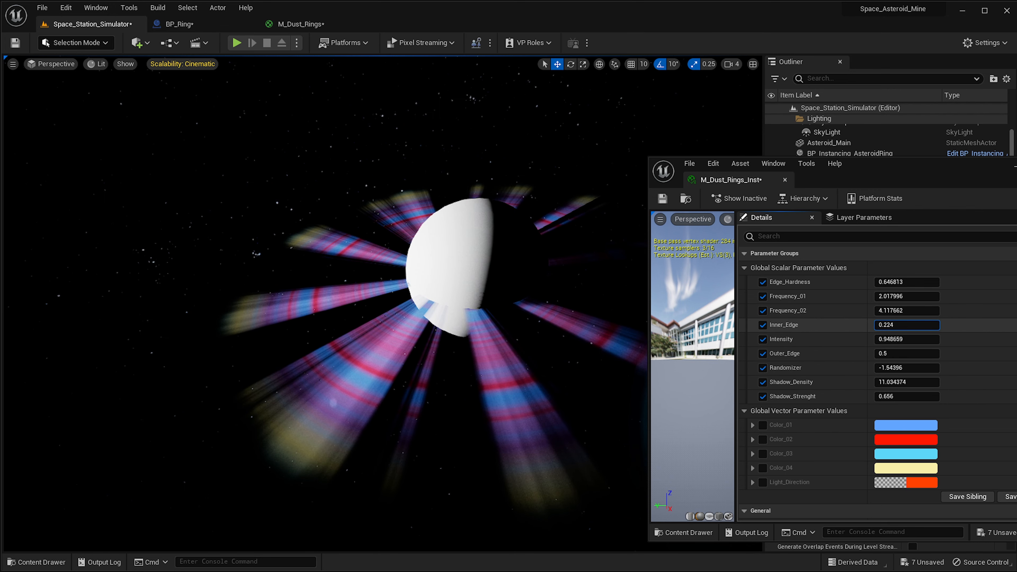
drag(906, 325, 915, 324)
right_drag(367, 408, 417, 358)
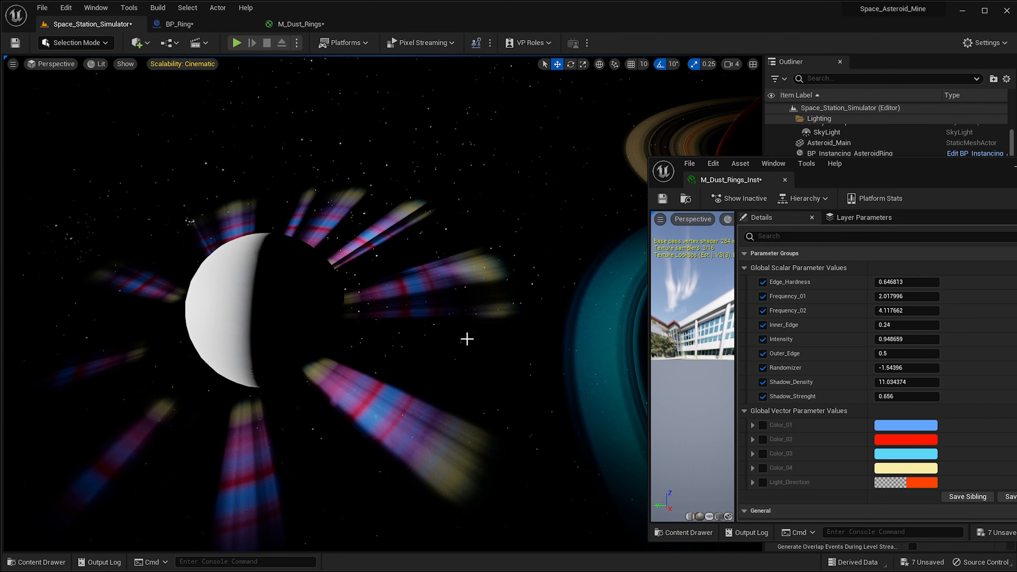
right_drag(441, 292, 445, 192)
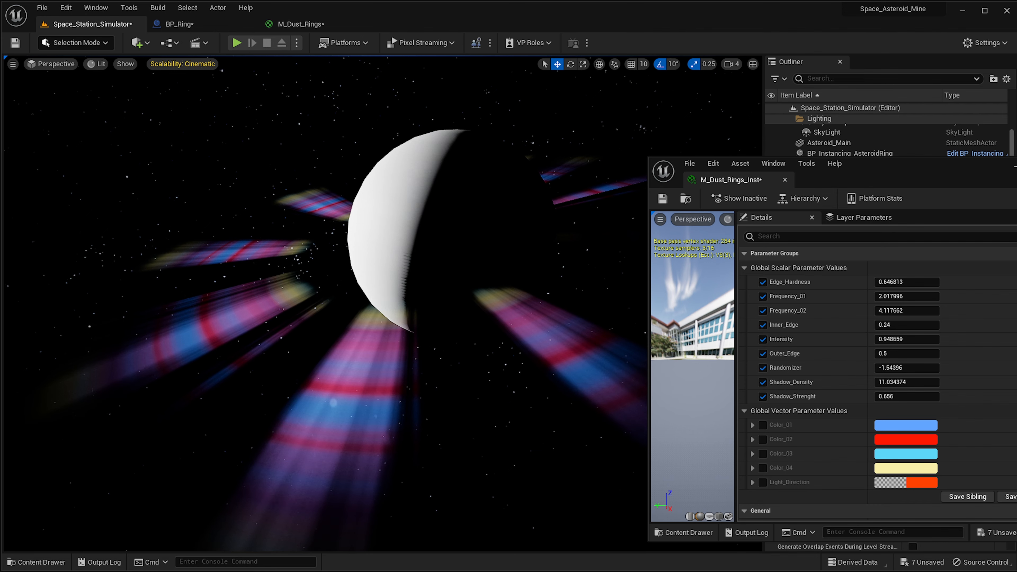
mouse_move(660, 139)
right_down()
mouse_move(757, 134)
mouse_move(660, 139)
right_up()
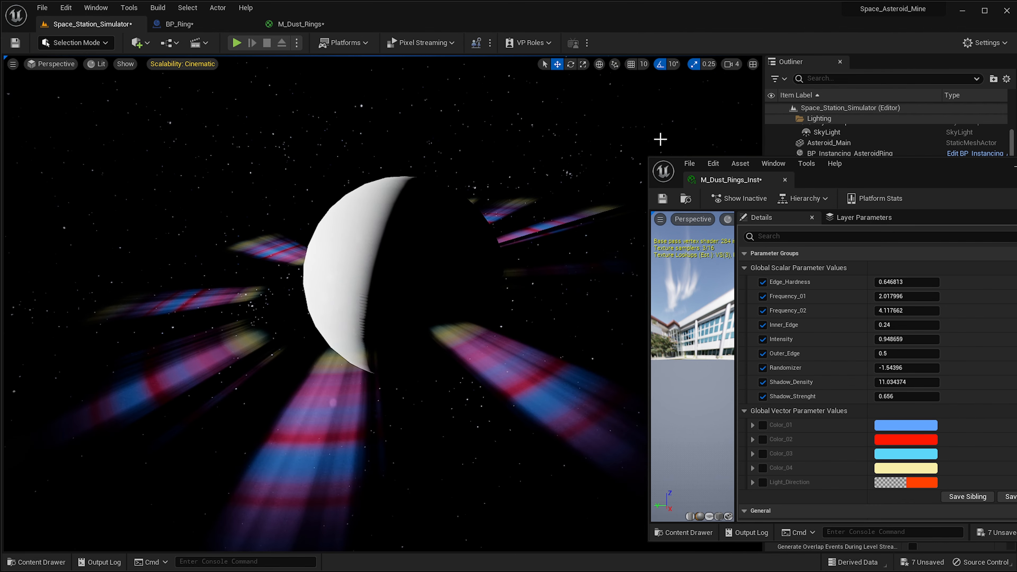
Survey the M_Dust_Rings graph around the VectorToRadialValue and VirtualPlaneCoordinates nodes.
click(296, 24)
drag(930, 176, 1016, 185)
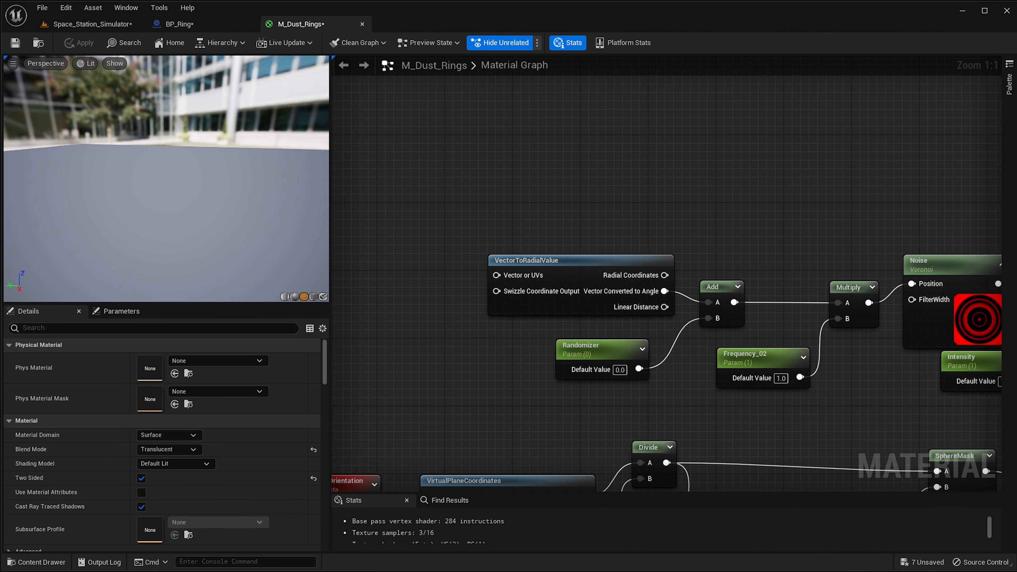
scroll(537, 259, down, 1)
right_drag(538, 259, 614, 137)
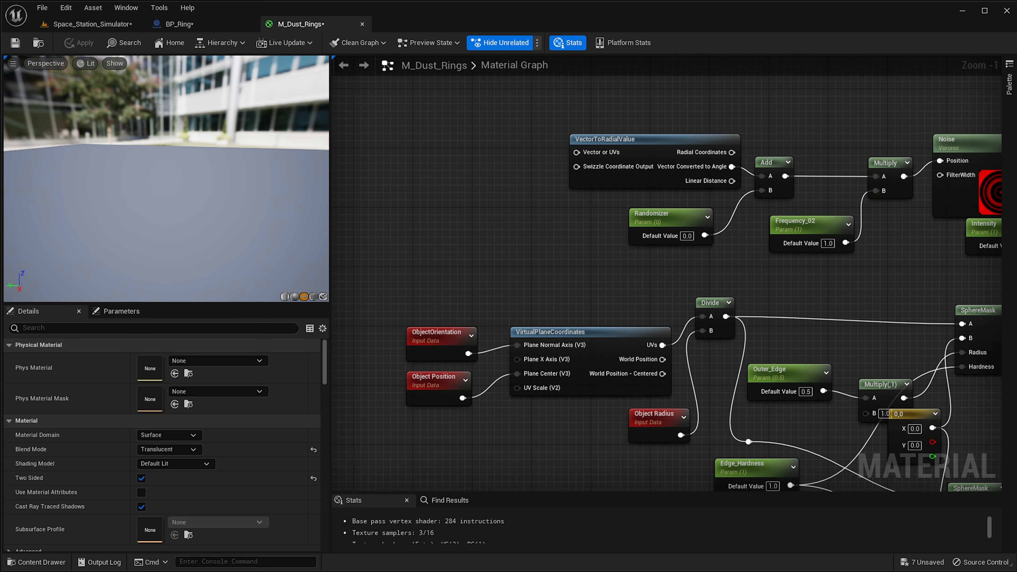
right_drag(585, 282, 929, 137)
scroll(923, 156, down, 2)
right_drag(808, 397, 780, 124)
scroll(531, 293, up, 3)
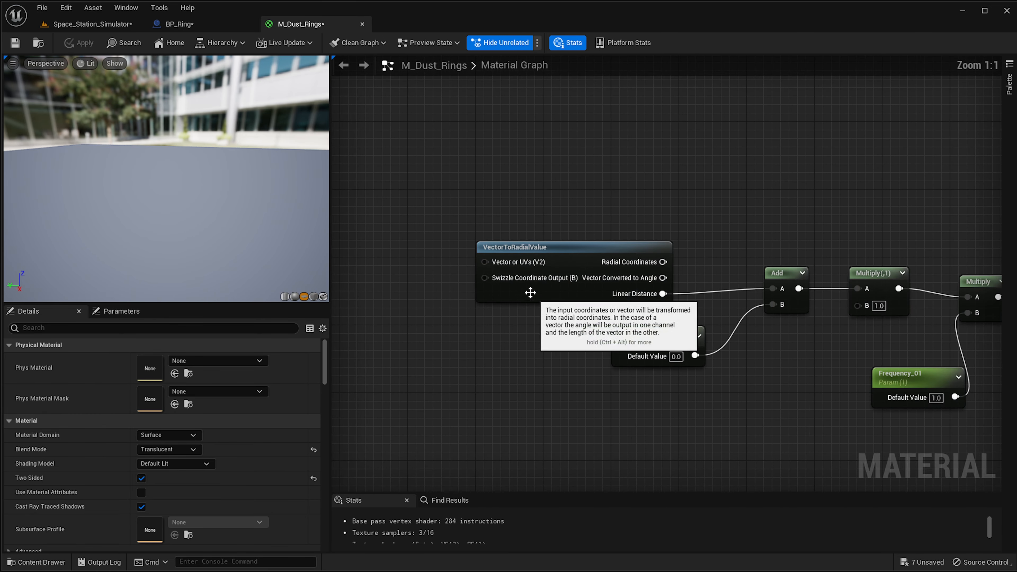
right_drag(531, 293, 638, 260)
click(669, 216)
right_drag(815, 116, 600, 449)
right_drag(861, 140, 797, 248)
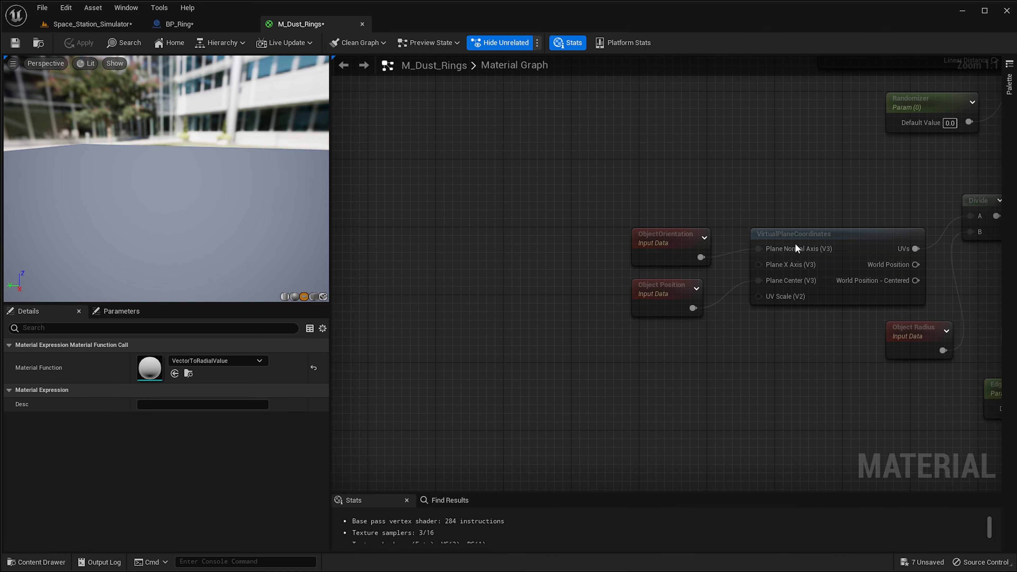
drag(868, 239, 875, 239)
right_drag(823, 205, 678, 408)
scroll(679, 369, down, 2)
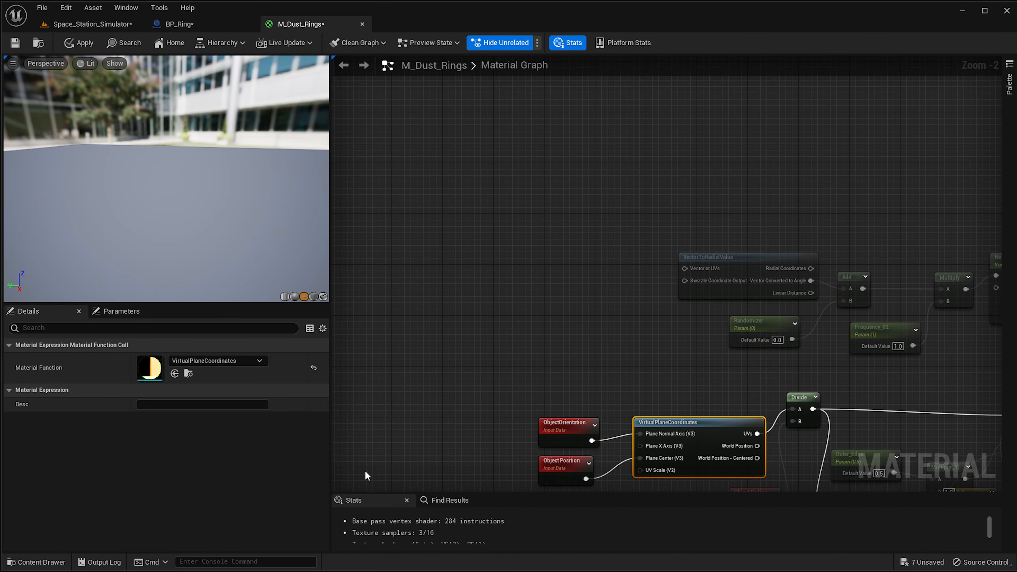
right_drag(365, 472, 556, 185)
right_drag(949, 475, 651, 233)
scroll(476, 239, up, 2)
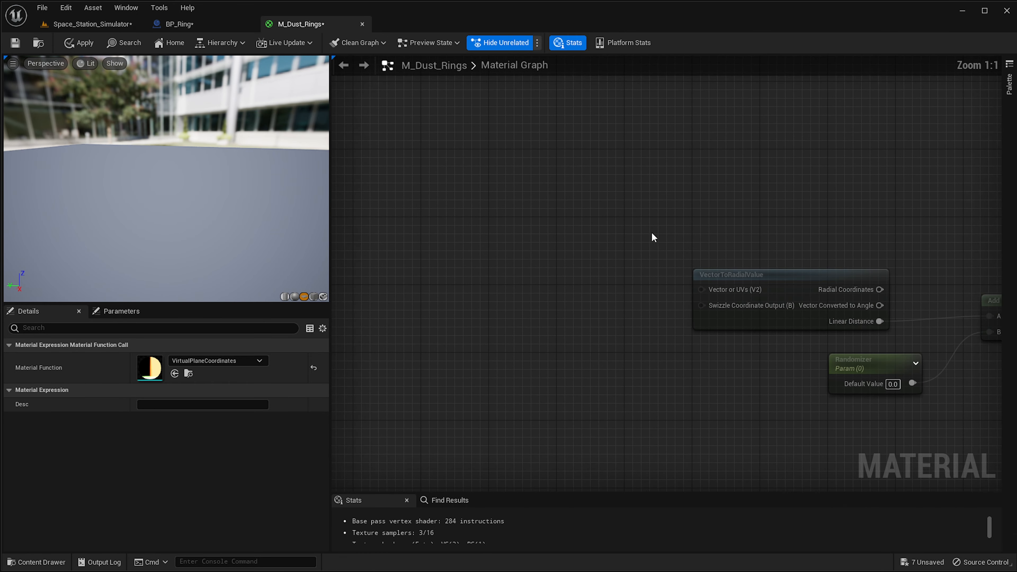
Add a Rotator node and a Time node left of VectorToRadialValue, wiring Time into the Rotator's Time input.
click(561, 231)
right_click(561, 230)
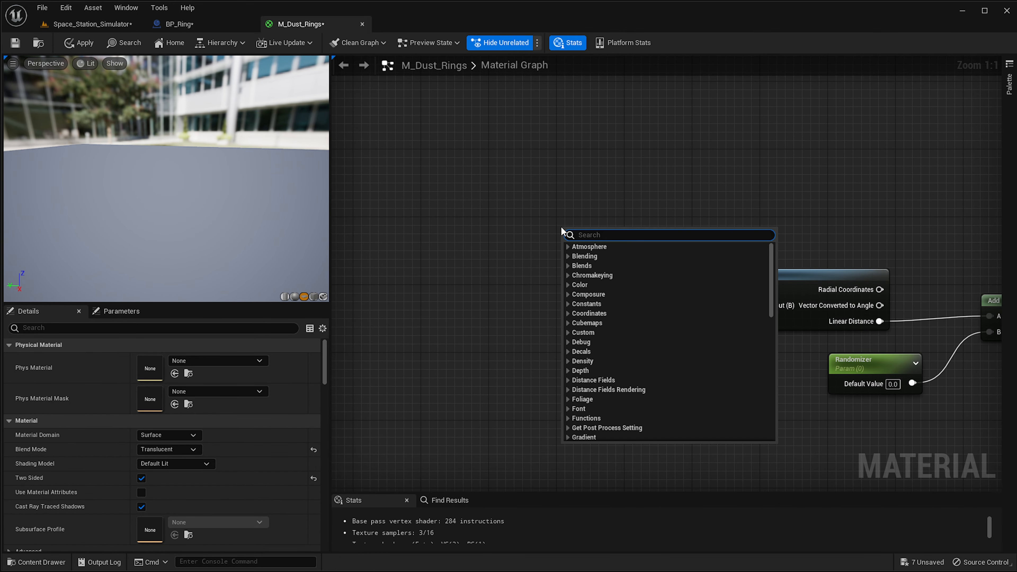
text(rotato)
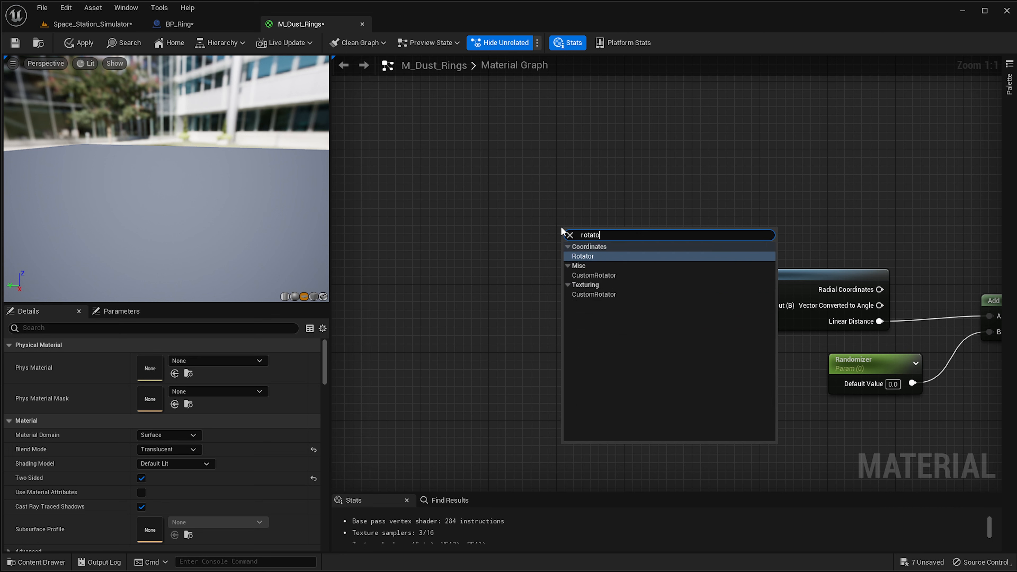
key(Return)
right_click(447, 265)
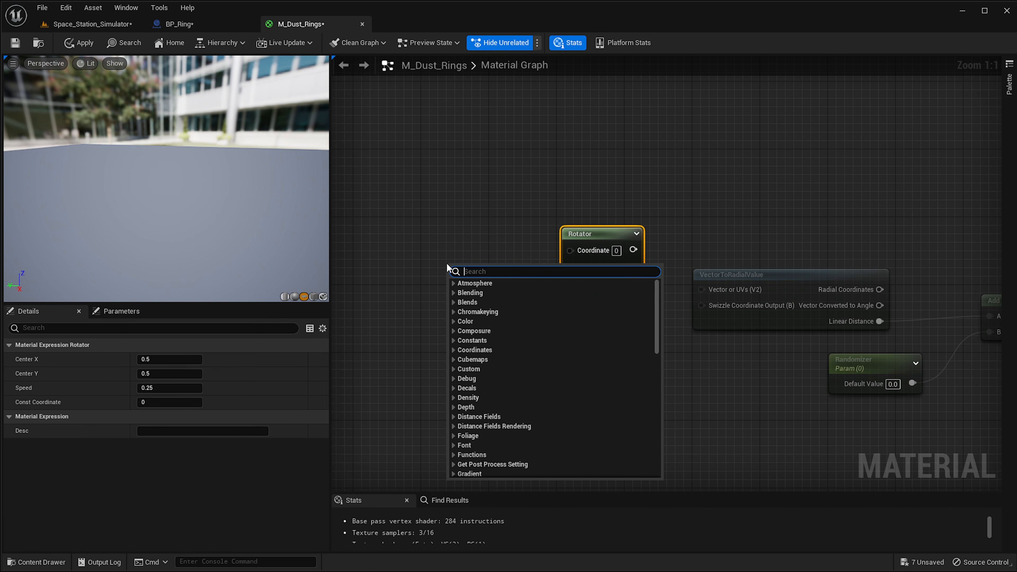
text(time)
key(Return)
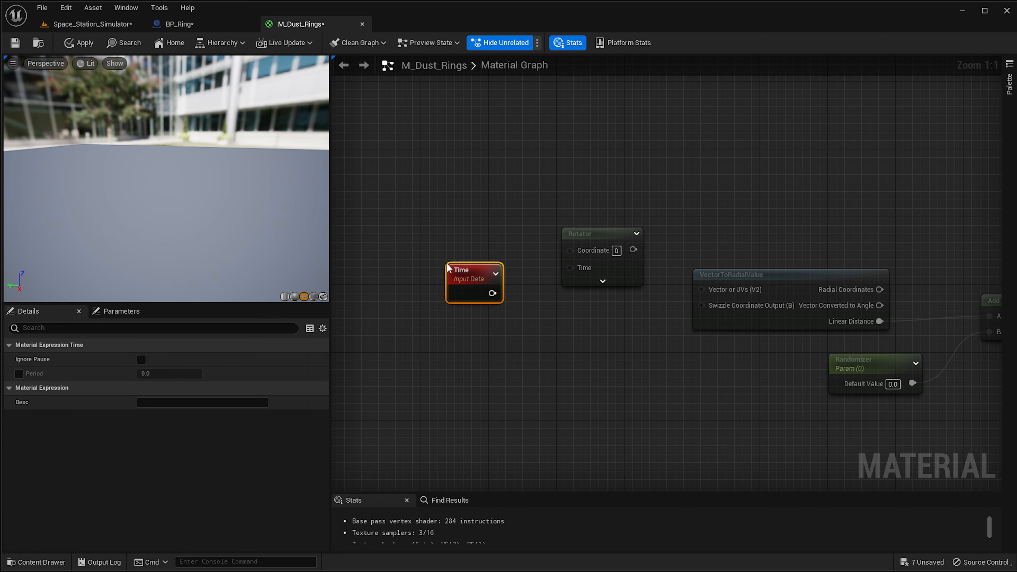
drag(565, 269, 707, 289)
click(578, 268)
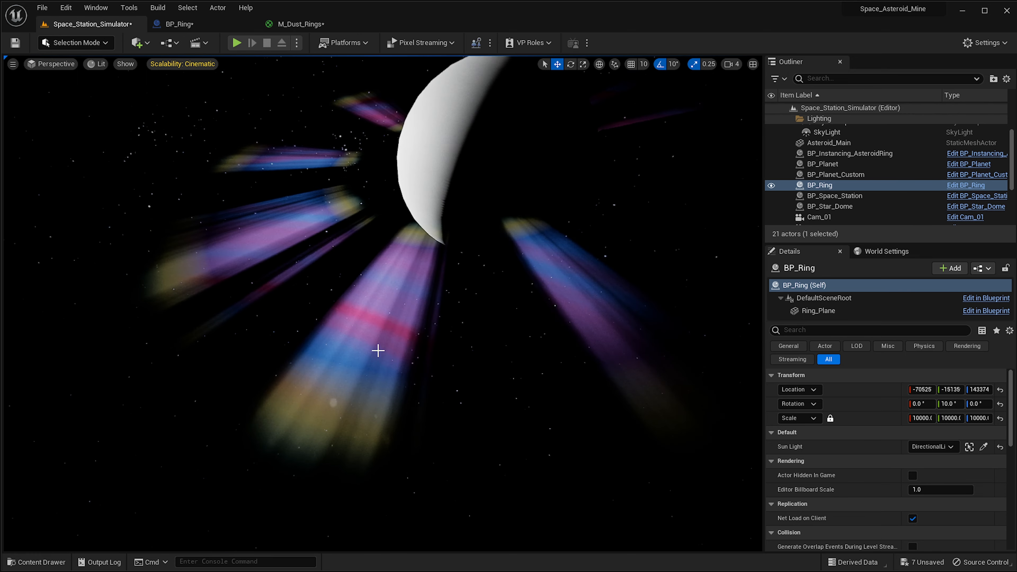
Open the VectorToRadialValue function to inspect its outputs, then close its tab.
right_drag(359, 361, 382, 314)
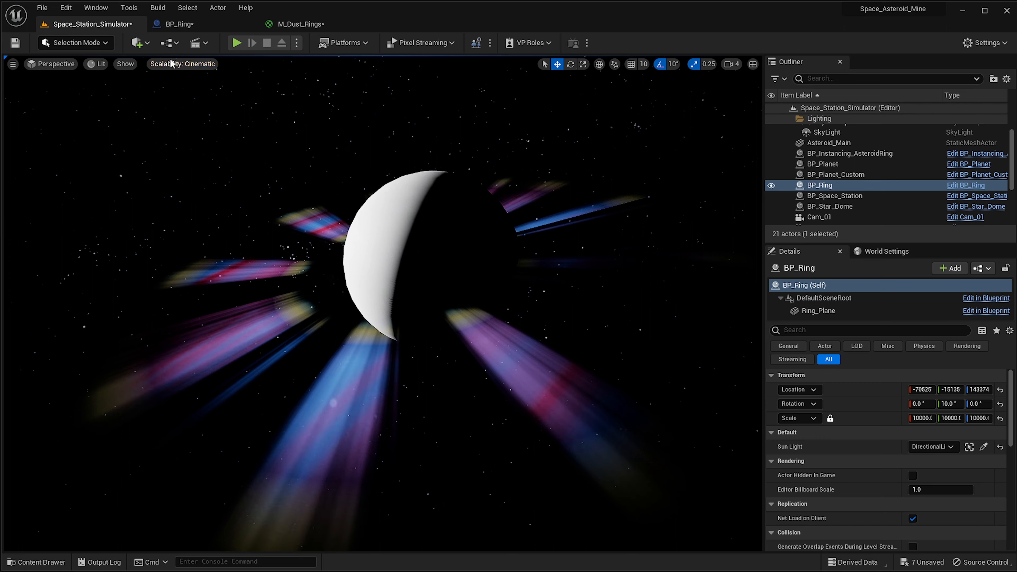
click(300, 25)
double_click(696, 289)
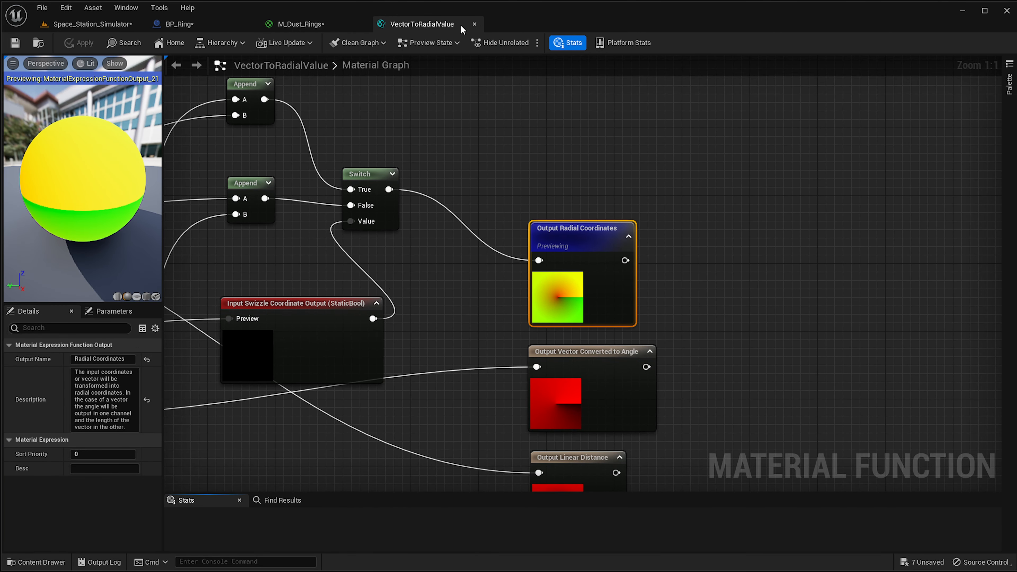
click(472, 25)
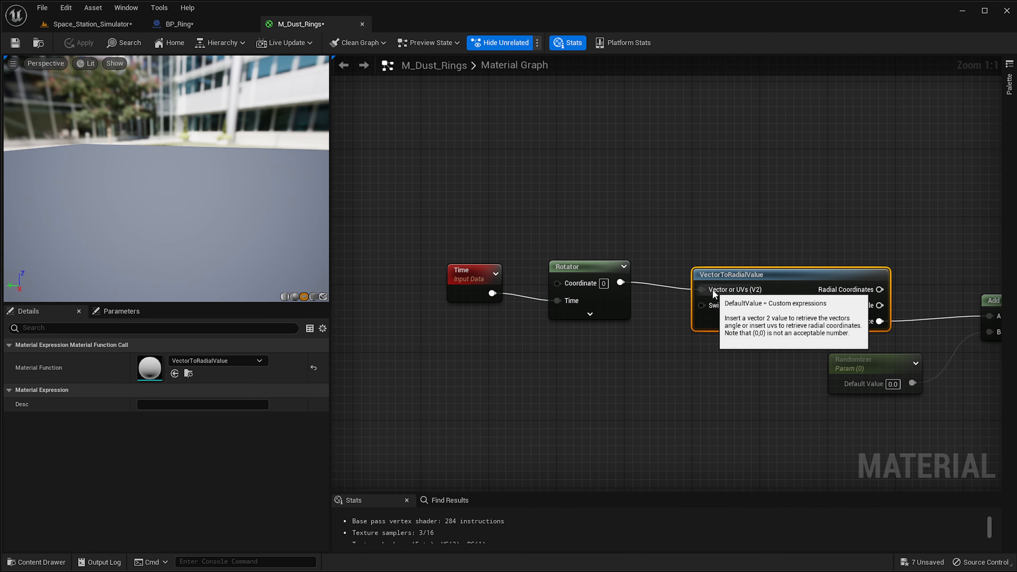
Move the Time and Rotator nodes next to VectorToRadialValue, connect the Rotator to its Vector or UVs input, and apply.
alt+click(701, 290)
drag(657, 247, 472, 295)
scroll(608, 172, down, 3)
right_drag(768, 194, 607, 393)
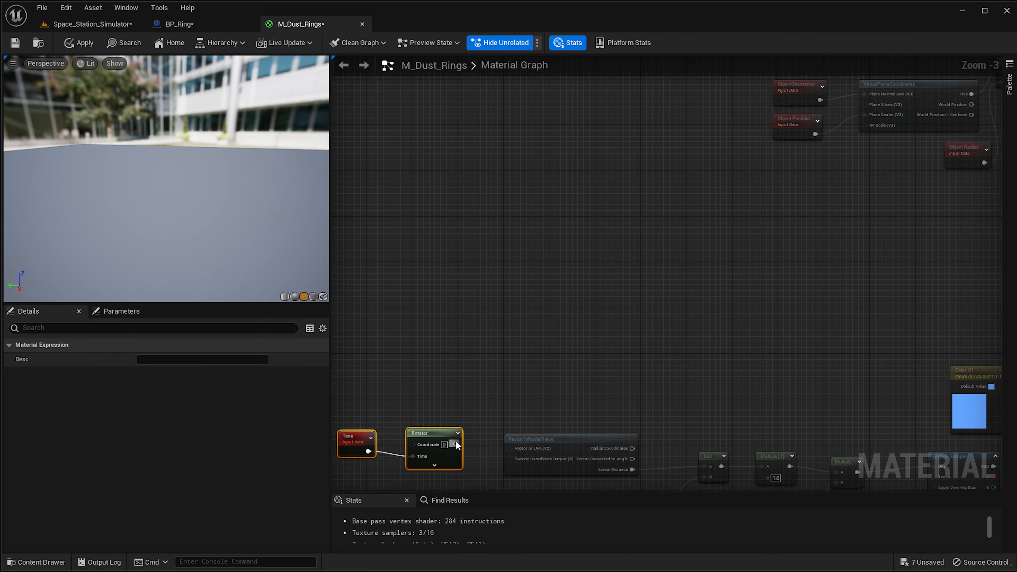
drag(442, 435, 676, 228)
right_drag(844, 230, 764, 264)
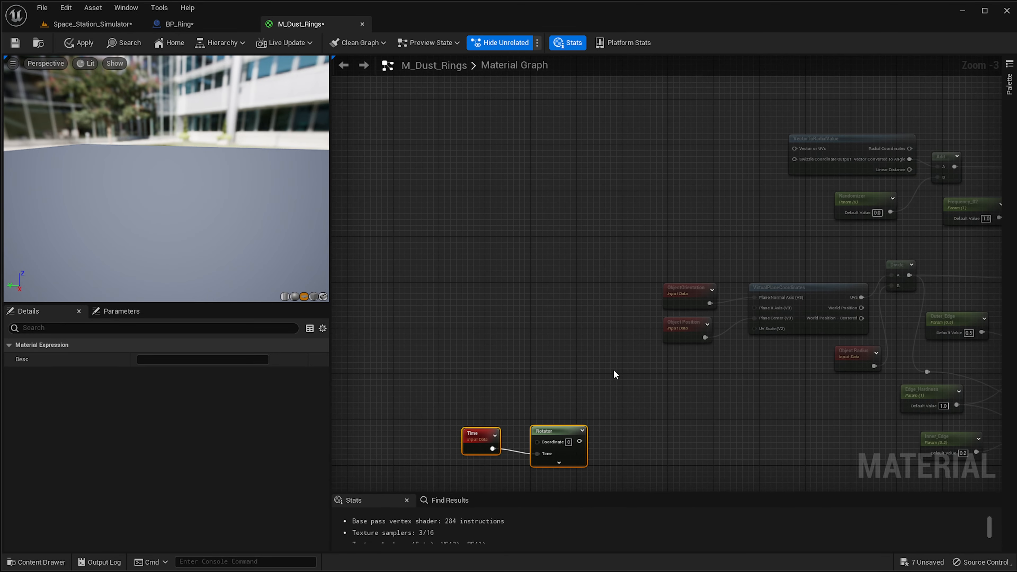
drag(560, 425, 663, 193)
scroll(664, 193, up, 3)
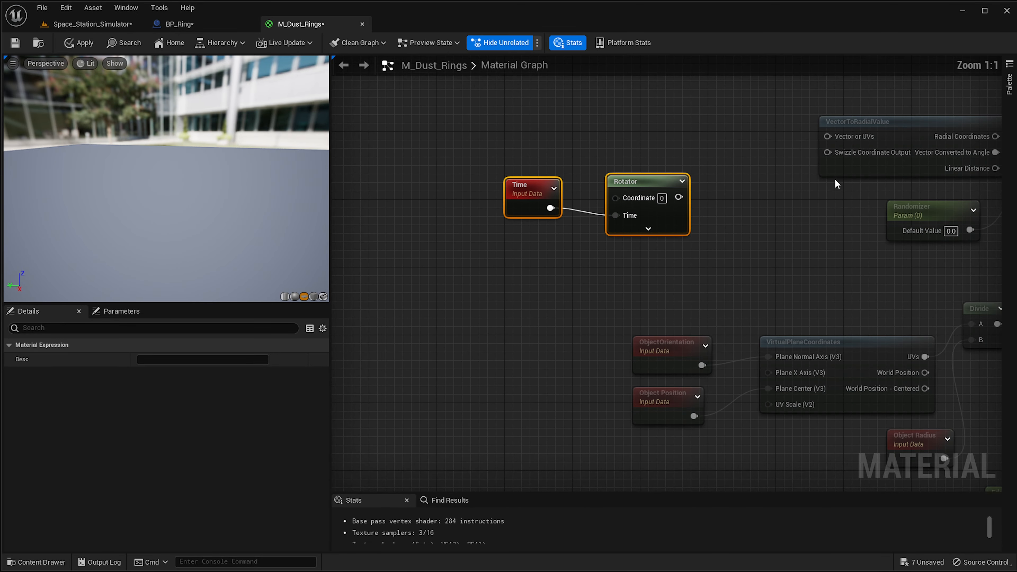
click(700, 204)
drag(843, 142, 831, 138)
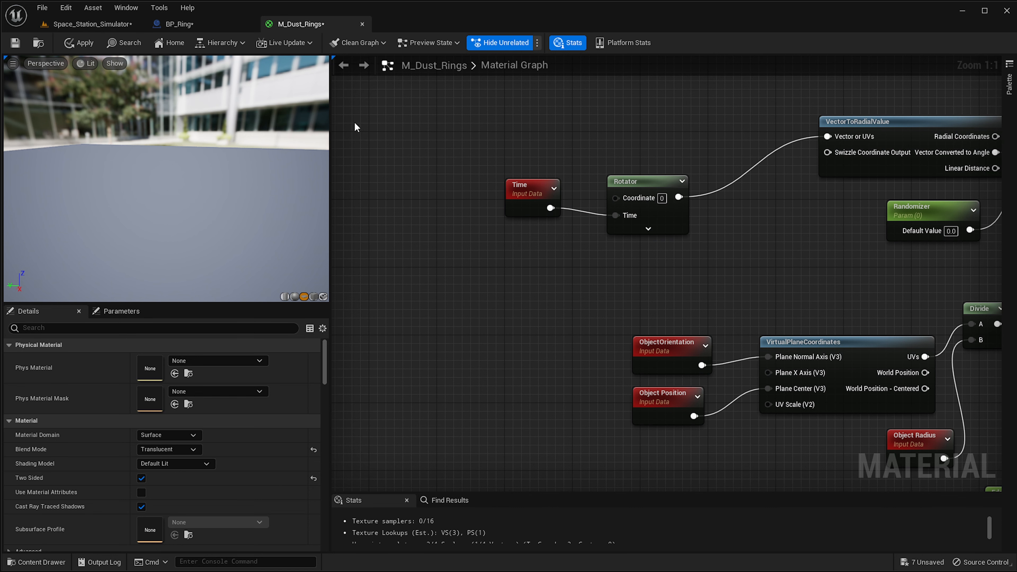
click(78, 42)
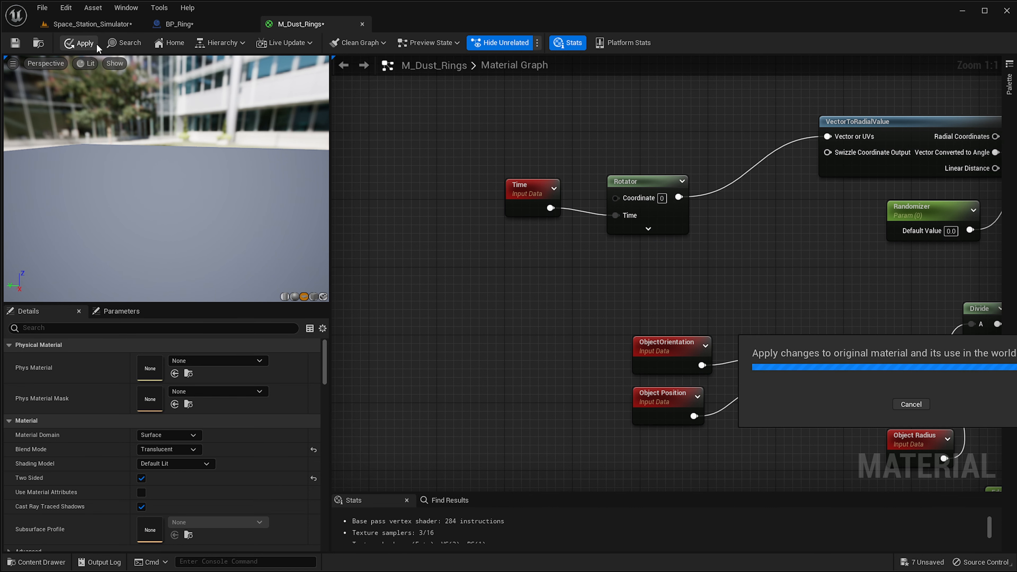
Check the rotated ring pattern in the level viewport.
right_drag(820, 168, 611, 215)
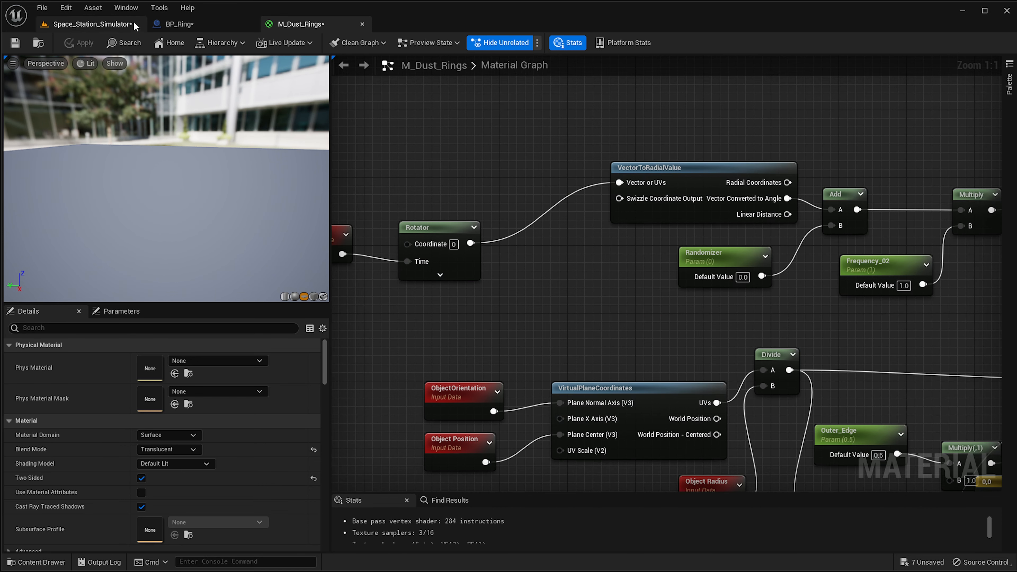
click(106, 25)
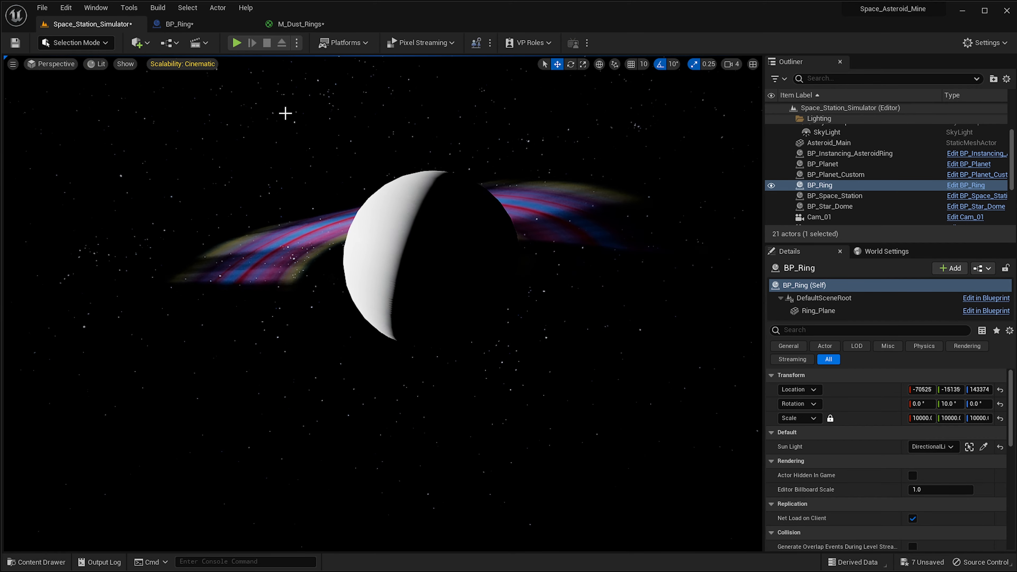
click(304, 25)
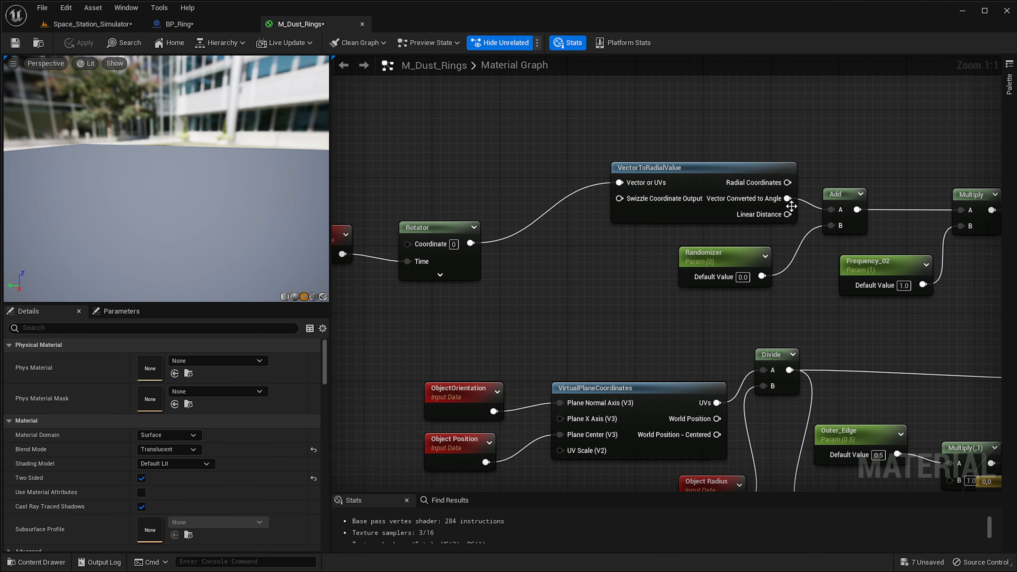
Feed VectorToRadialValue's Linear Distance into the Add node's A input and apply the material.
drag(787, 214, 840, 210)
click(83, 43)
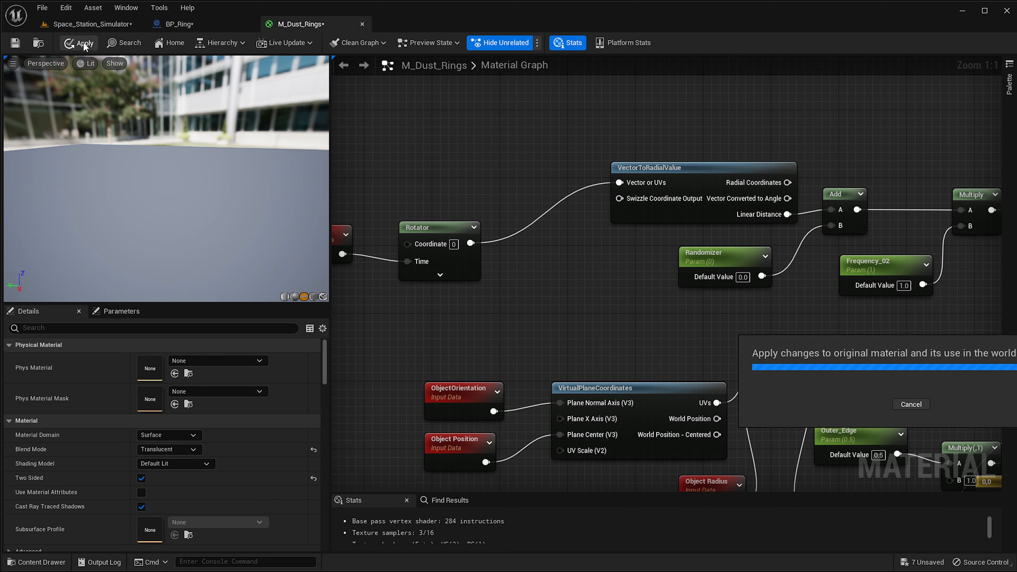
click(91, 24)
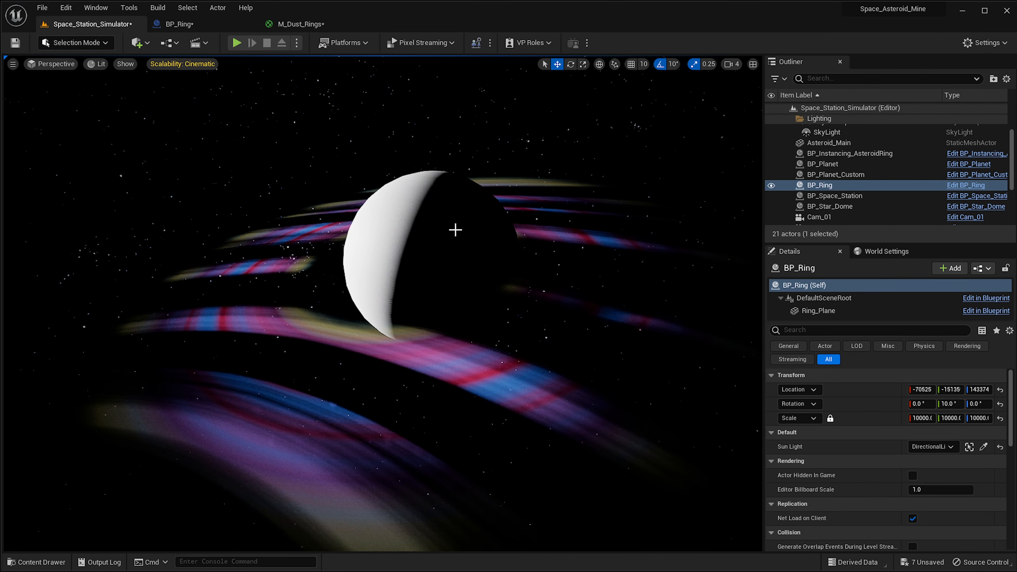
right_drag(455, 230, 674, 351)
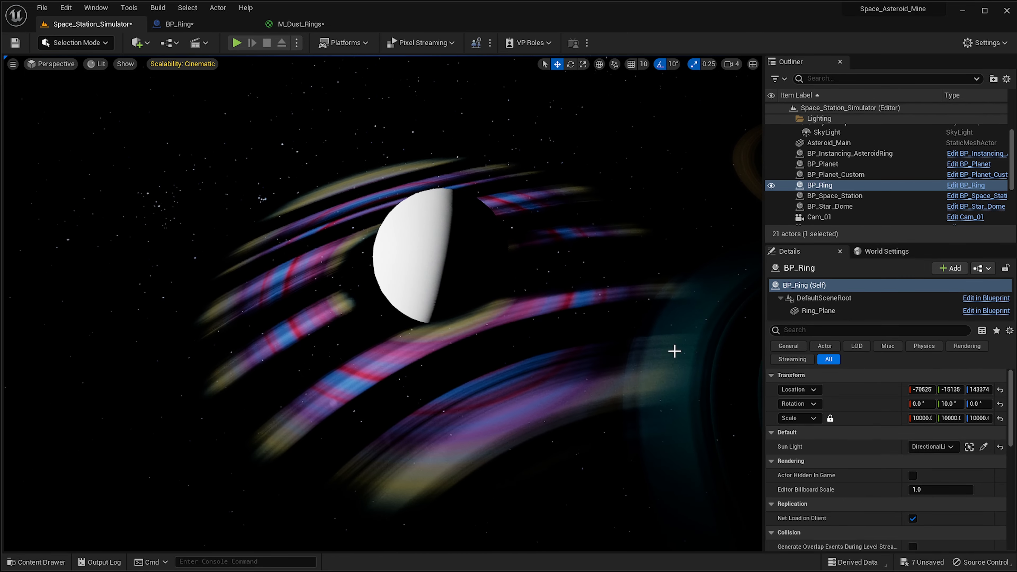
In the ring material instance, set Edge_Hardness to about 0.63, Frequency_01 to about 1.49, Frequency_02 to about 2.81 and Outer_Edge to 0.332.
drag(1016, 204, 865, 198)
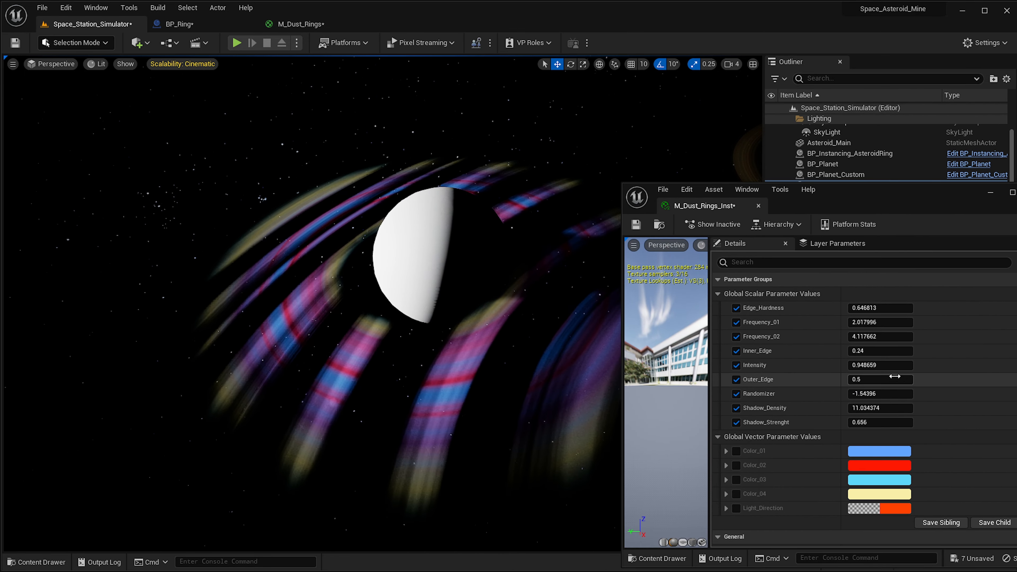
mouse_move(880, 336)
mouse_down()
mouse_move(901, 336)
mouse_move(867, 335)
mouse_move(884, 308)
mouse_move(854, 307)
mouse_up()
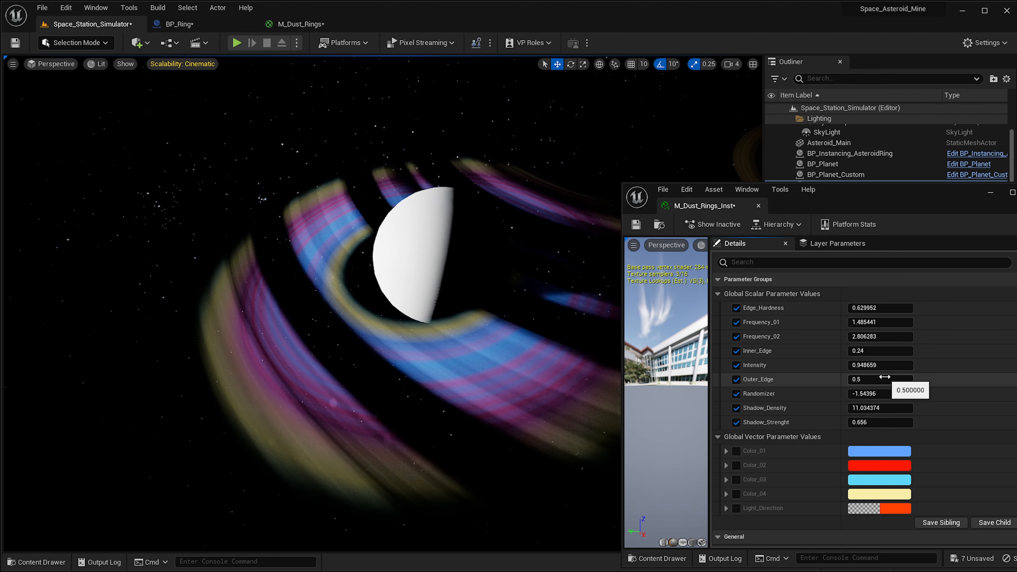
drag(884, 377, 886, 379)
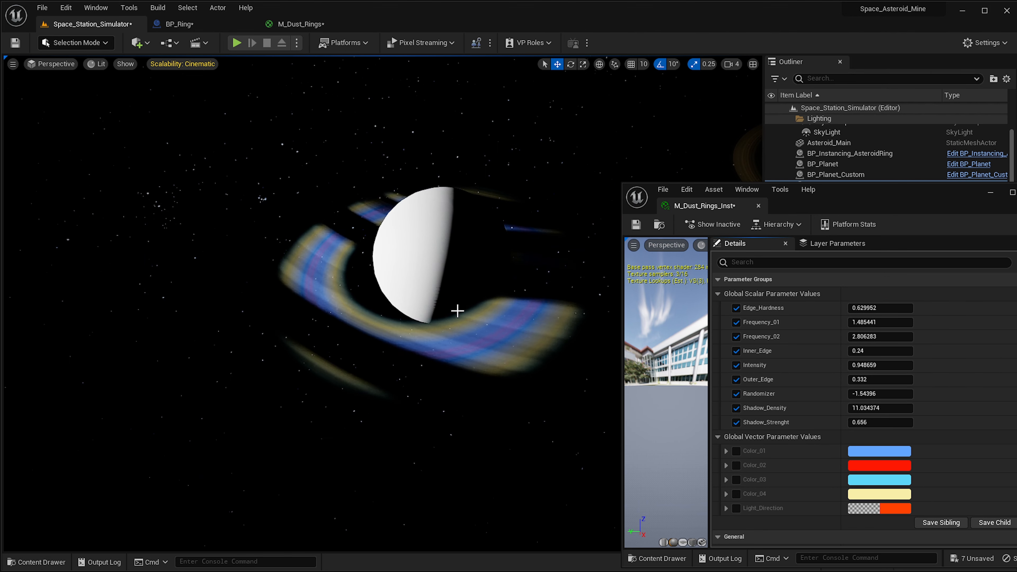
Examine the rings around the planet in the level viewport.
right_drag(480, 317, 479, 317)
key(d)
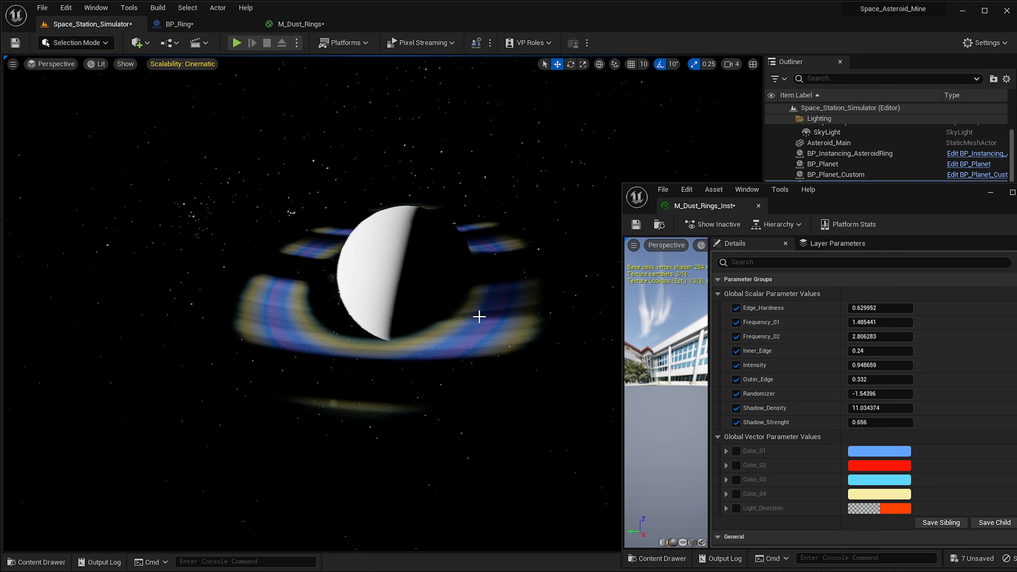
key(g)
right_drag(424, 233, 427, 231)
key(s)
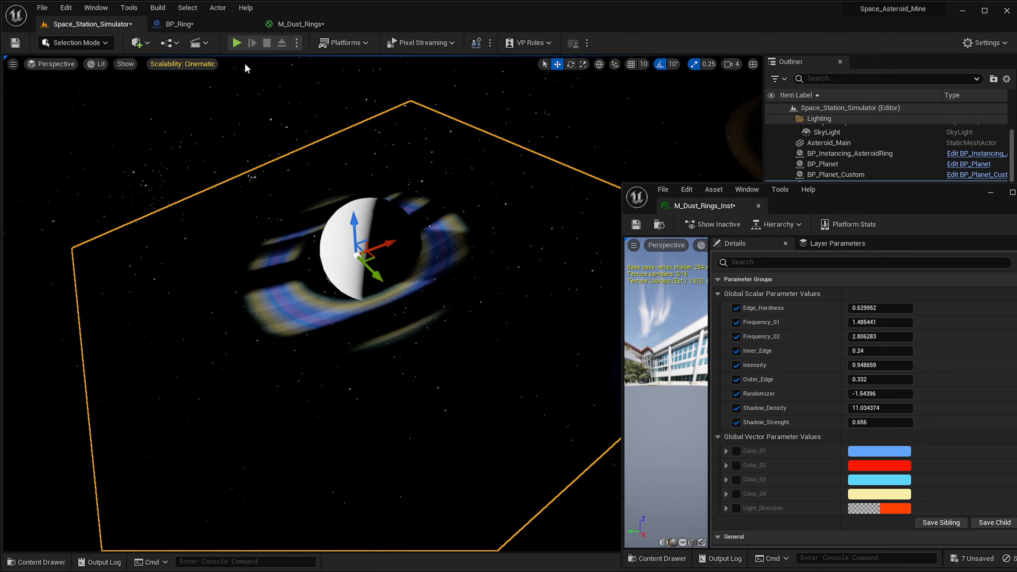
Rearrange the Time and Rotator nodes in the material graph and select the Rotator to inspect its settings.
click(299, 24)
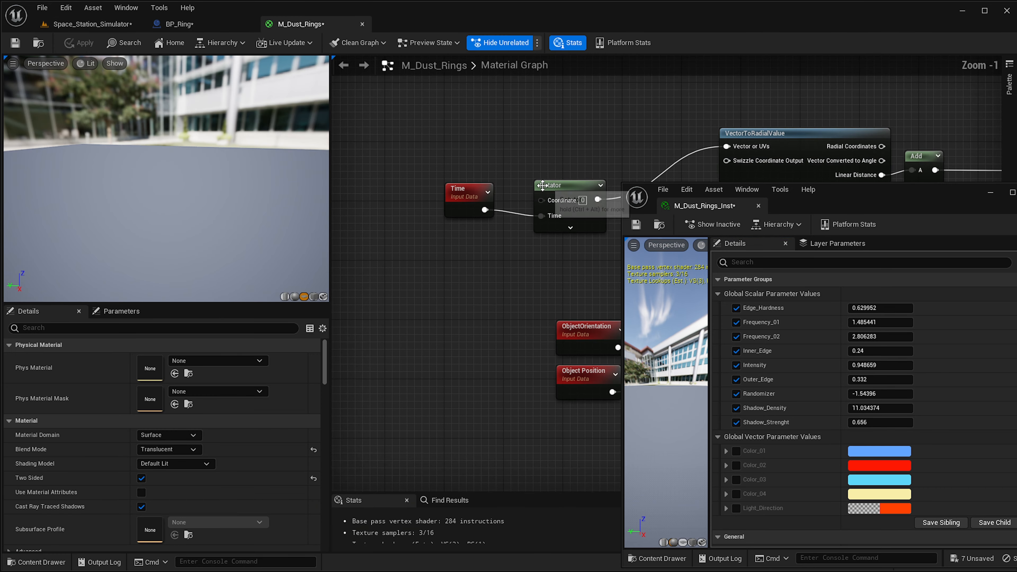
right_drag(542, 185, 476, 208)
scroll(476, 208, up, 1)
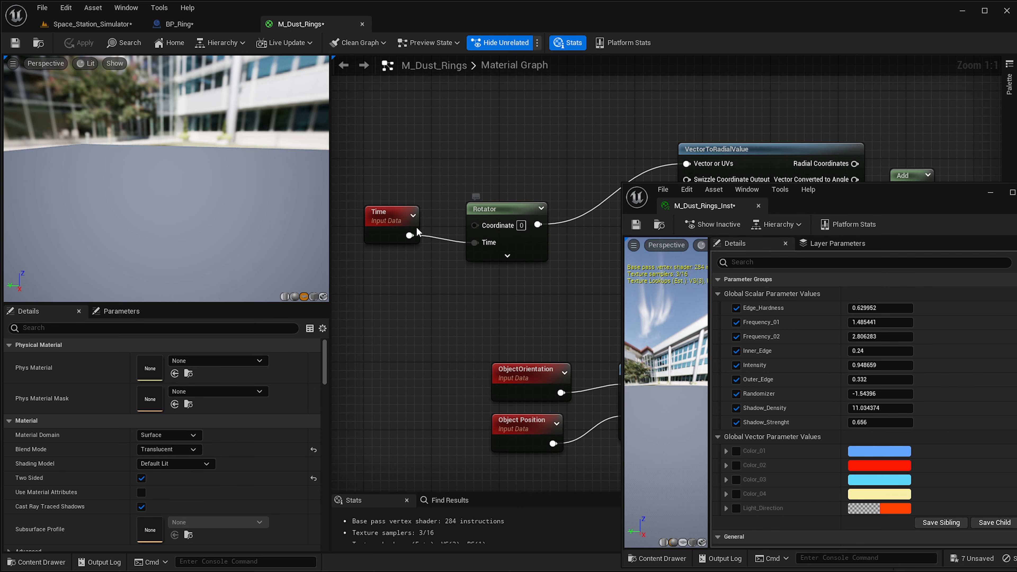
drag(416, 227, 416, 298)
scroll(483, 296, down, 2)
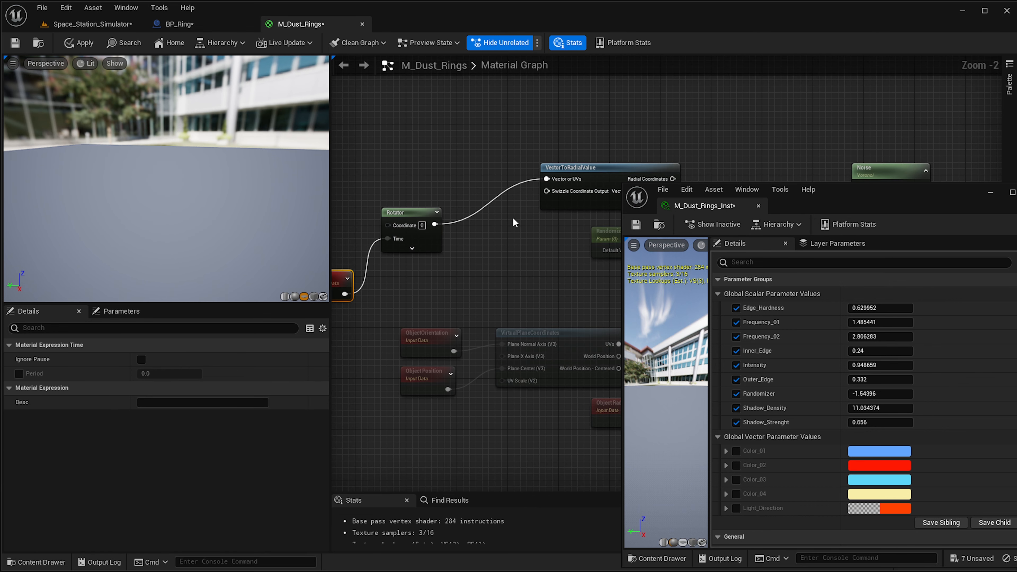
right_drag(515, 222, 585, 193)
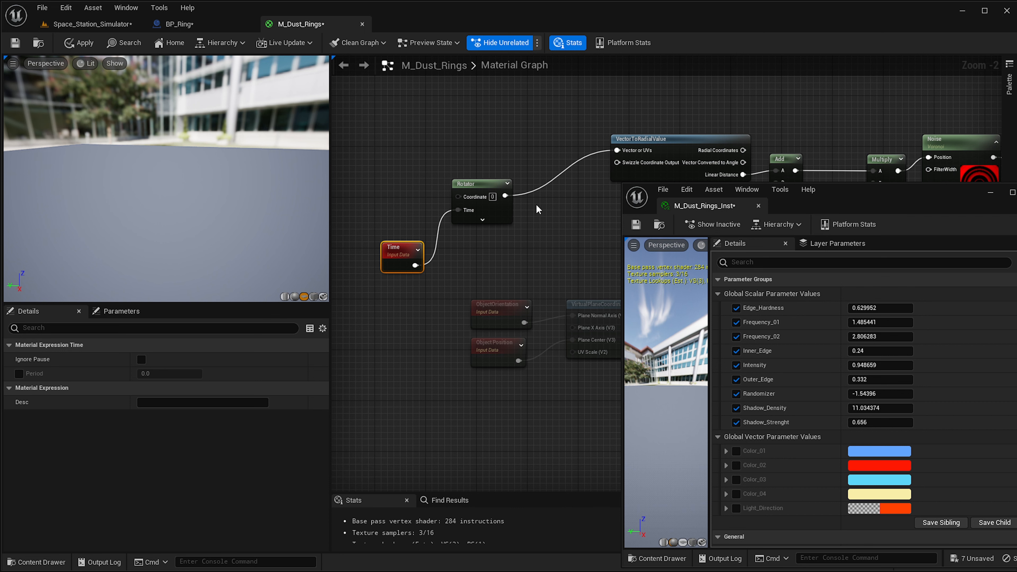
click(484, 210)
right_drag(556, 203, 514, 227)
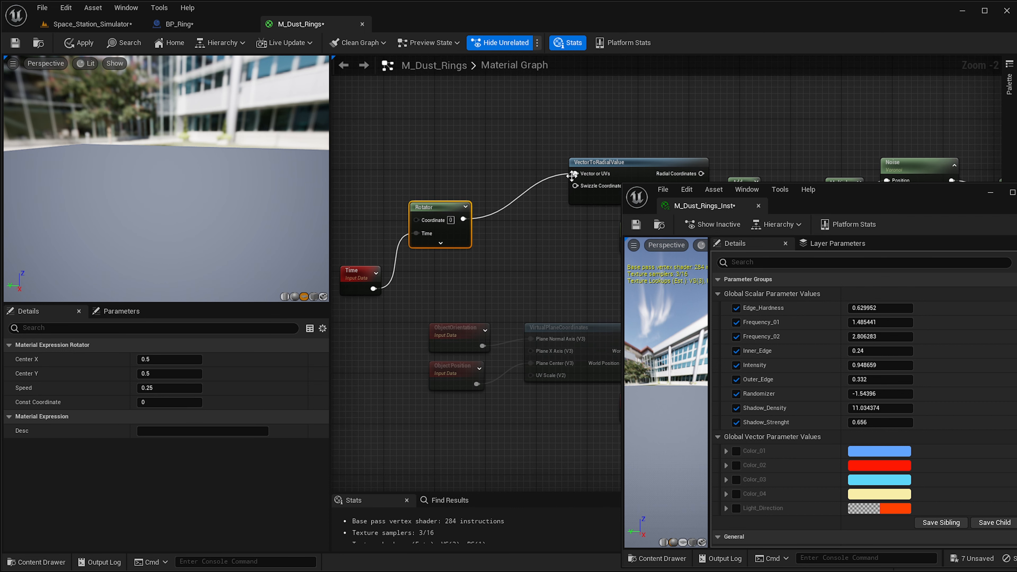
Select the Time and Rotator nodes and delete them from the material graph.
scroll(483, 268, up, 2)
click(497, 343)
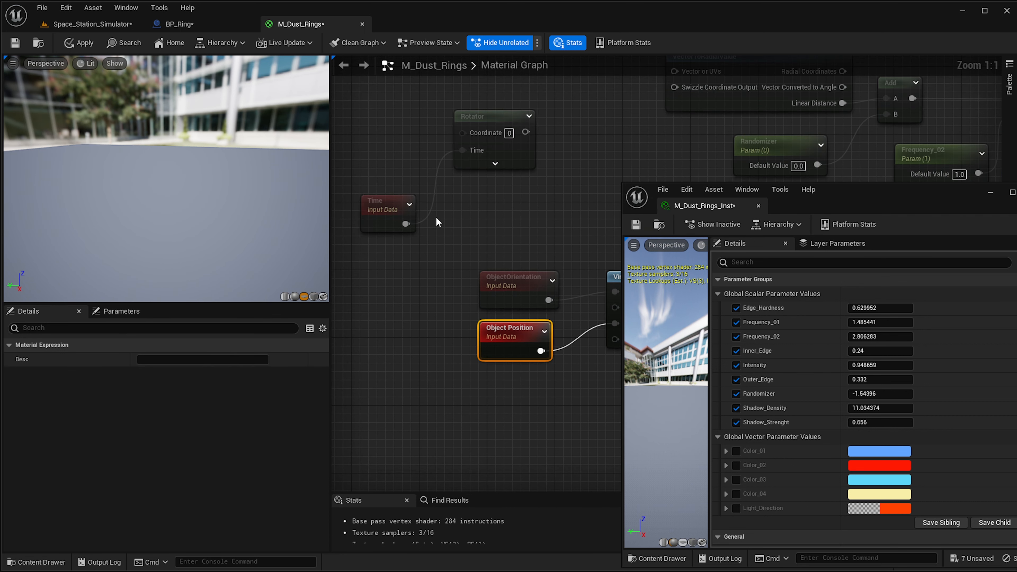
right_drag(494, 224, 453, 226)
scroll(447, 228, down, 3)
scroll(498, 293, up, 1)
right_drag(549, 305, 574, 361)
drag(487, 157, 371, 242)
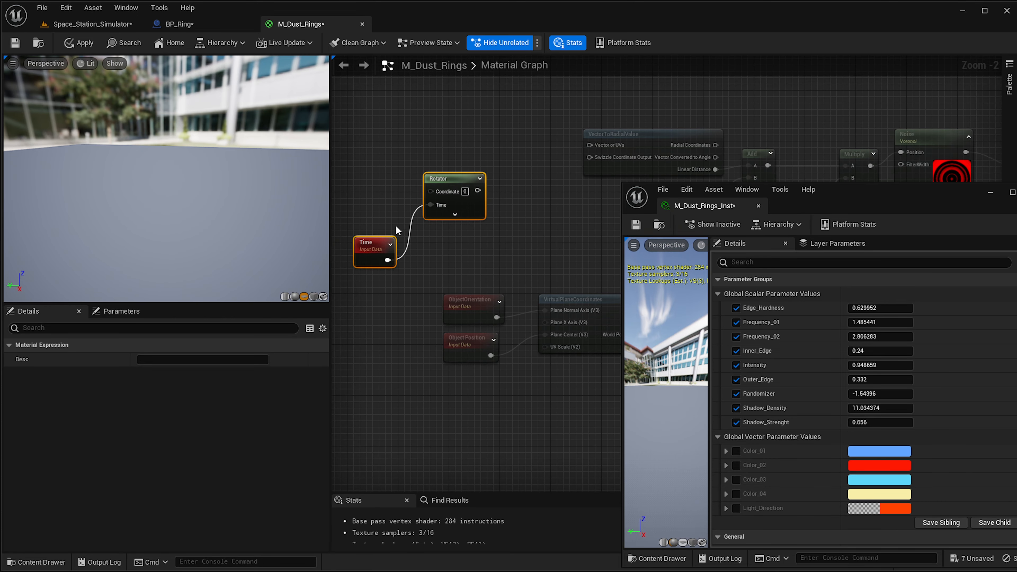
key(Delete)
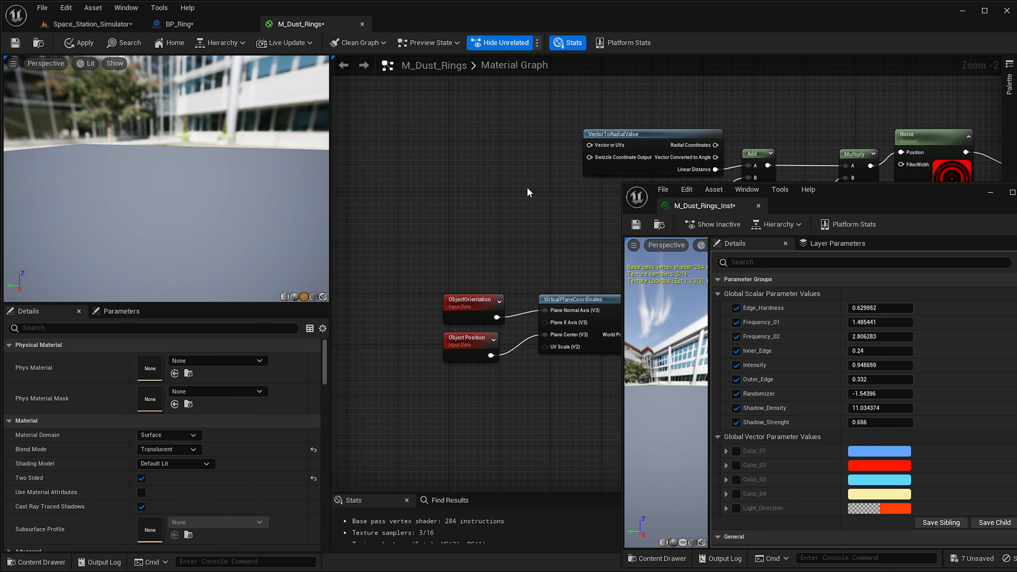
Apply the material changes and check the rings in the level viewport.
click(92, 24)
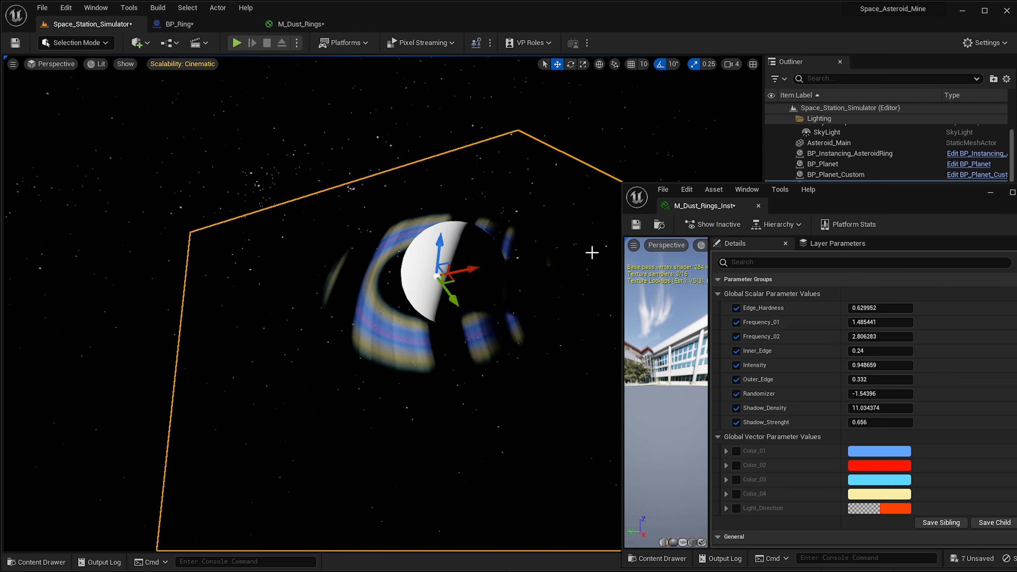
click(300, 24)
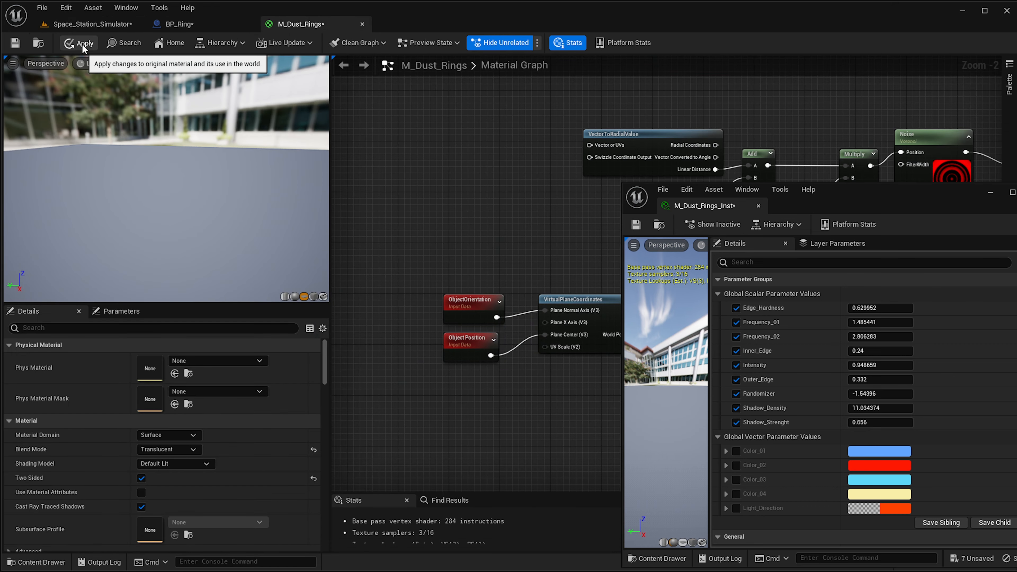
click(92, 24)
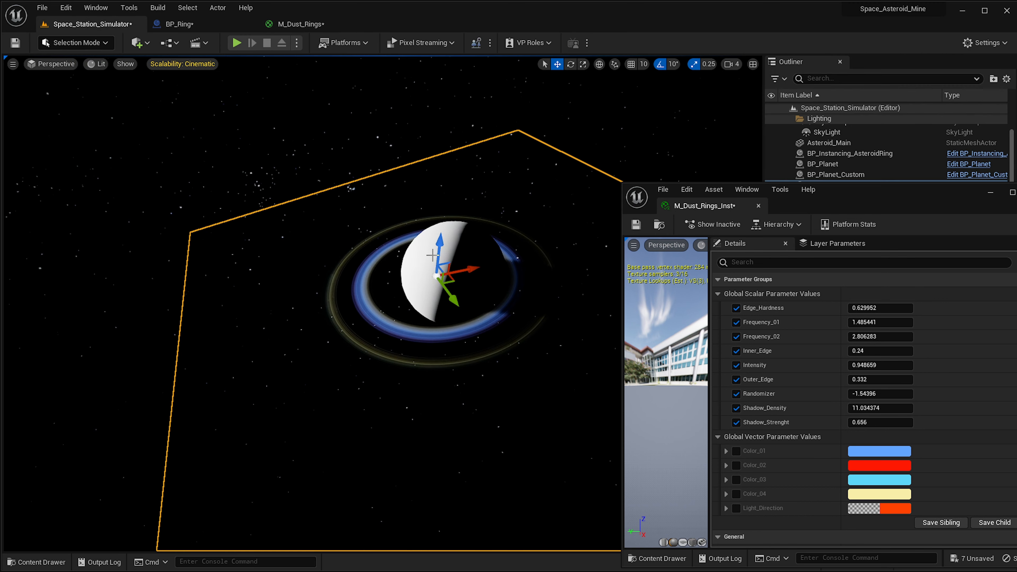